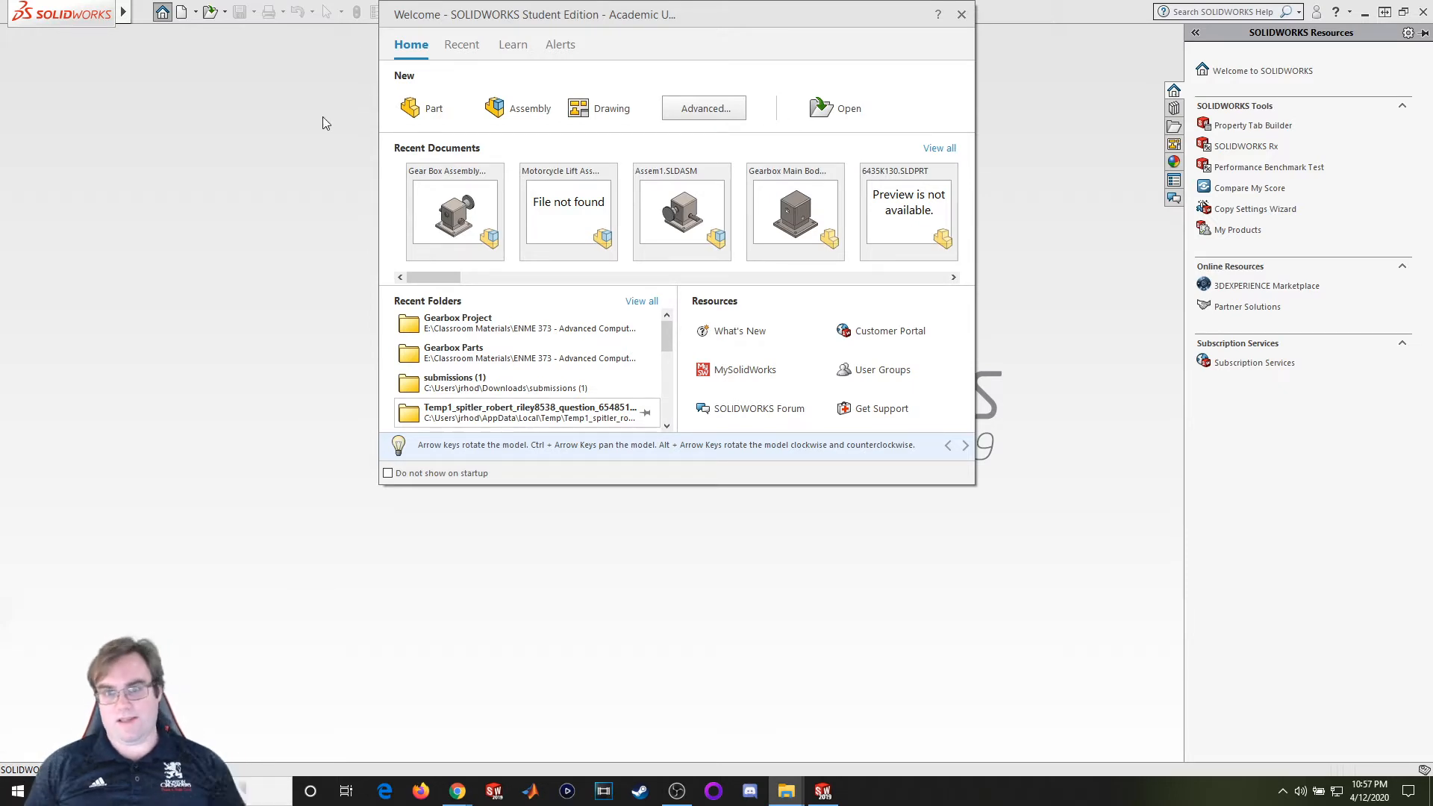
Create a new part and start a sketch on the Top Plane
click(418, 112)
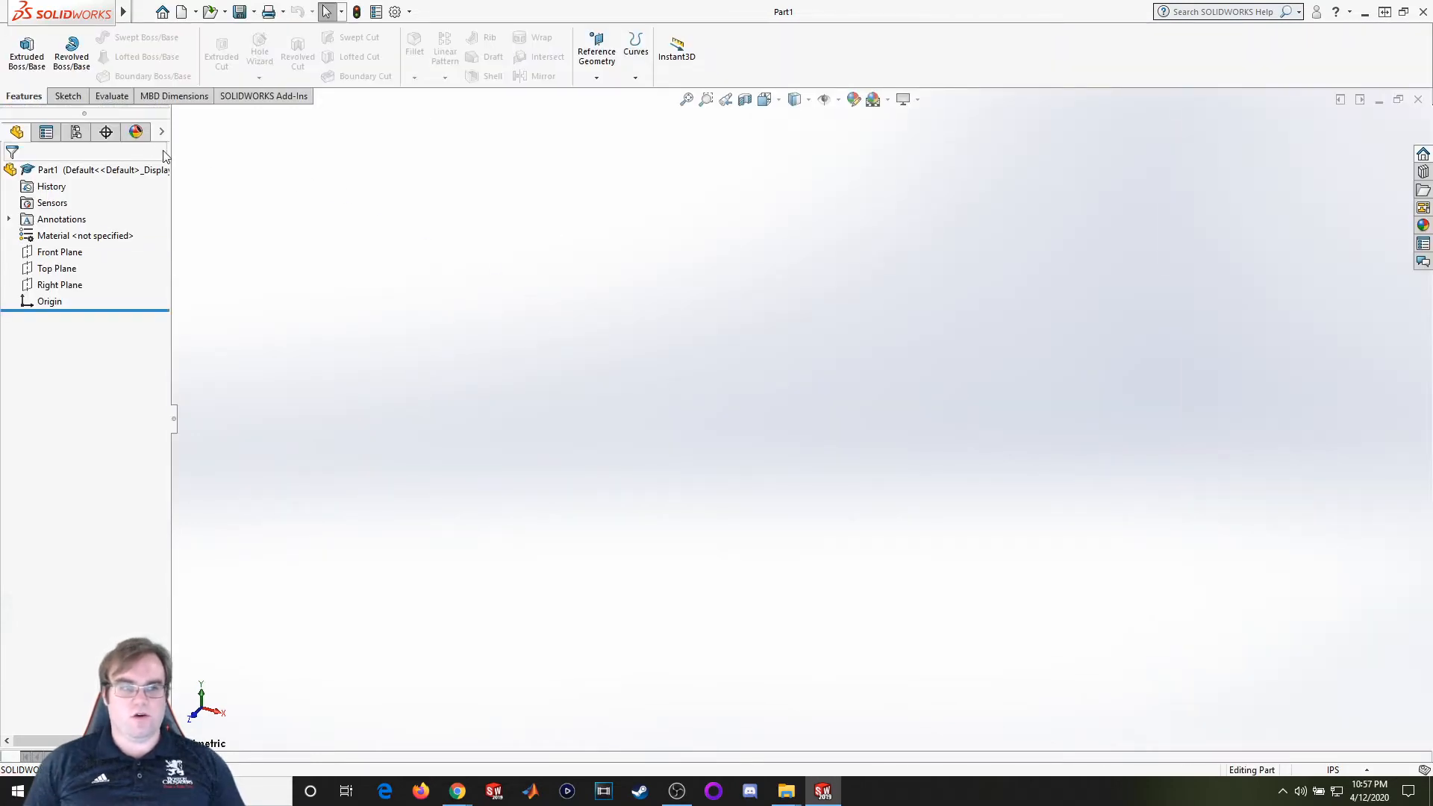
click(67, 96)
click(22, 49)
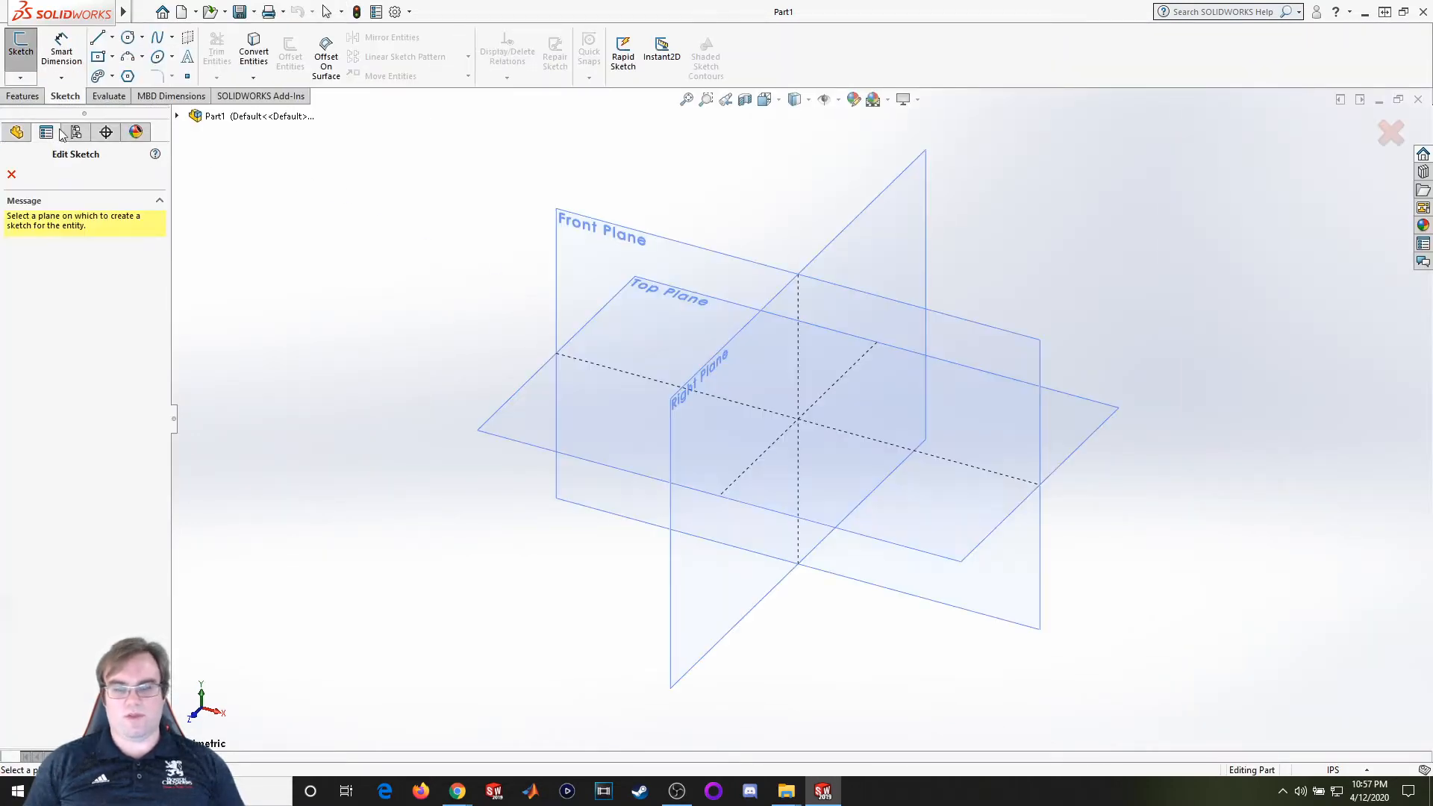
click(512, 439)
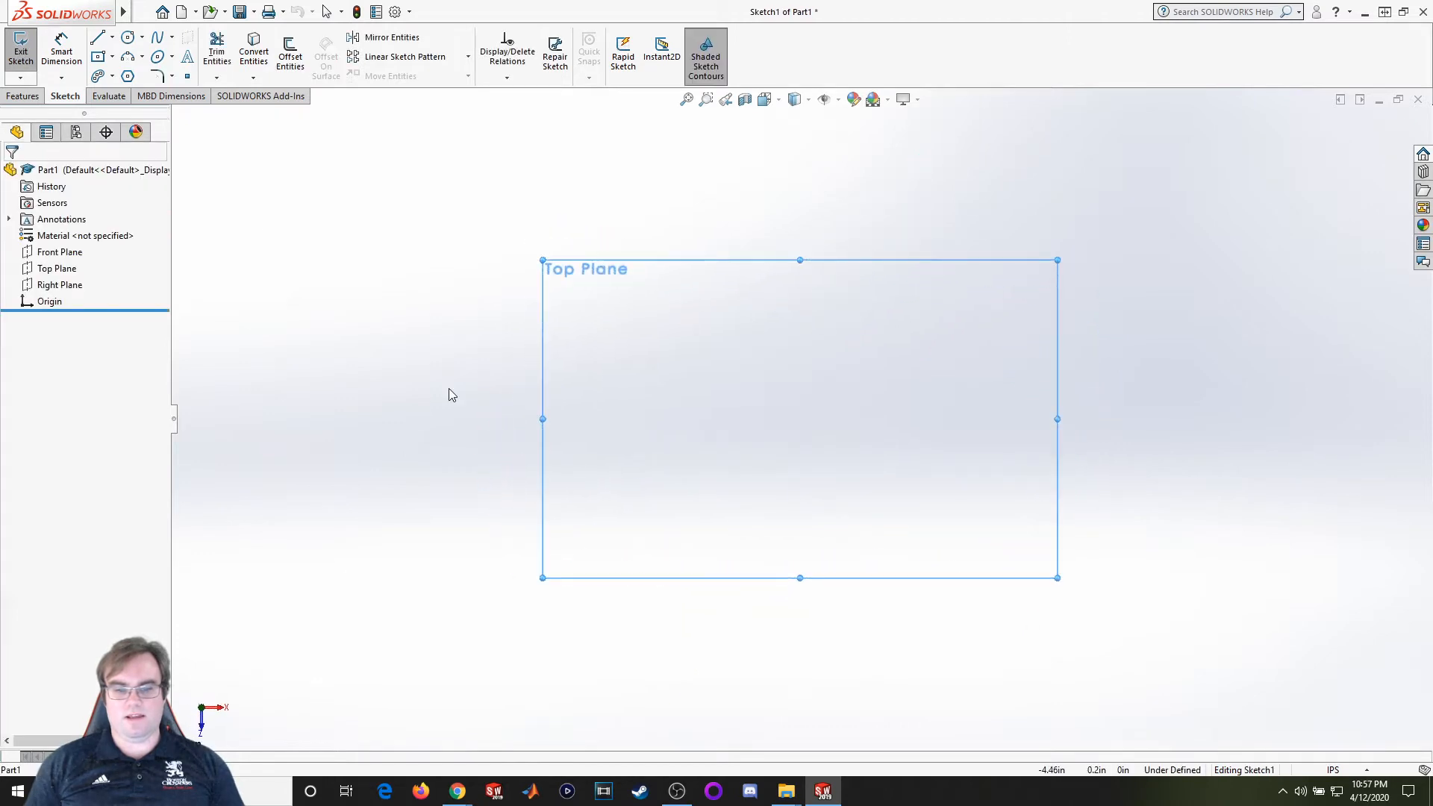
Sketch a circle centred on the origin with a radius of about 3 in
click(127, 39)
click(802, 418)
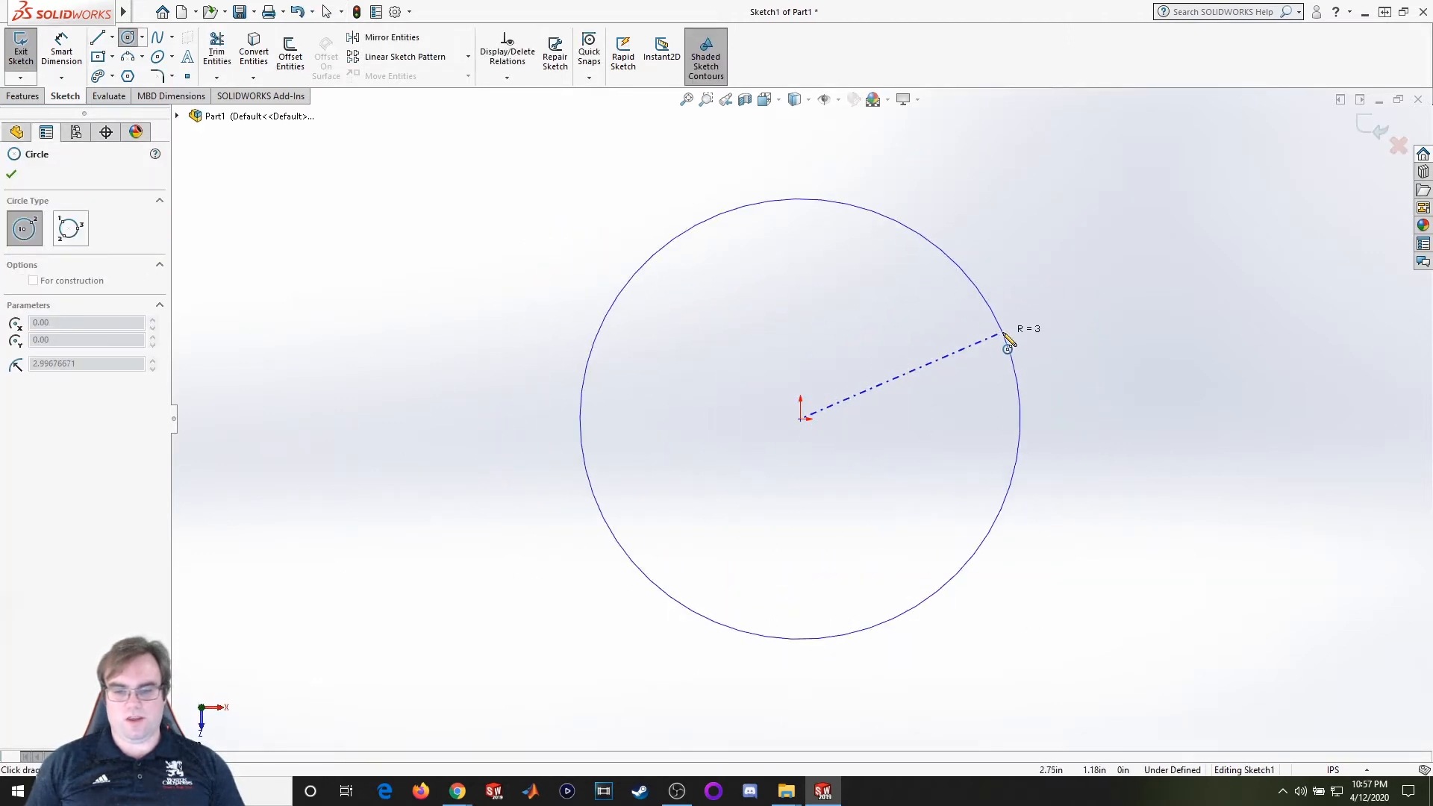
click(1007, 339)
Dimension the circle's diameter to 5 in and finish the sketch
click(61, 51)
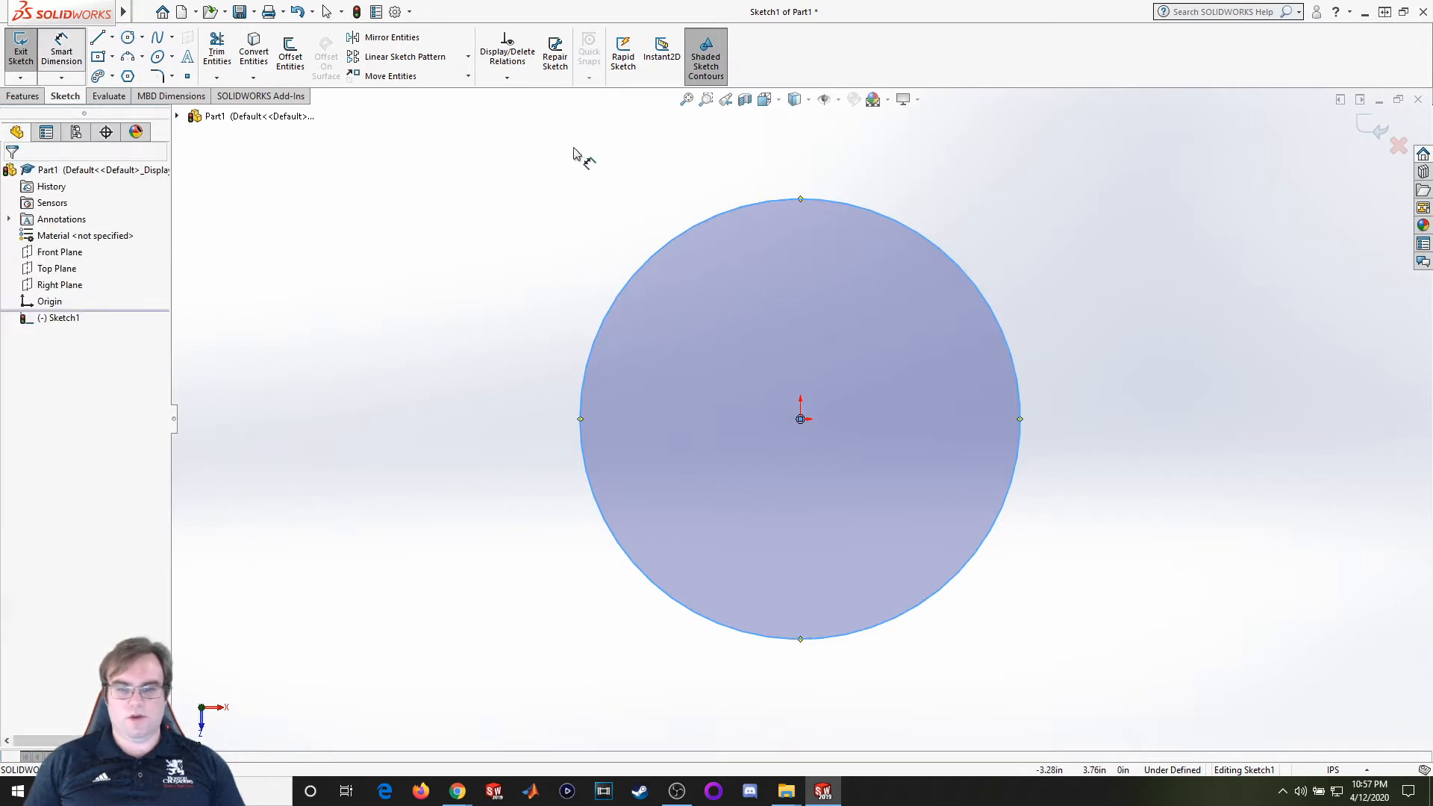
click(678, 240)
click(755, 362)
click(684, 347)
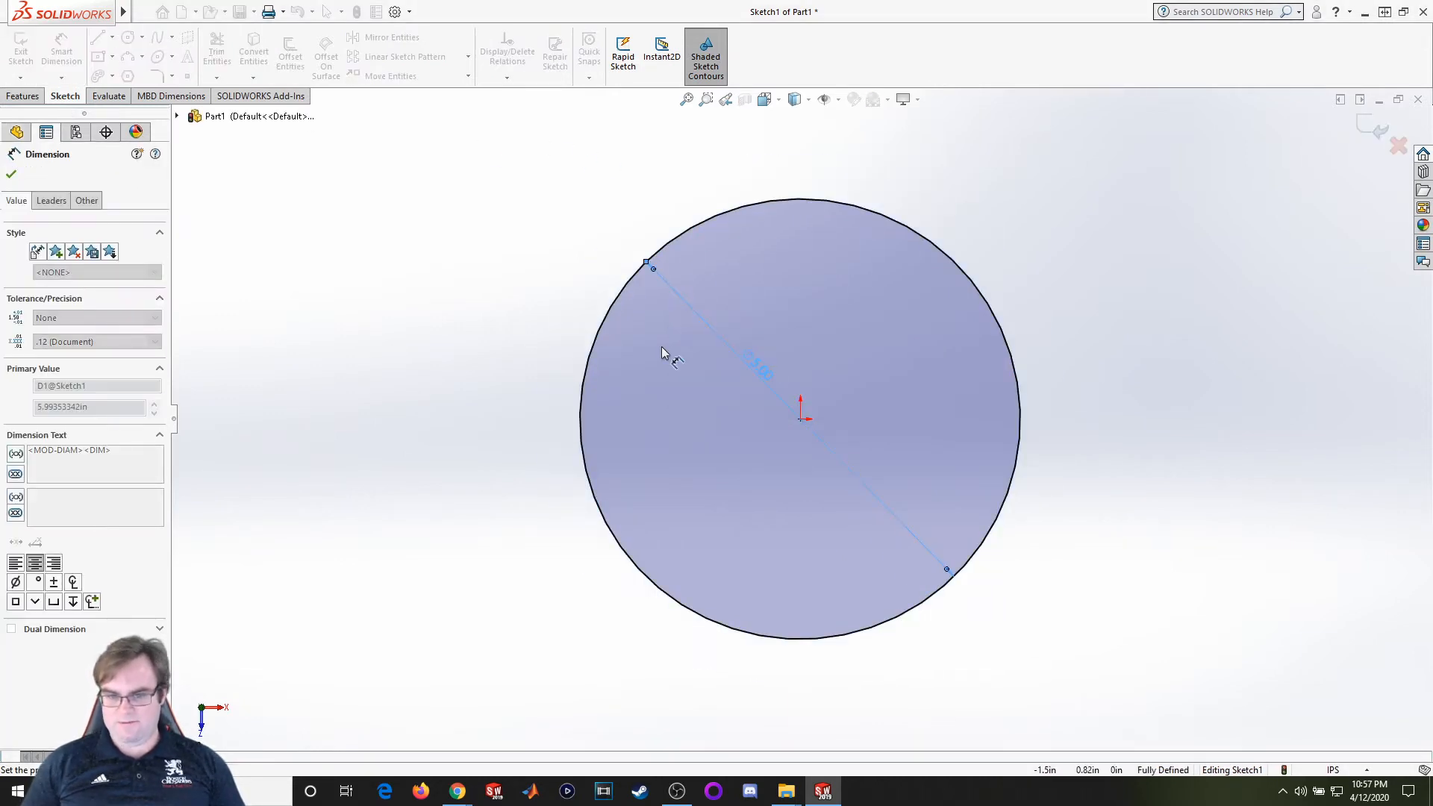
key(Escape)
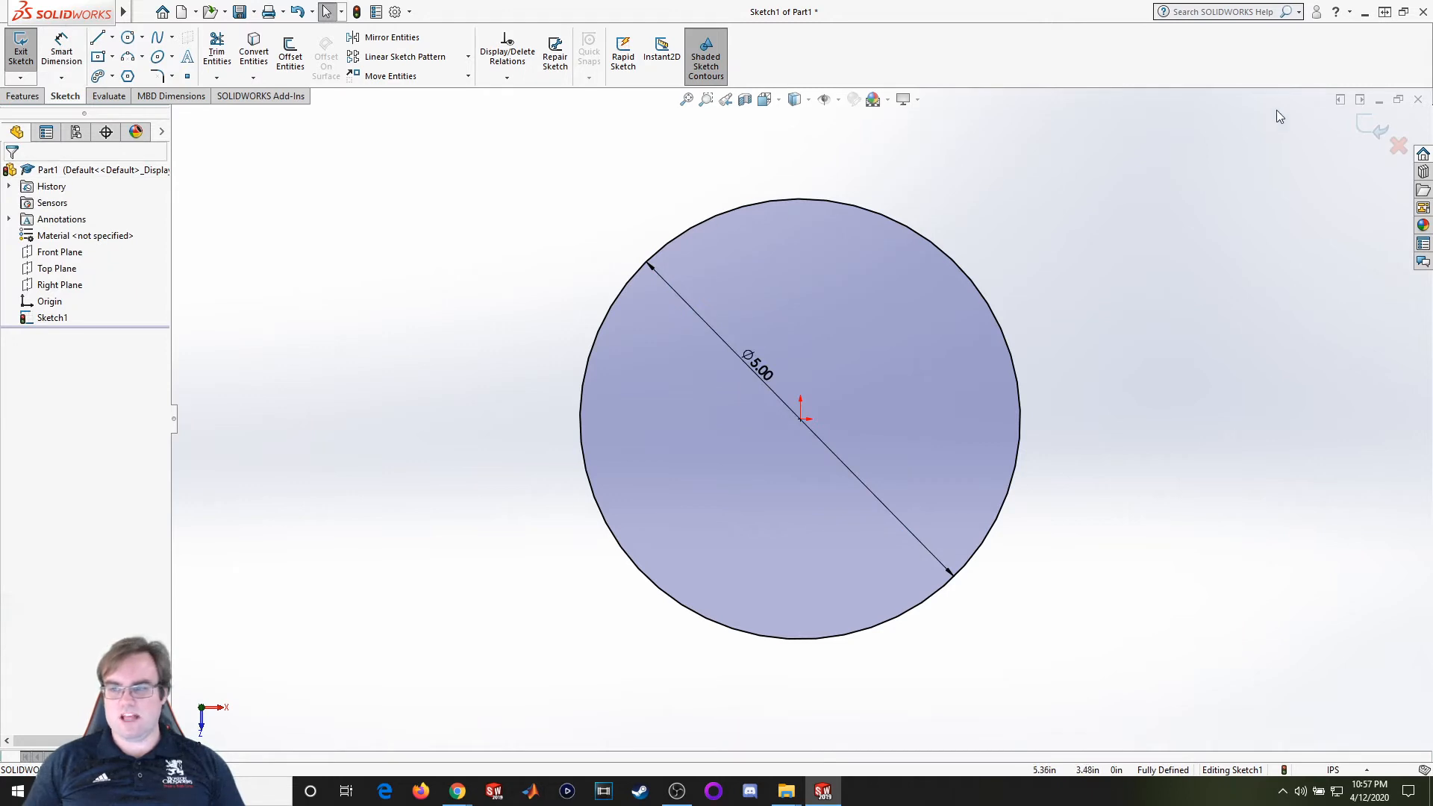
click(1373, 126)
Begin a new reference plane, selecting the Front Plane and the Top Plane as its references
middle_drag(1106, 617, 1113, 476)
scroll(1113, 476, down, 5)
scroll(1112, 474, up, 7)
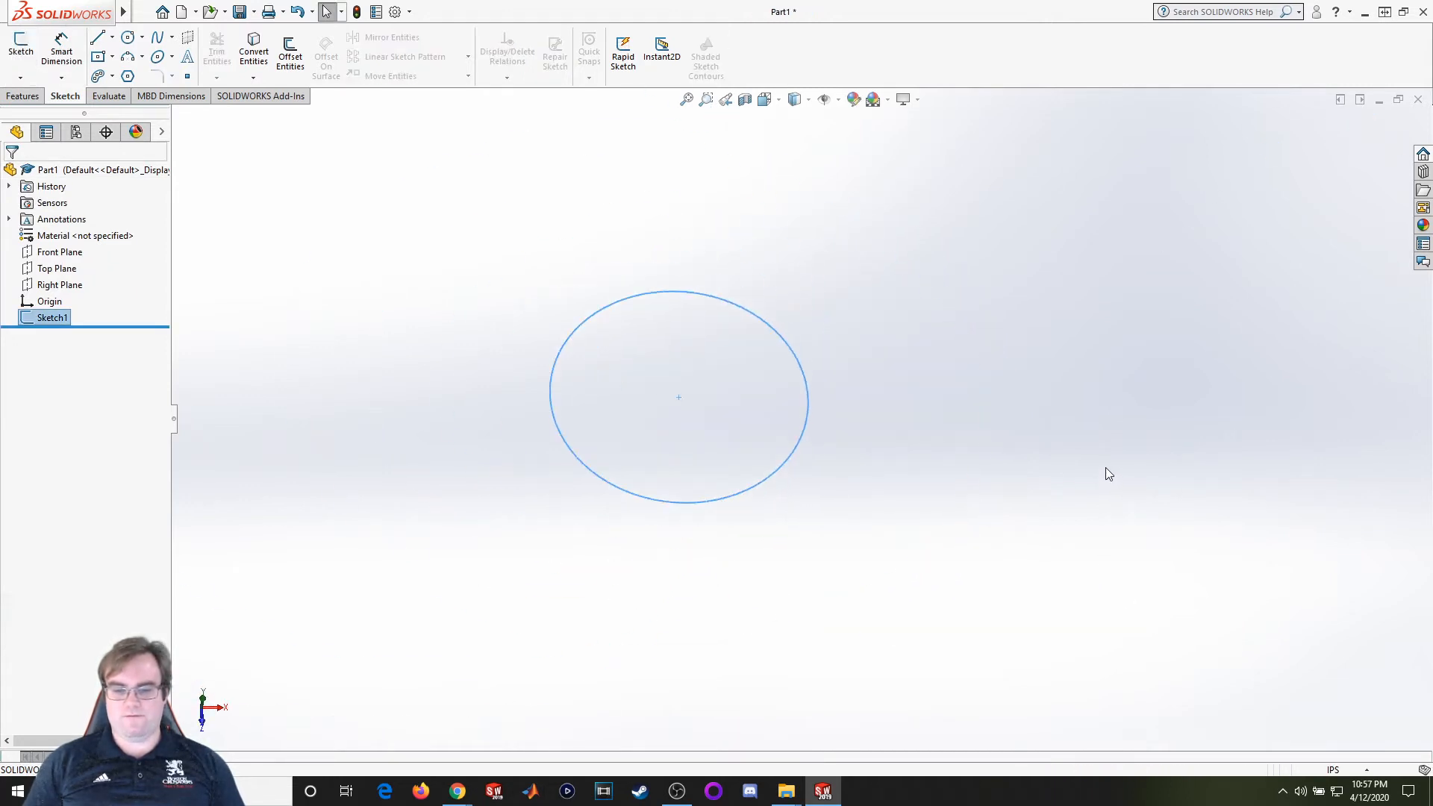
click(365, 329)
click(23, 95)
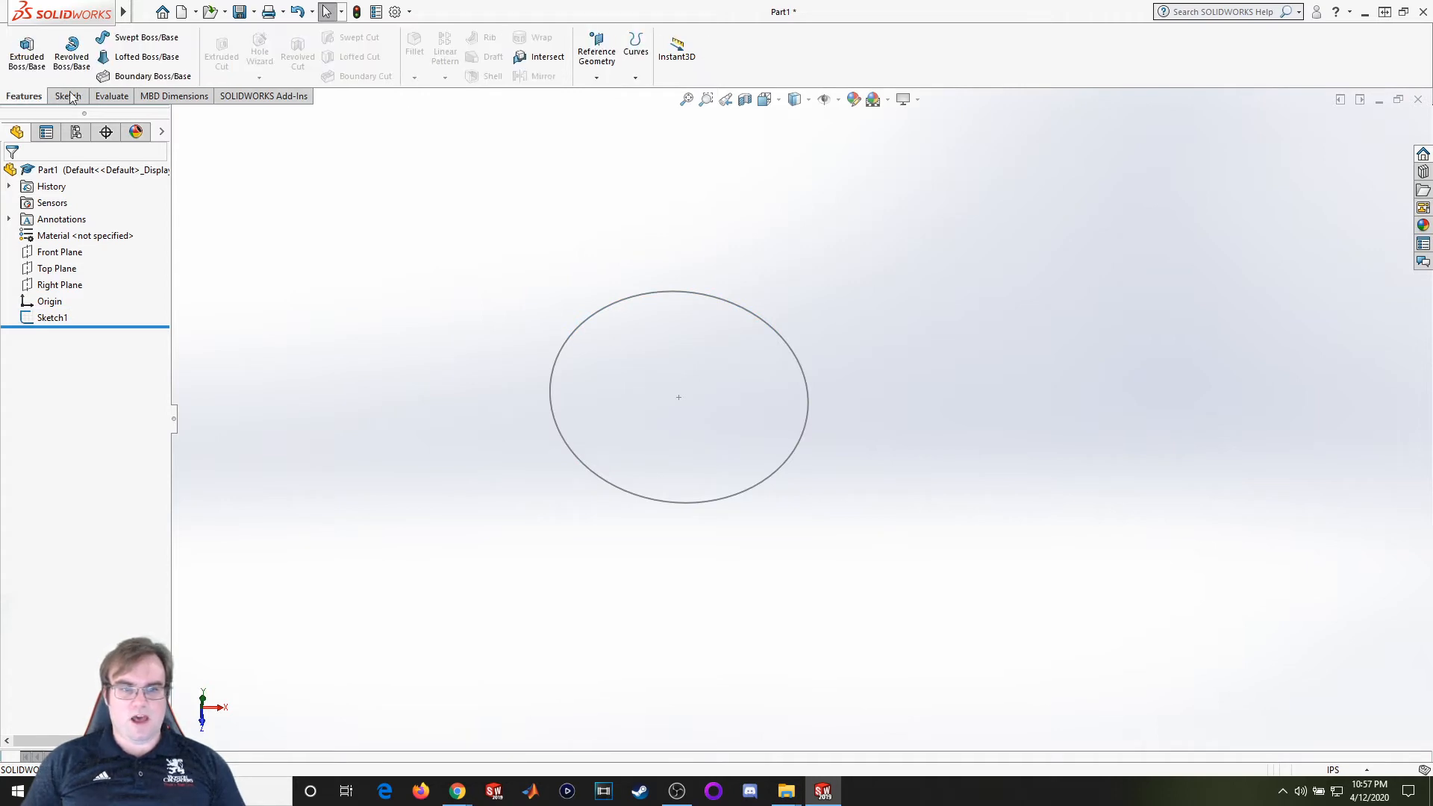
click(596, 58)
click(604, 97)
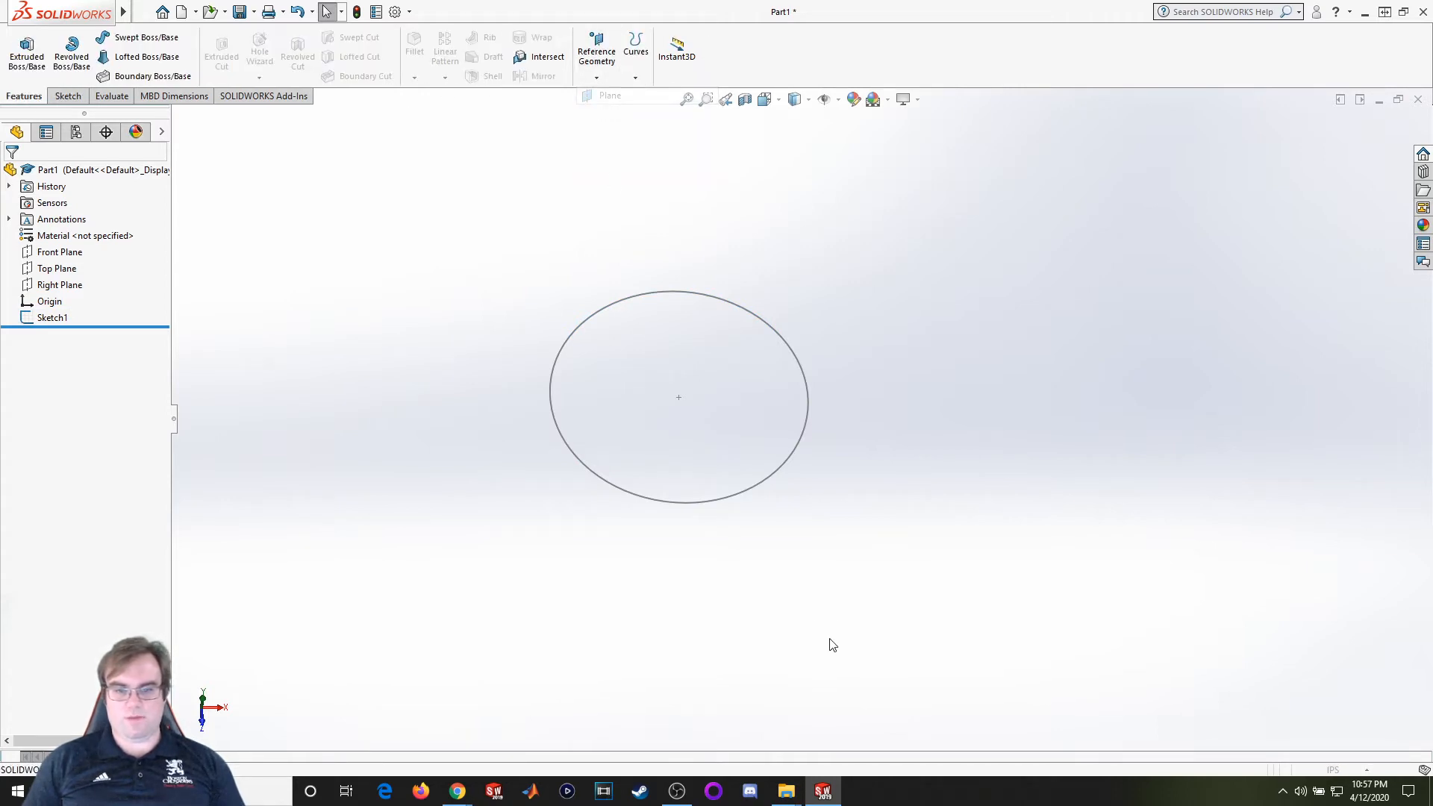
middle_drag(812, 546, 425, 275)
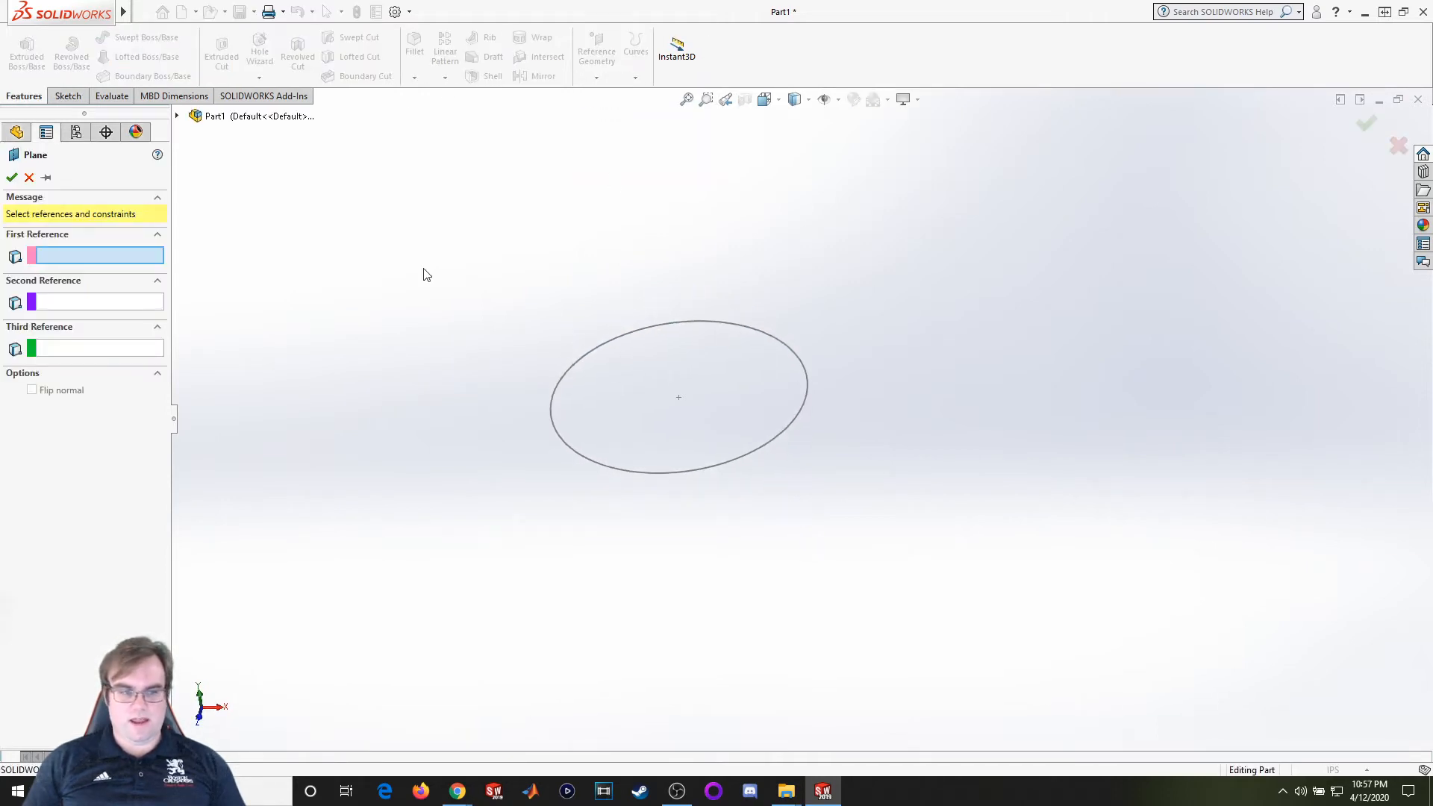
click(178, 116)
click(240, 206)
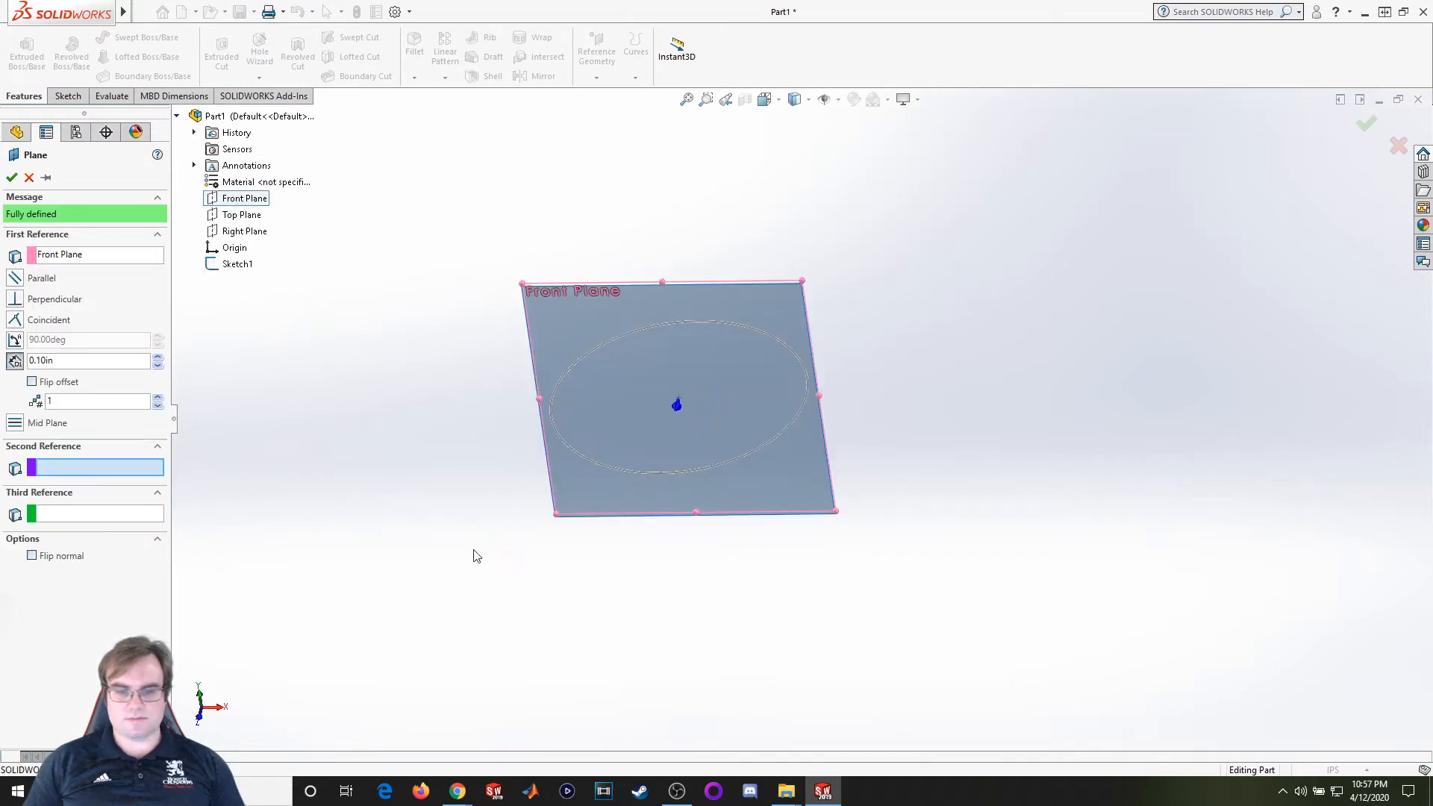
middle_drag(473, 553, 463, 444)
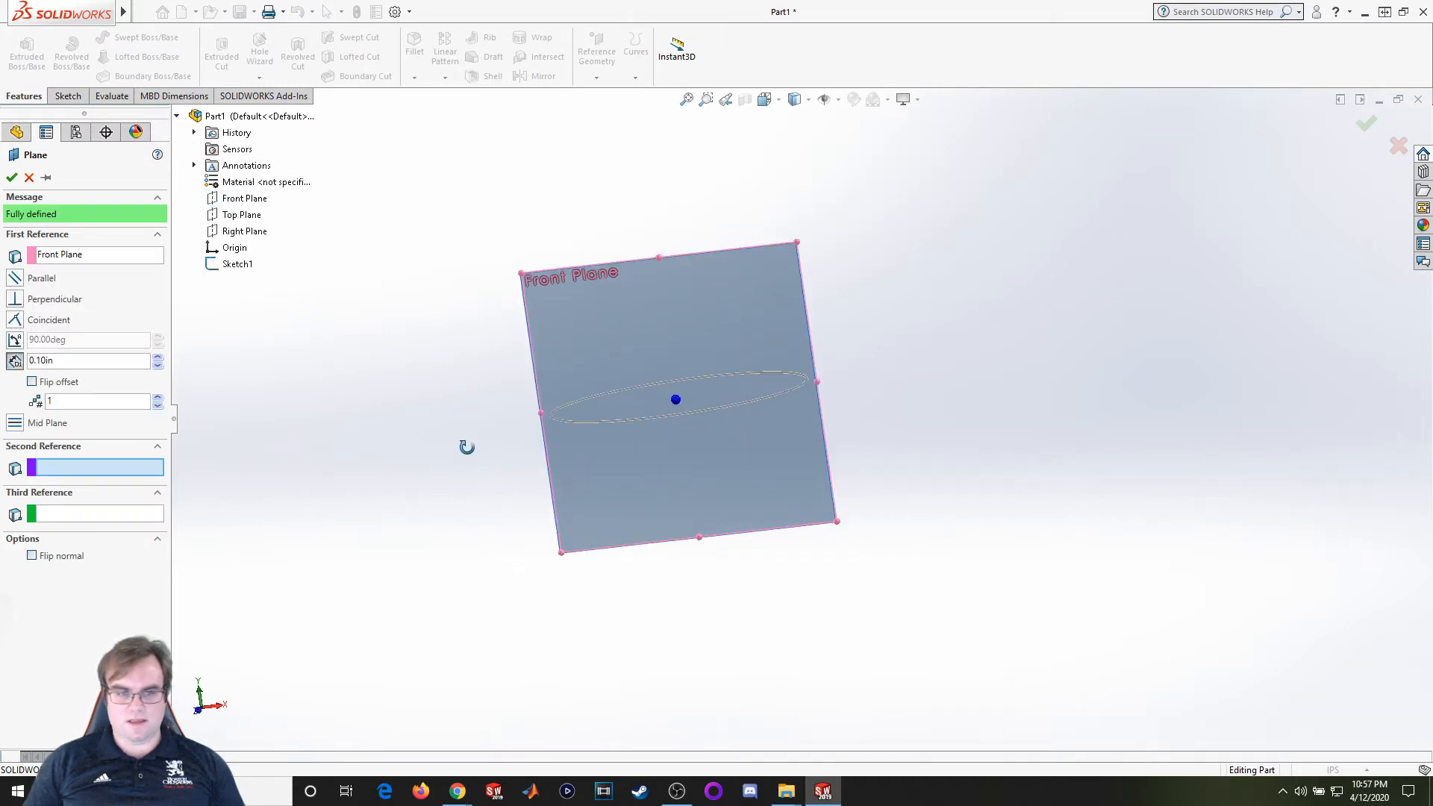
click(237, 215)
middle_drag(512, 456, 389, 405)
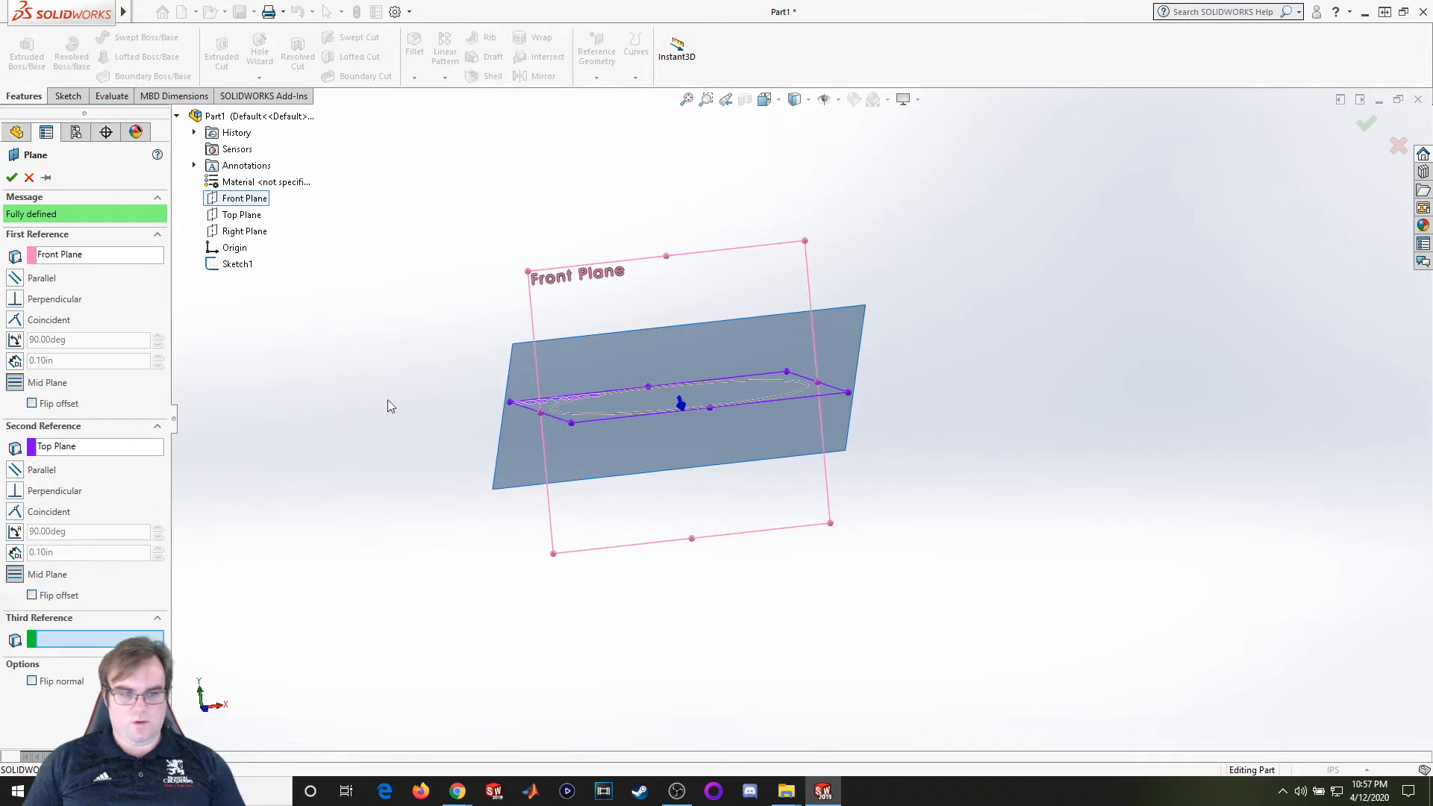
Remove the Front Plane reference and create the new plane offset 5 in from the Top Plane
right_click(65, 253)
click(105, 264)
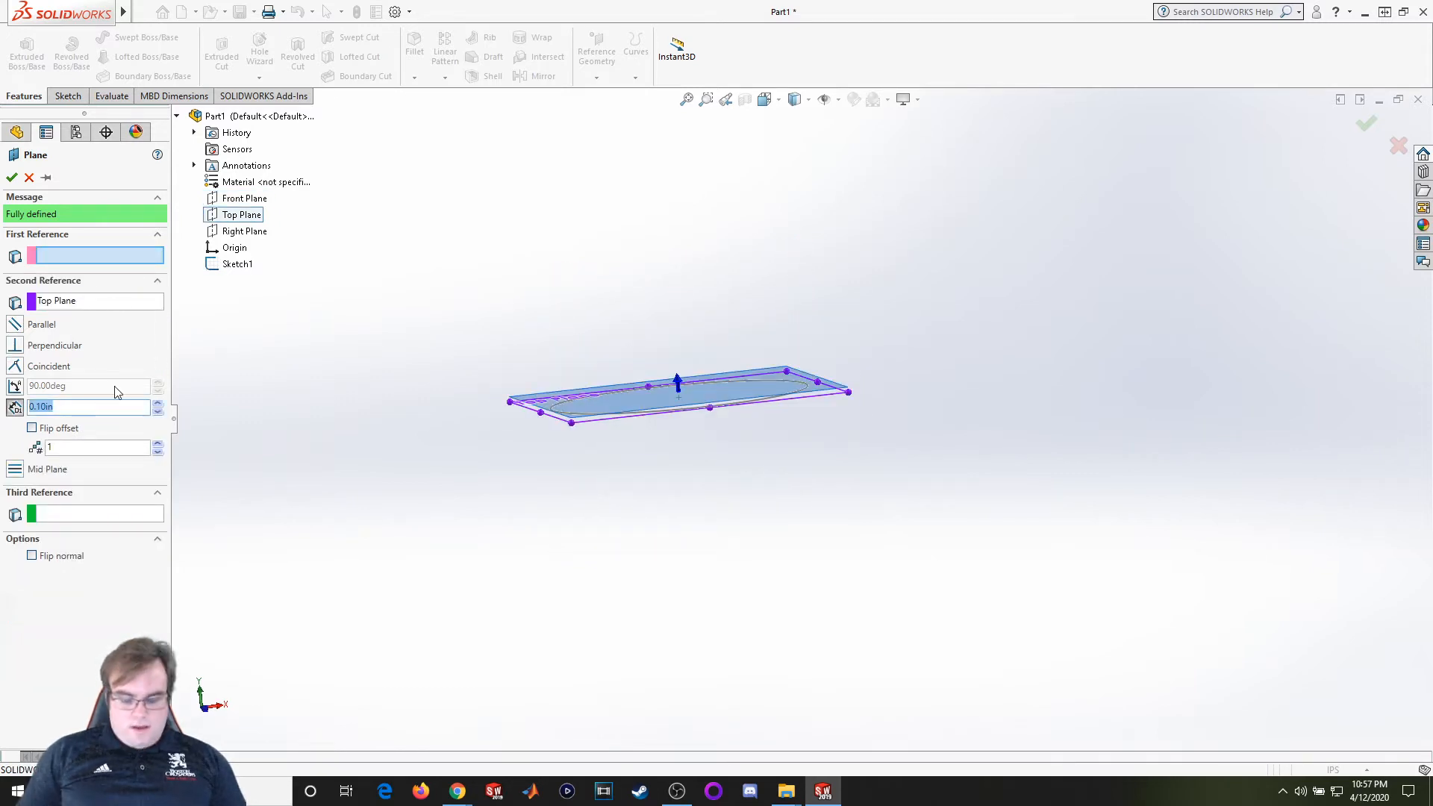
text(5)
key(Return)
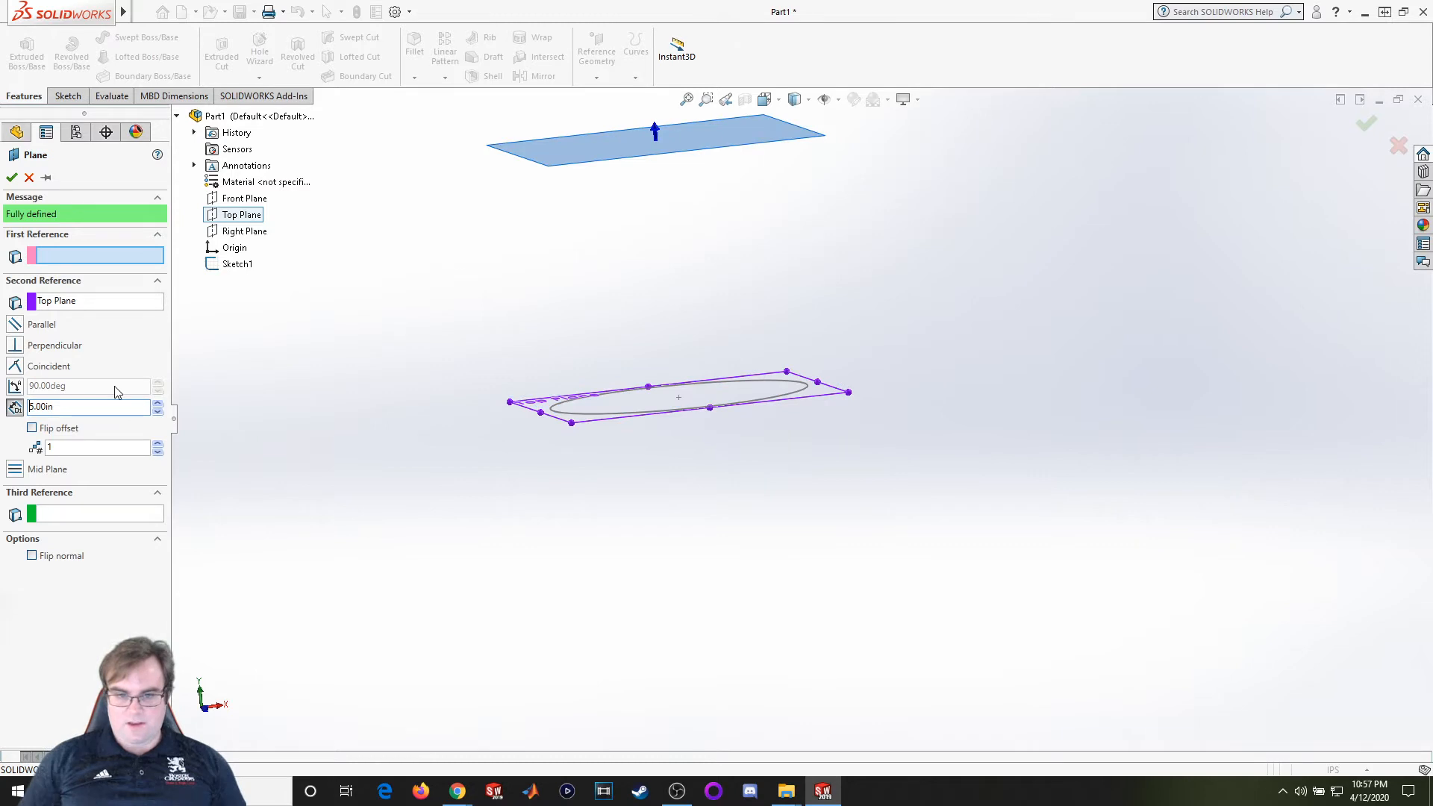
click(12, 177)
Sketch a center rectangle of about 6.1 by 5.25 in on the new offset plane, centred on the origin
click(69, 96)
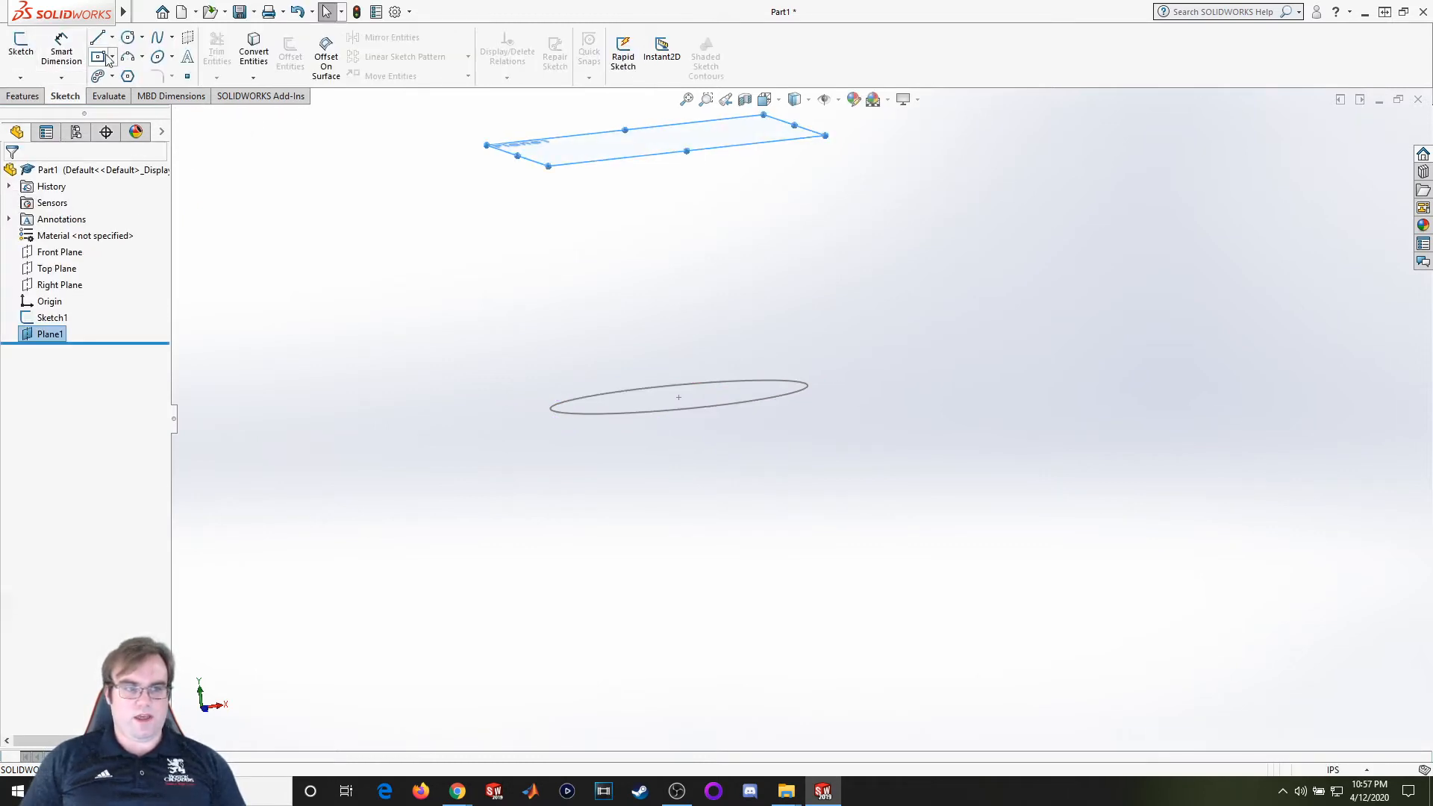
click(100, 57)
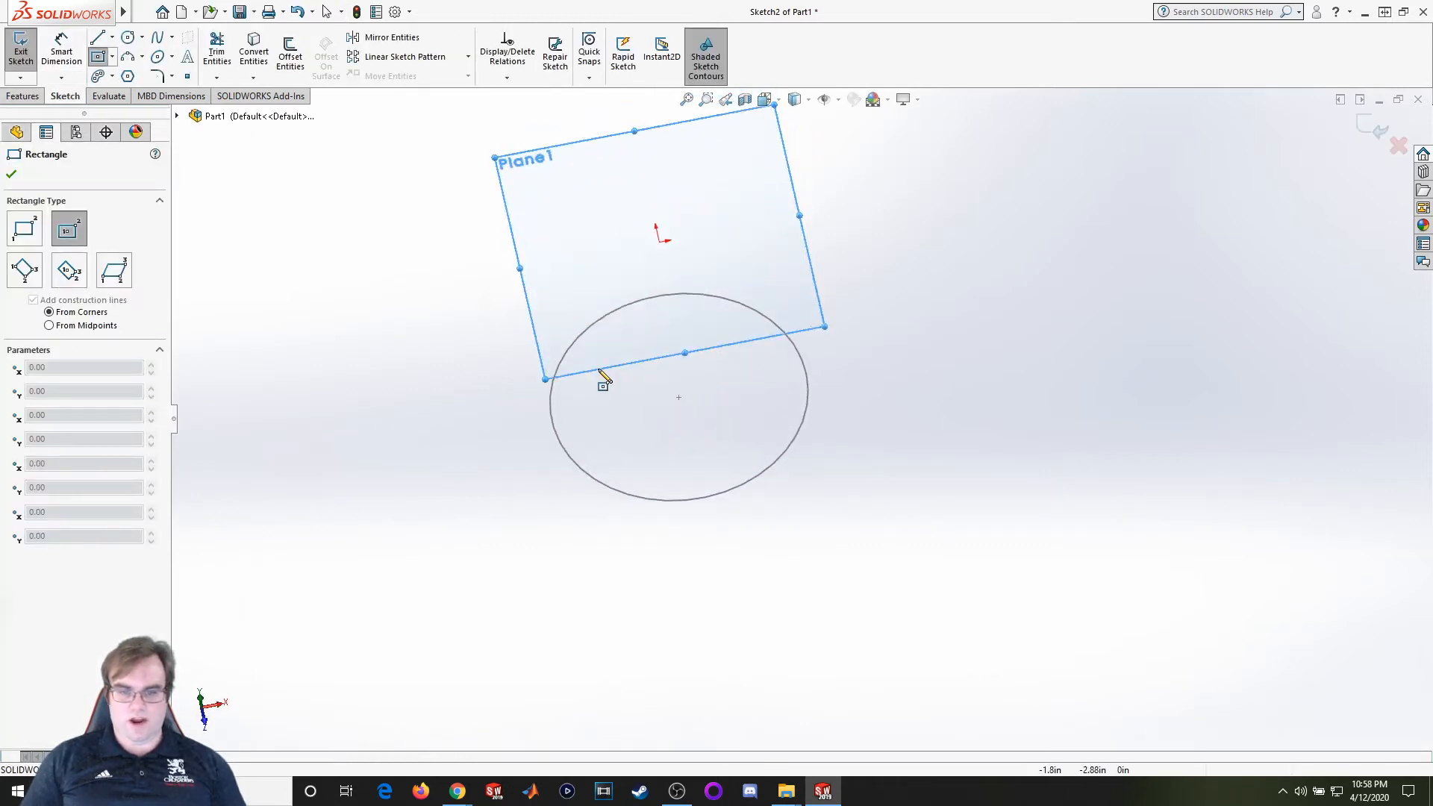
key(space)
click(784, 401)
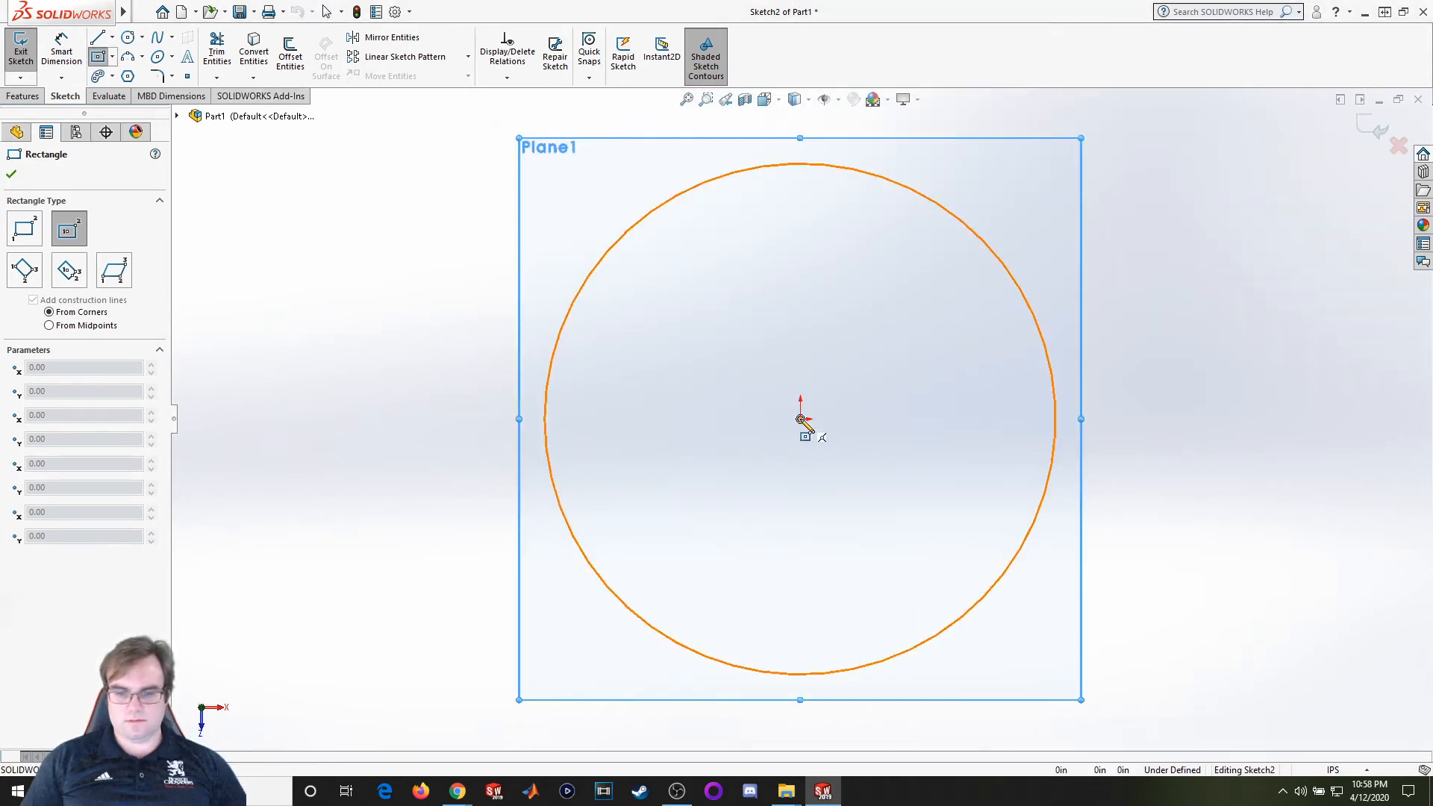
click(800, 420)
click(1113, 150)
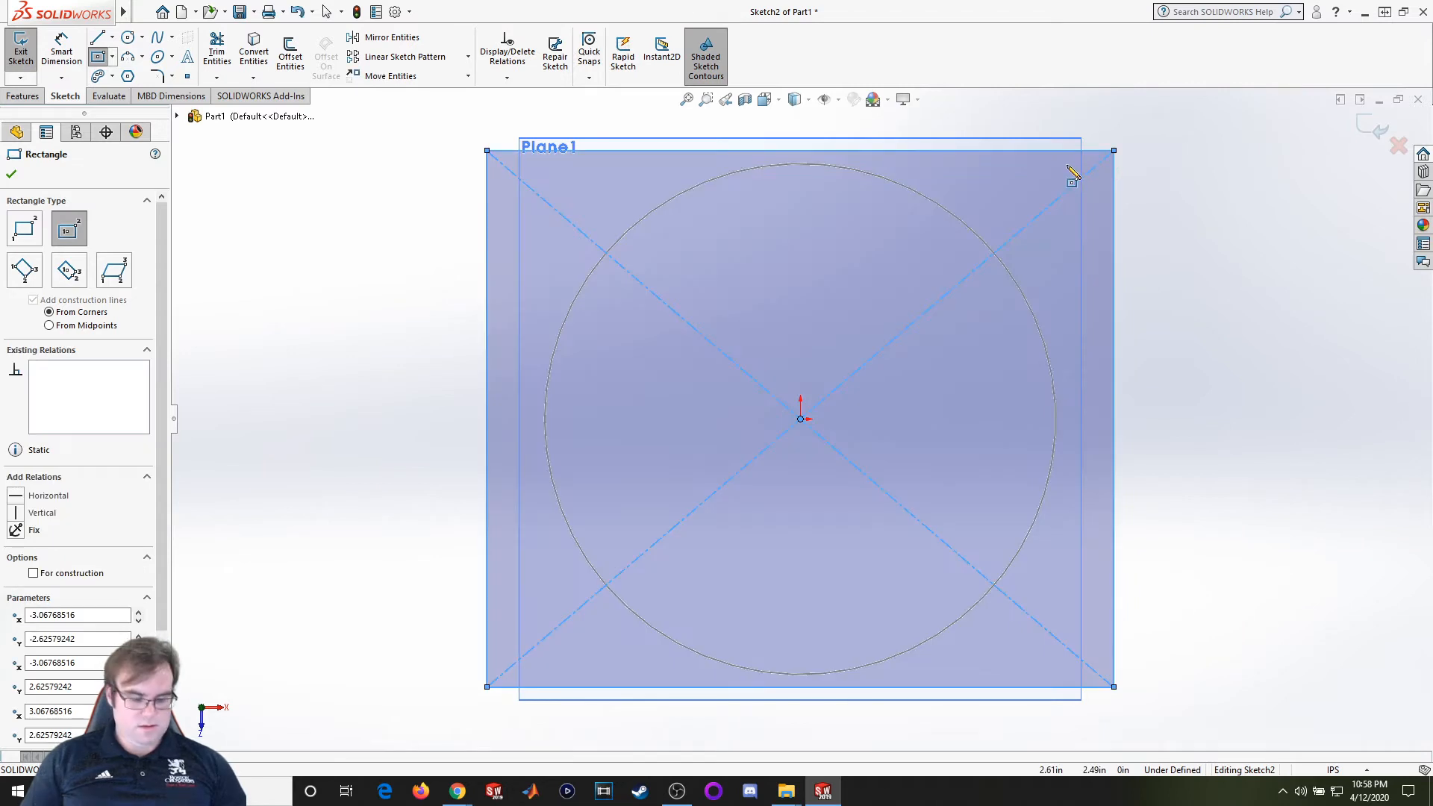
Dimension the rectangle's height and width to 6 in each and finish the sketch
click(62, 49)
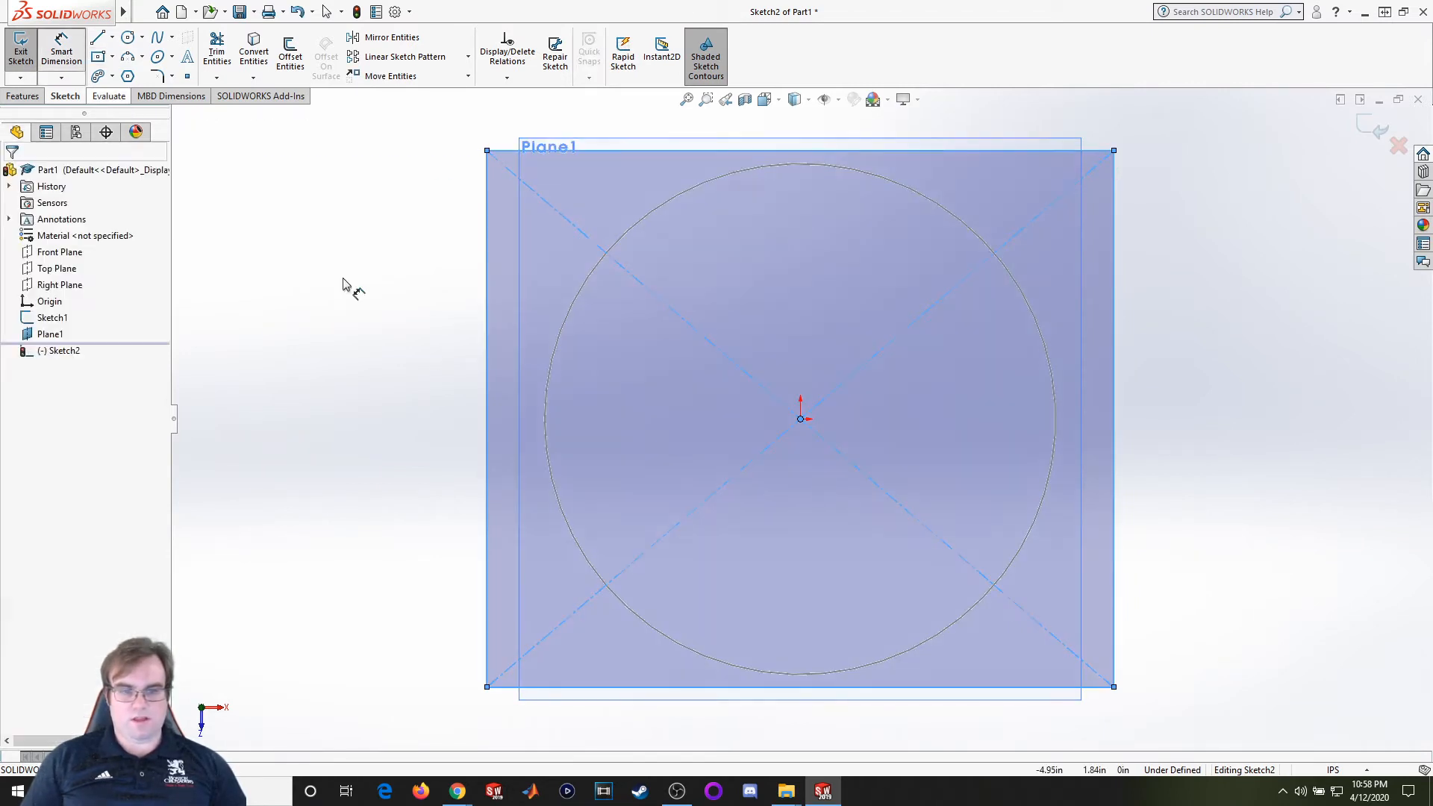
click(491, 414)
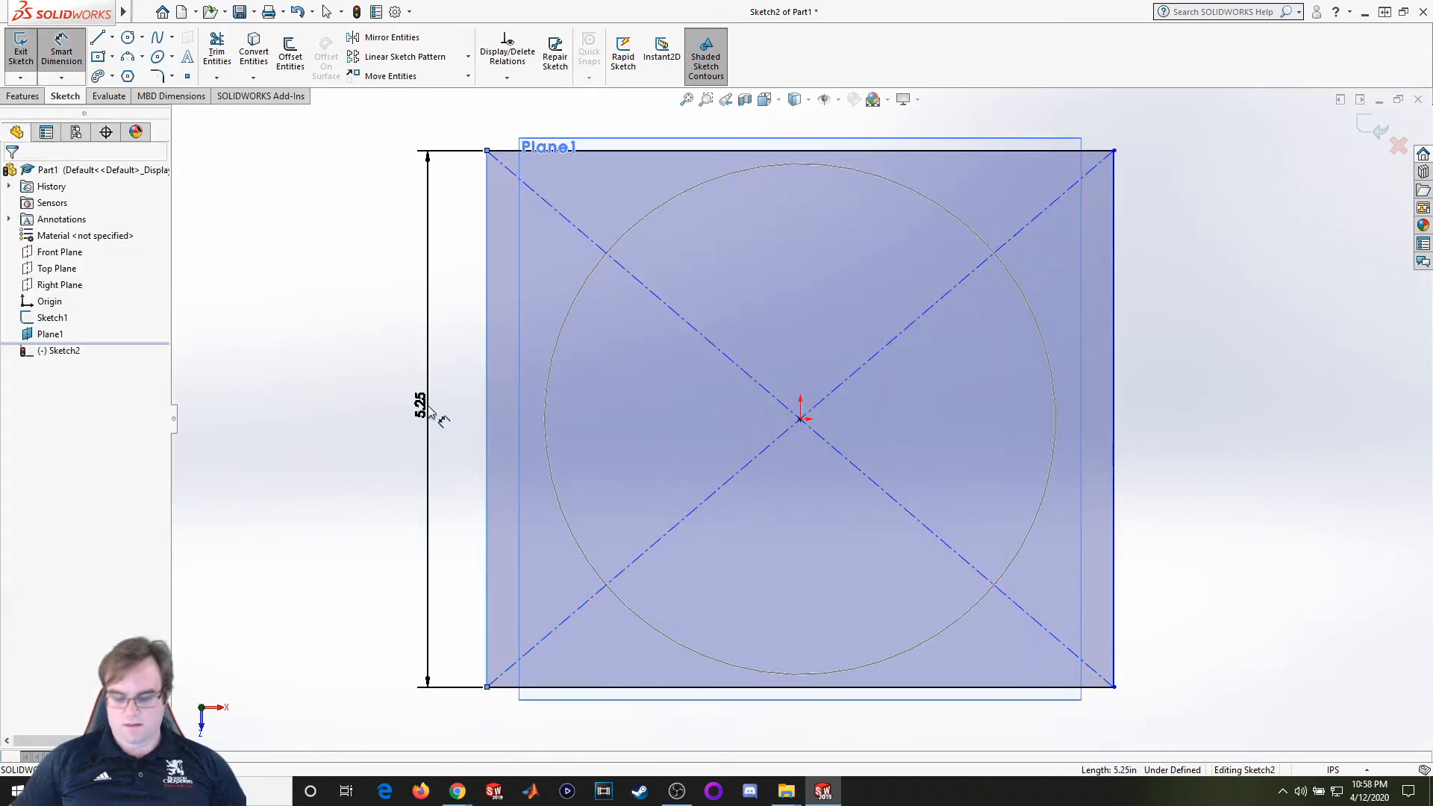
click(430, 411)
text(6)
key(Return)
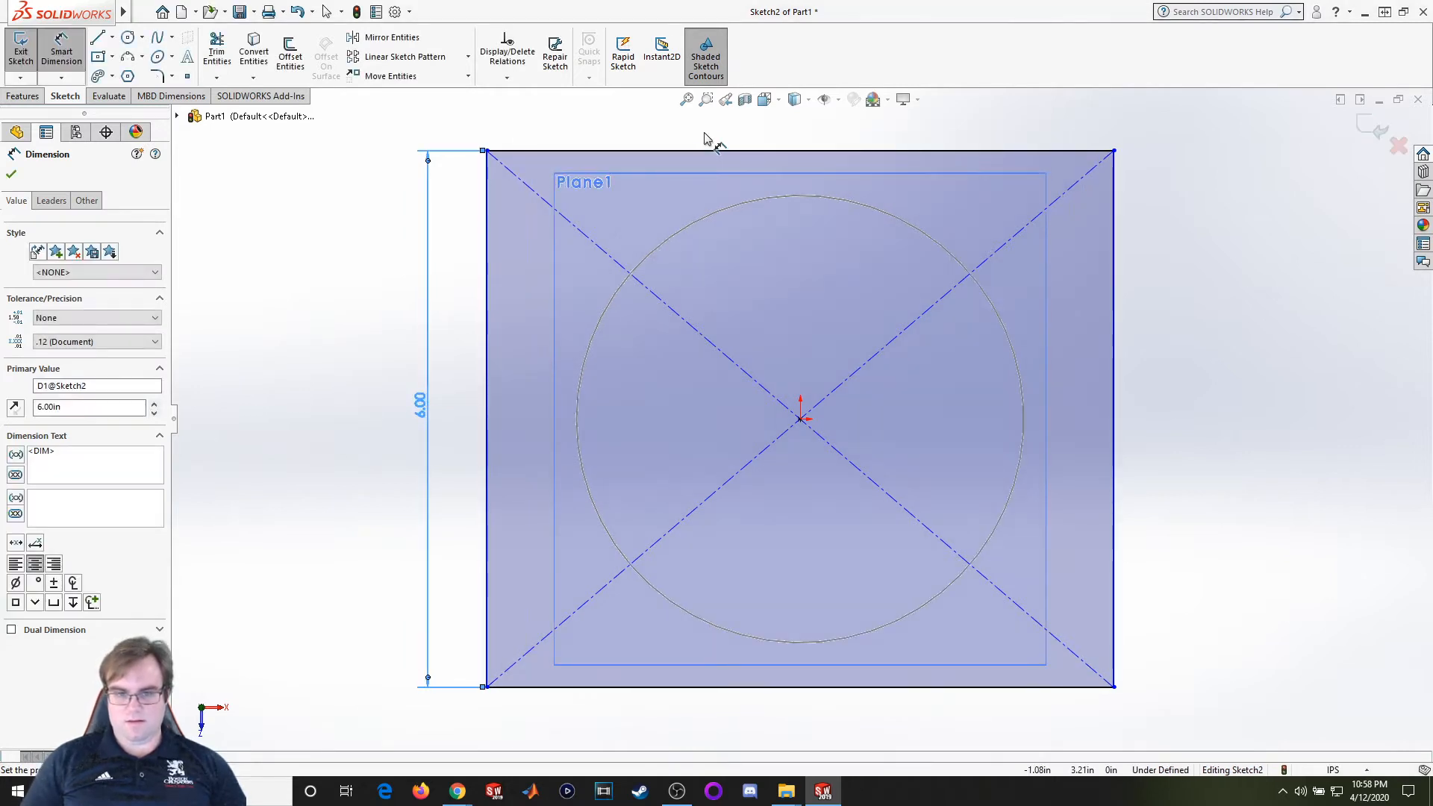
click(709, 151)
click(704, 142)
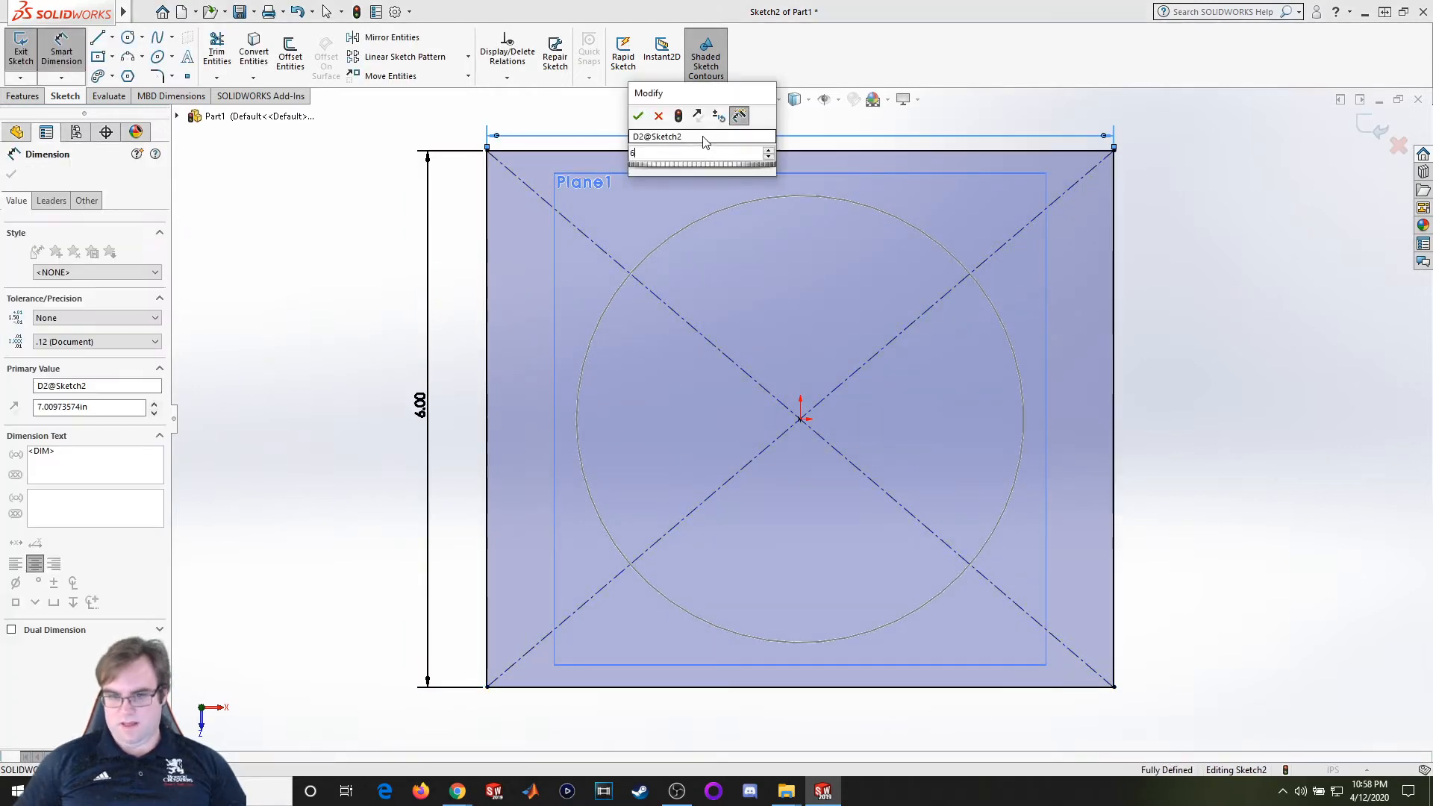
text(6)
key(Return)
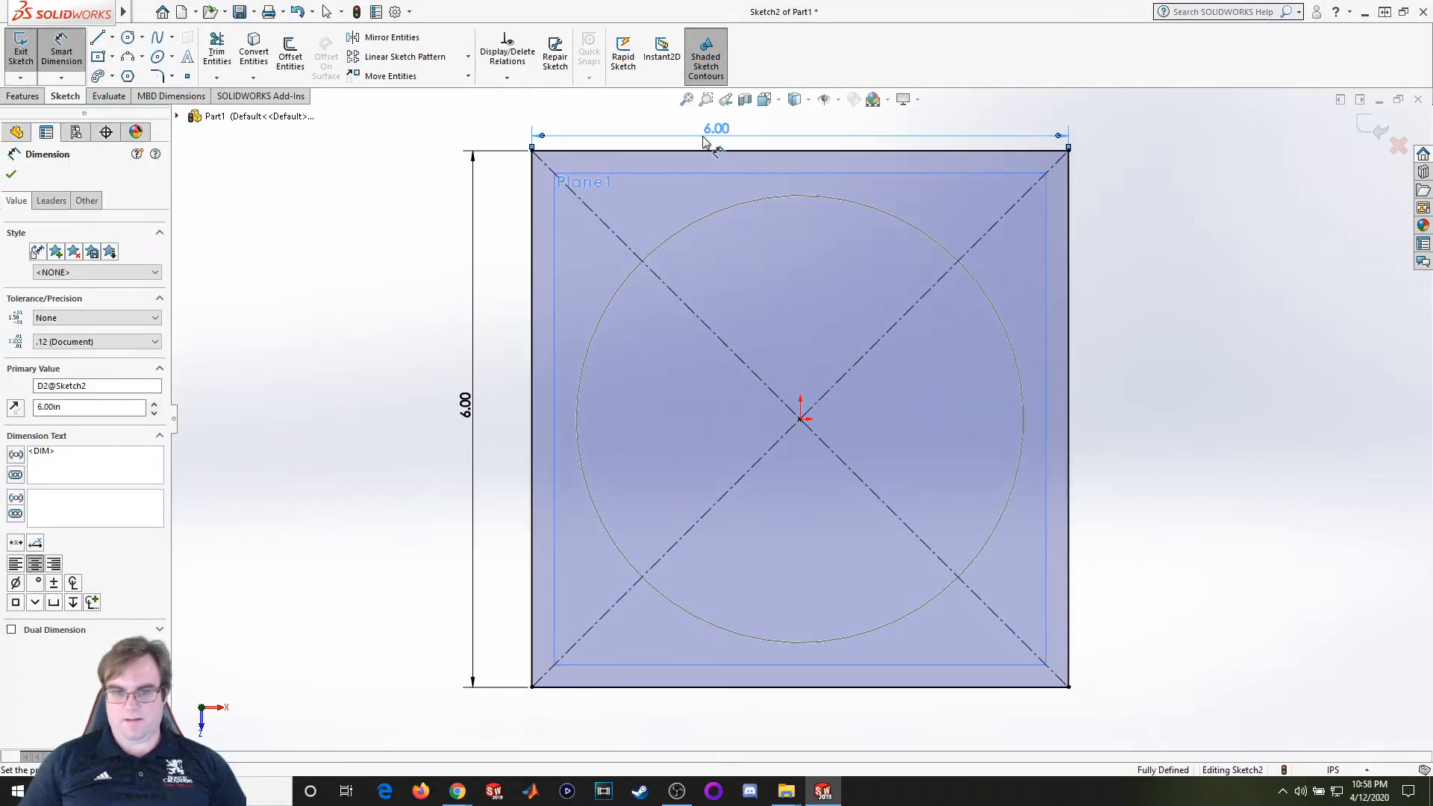
click(12, 176)
click(1374, 130)
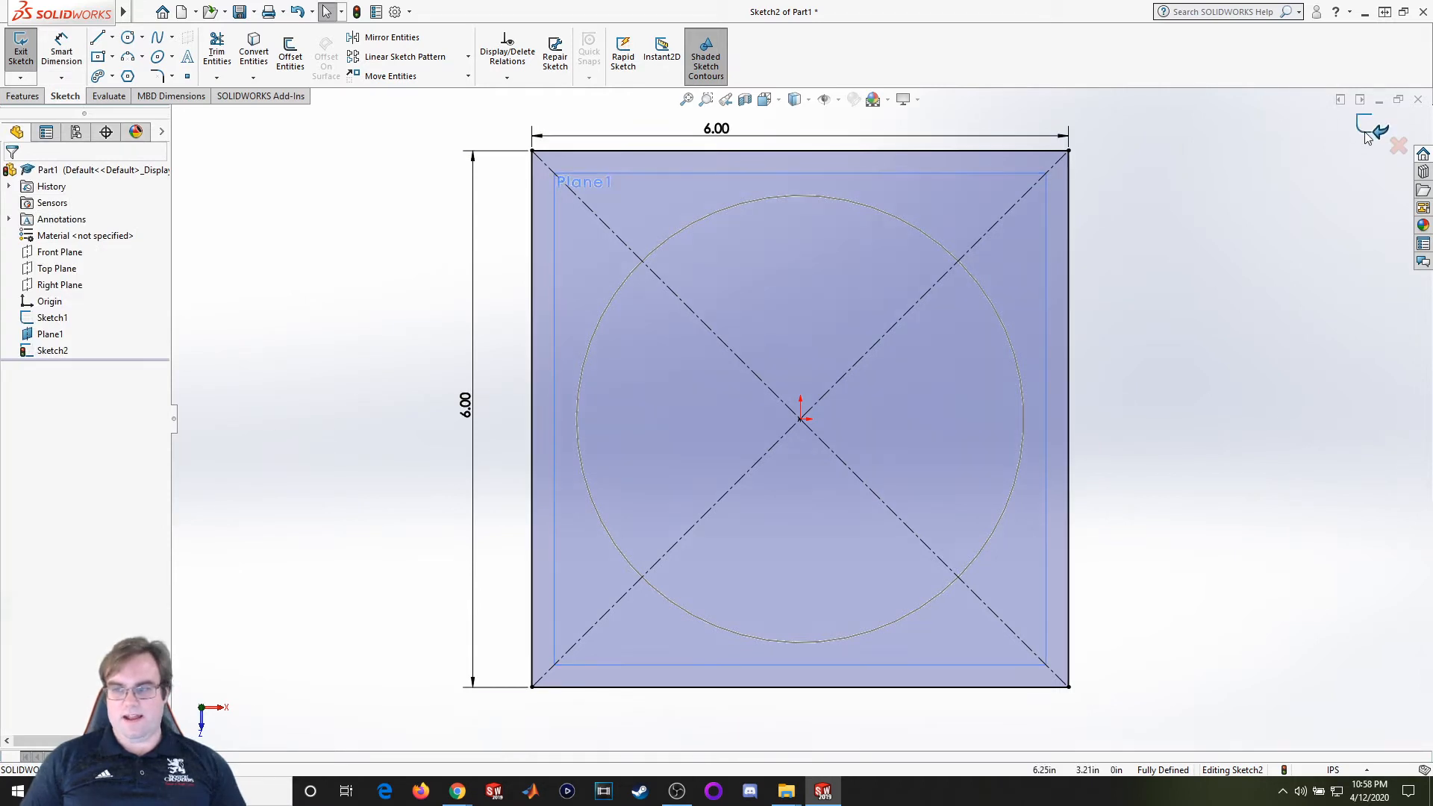
Try a loft between the circle and square sketches, moving the connector point along the circle to twist the shape
mouse_move(1267, 171)
middle_down()
mouse_move(1152, 269)
mouse_move(994, 278)
mouse_move(957, 141)
mouse_move(940, 214)
mouse_move(630, 231)
middle_up()
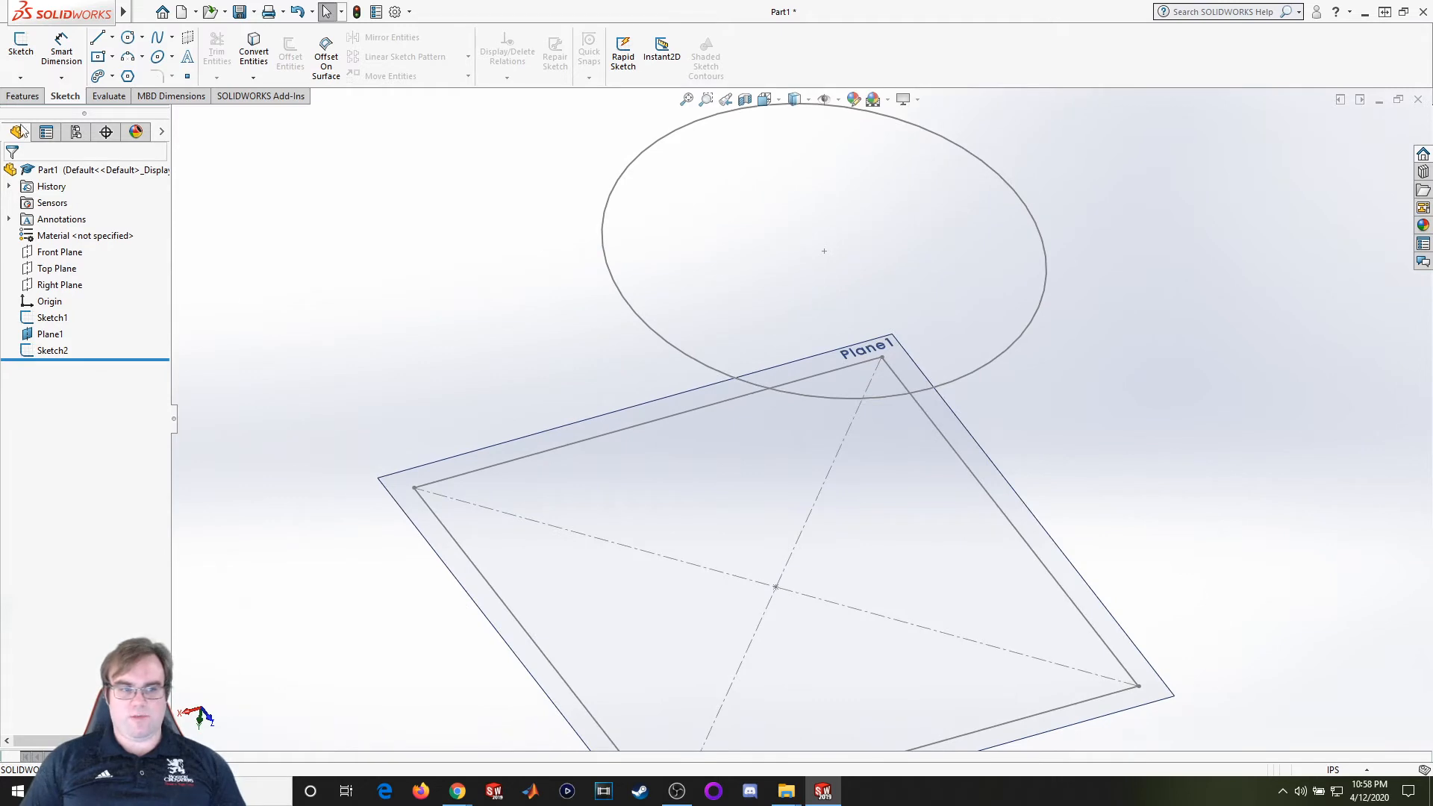
click(22, 95)
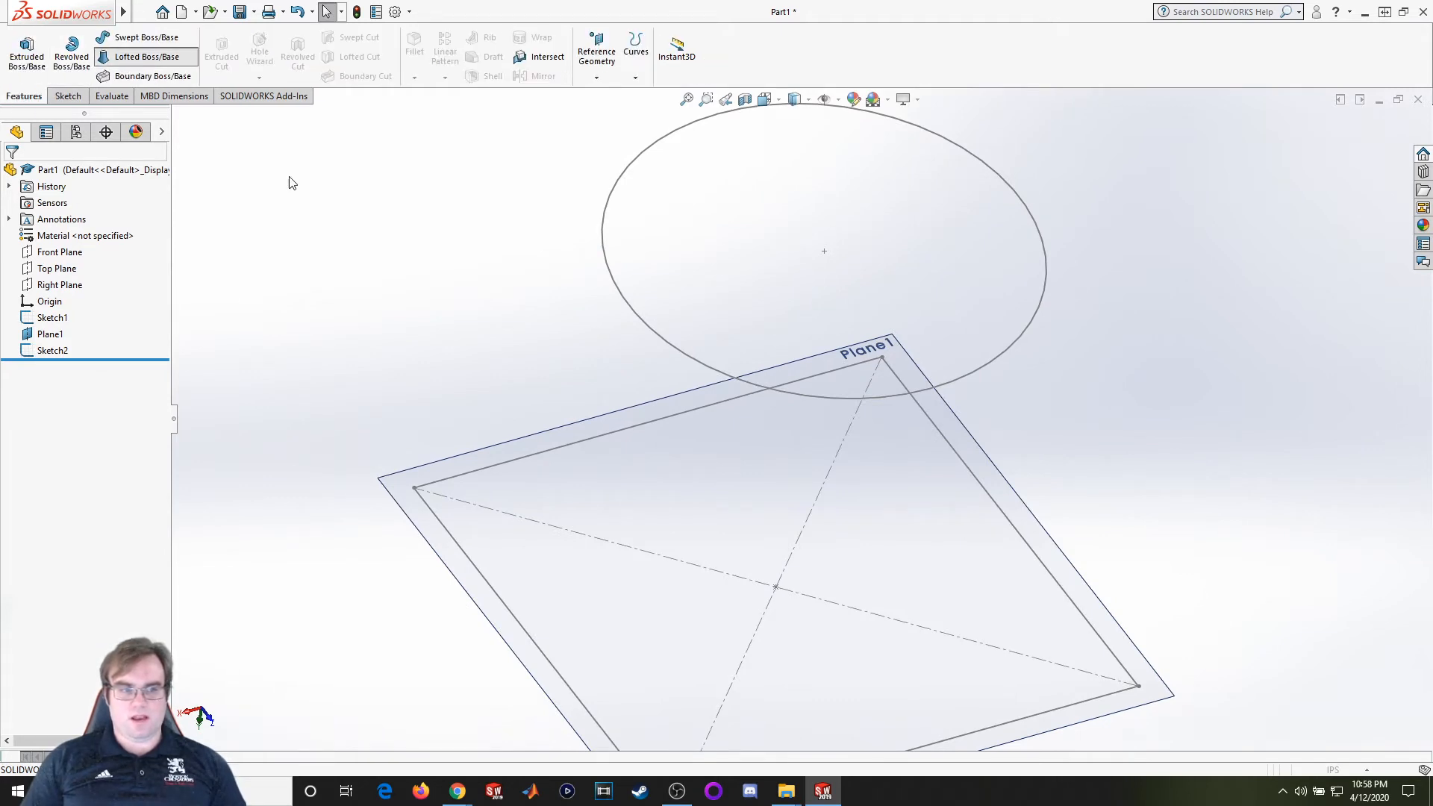
click(709, 375)
click(474, 565)
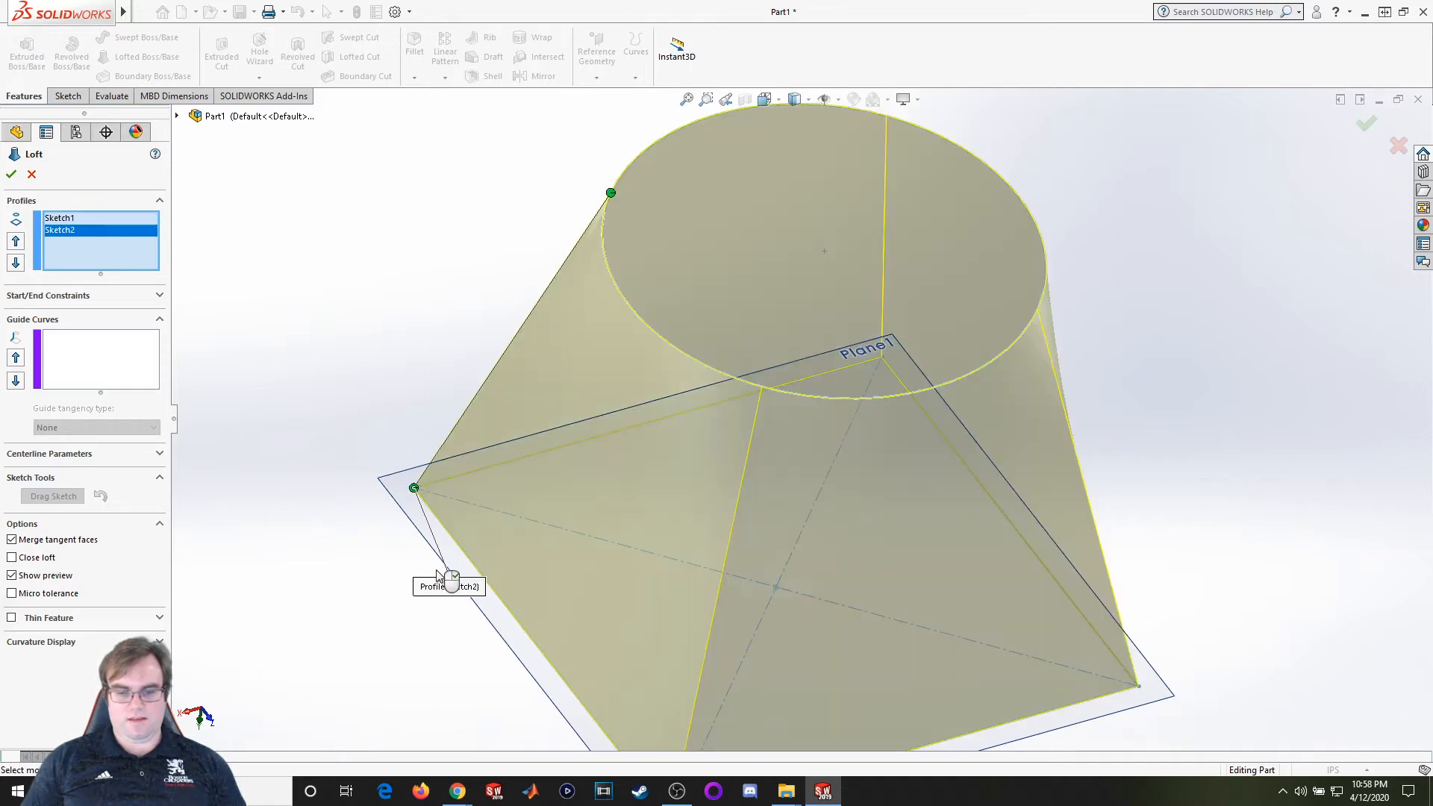
mouse_move(448, 583)
middle_down()
mouse_move(463, 652)
mouse_move(463, 528)
mouse_move(558, 526)
mouse_move(546, 583)
middle_up()
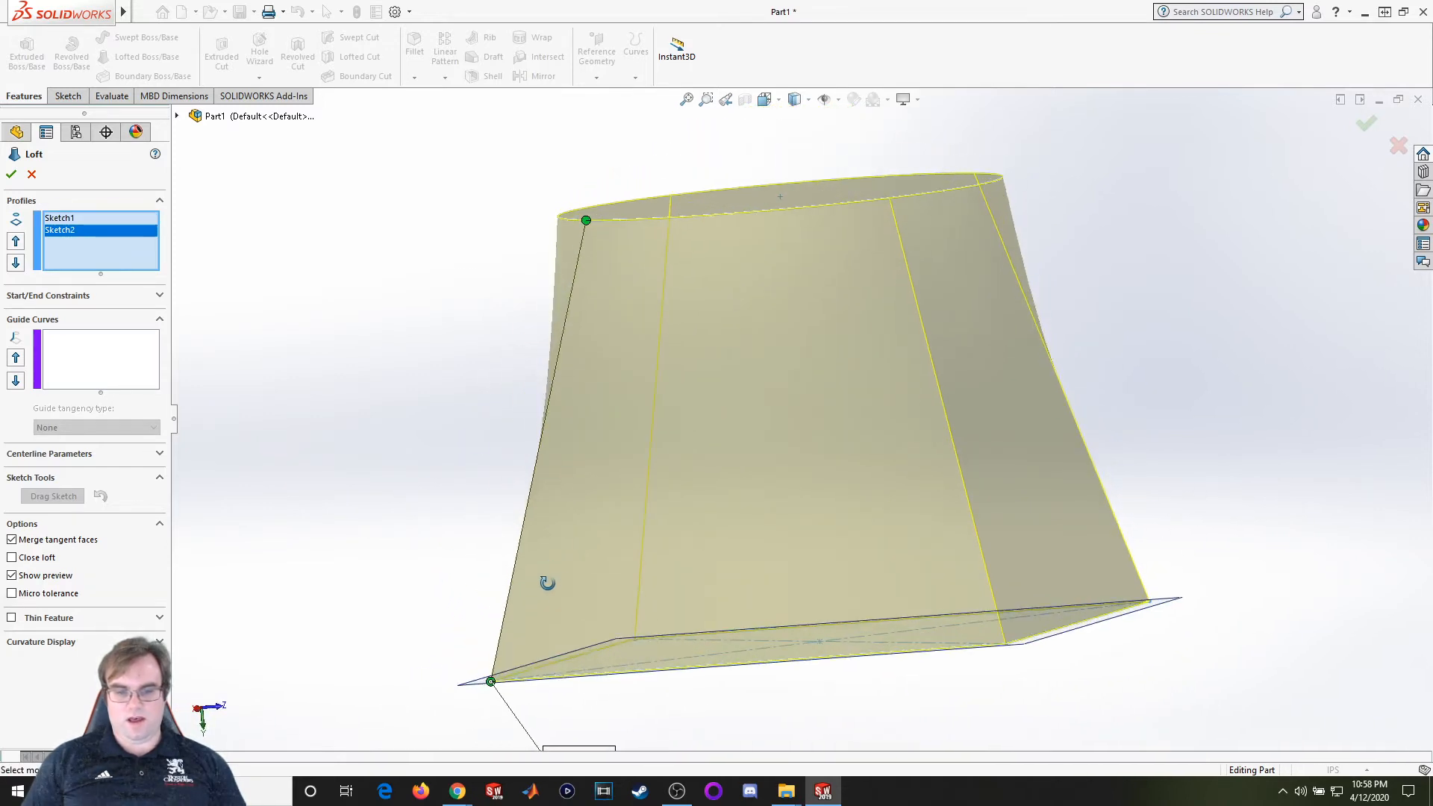
middle_drag(461, 412, 492, 646)
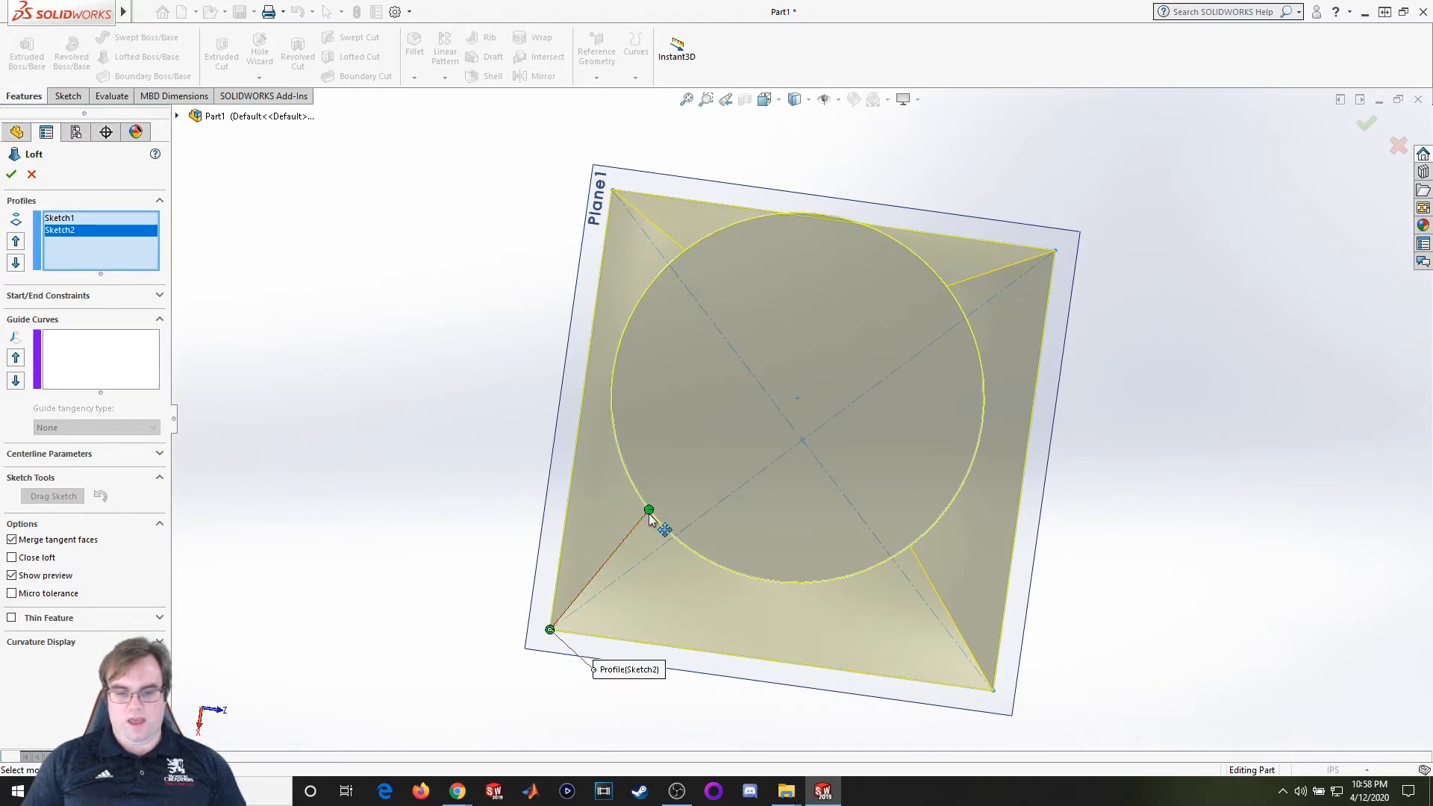
drag(619, 418, 617, 415)
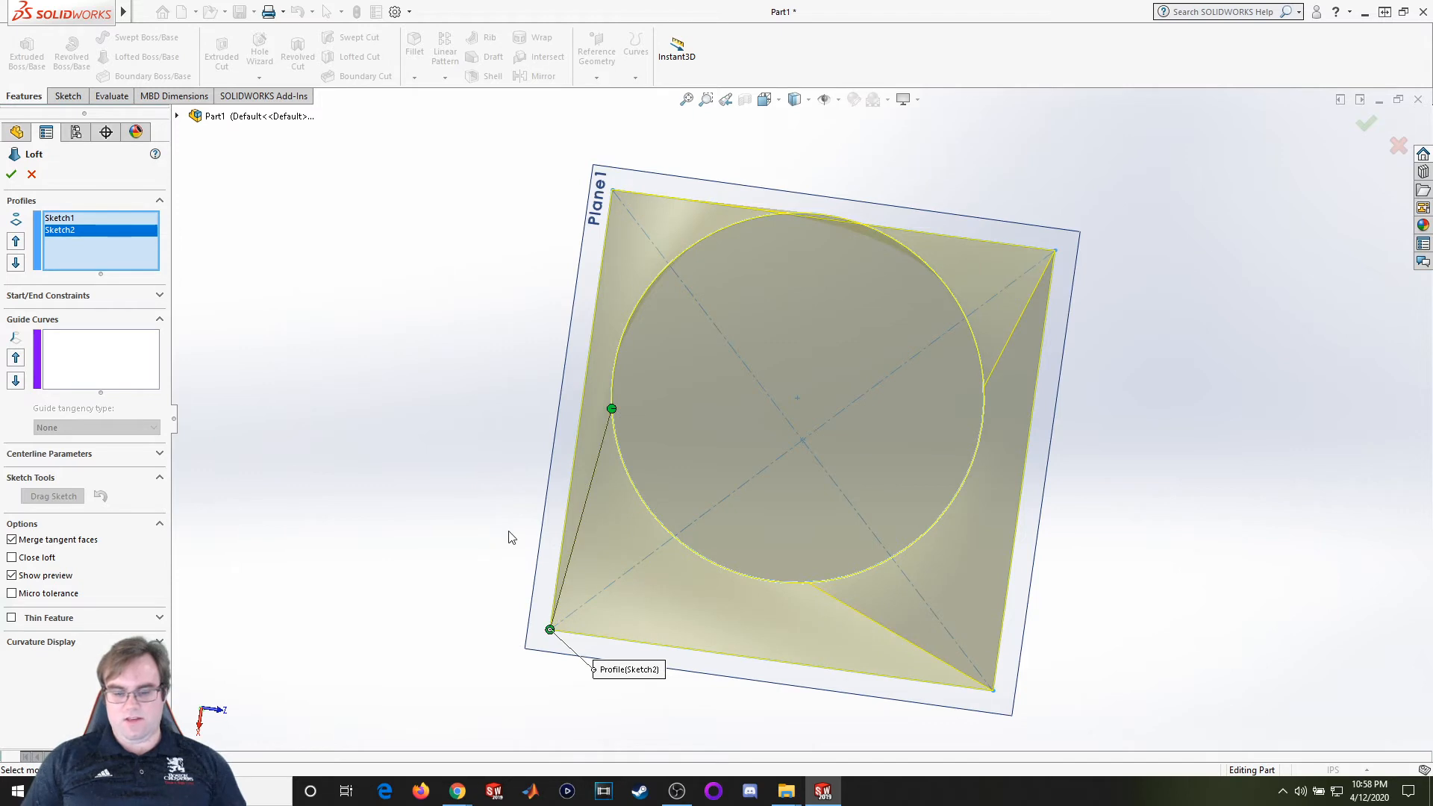
middle_drag(510, 537, 519, 444)
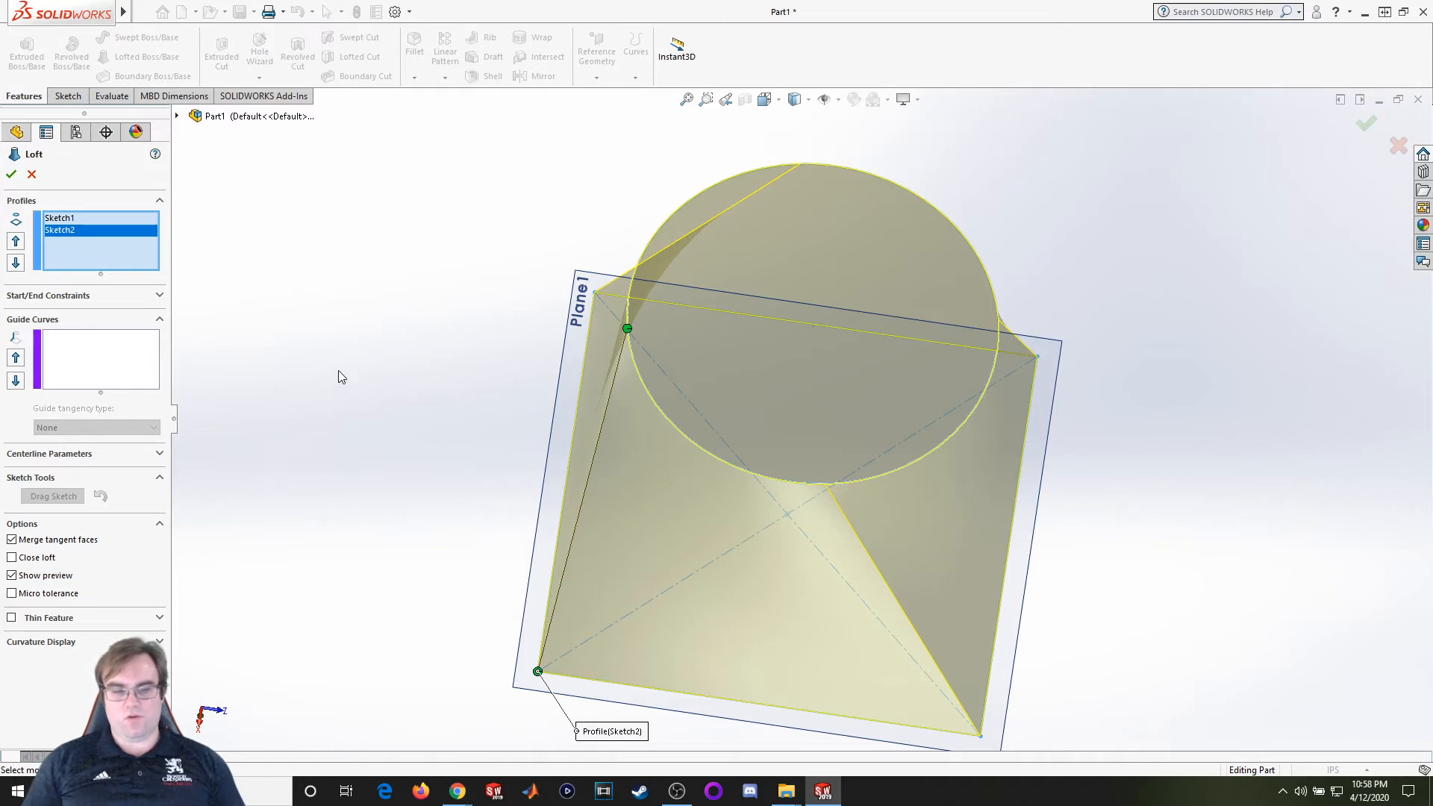
click(30, 175)
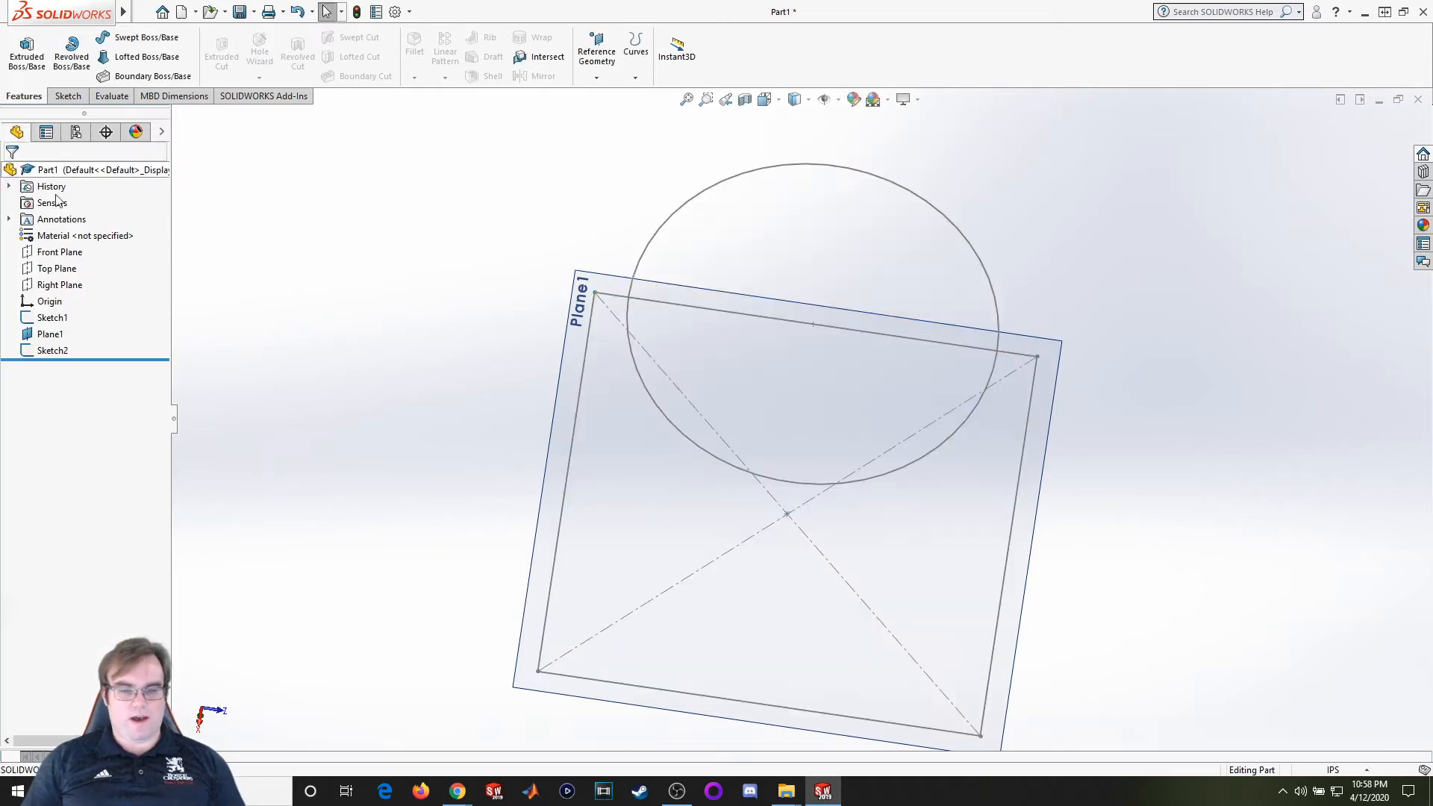
mouse_move(269, 381)
middle_down()
mouse_move(346, 348)
mouse_move(377, 471)
mouse_move(329, 387)
mouse_move(310, 432)
mouse_move(451, 432)
middle_up()
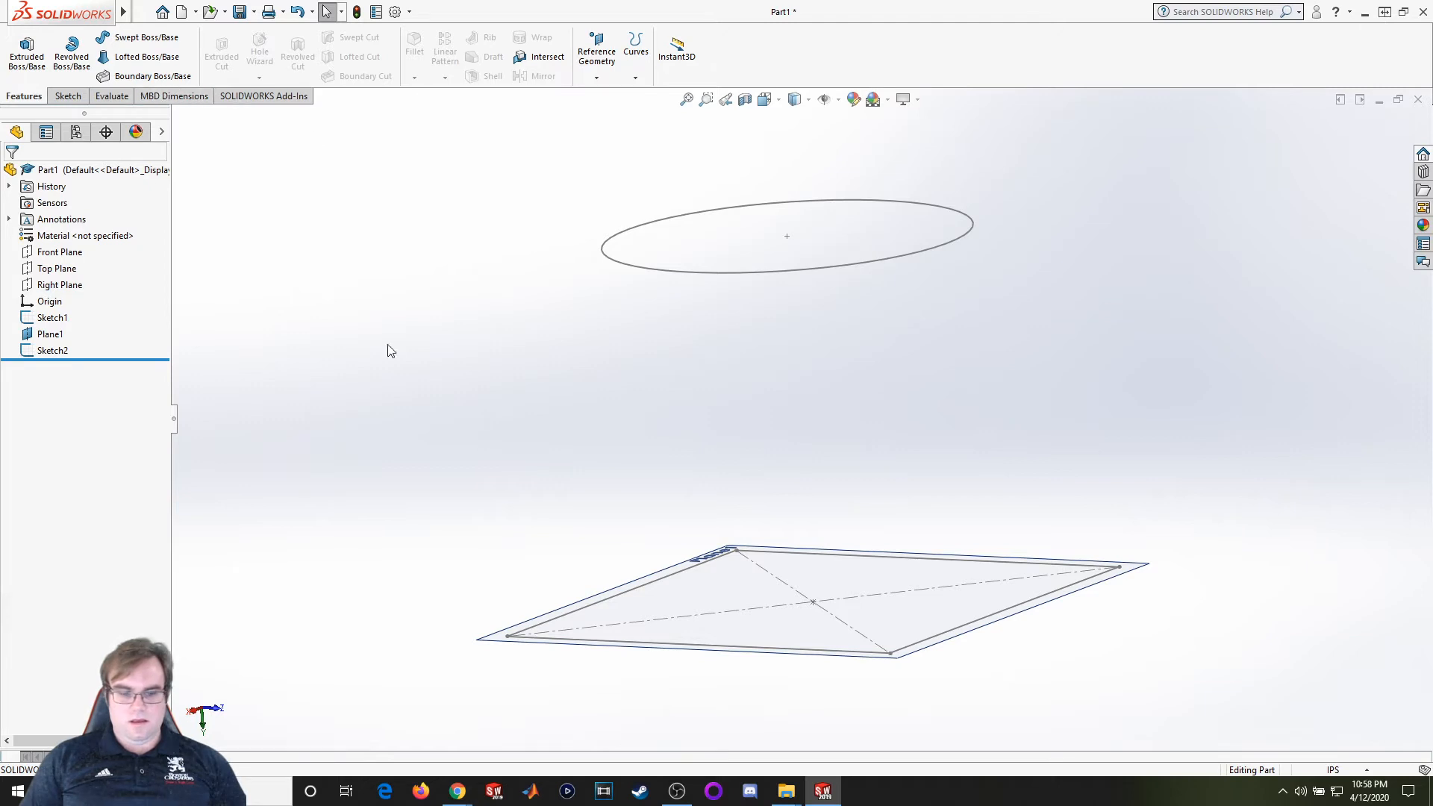
Start a new sketch on the Front Plane and view it normal to the plane
key(space)
click(1157, 602)
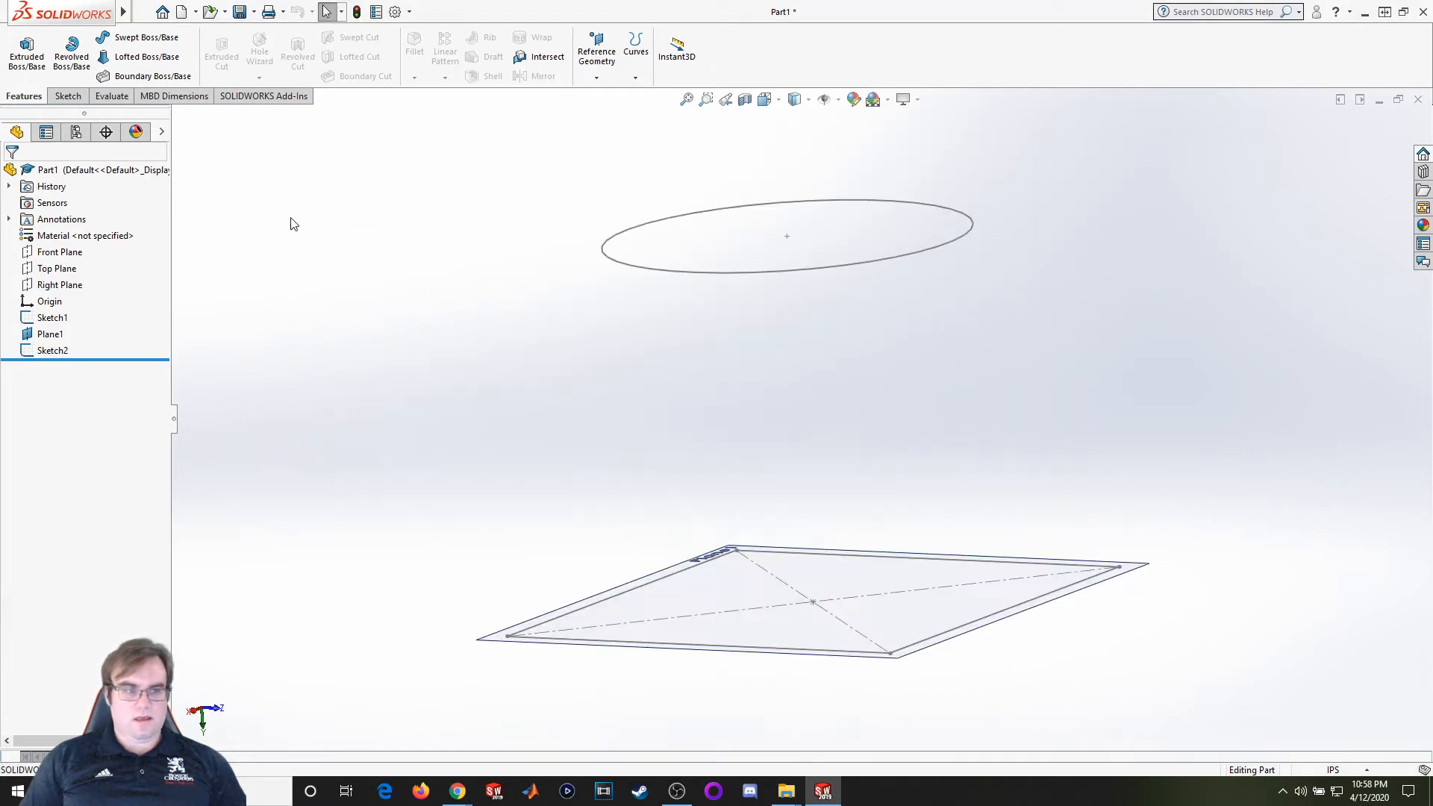
click(68, 96)
click(22, 51)
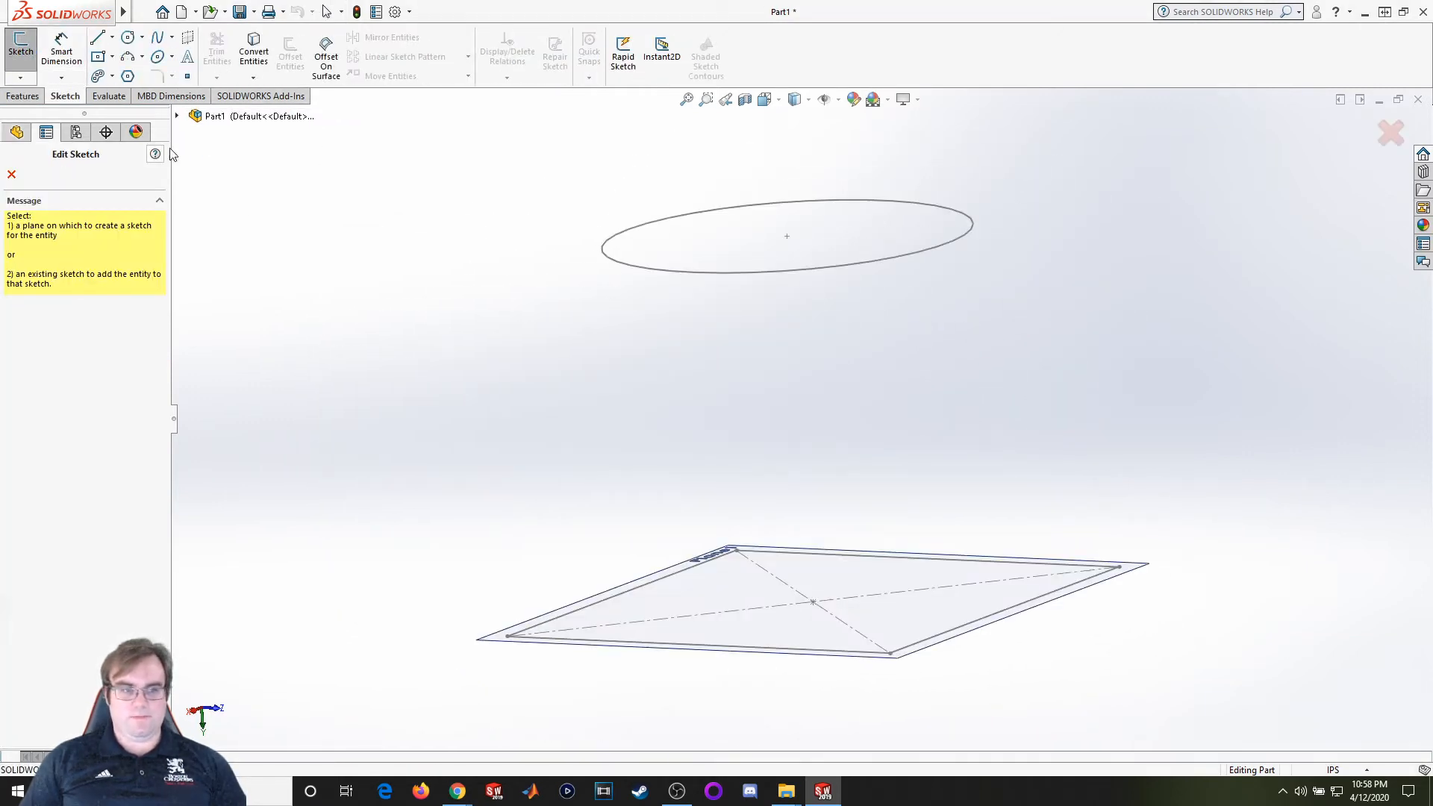
click(178, 116)
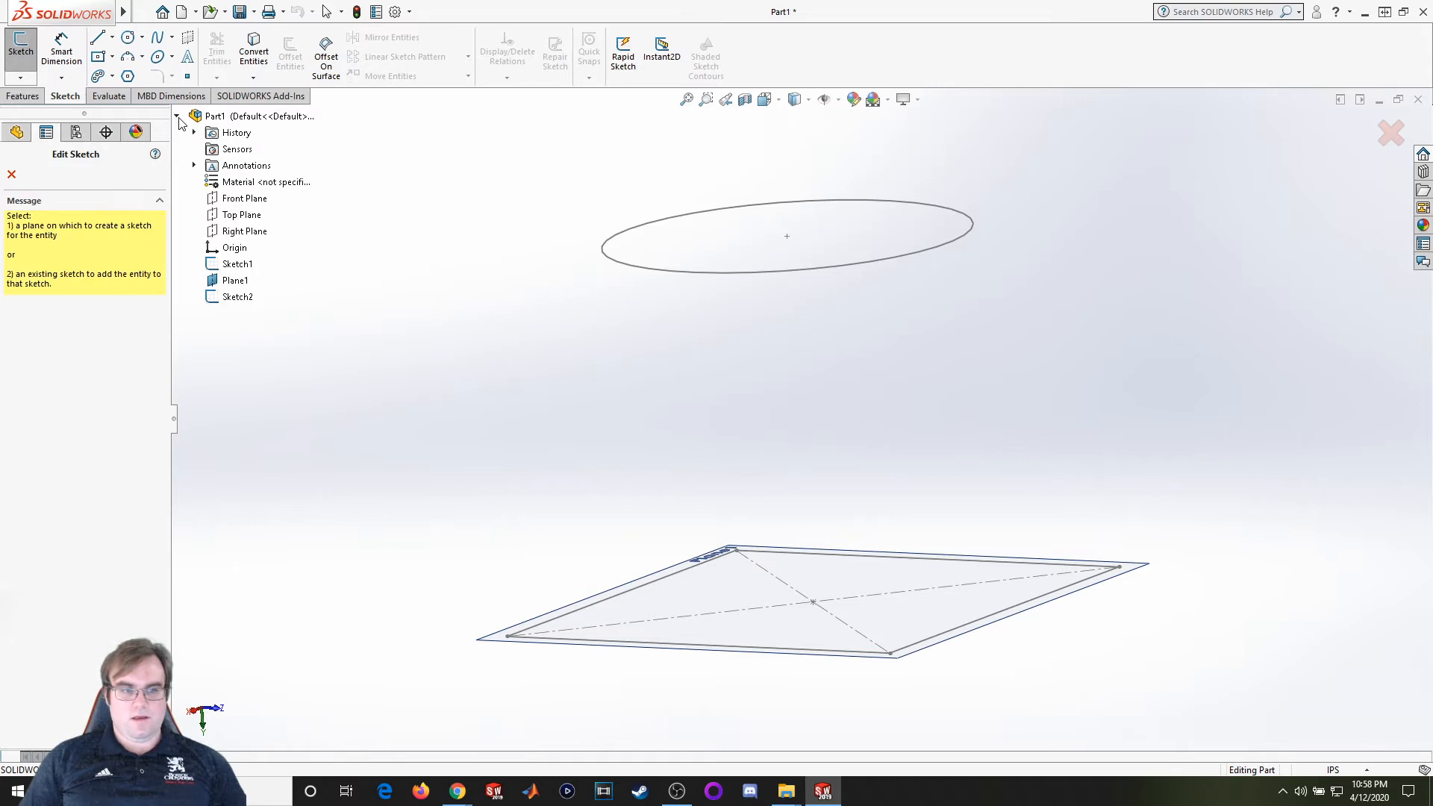
click(236, 212)
key(space)
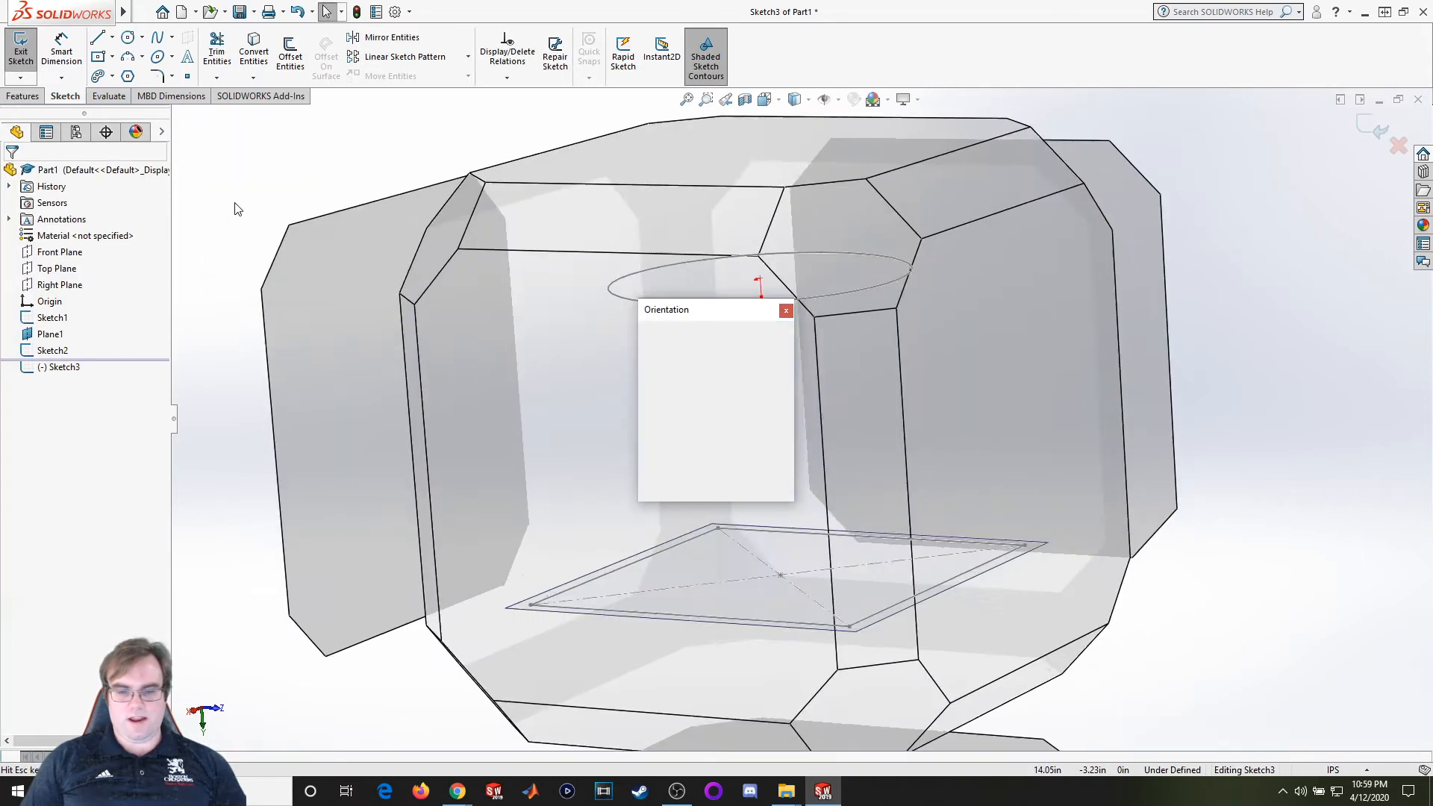
click(783, 403)
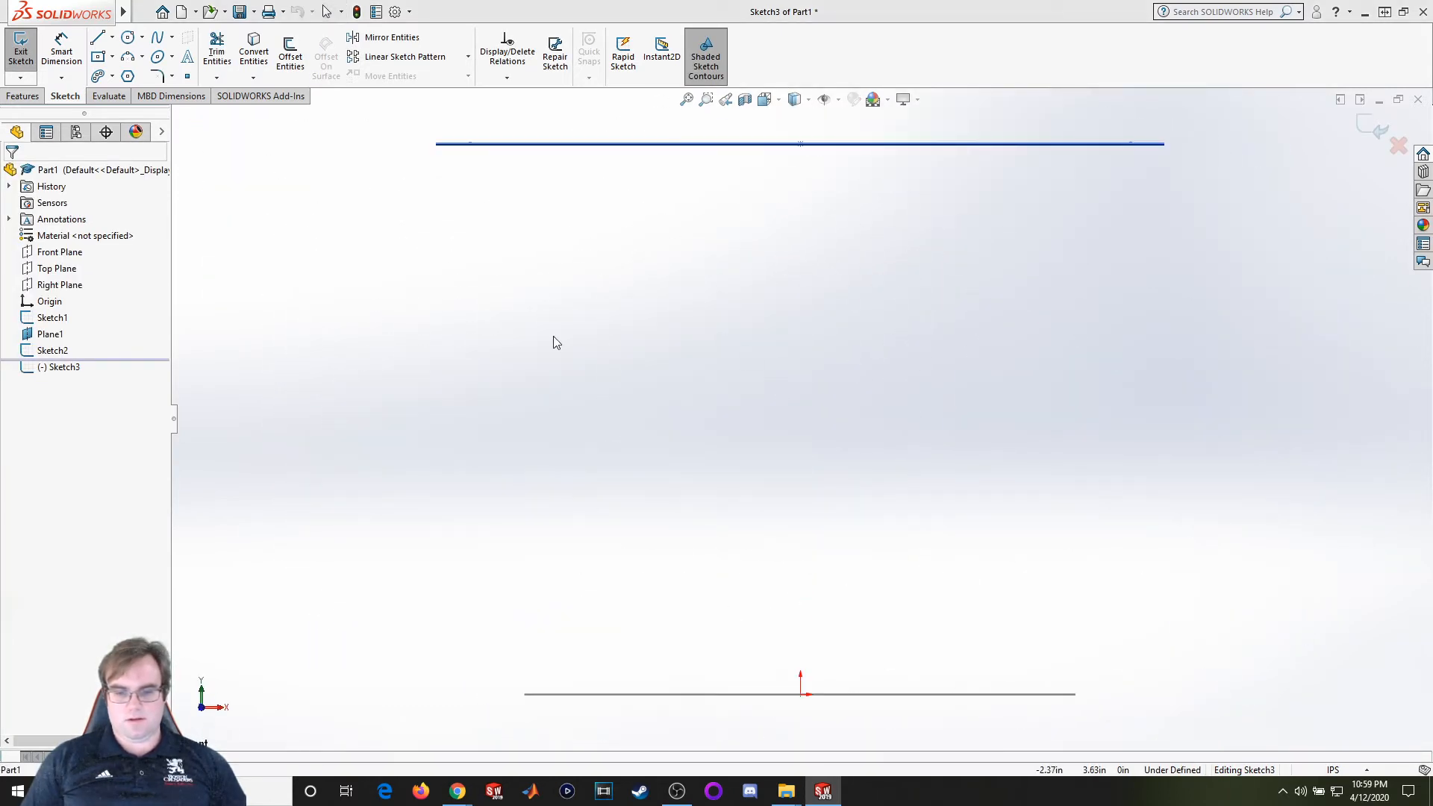
Hide the offset plane carrying the square sketch and return to the view normal to the Front Plane sketch
middle_drag(611, 250, 611, 264)
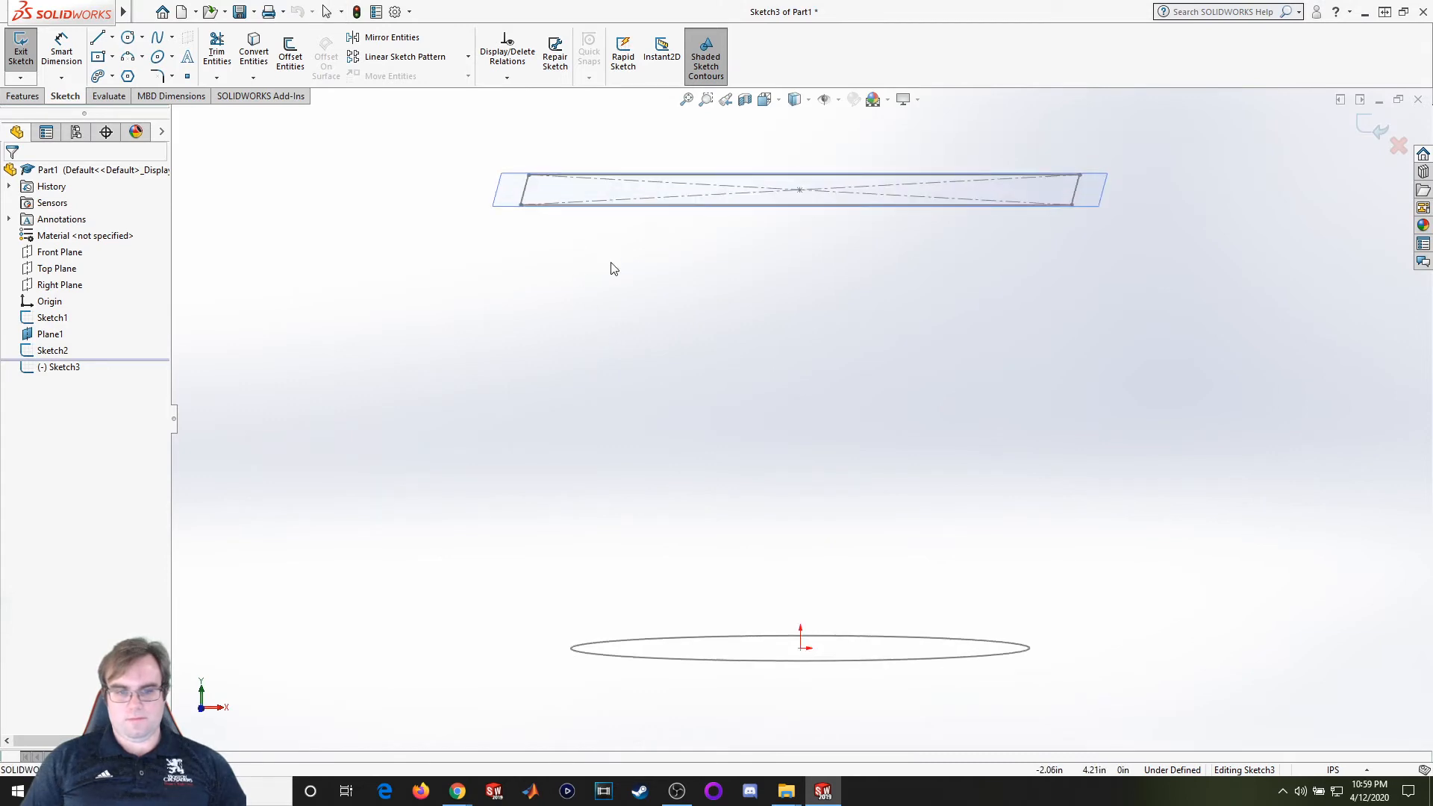
right_click(497, 205)
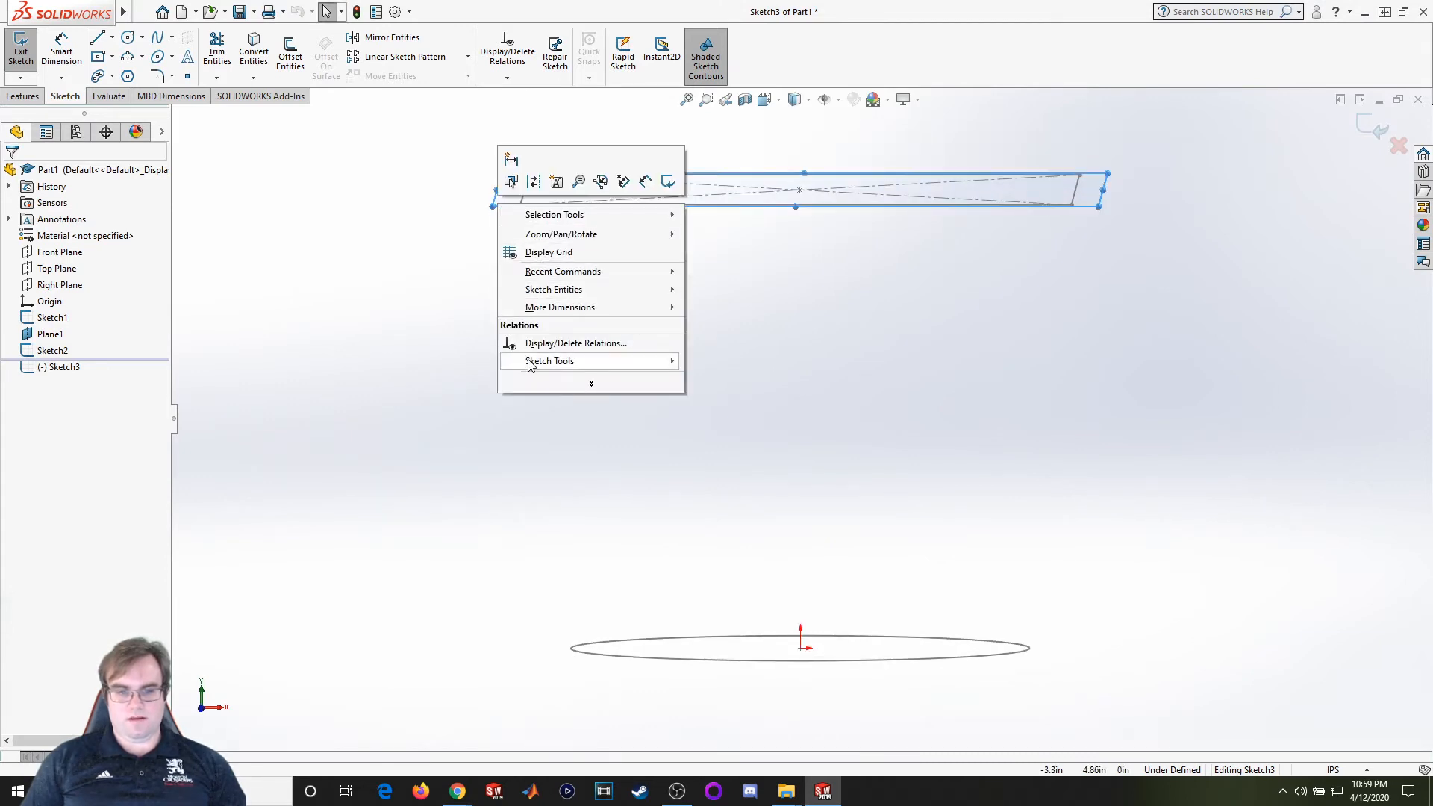
click(844, 268)
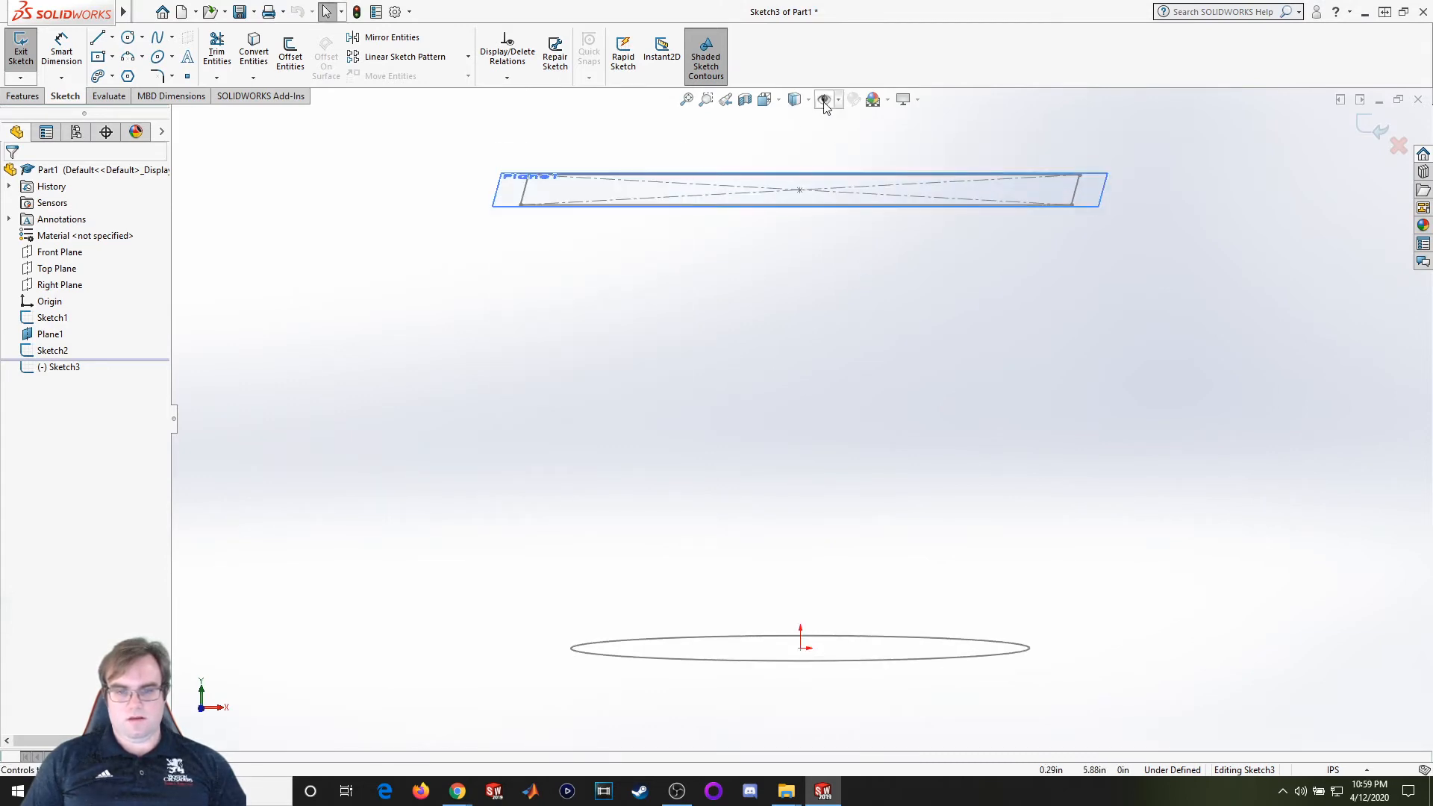
click(50, 334)
right_click(50, 333)
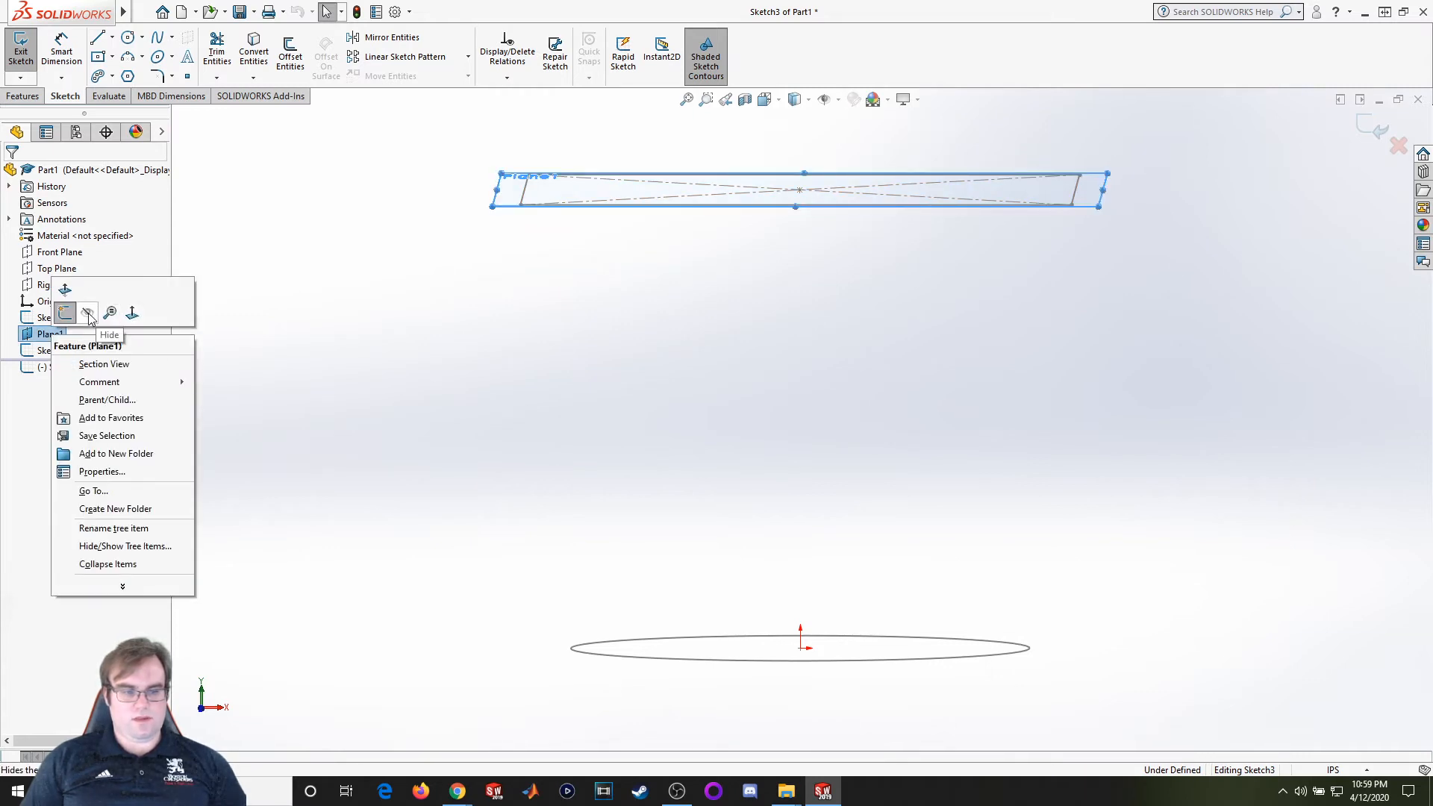
click(84, 313)
key(space)
click(781, 395)
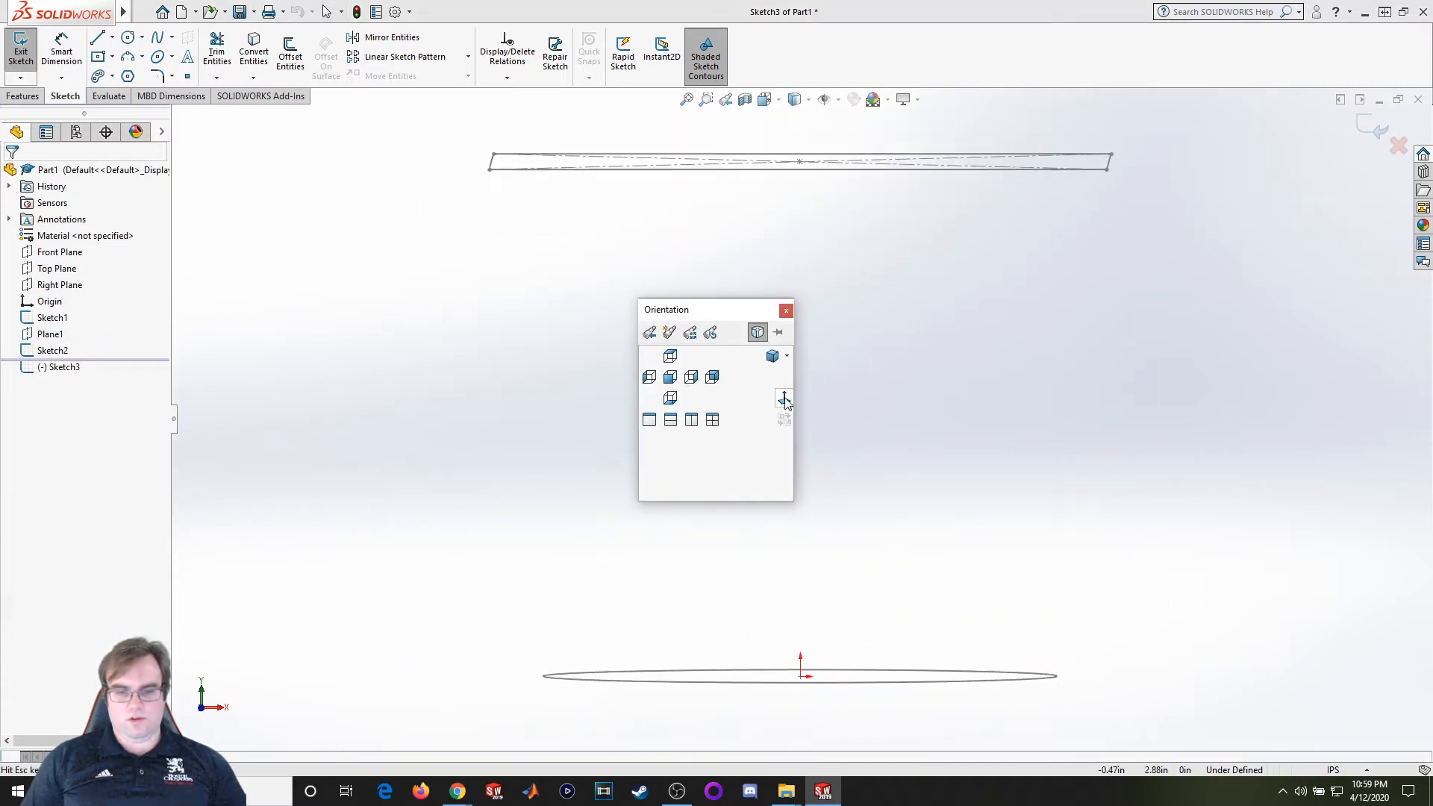
Draw a three-point spline from the square's left end through about X -2.4, Y 2.6 in to the circle's left end
click(99, 37)
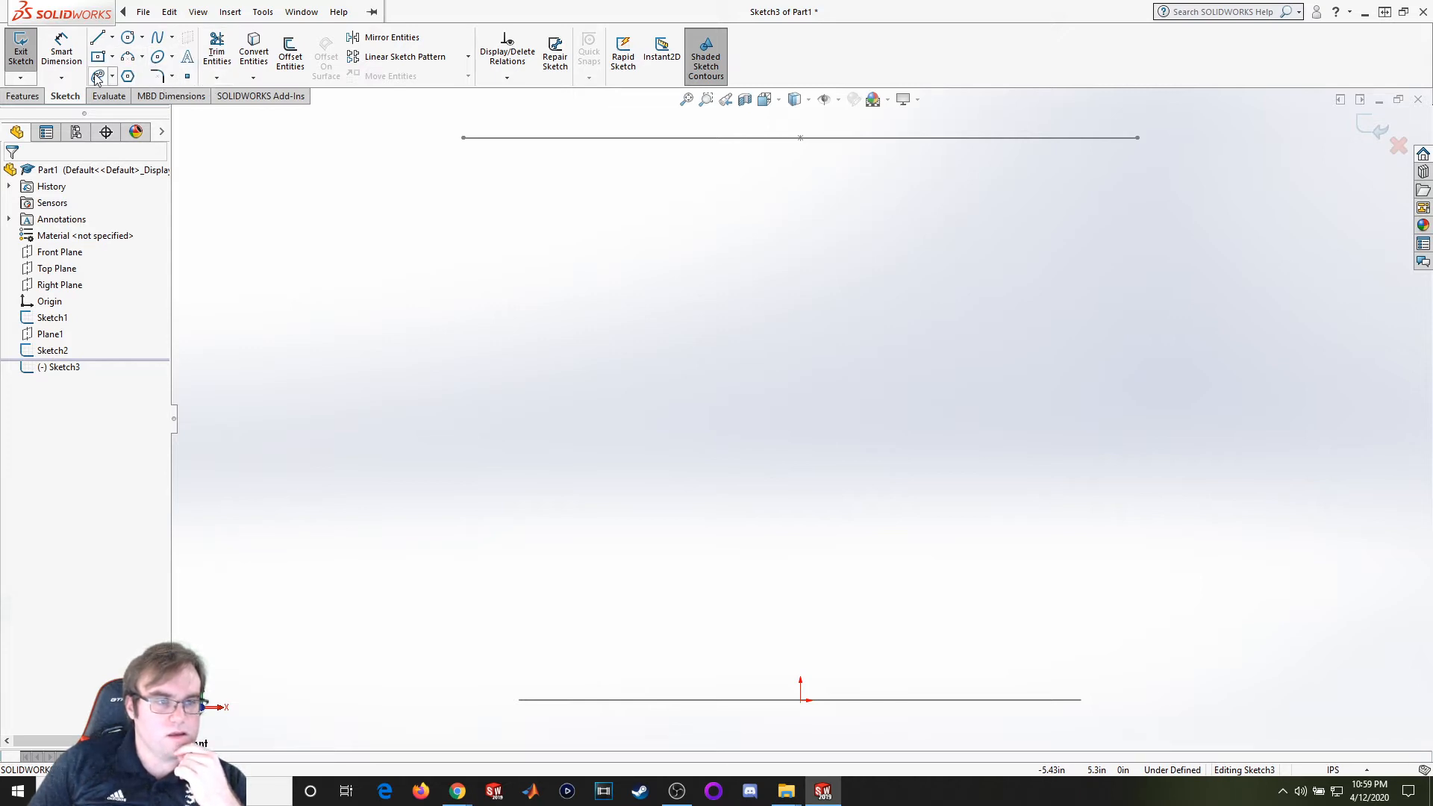
click(161, 39)
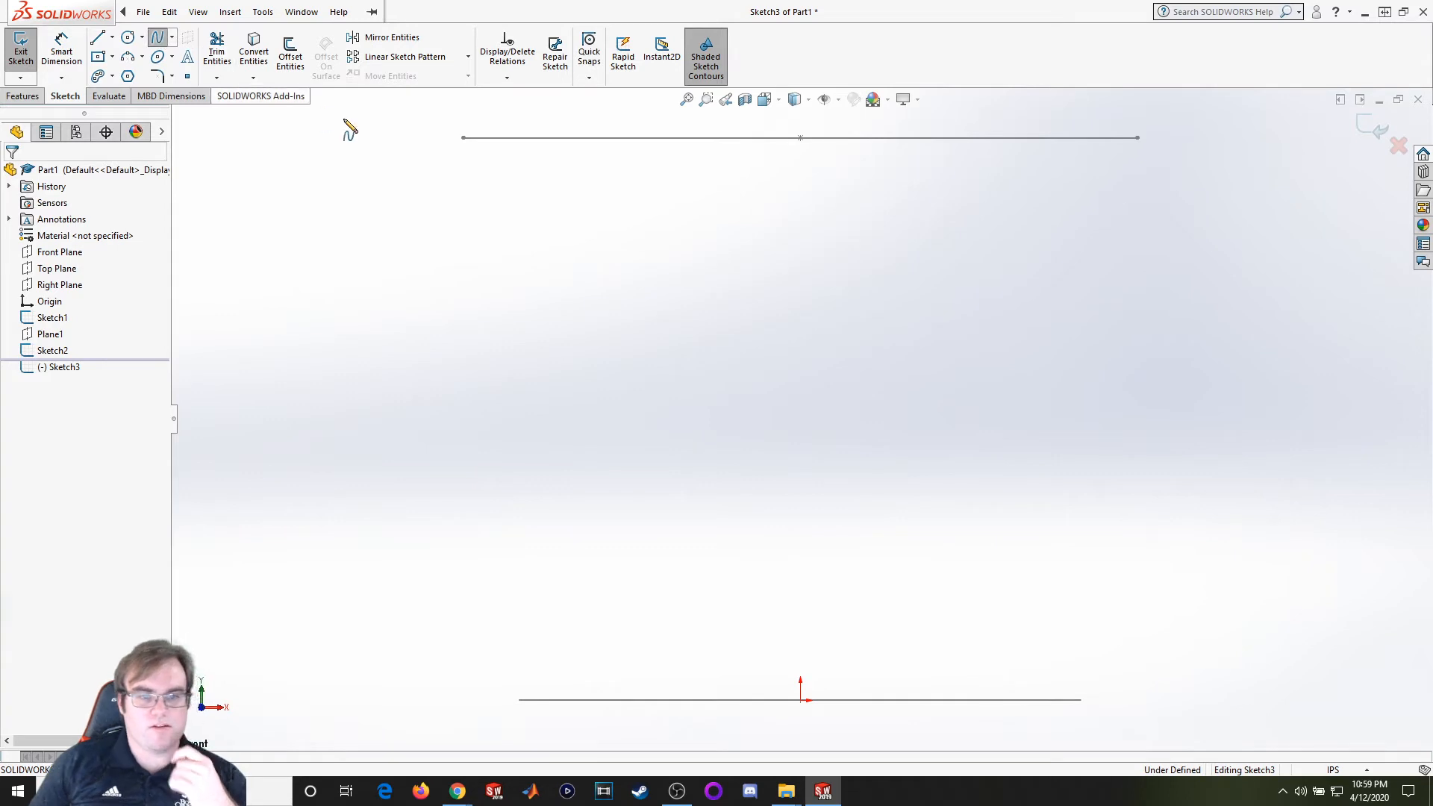
click(463, 138)
click(529, 405)
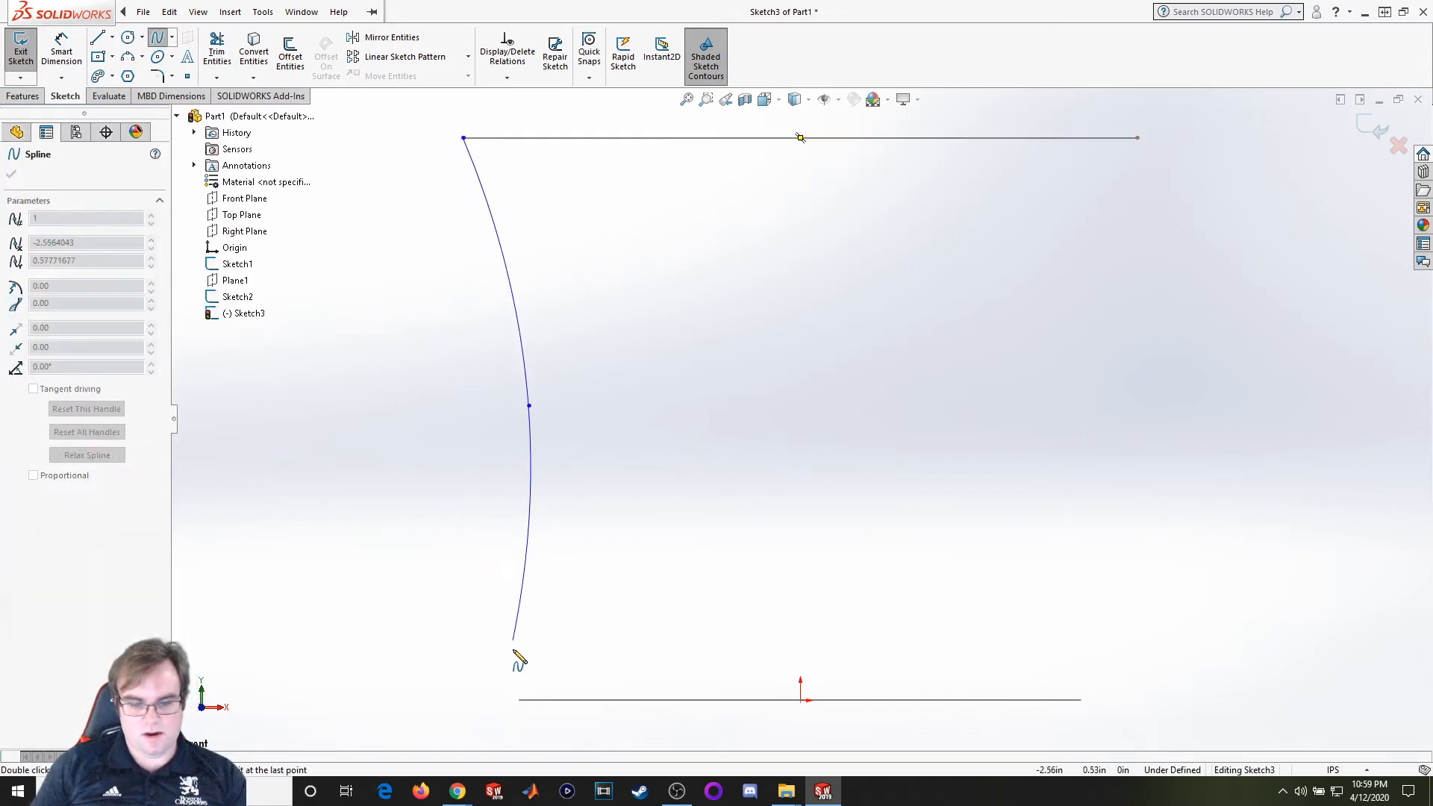
click(518, 699)
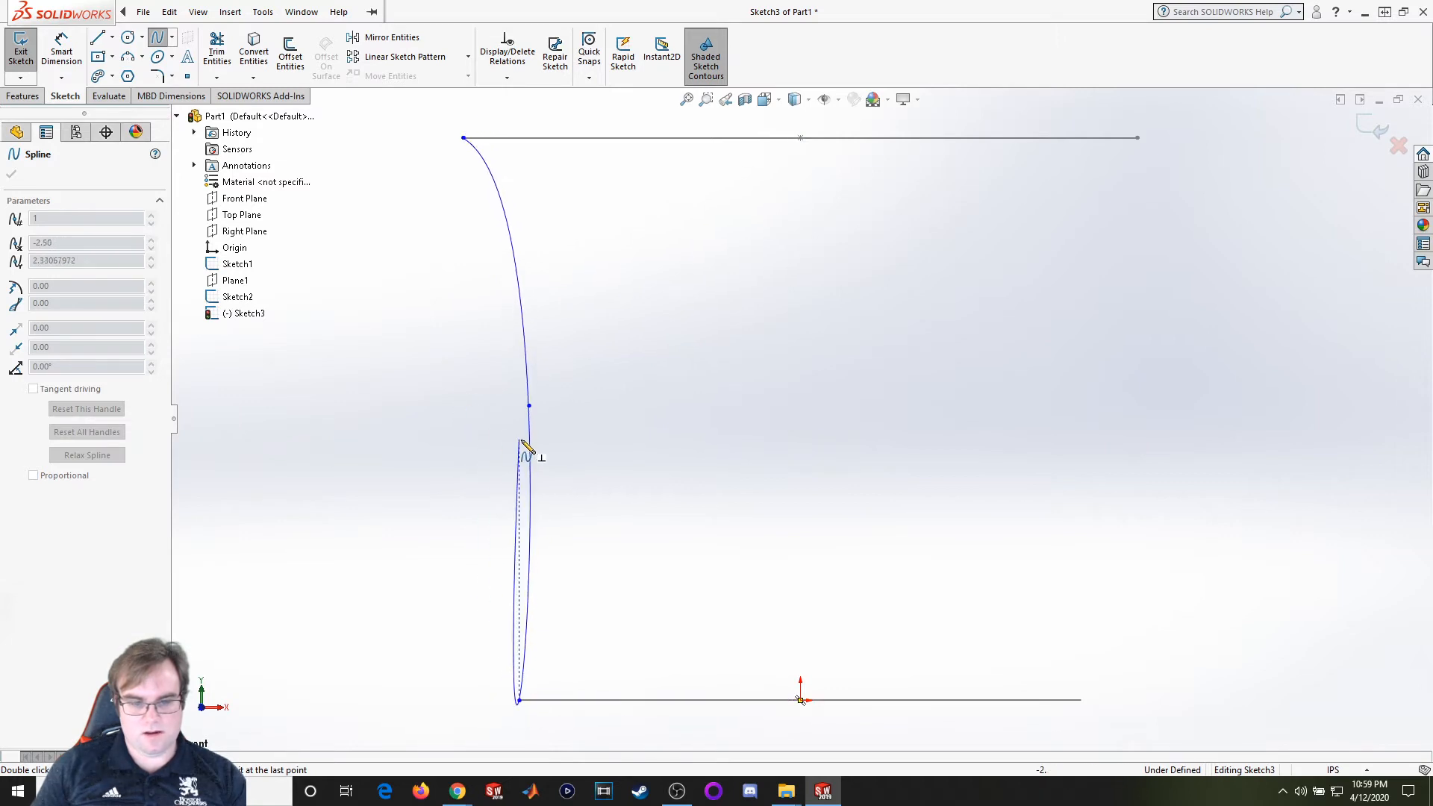
key(Escape)
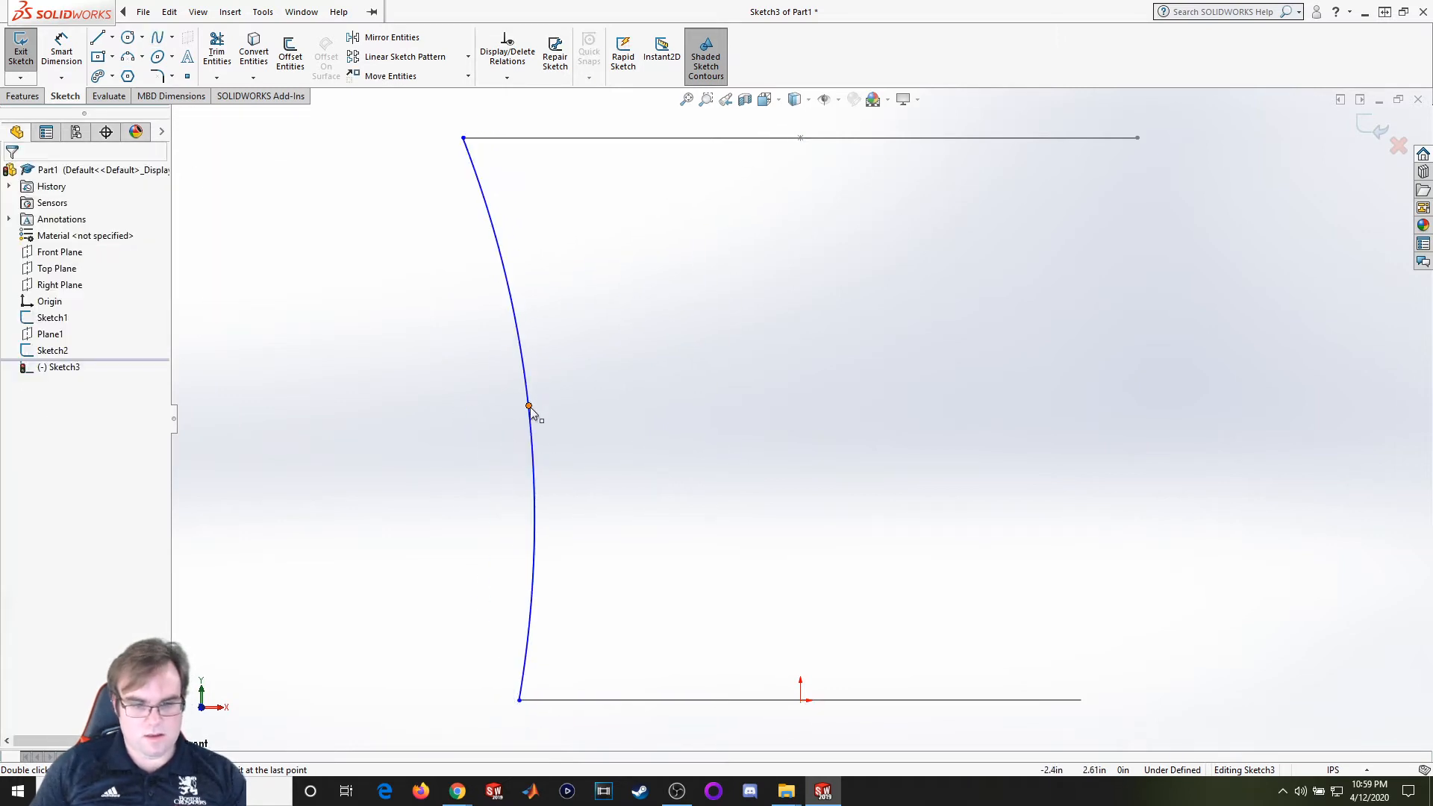
Move the spline's middle point up to about X -2.43, Y 3.66 in and finish the sketch
drag(529, 405, 528, 289)
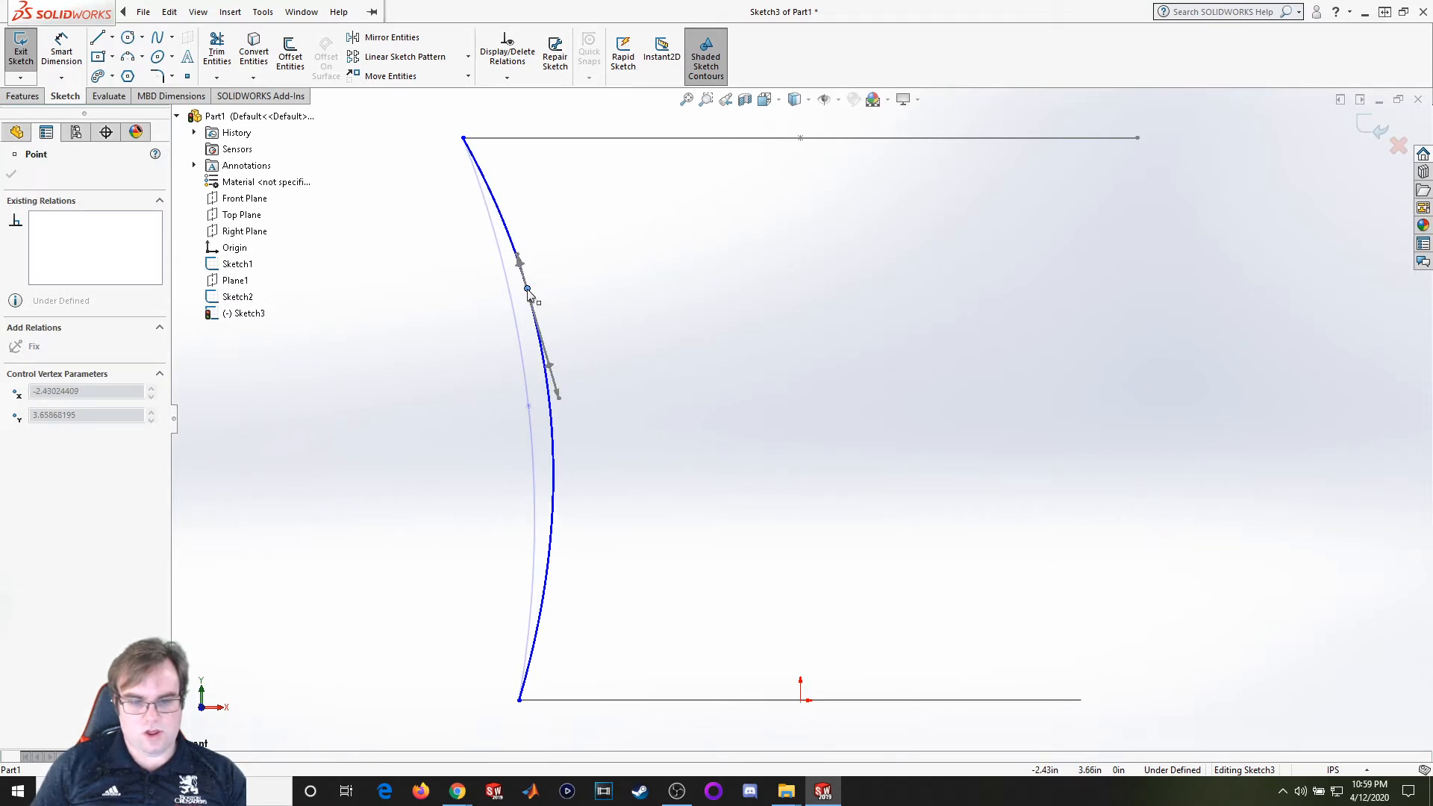
click(419, 396)
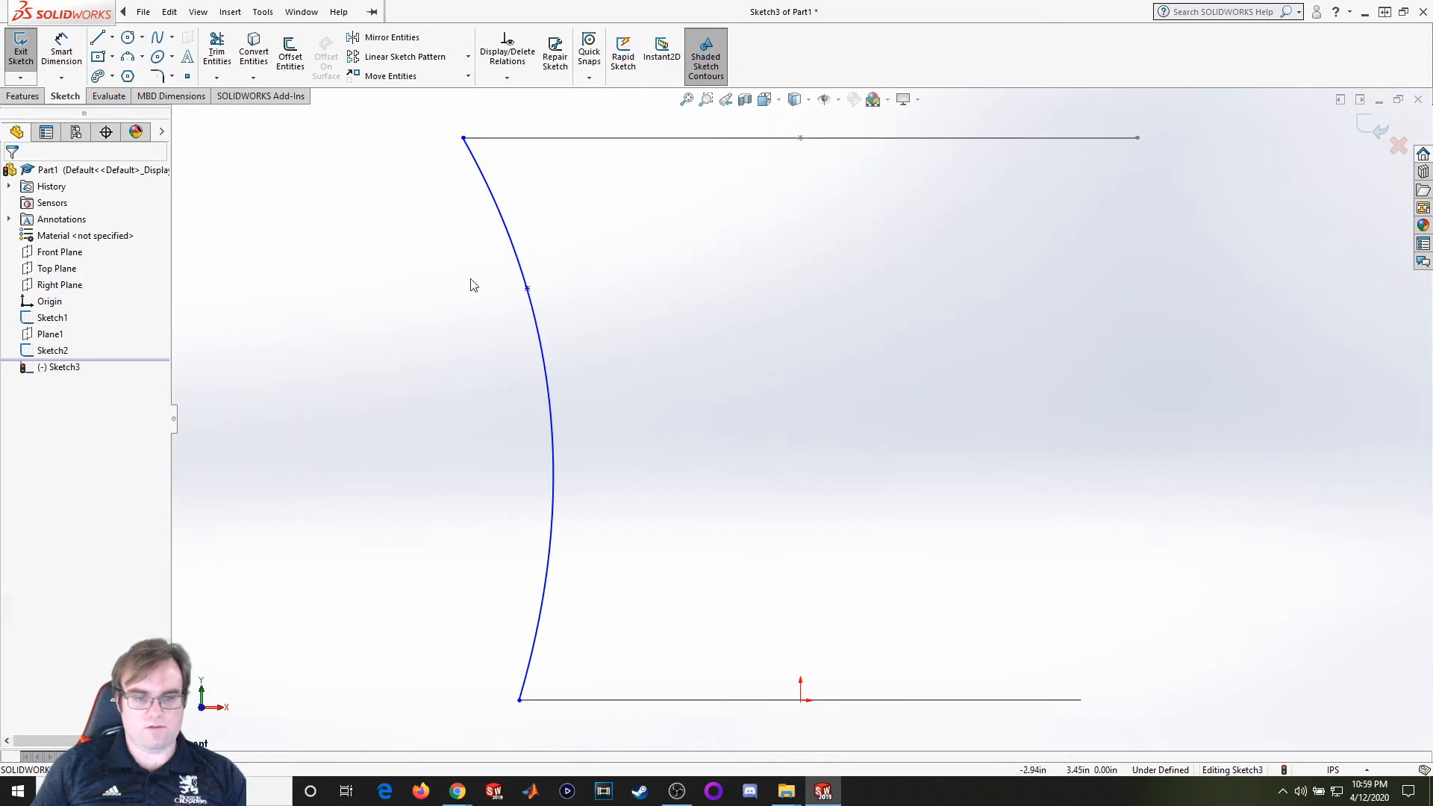
middle_drag(928, 461, 900, 482)
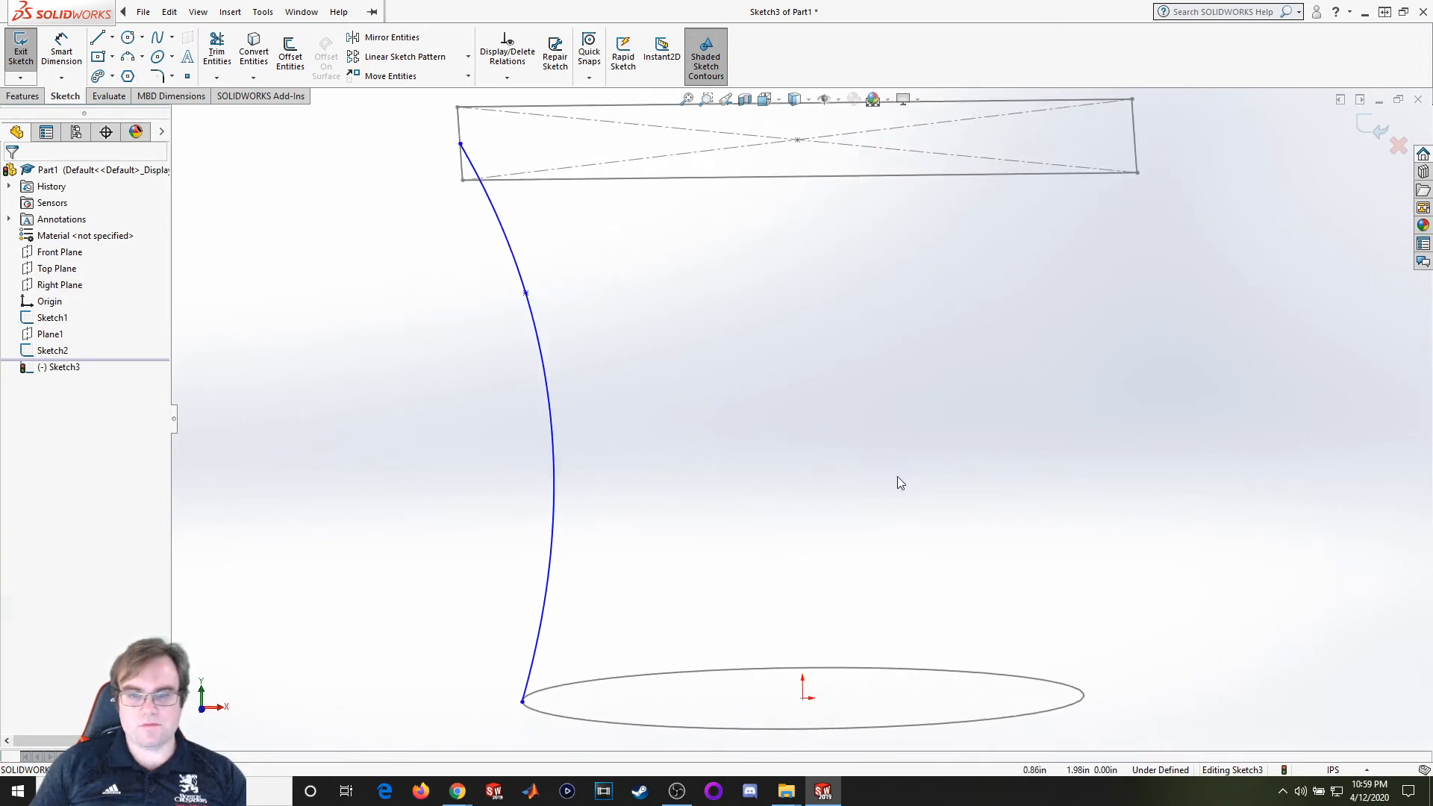
click(1371, 140)
click(263, 297)
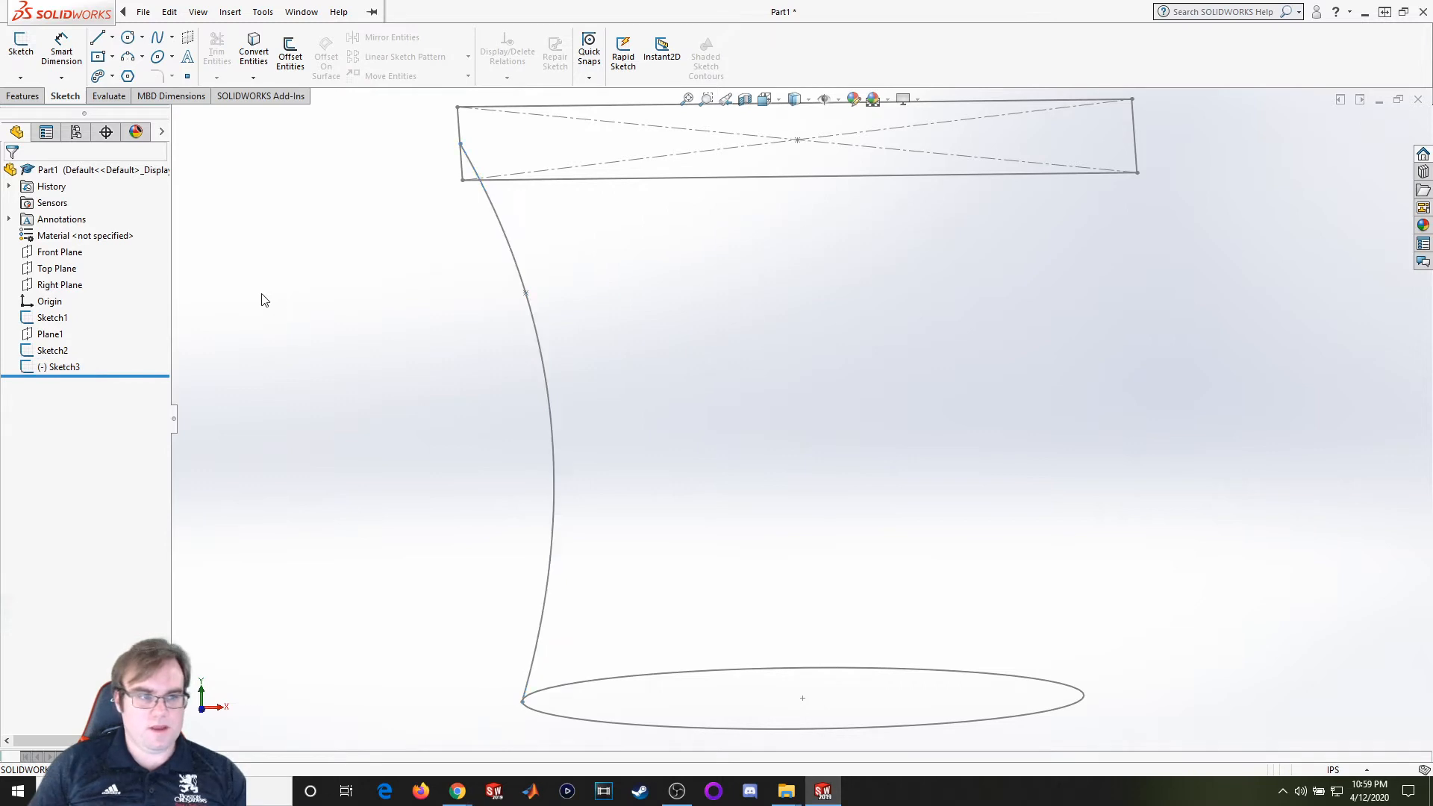
Create a loft between the square and circle sketches, using the spline sketch as the guide curve
click(21, 97)
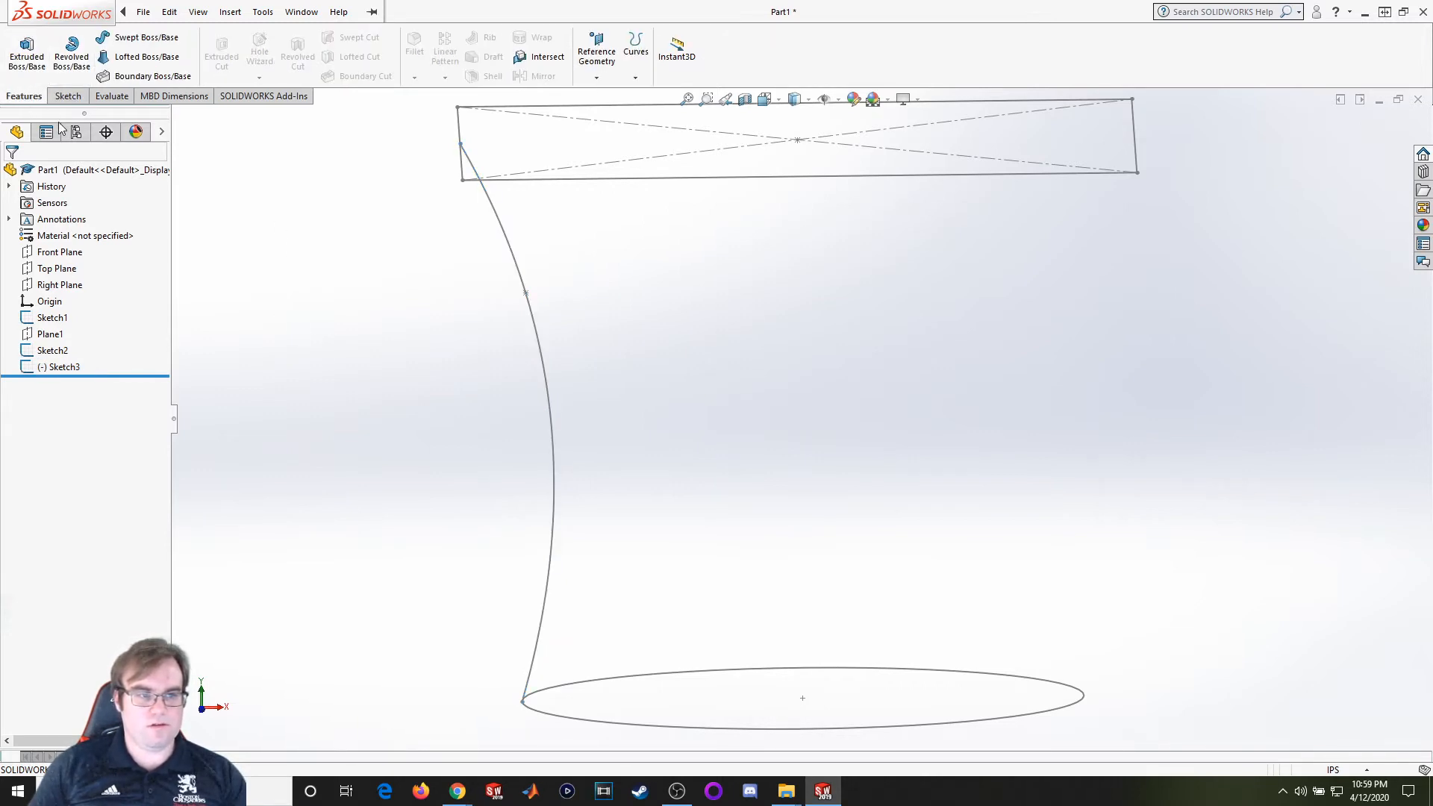
click(146, 56)
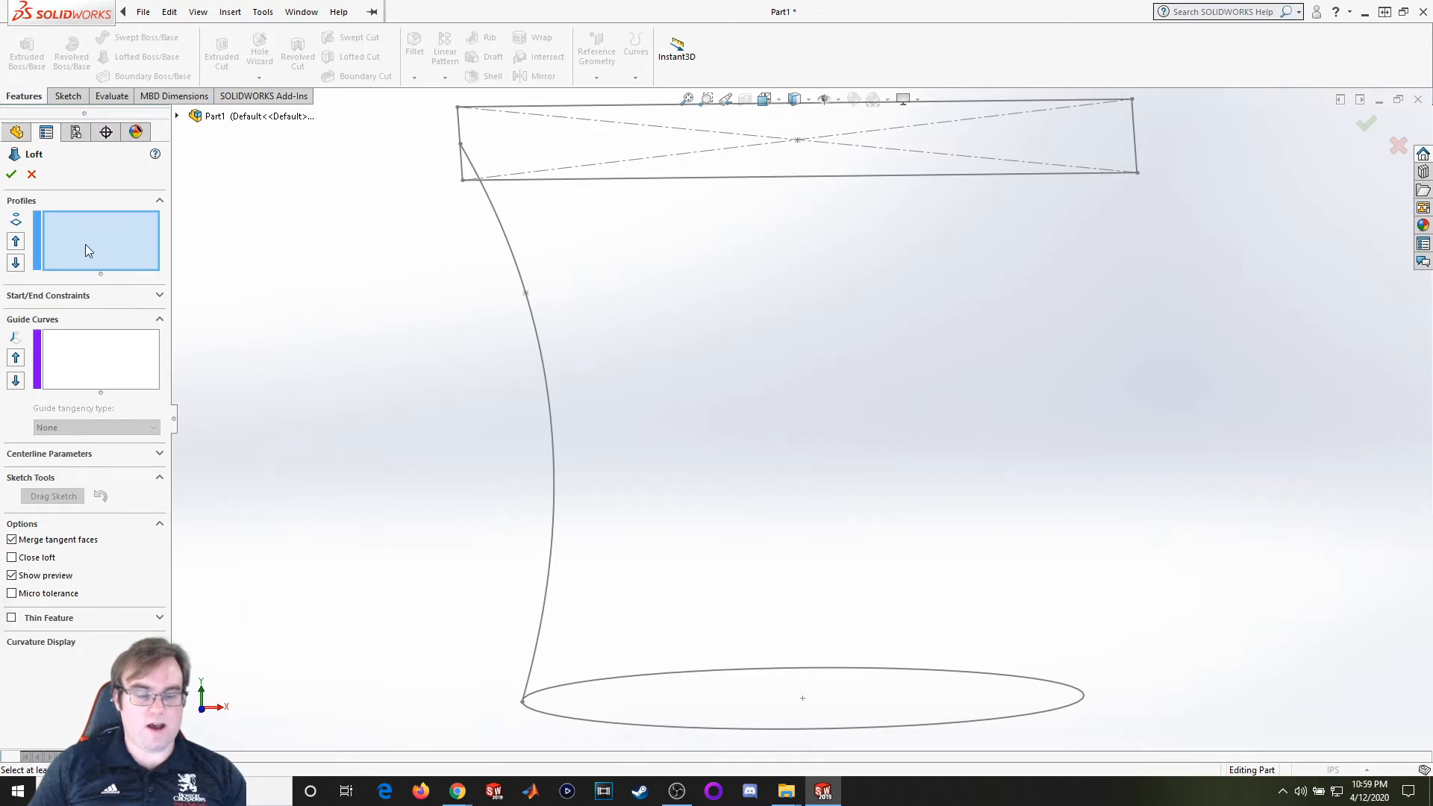
click(670, 181)
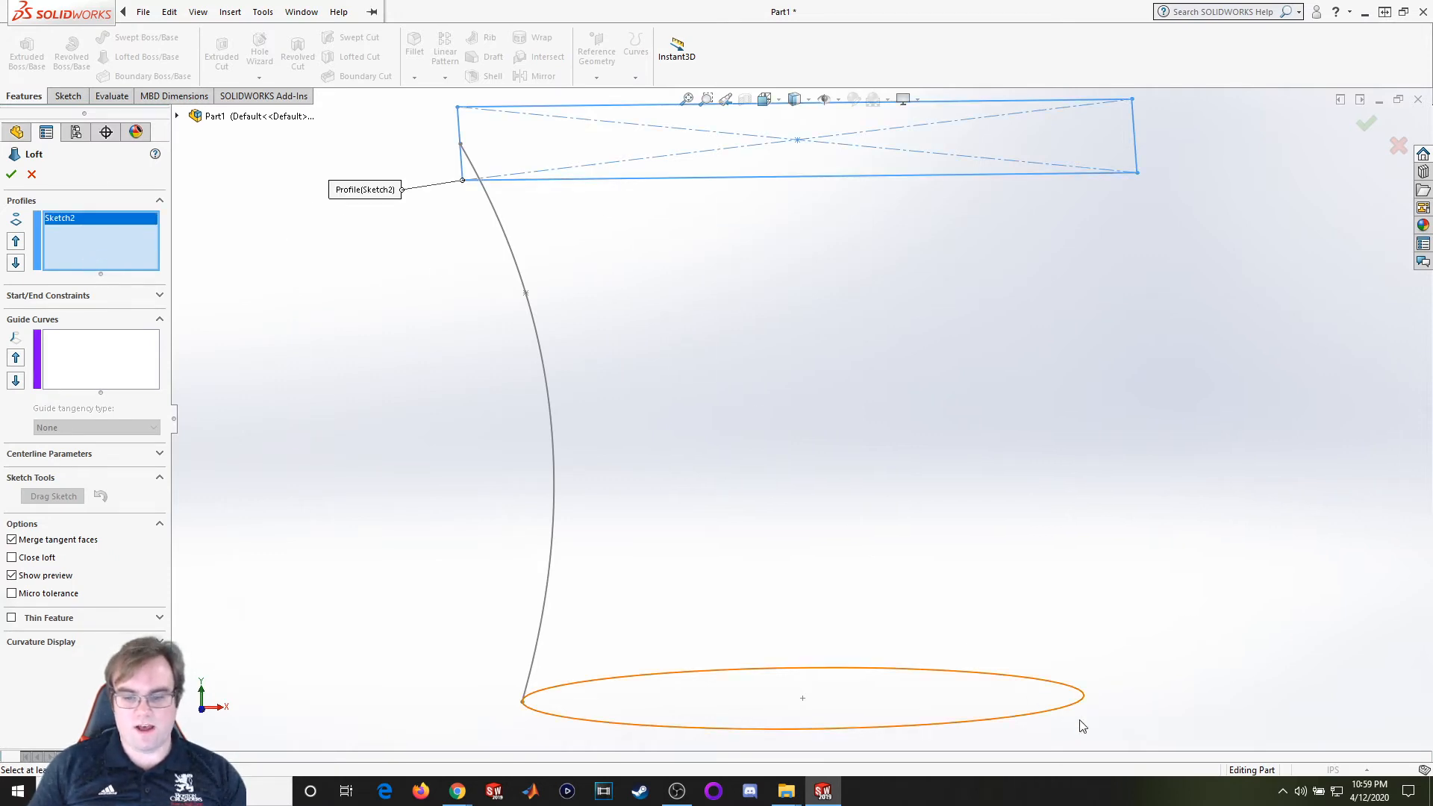
click(1065, 713)
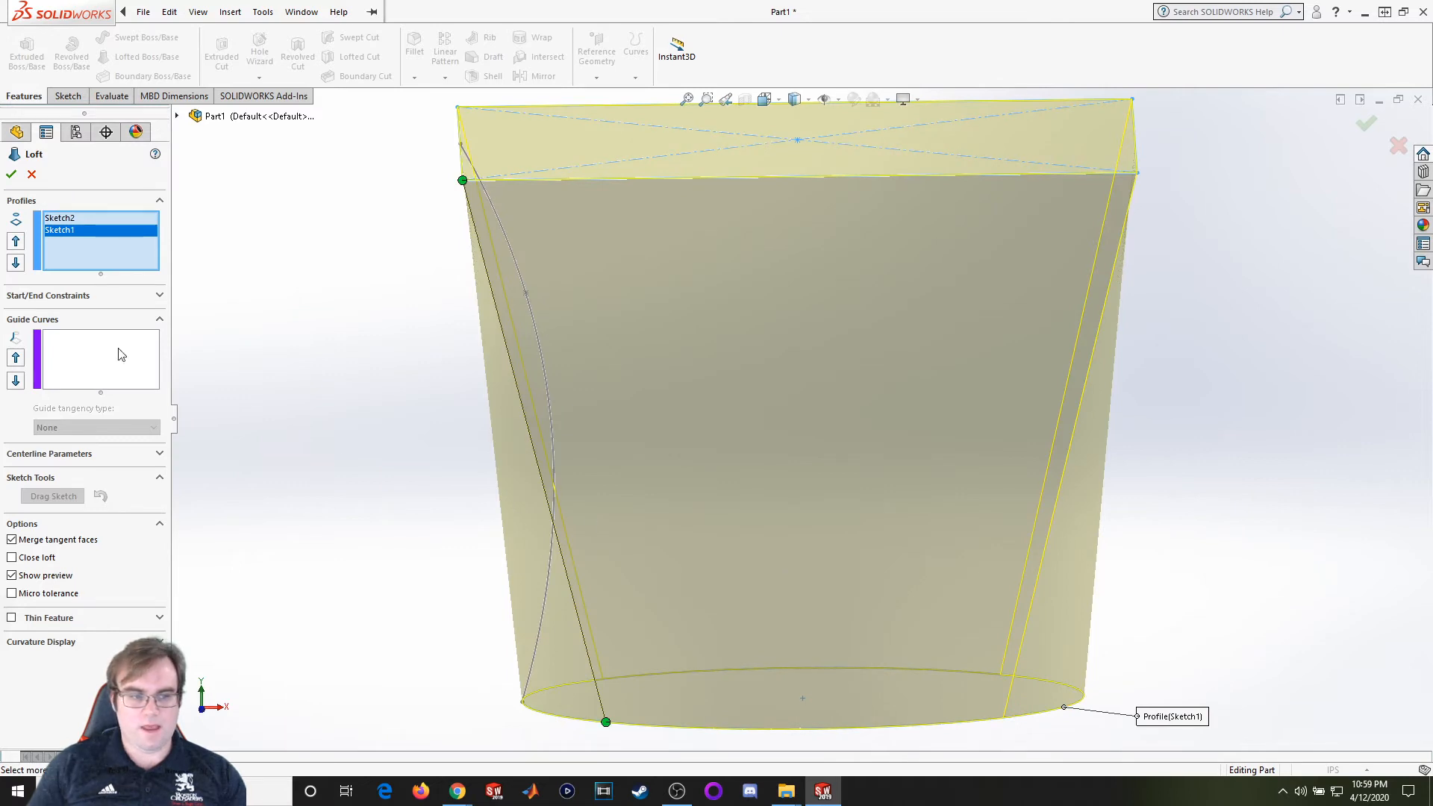
click(76, 346)
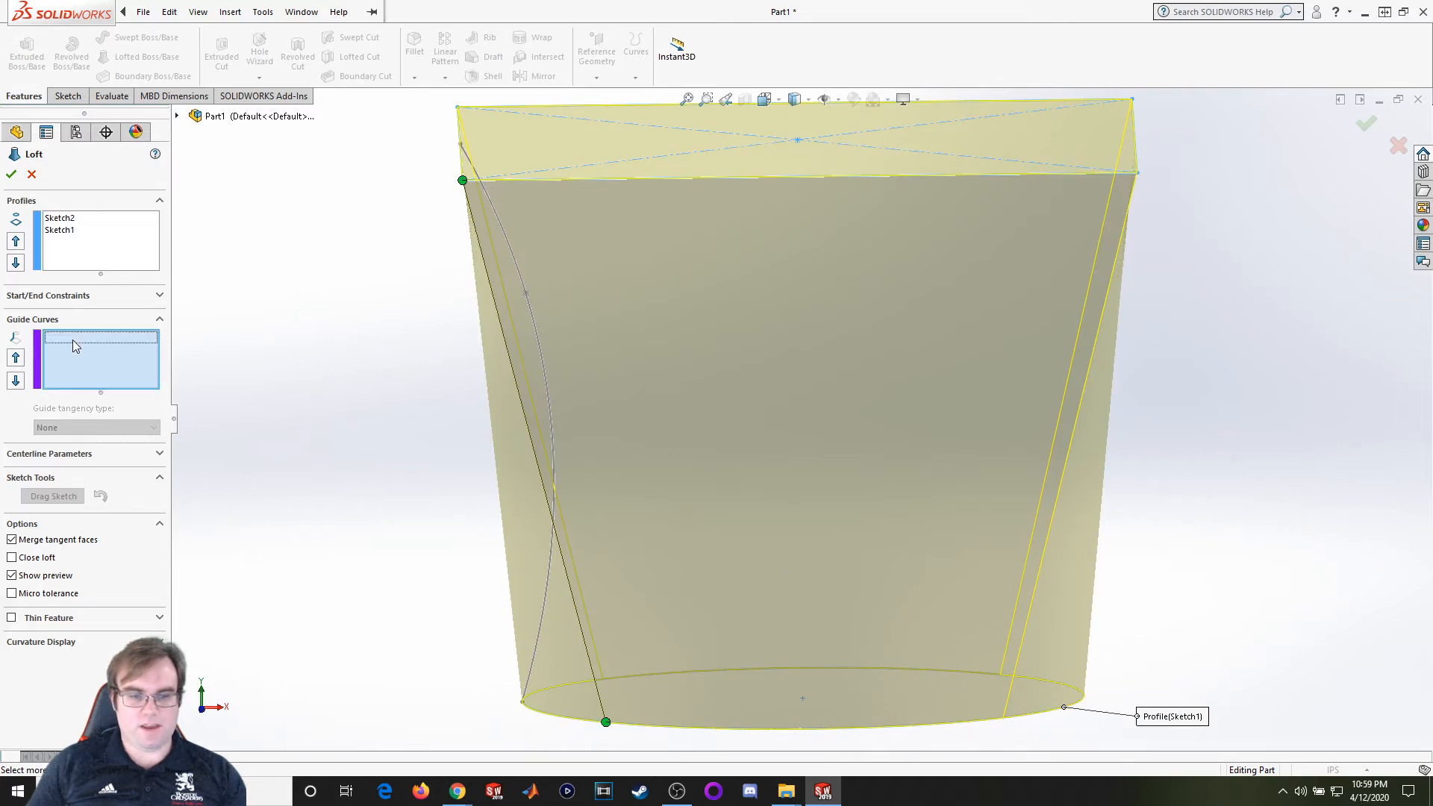
click(552, 407)
mouse_move(446, 481)
middle_down()
mouse_move(475, 223)
mouse_move(847, 451)
mouse_move(864, 233)
mouse_move(897, 275)
middle_up()
scroll(897, 275, up, 5)
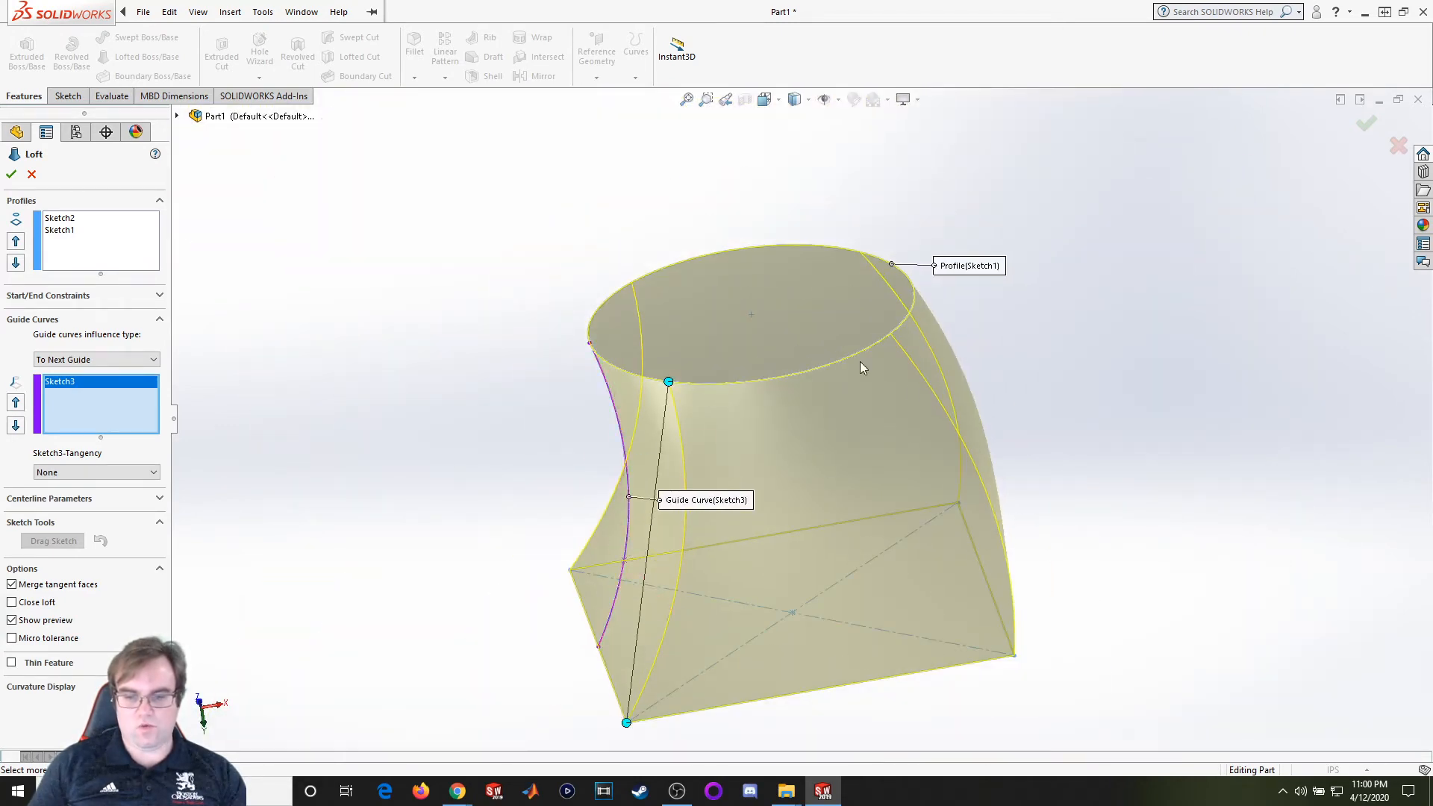
middle_drag(862, 366, 892, 343)
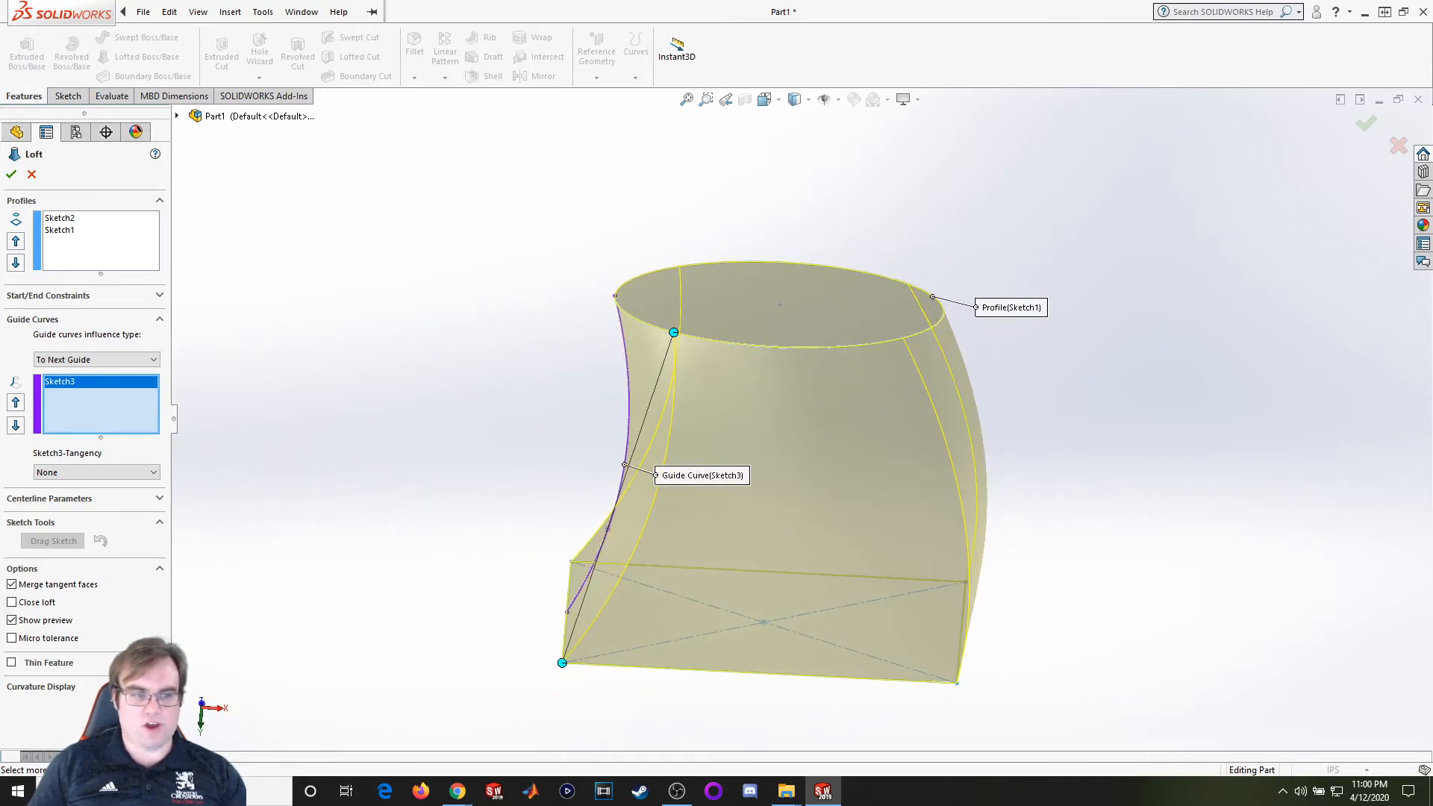
click(11, 174)
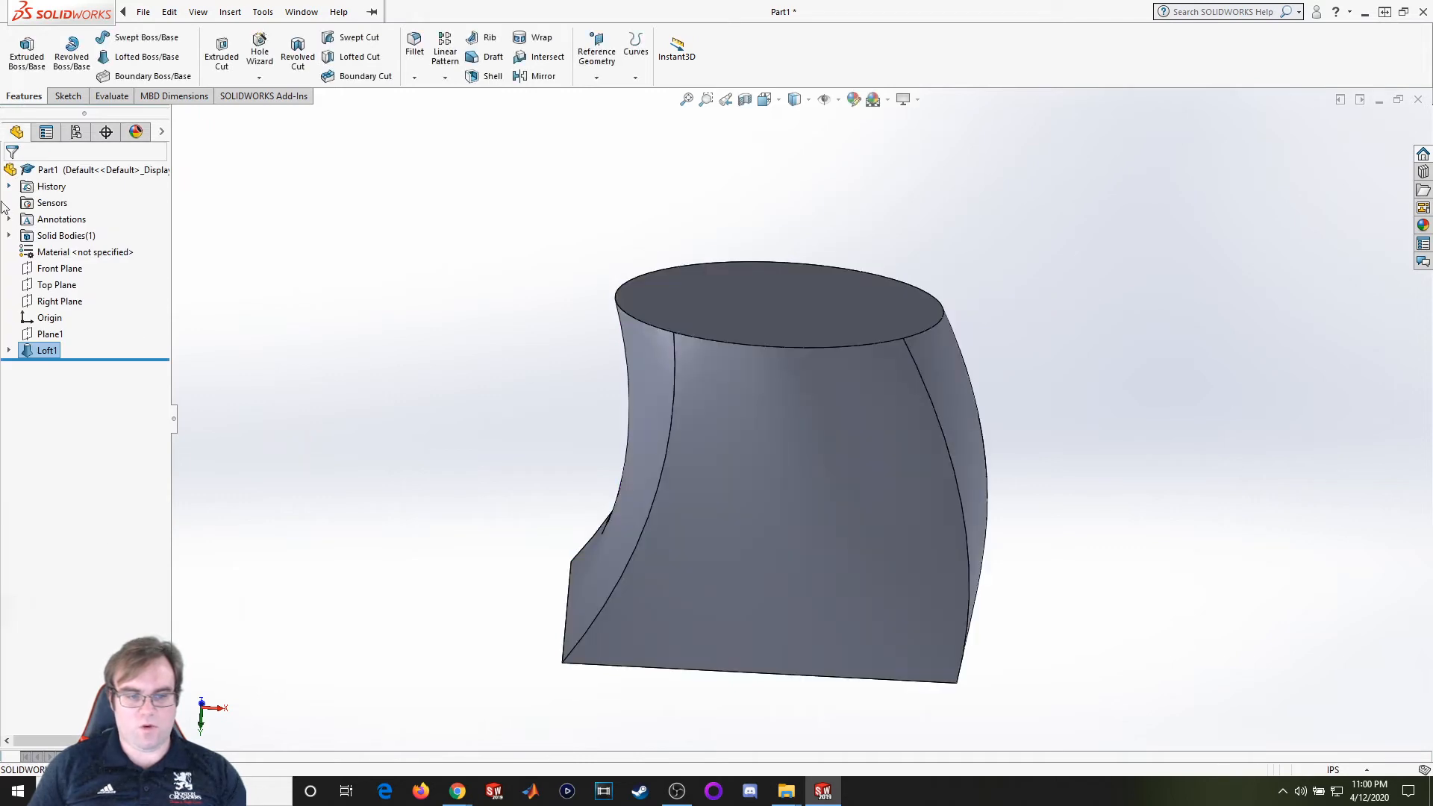
Edit the loft's guide curve sketch, moving the spline's middle point outward to about X -3.36, Y 2.54 in, and finish the sketch
click(9, 350)
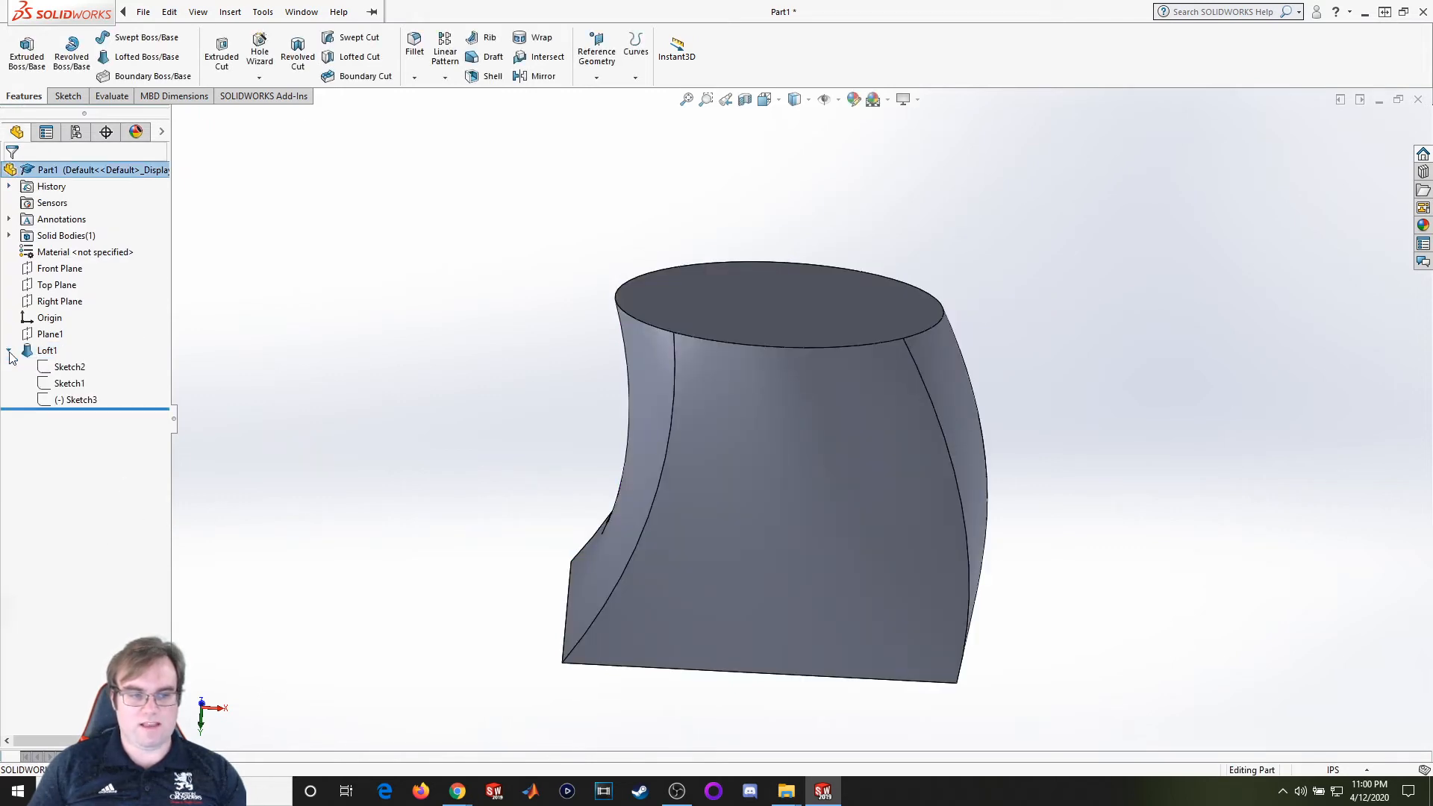
right_click(71, 403)
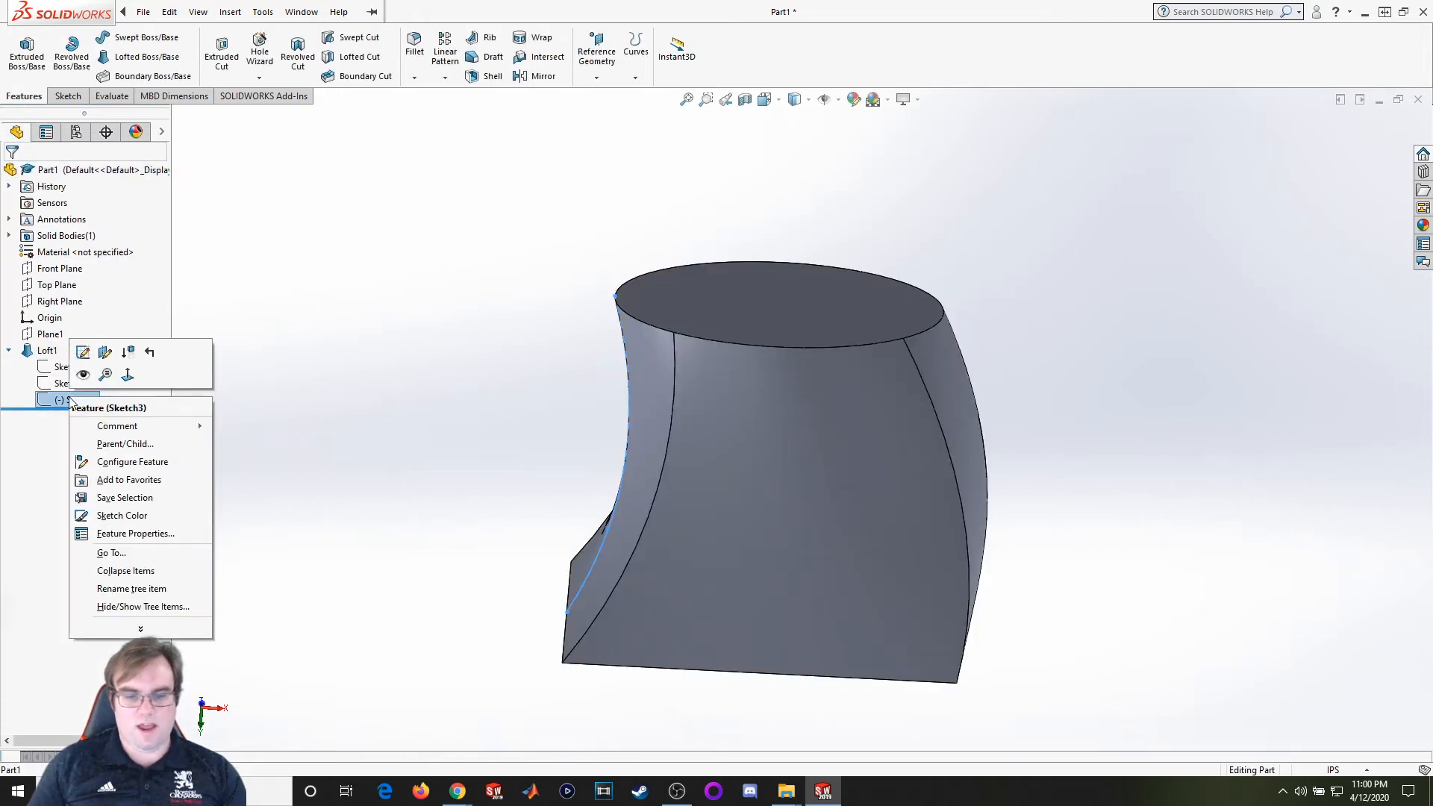
click(95, 354)
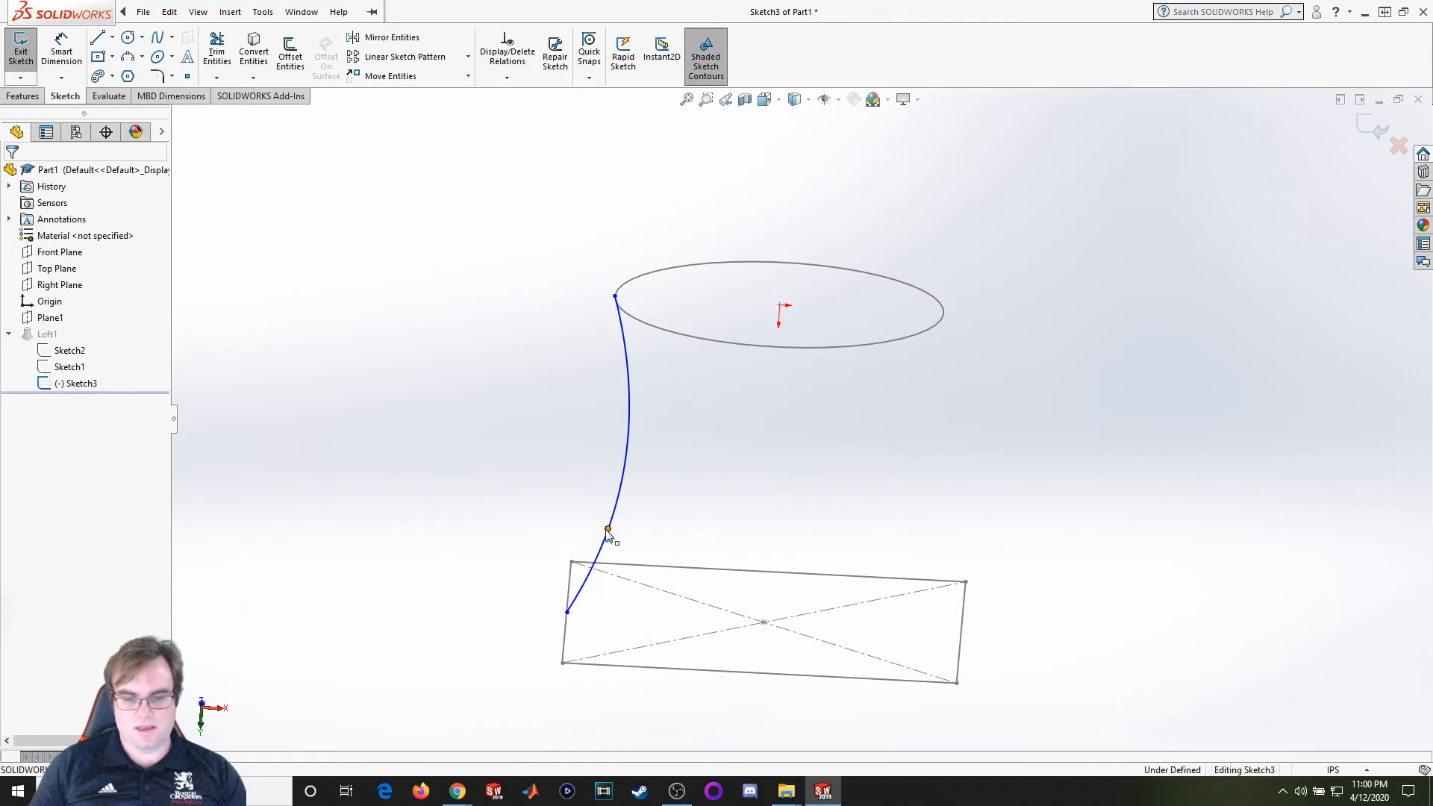
drag(608, 531, 597, 491)
drag(601, 481, 552, 456)
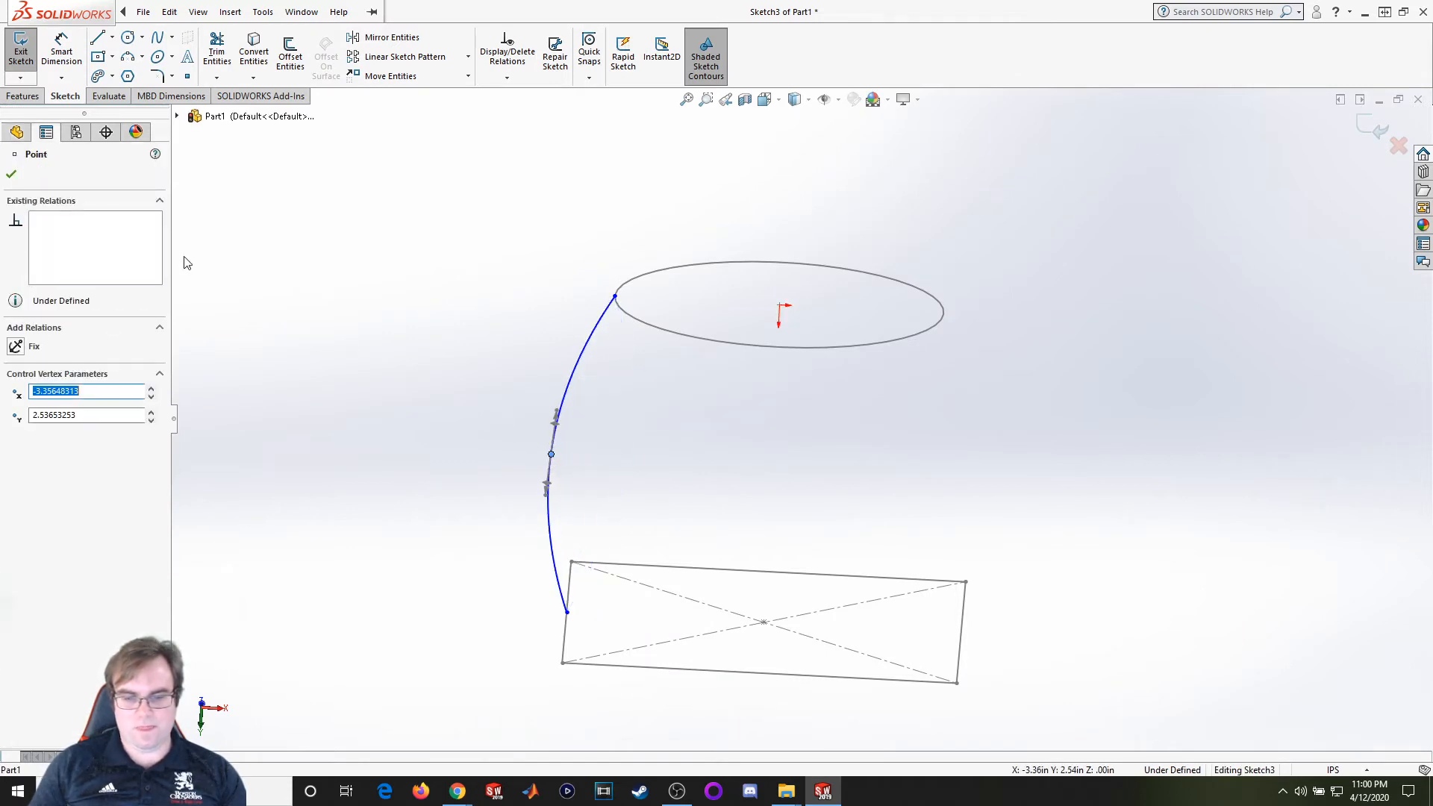
click(13, 176)
click(21, 52)
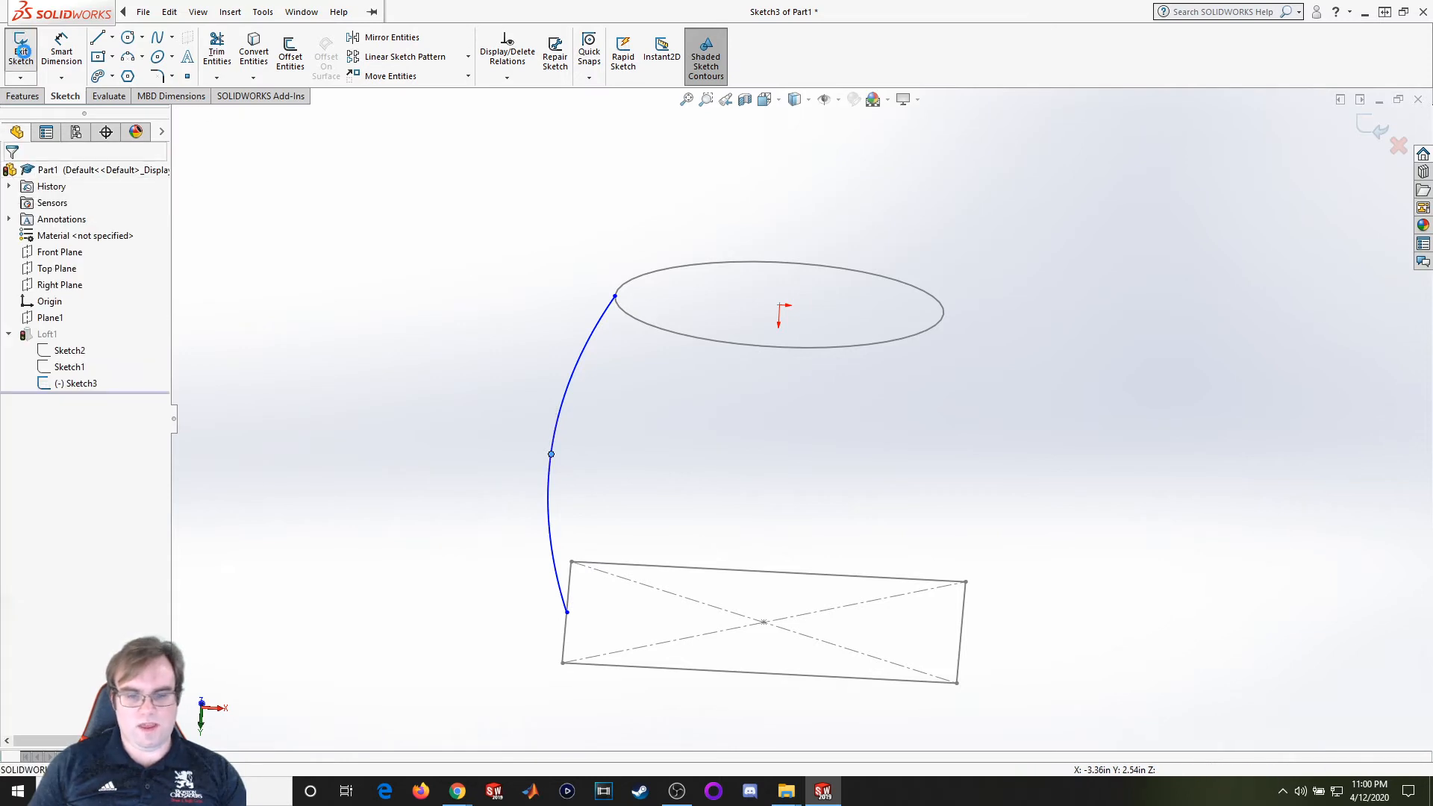
mouse_move(487, 497)
middle_down()
mouse_move(464, 501)
mouse_move(471, 431)
mouse_move(490, 470)
middle_up()
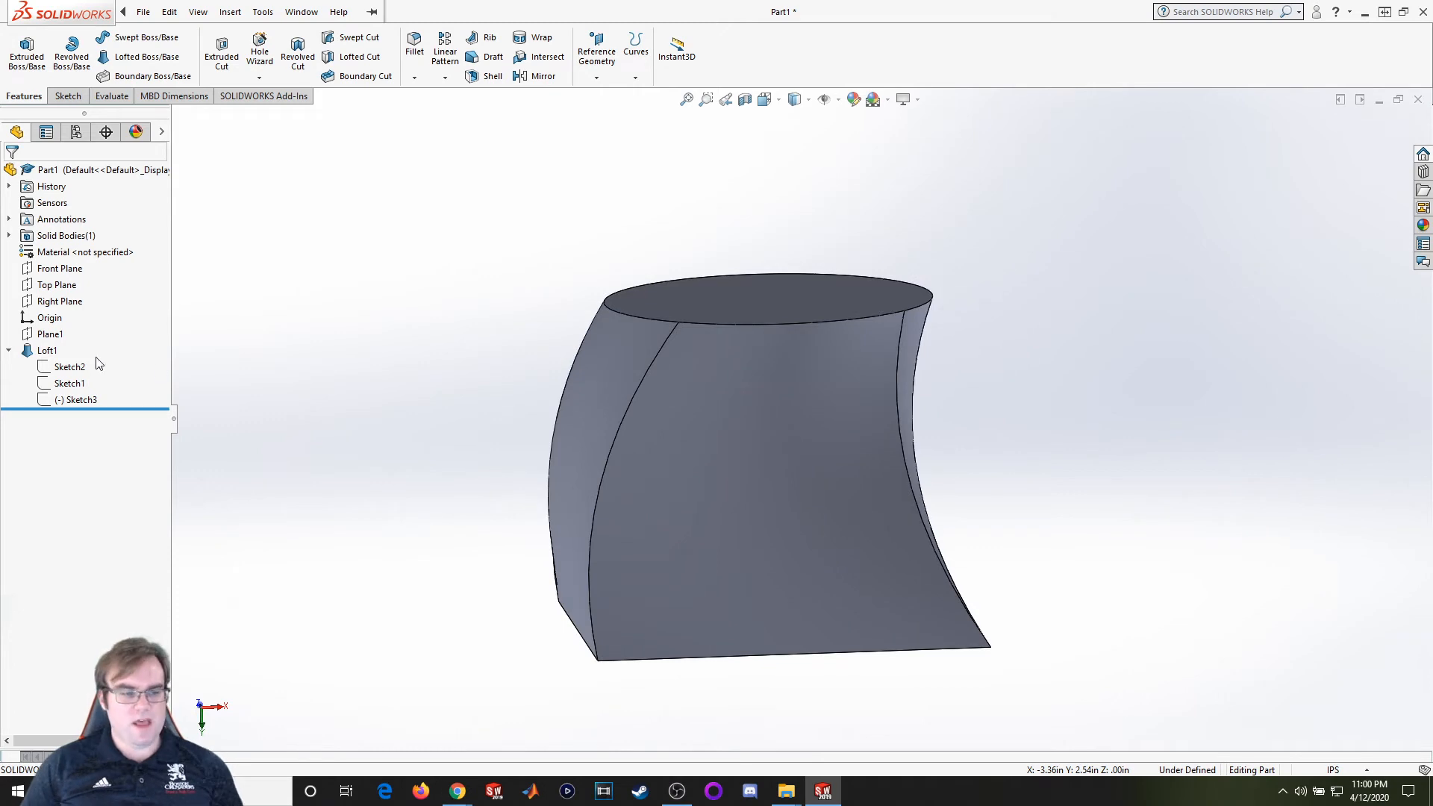
Open the loft feature's definition to review its profiles and guide curve, and accept it without changes
click(44, 352)
right_click(44, 353)
key(Escape)
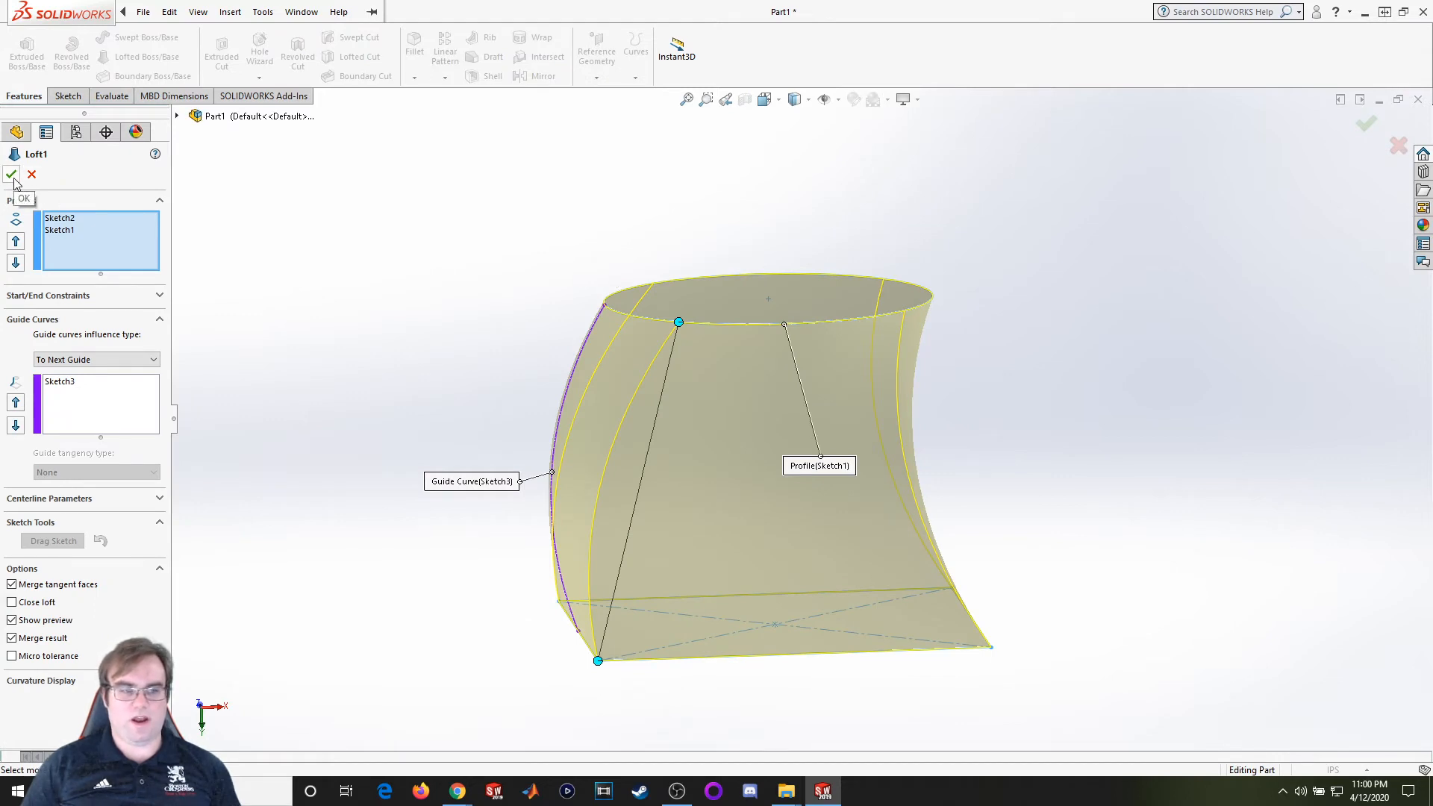
click(12, 176)
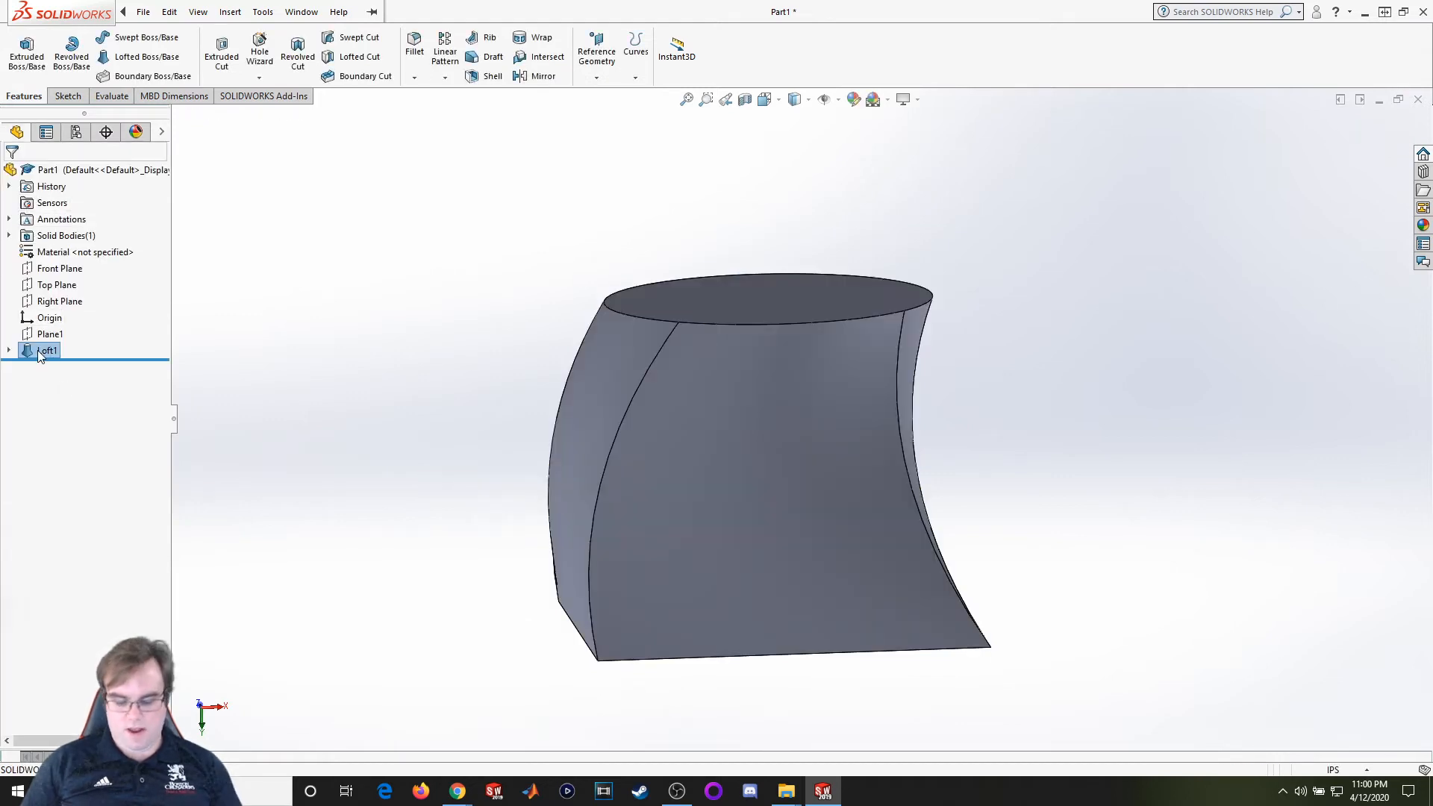
Delete the loft feature, together with its circle, square and spline sketches and the offset plane Plane1
key(Delete)
click(788, 288)
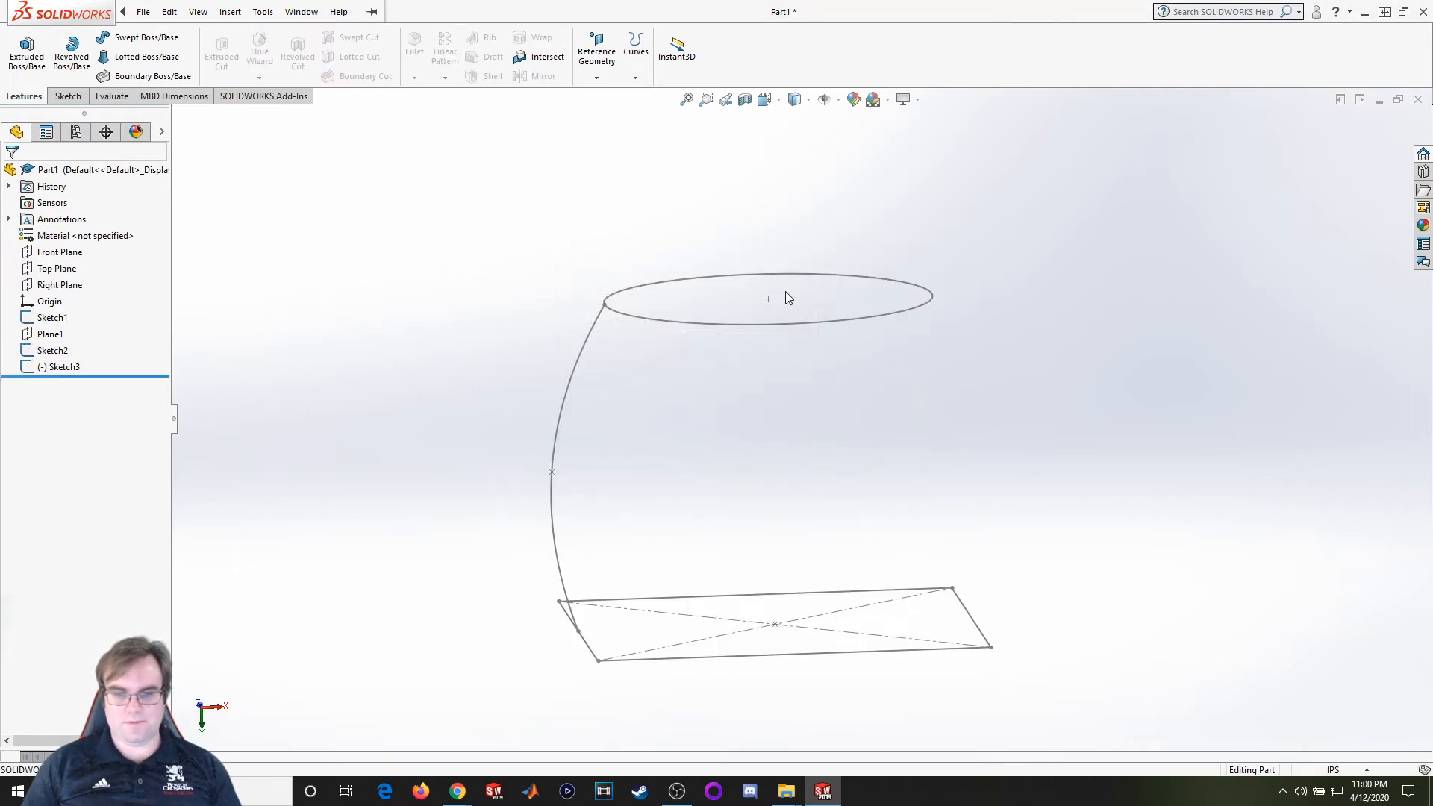
click(58, 366)
ctrl+click(52, 350)
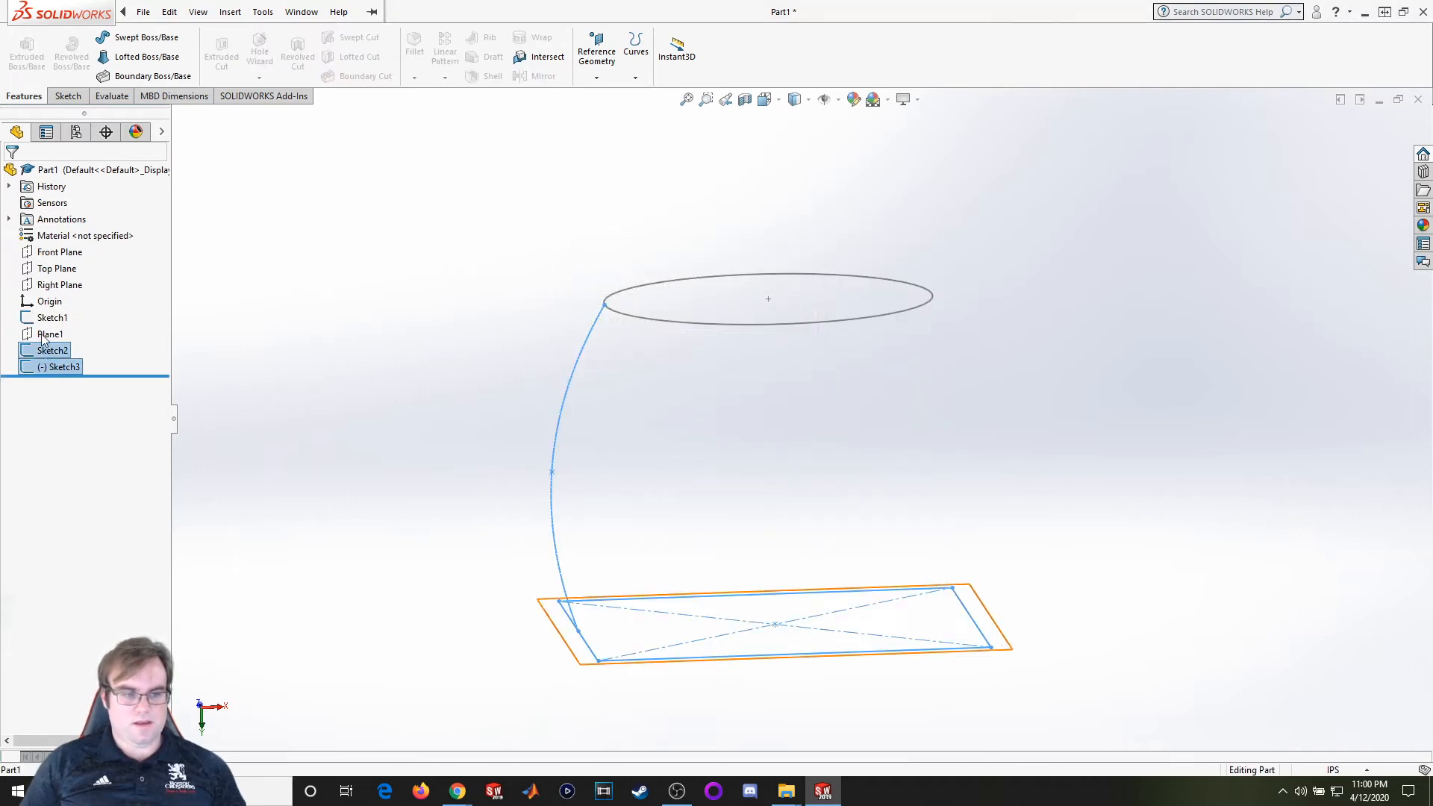
ctrl+click(42, 335)
right_click(42, 326)
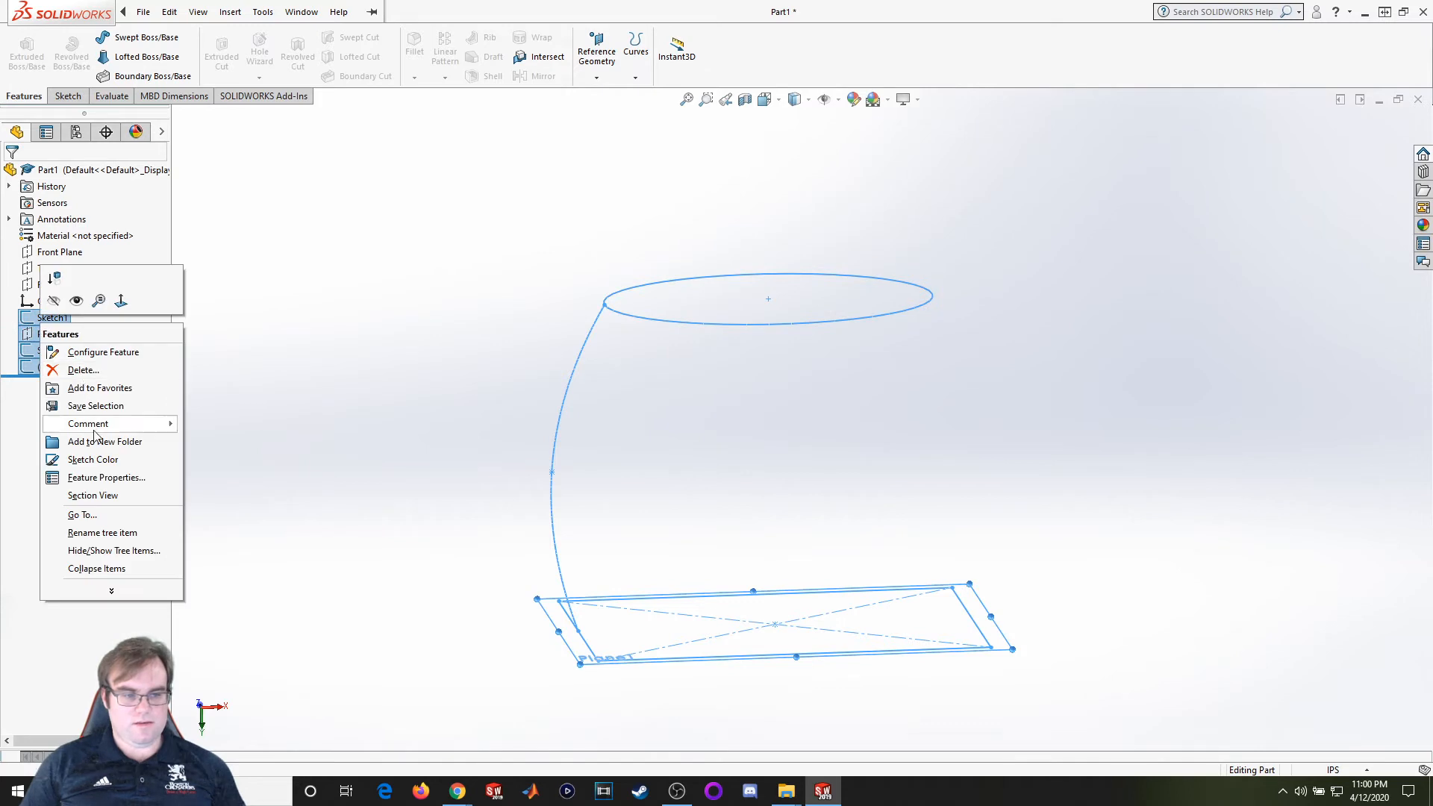
click(76, 371)
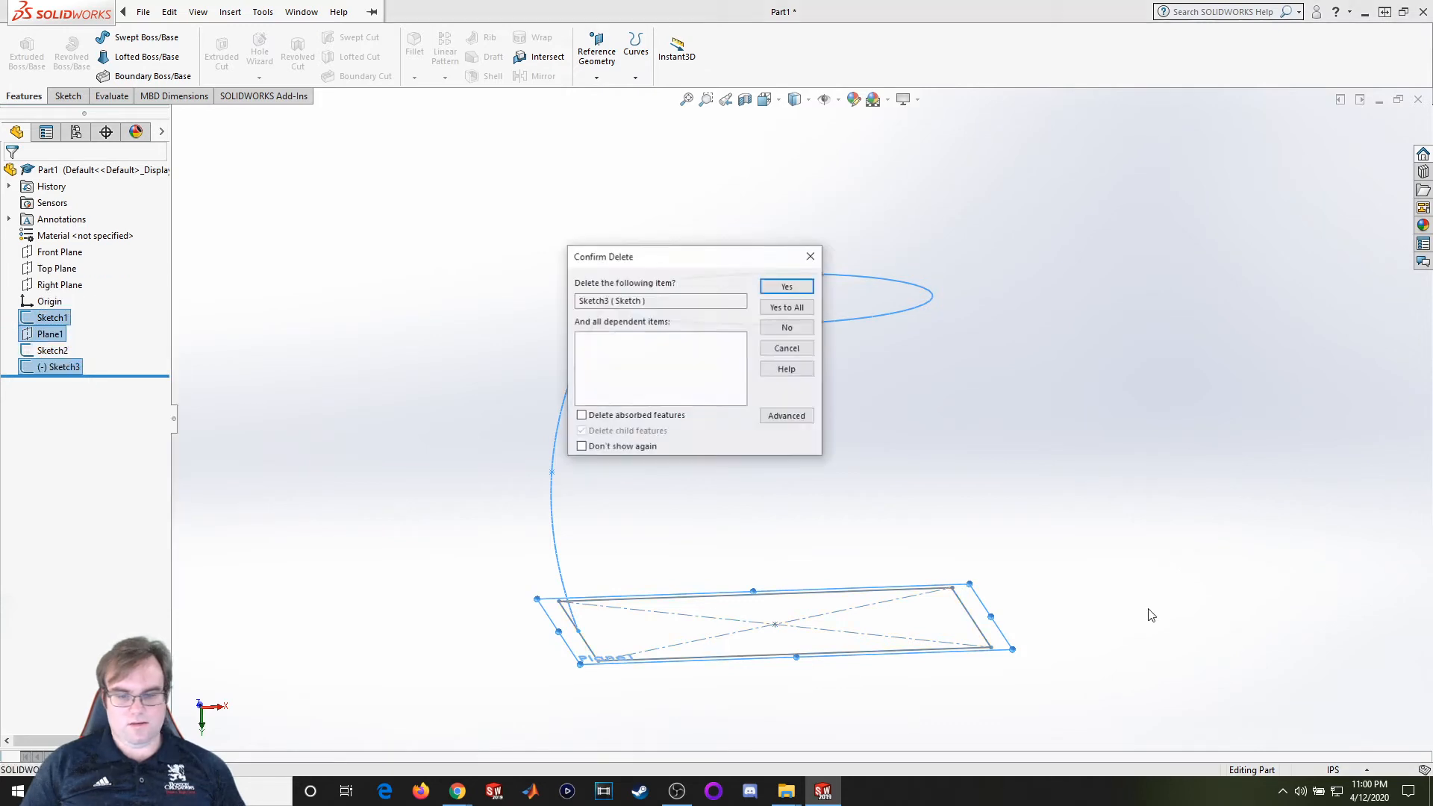
click(788, 286)
click(786, 290)
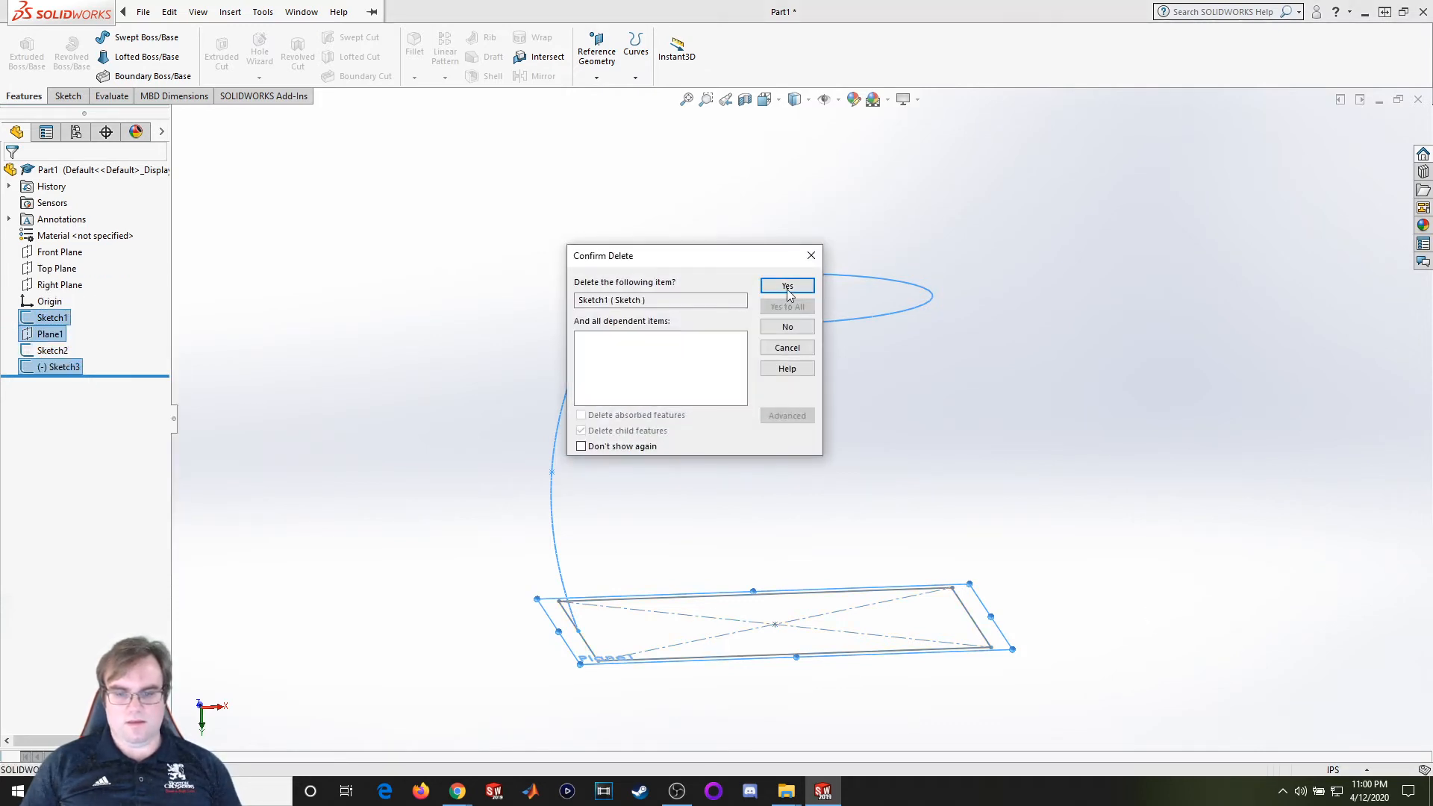
click(788, 287)
Start a sketch on the Top Plane and draw a circle about 2 in in diameter, centered about 4.4 in left of the origin
click(68, 96)
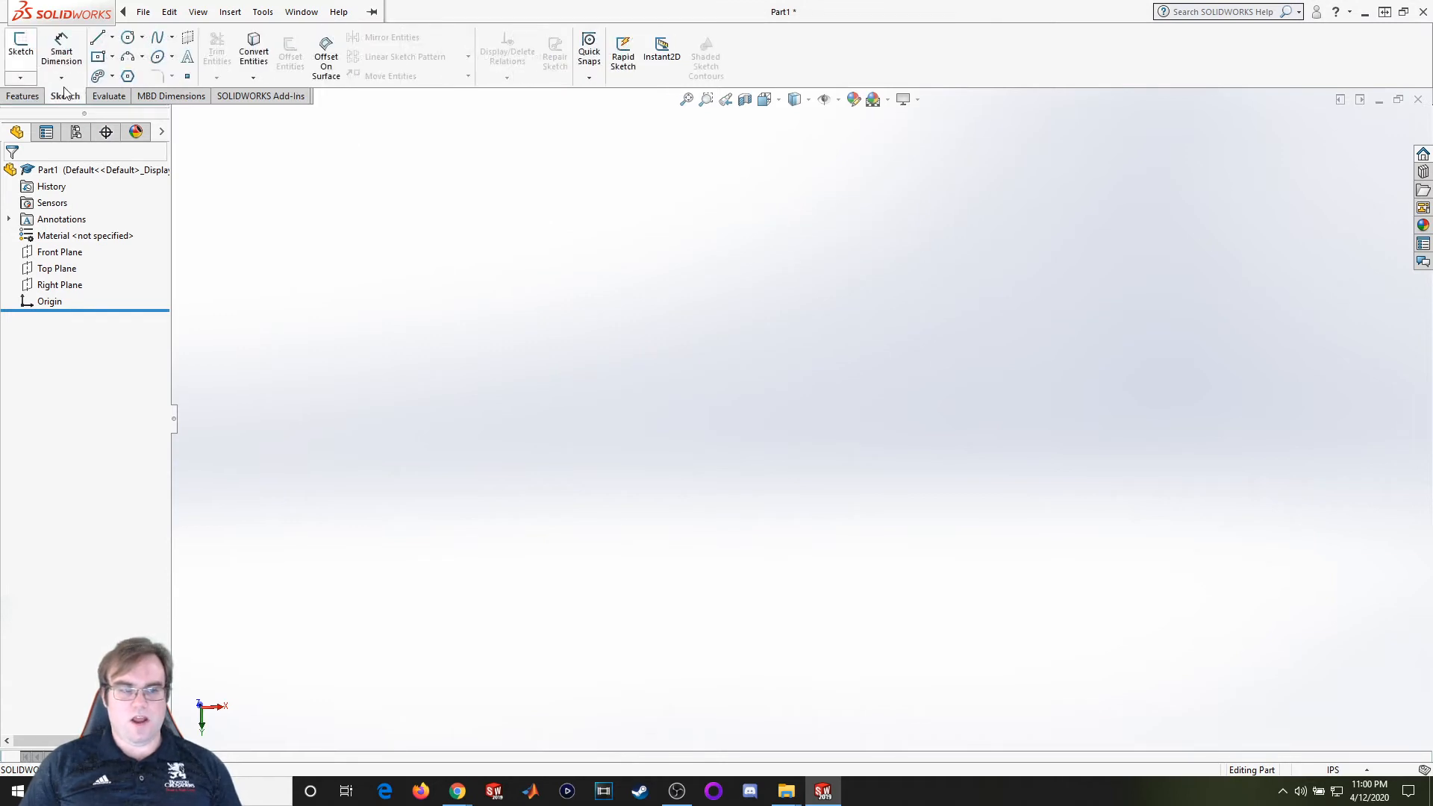
click(21, 45)
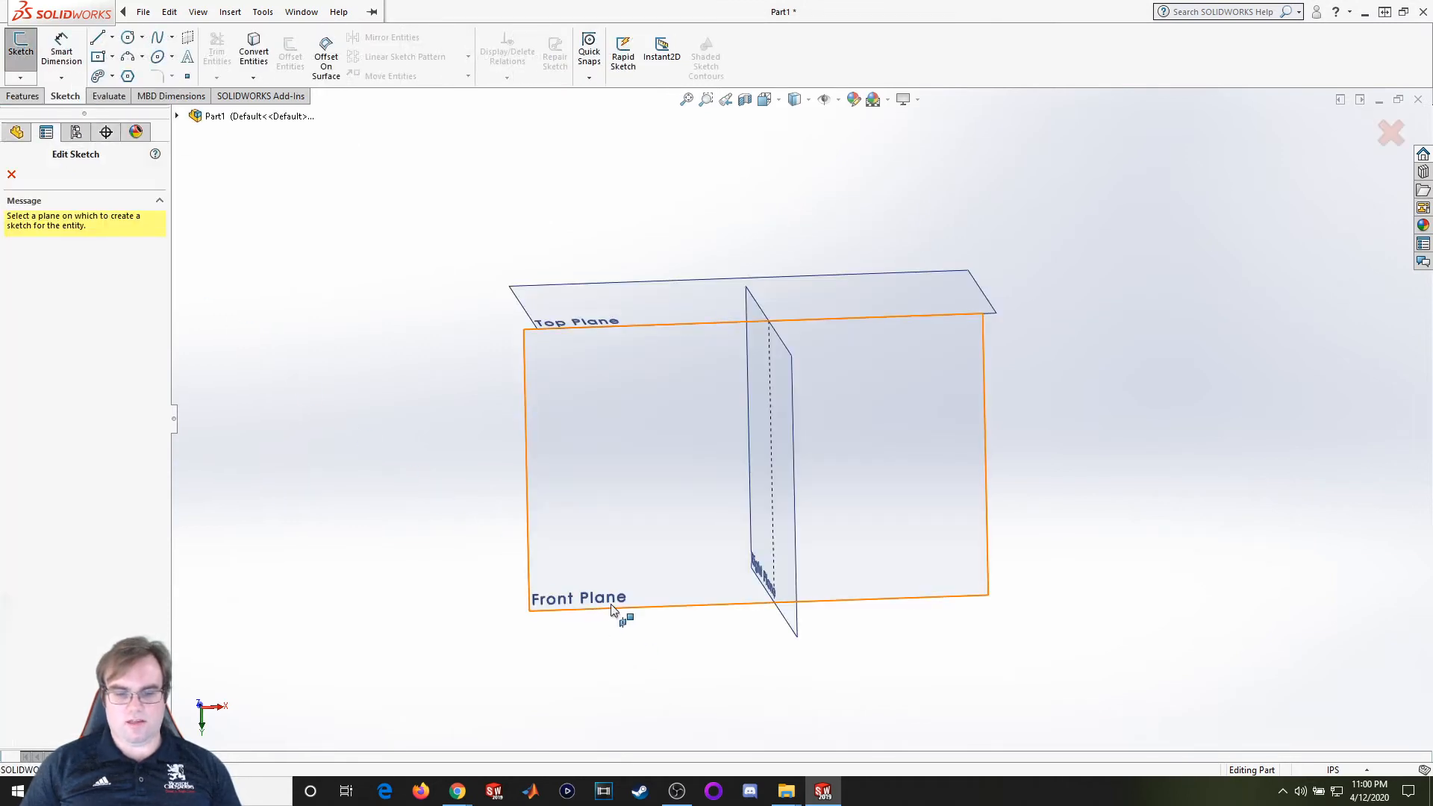
middle_drag(672, 577, 755, 517)
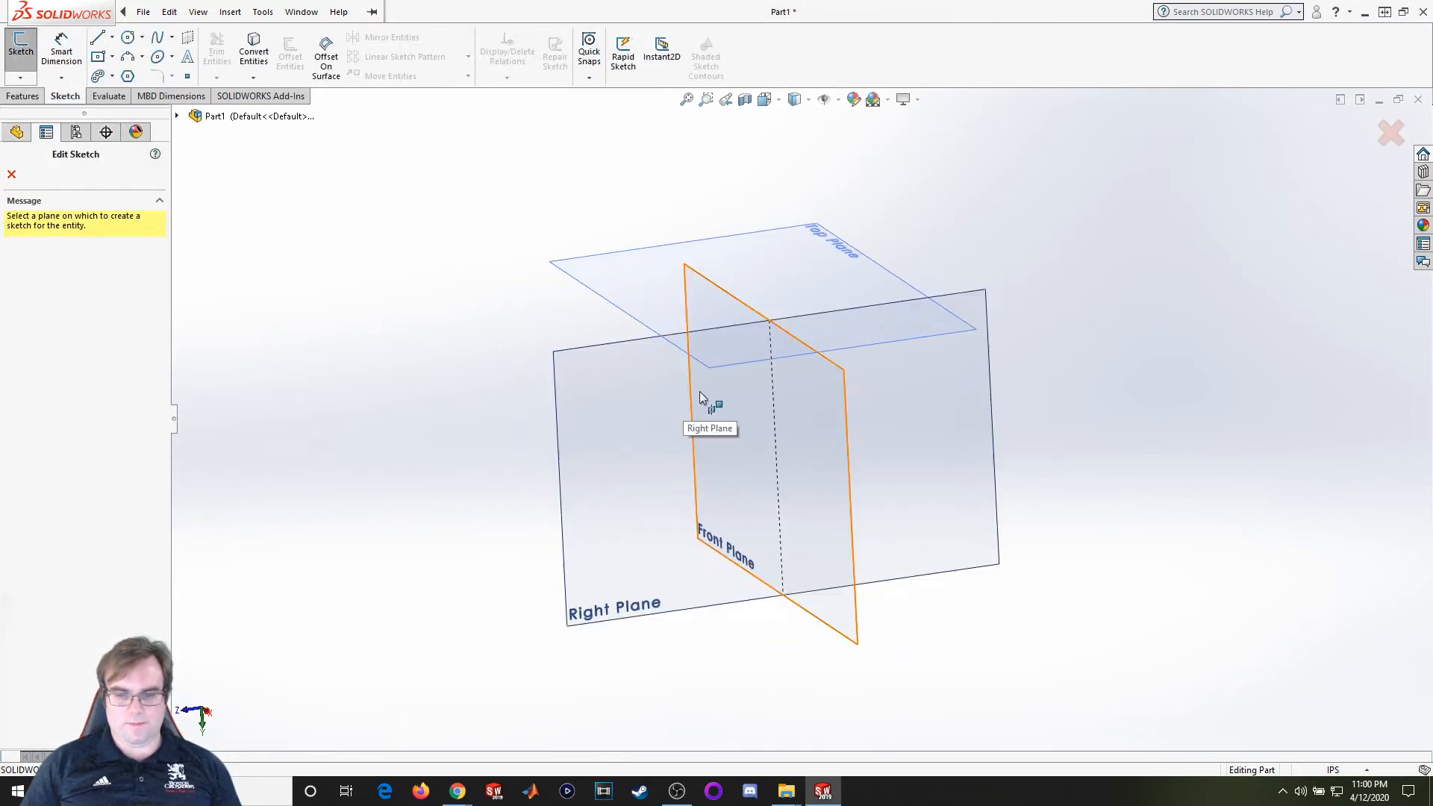
click(834, 235)
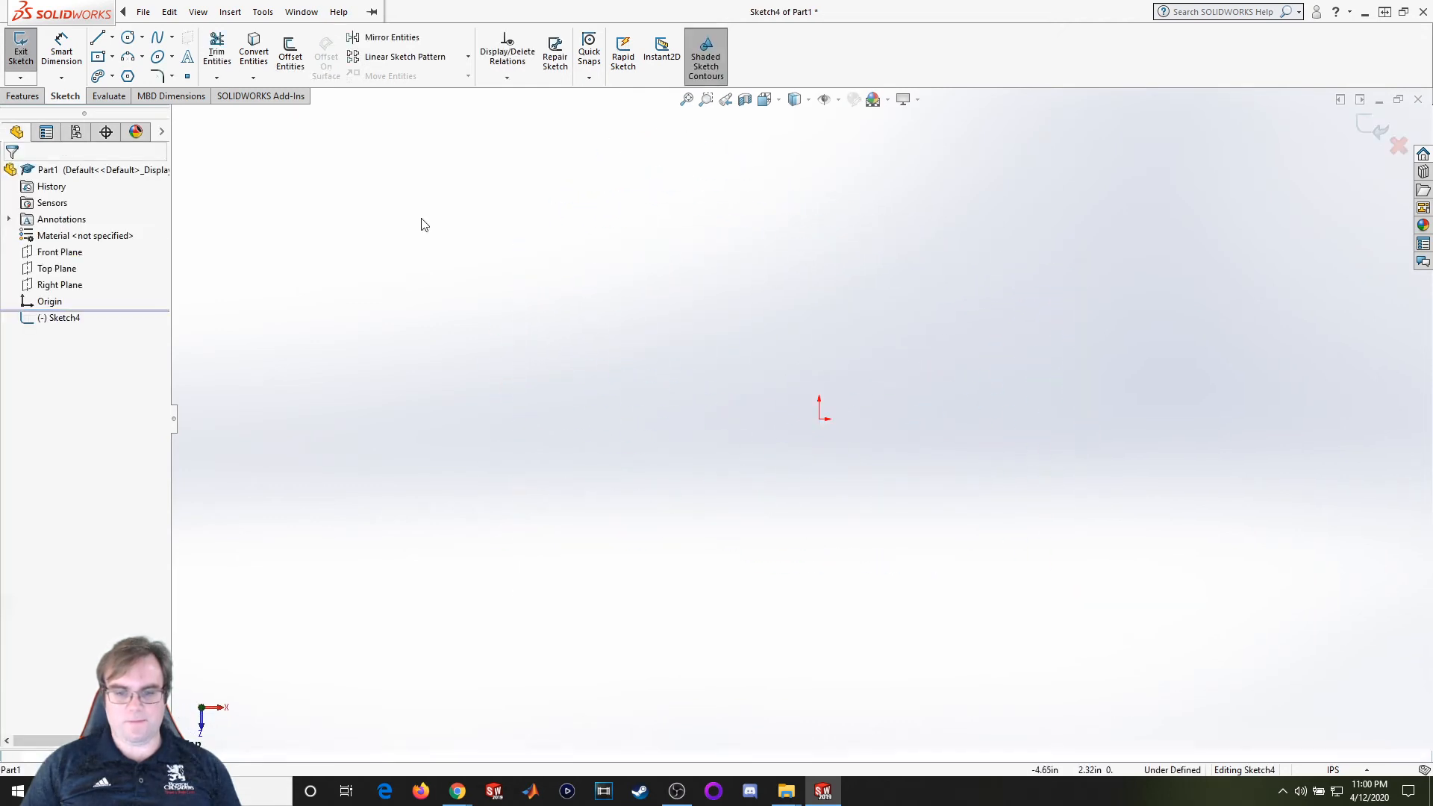
click(128, 37)
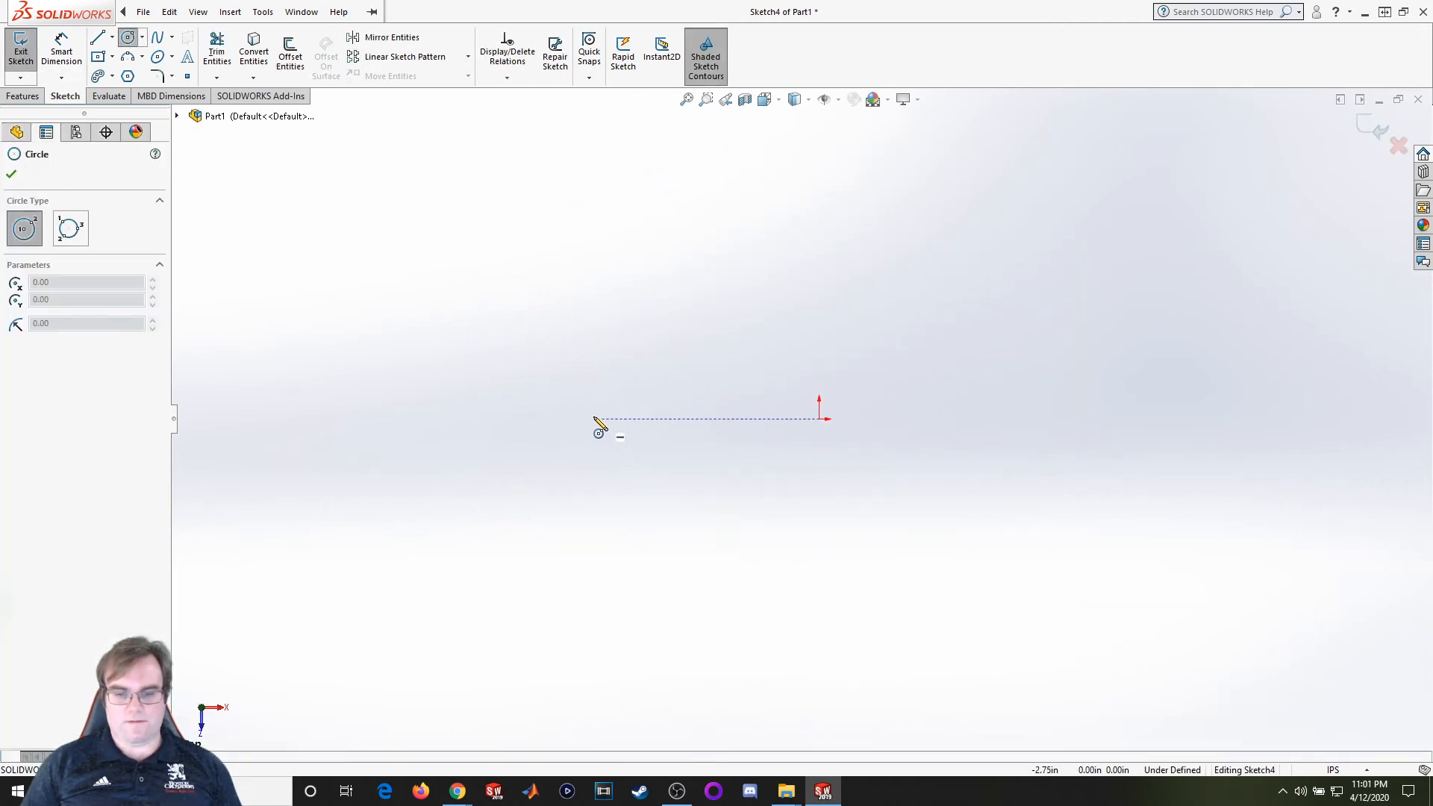
click(524, 420)
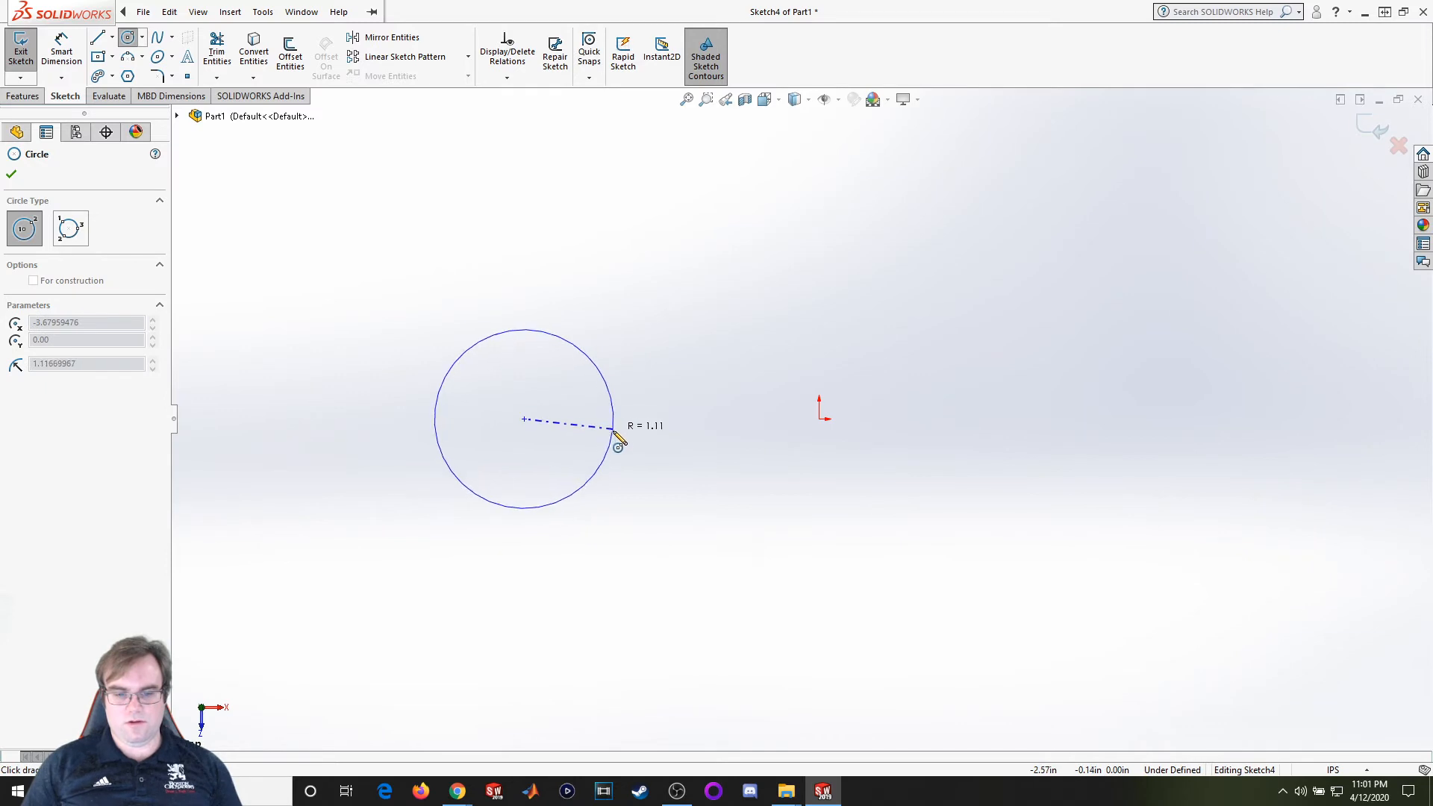
click(591, 412)
Dimension the circle's diameter at 2 in
click(61, 51)
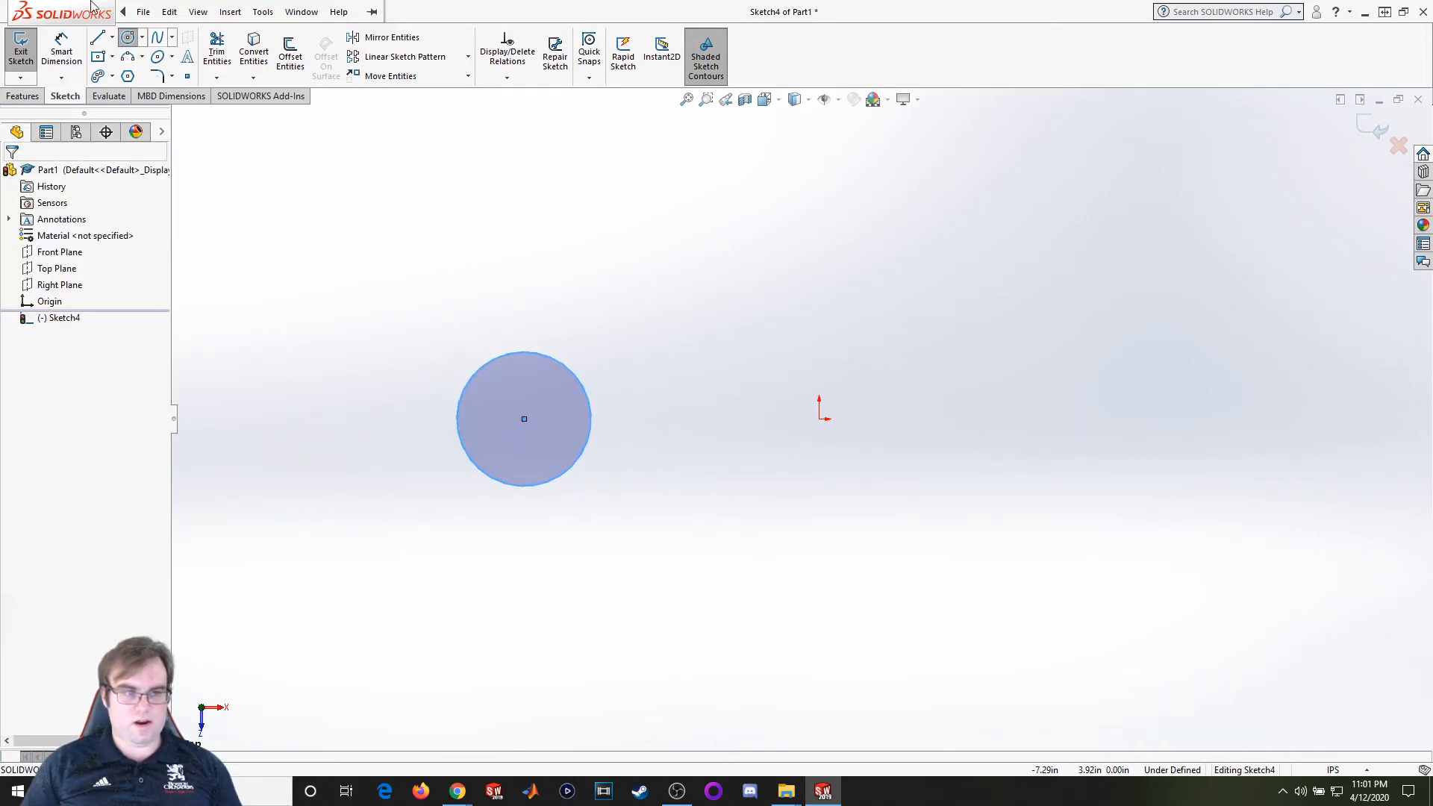
click(586, 478)
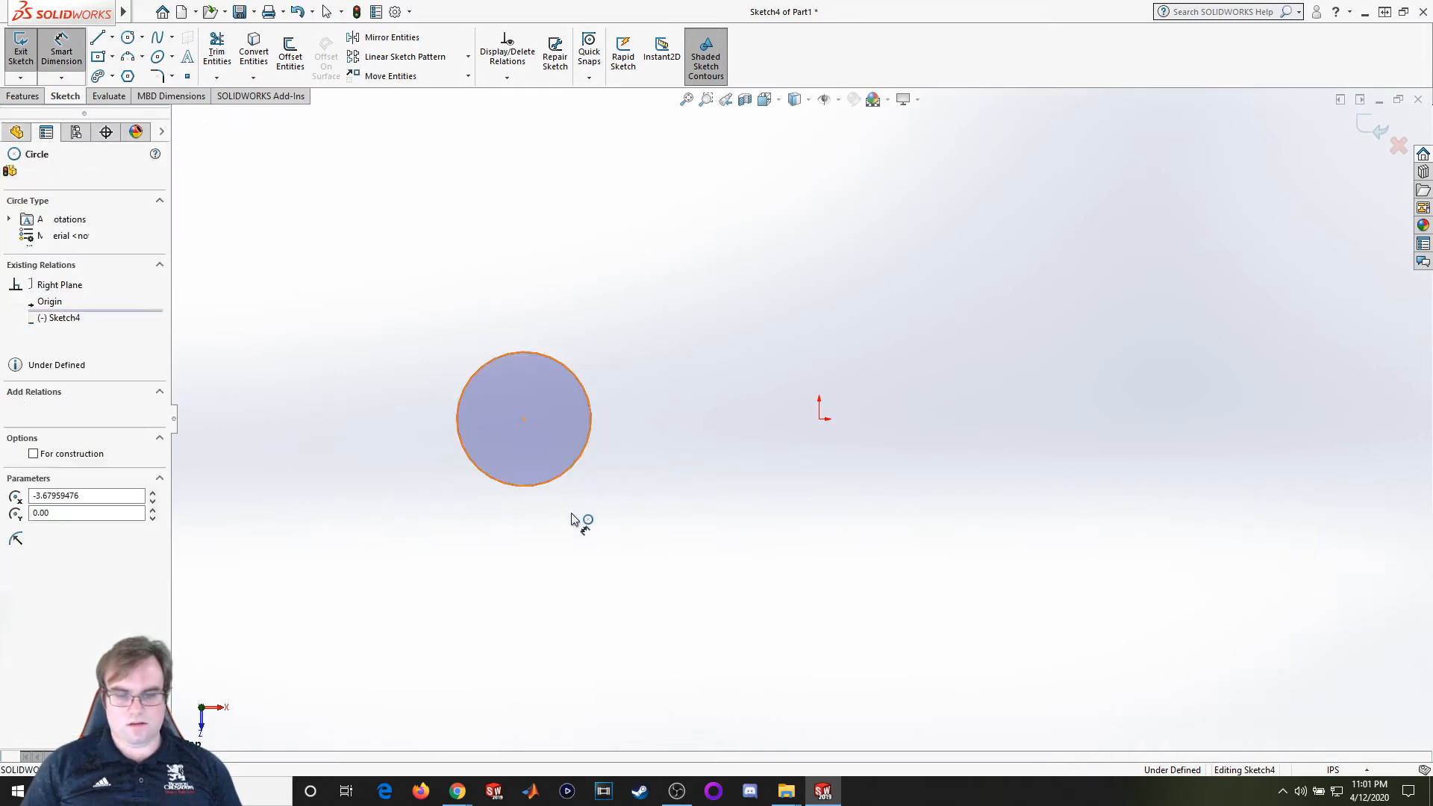
click(600, 538)
text(2.00in)
key(Return)
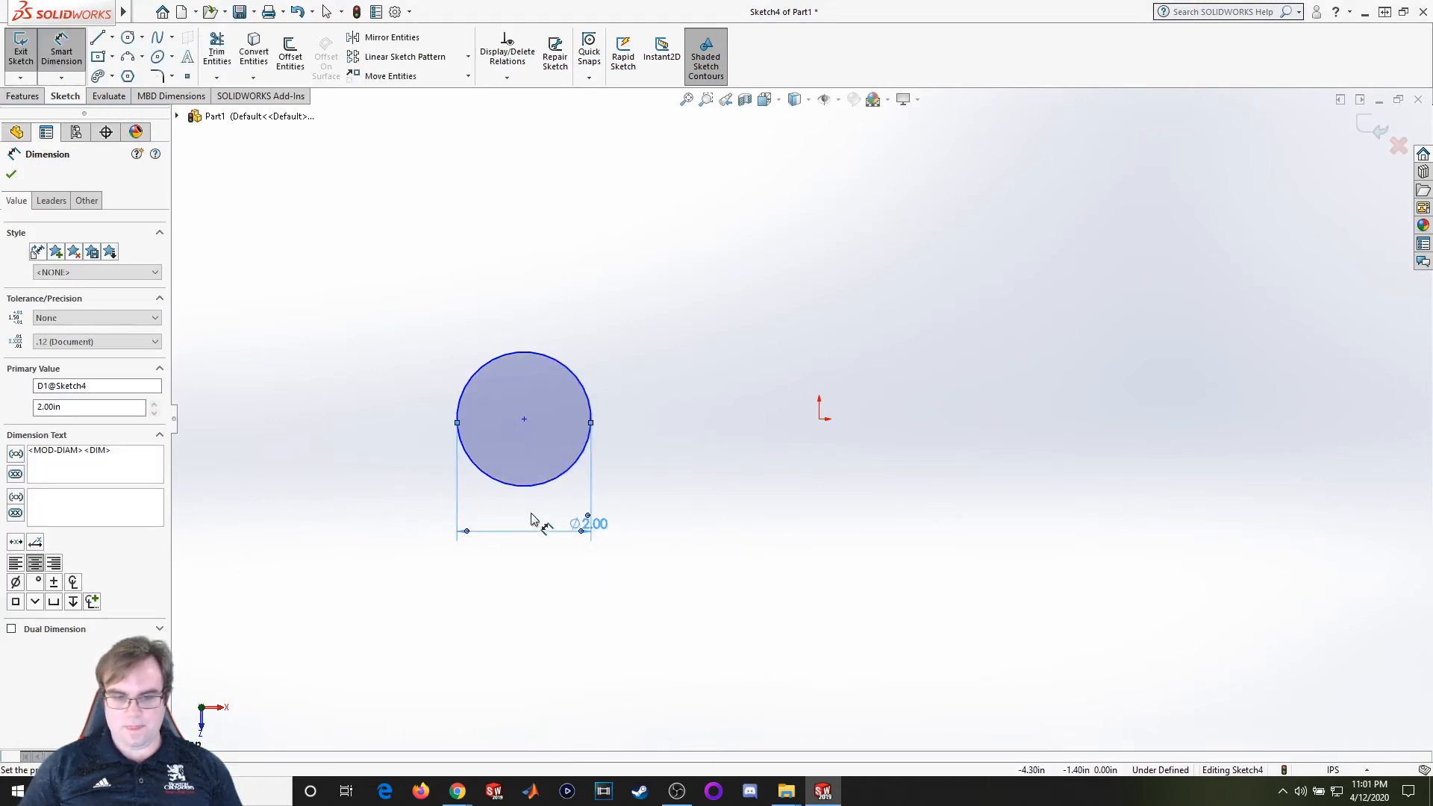
Dimension the horizontal distance between the origin and the circle's center at 4.5 in
click(818, 419)
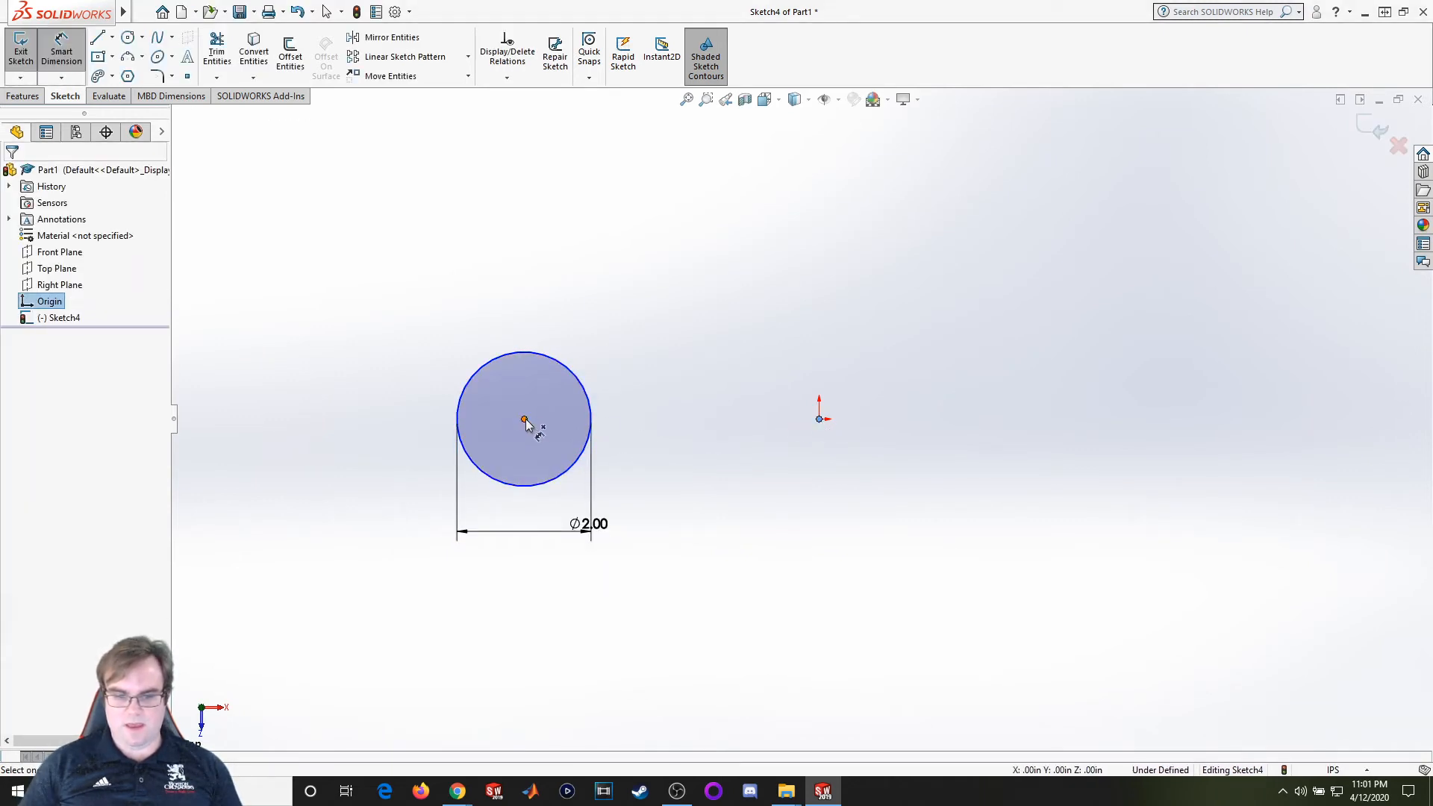
click(524, 420)
click(654, 285)
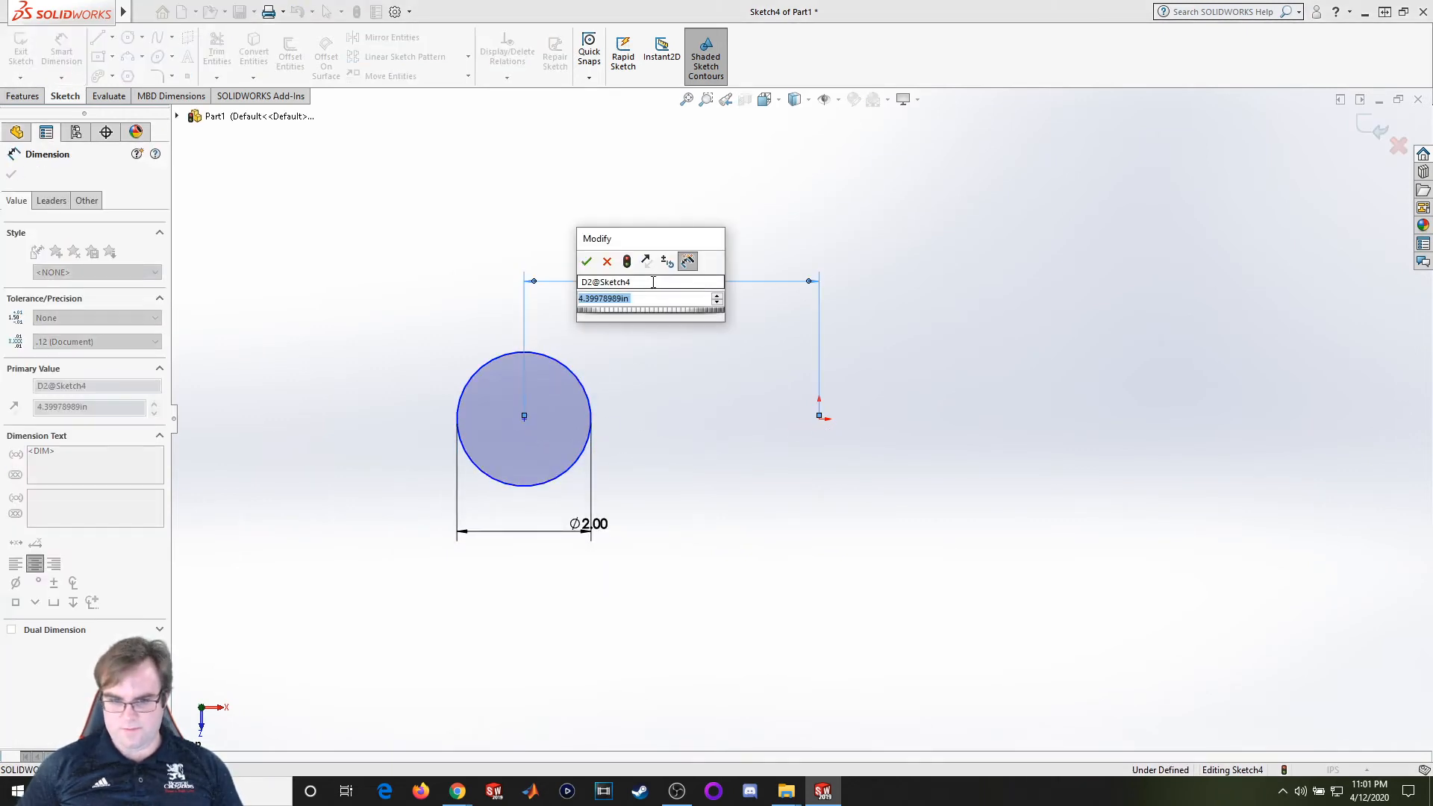
text(4.5)
key(Return)
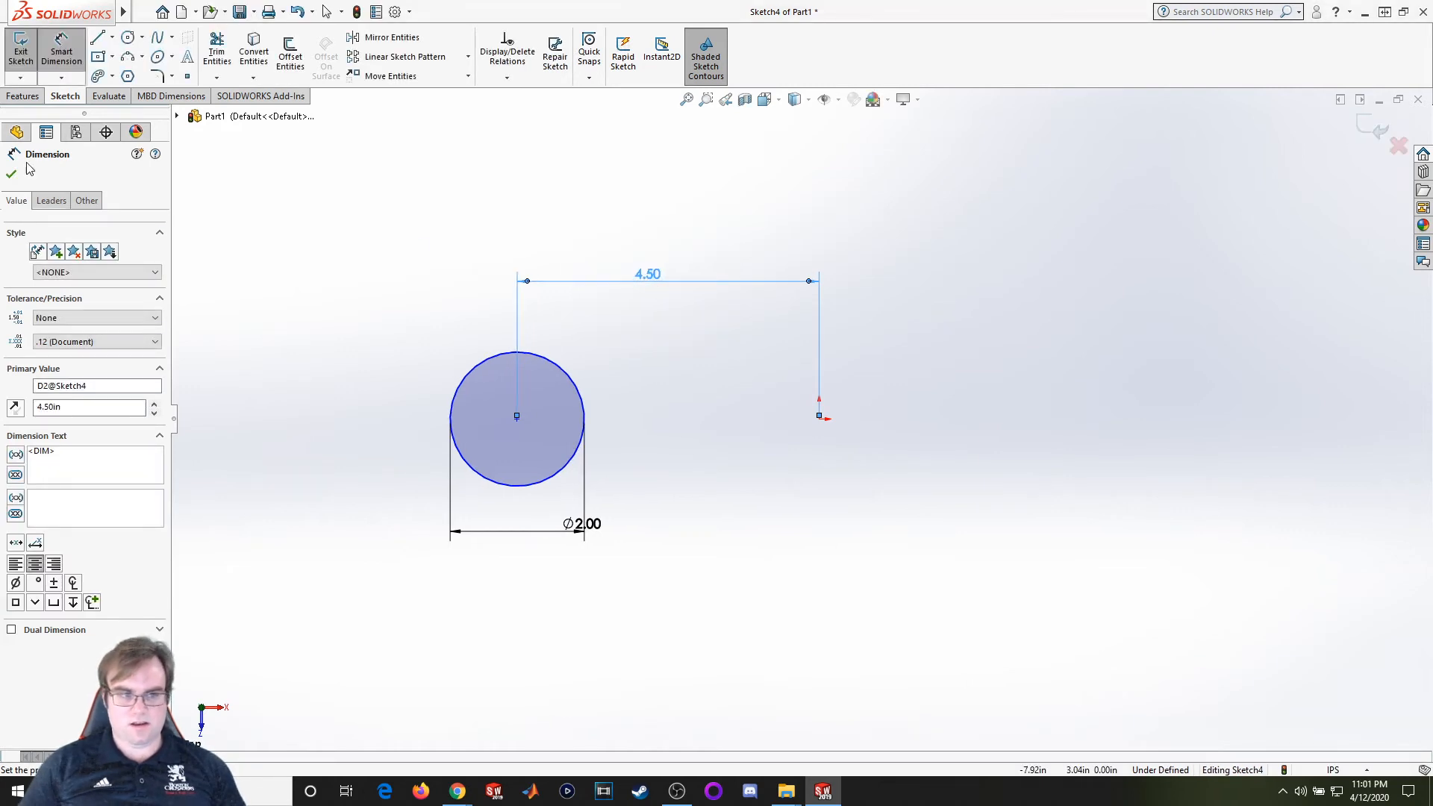
click(11, 176)
Add a horizontal relation between the circle's center and the origin, and finish the sketch
click(516, 419)
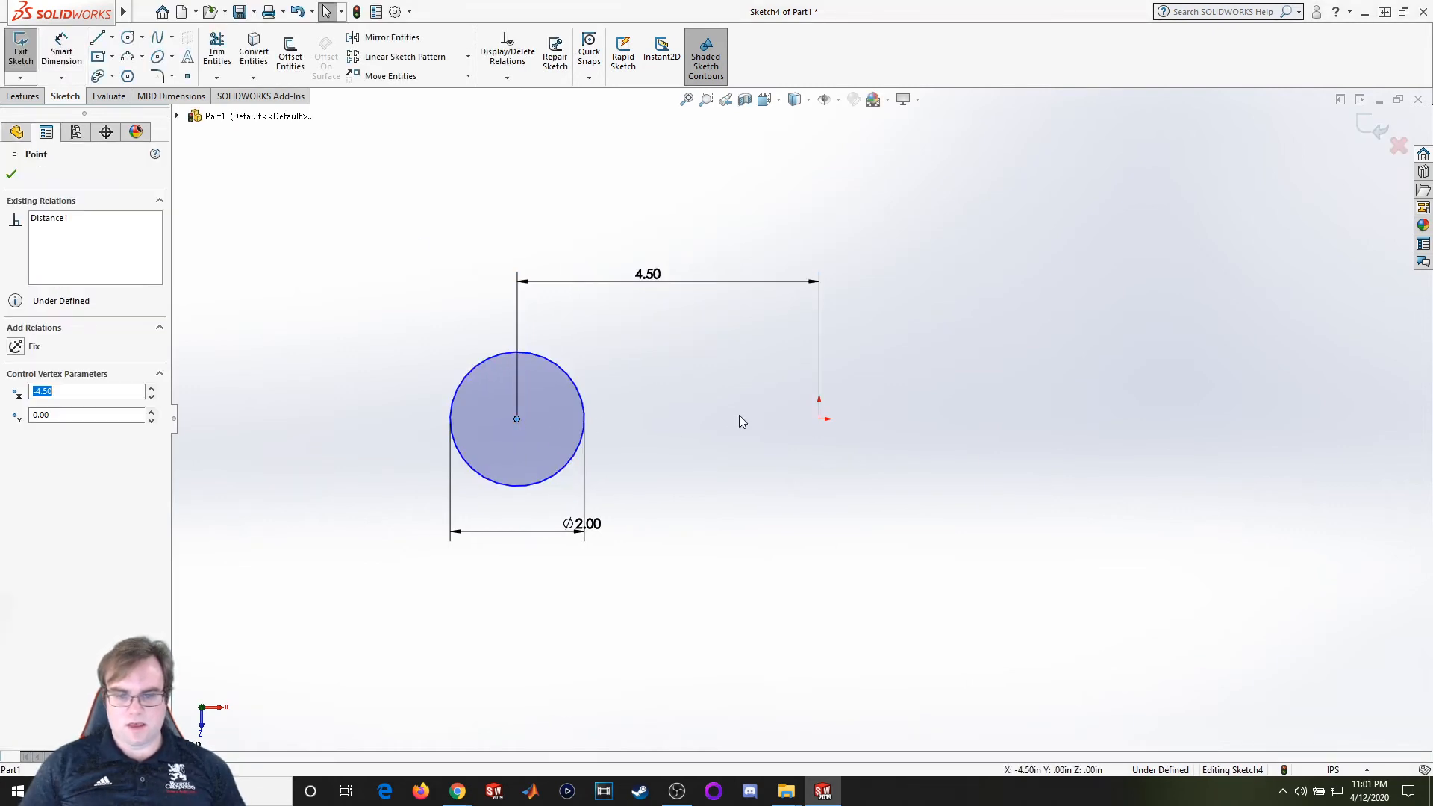
ctrl+click(820, 419)
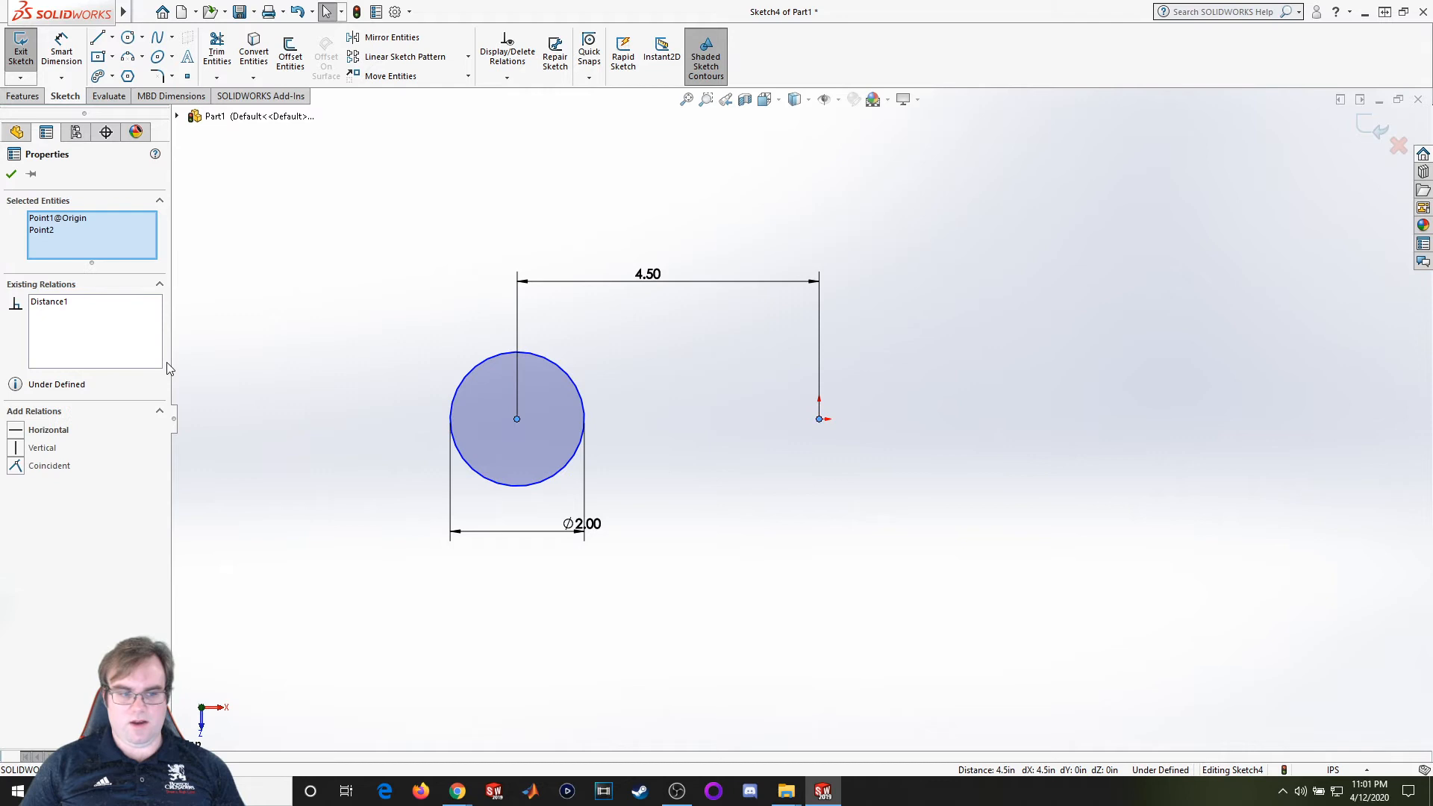
click(27, 430)
key(Escape)
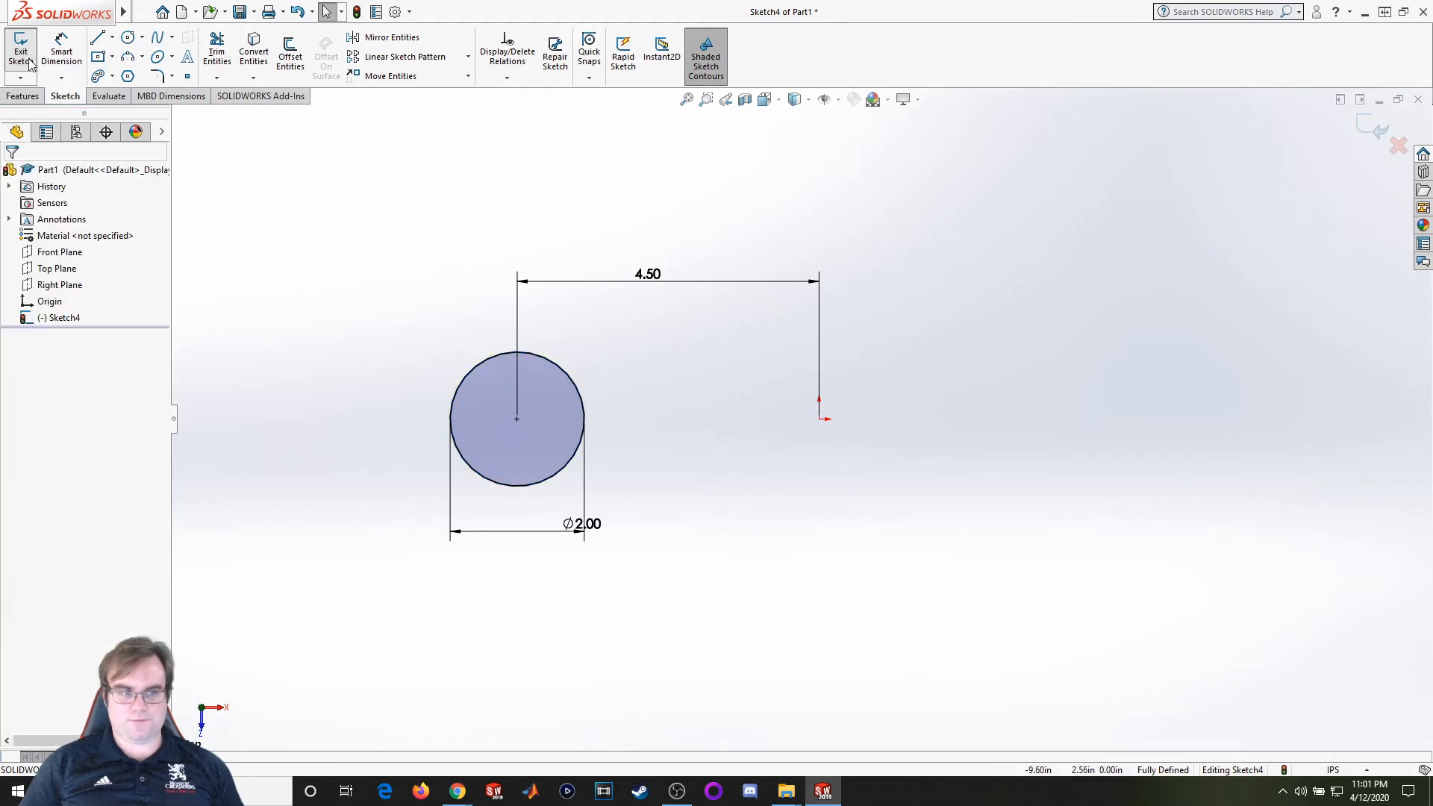
click(21, 54)
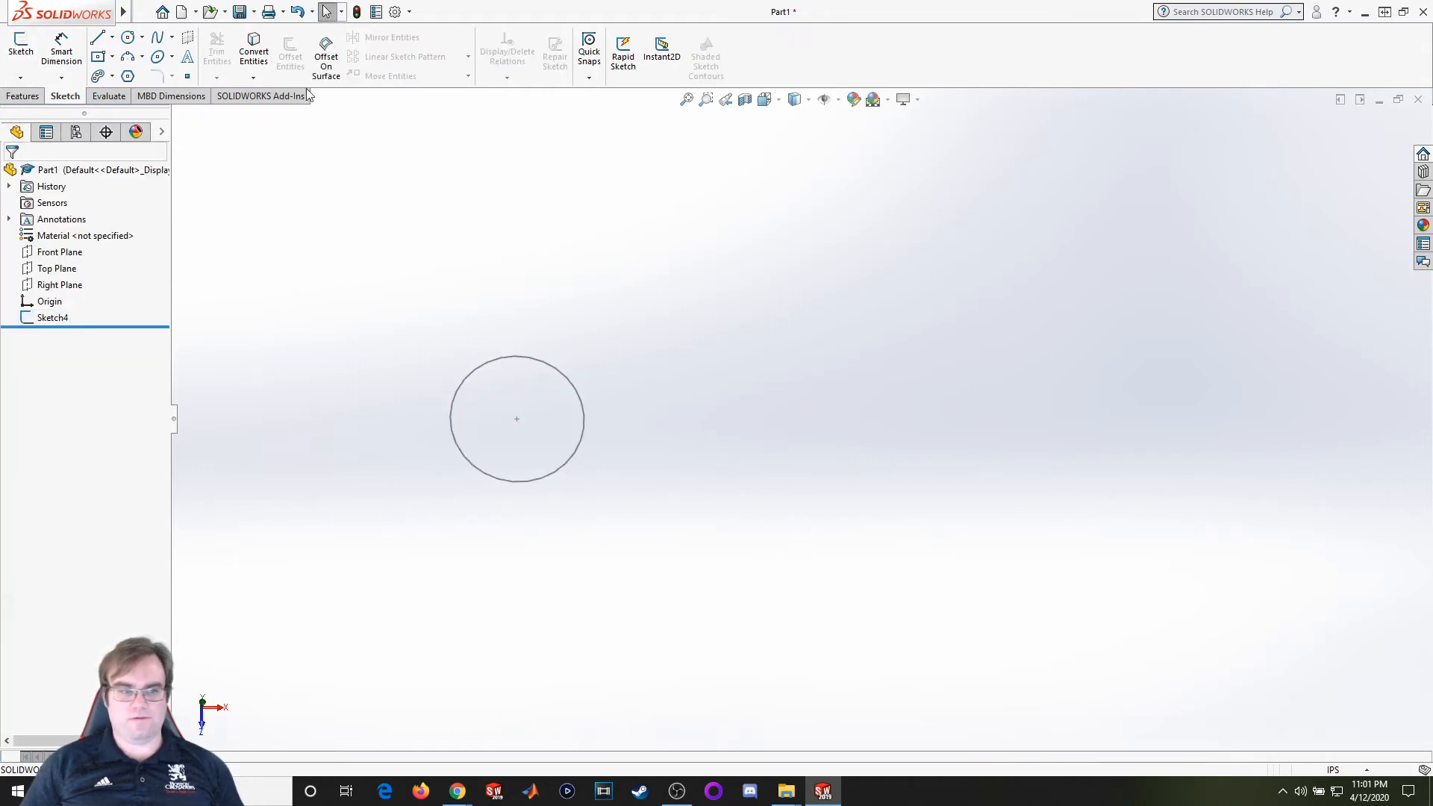
Start a second sketch on the Top Plane and draw a circle centered about 3.33 in right of the origin
click(20, 46)
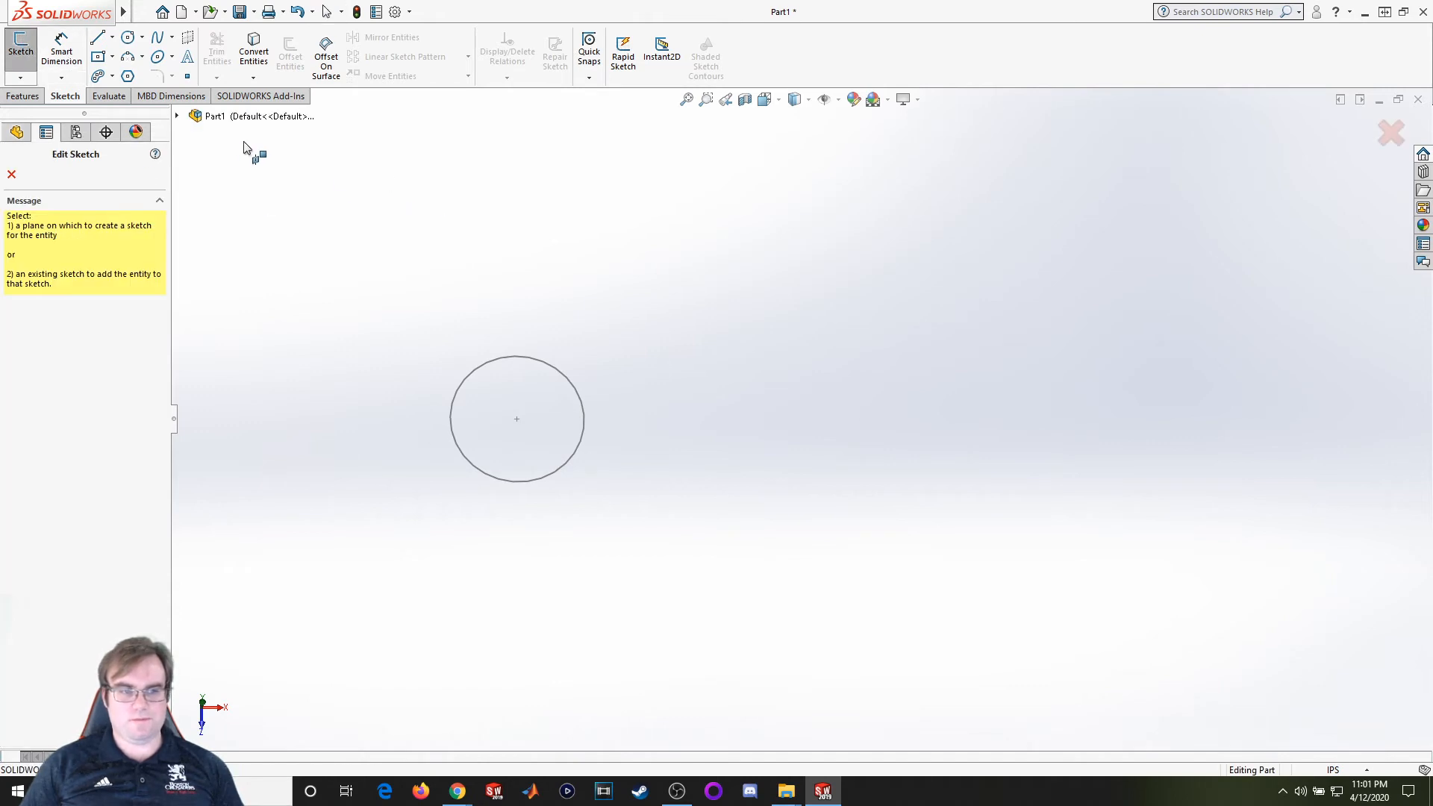
click(177, 117)
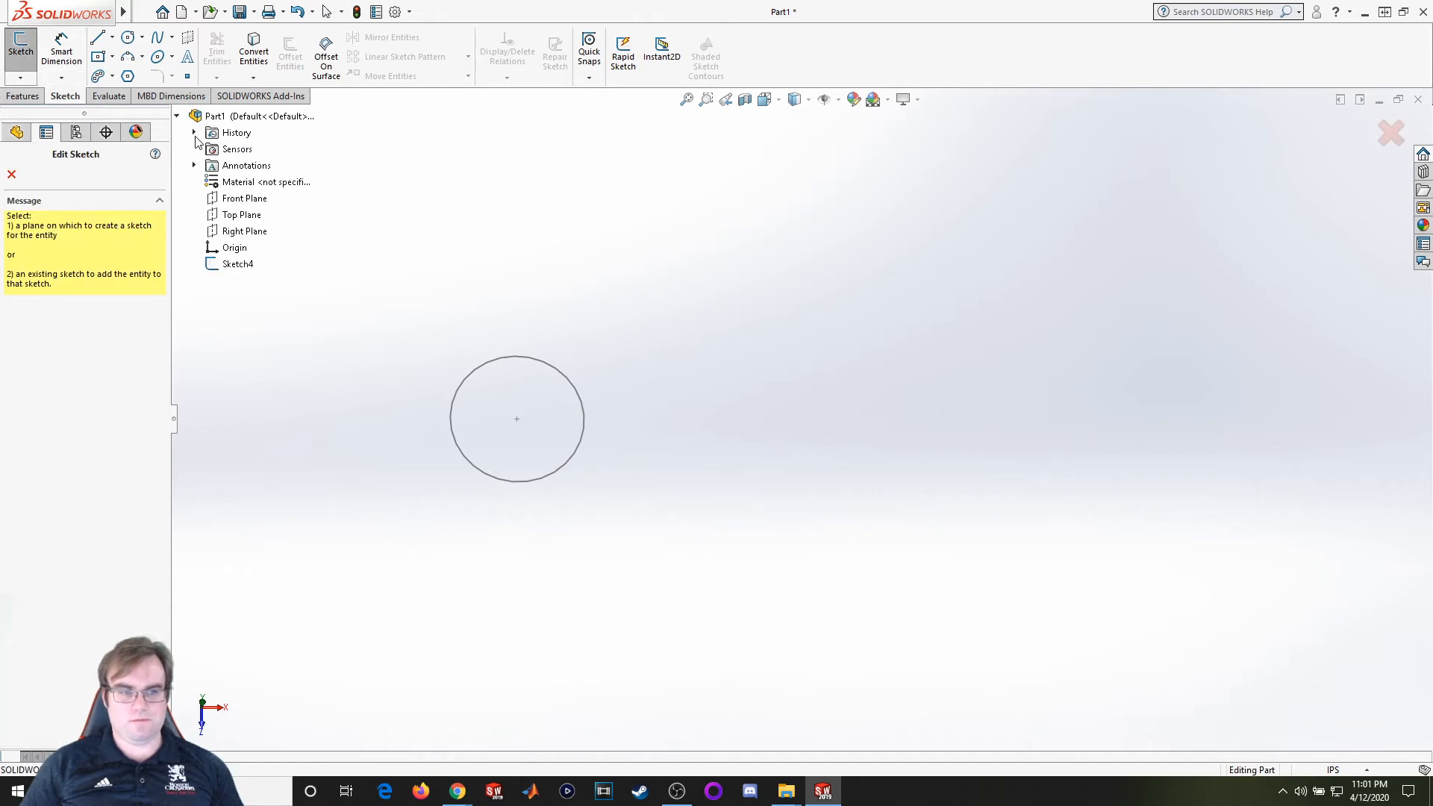
click(247, 217)
key(space)
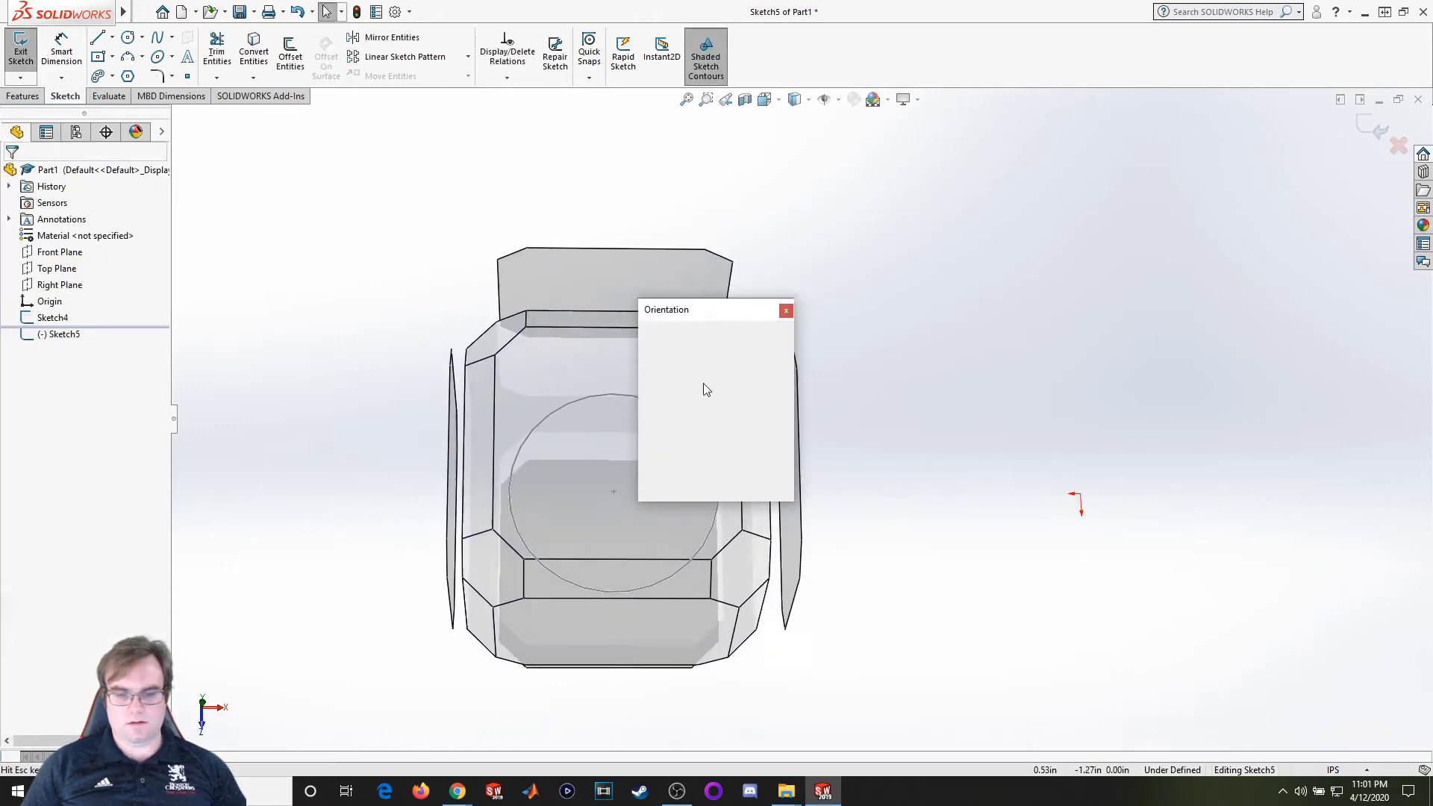
click(785, 397)
scroll(801, 432, up, 5)
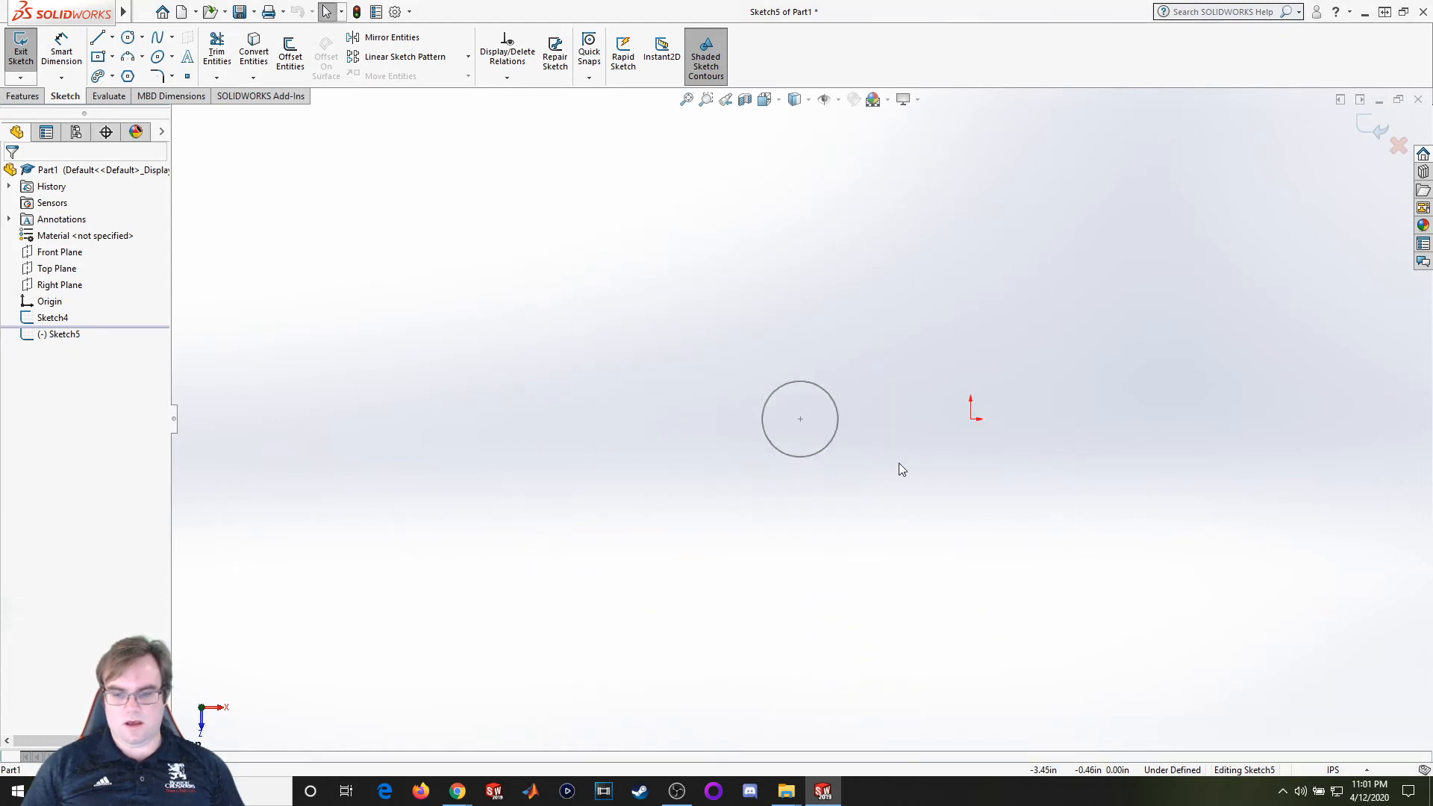
scroll(1160, 463, down, 4)
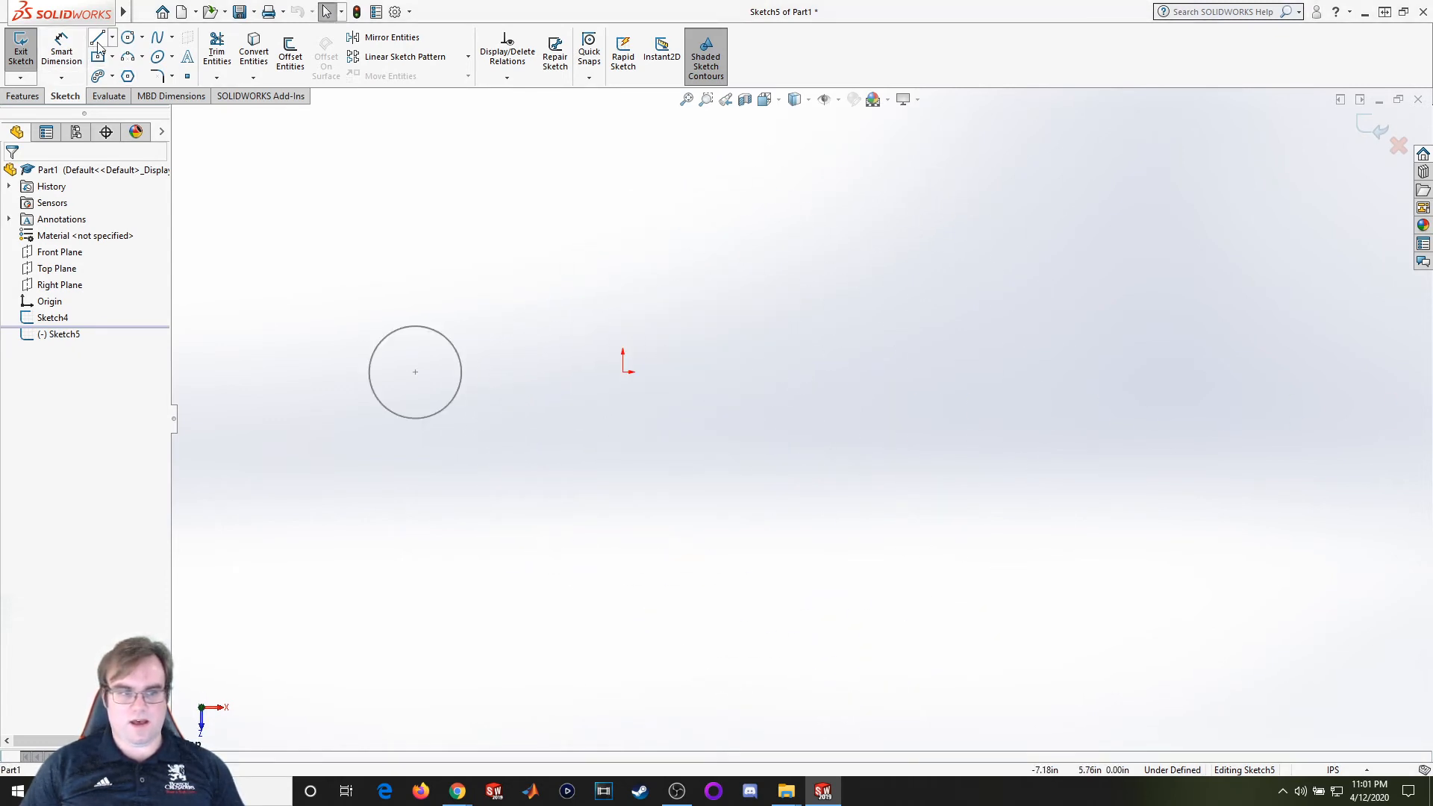
click(128, 38)
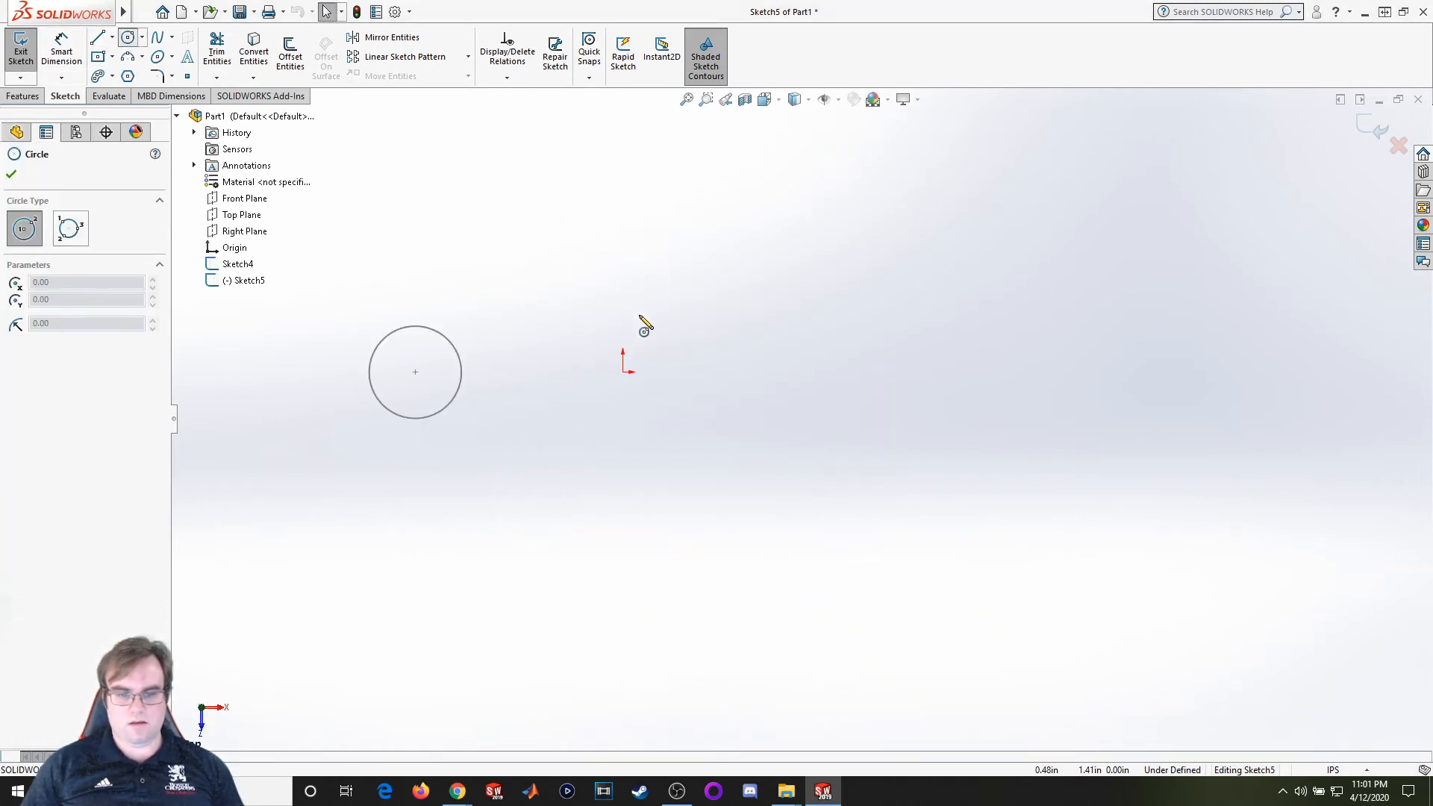
click(776, 371)
click(816, 366)
key(Escape)
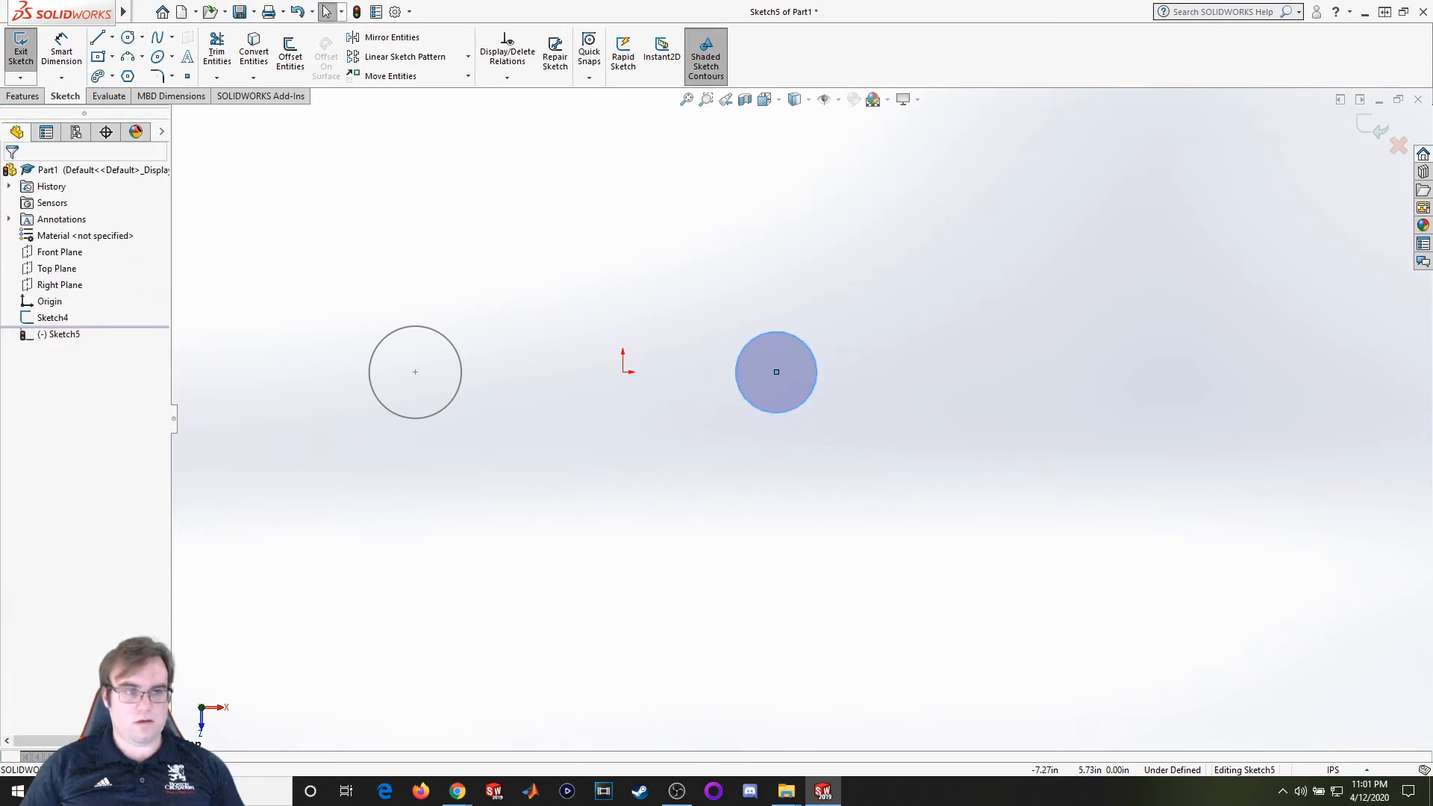
Dimension the distance from the origin to the second circle's center at 3 in
click(60, 61)
click(624, 373)
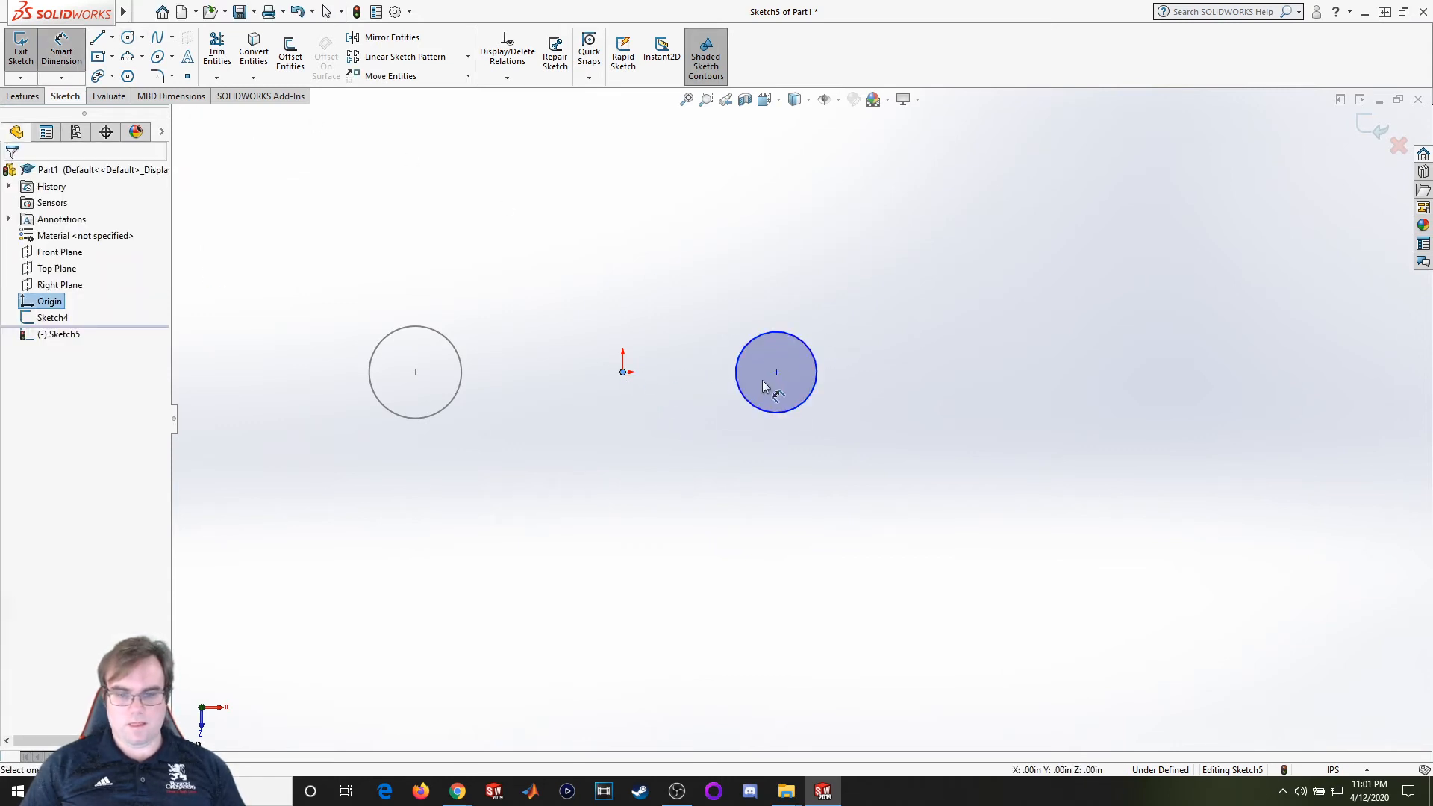
click(776, 373)
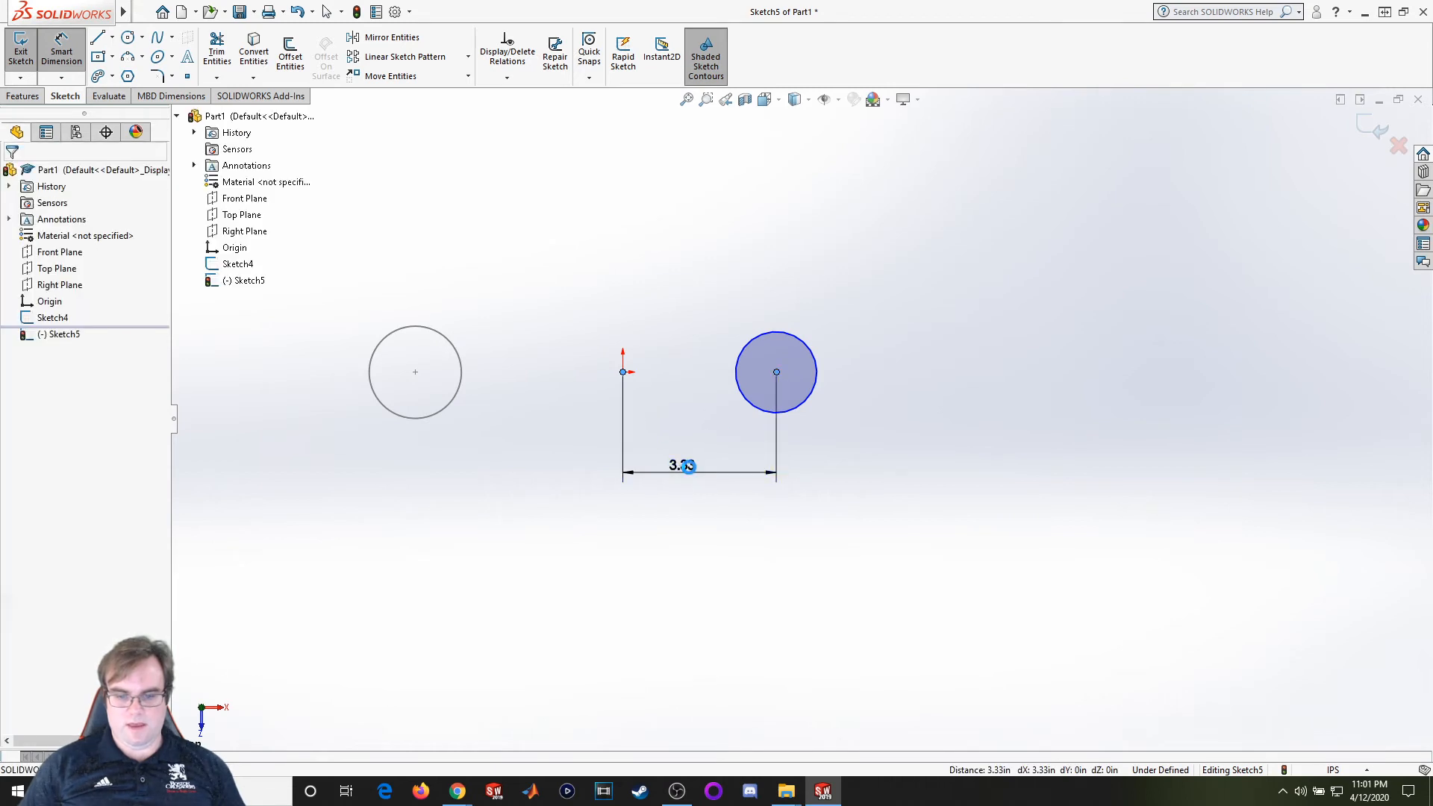
click(681, 470)
text(3)
key(Return)
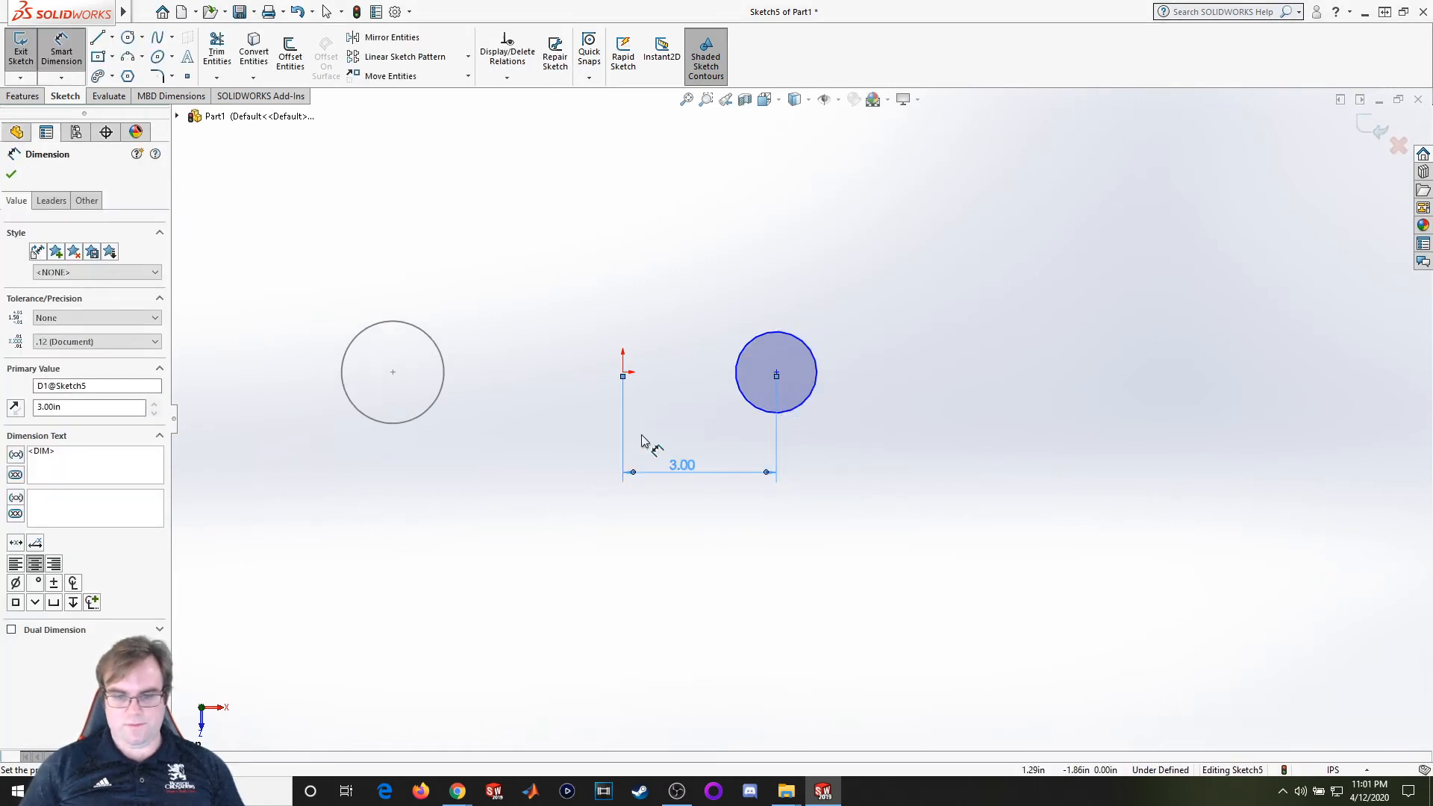
Dimension the second circle's diameter at 2 in and close the dimension tool
click(772, 415)
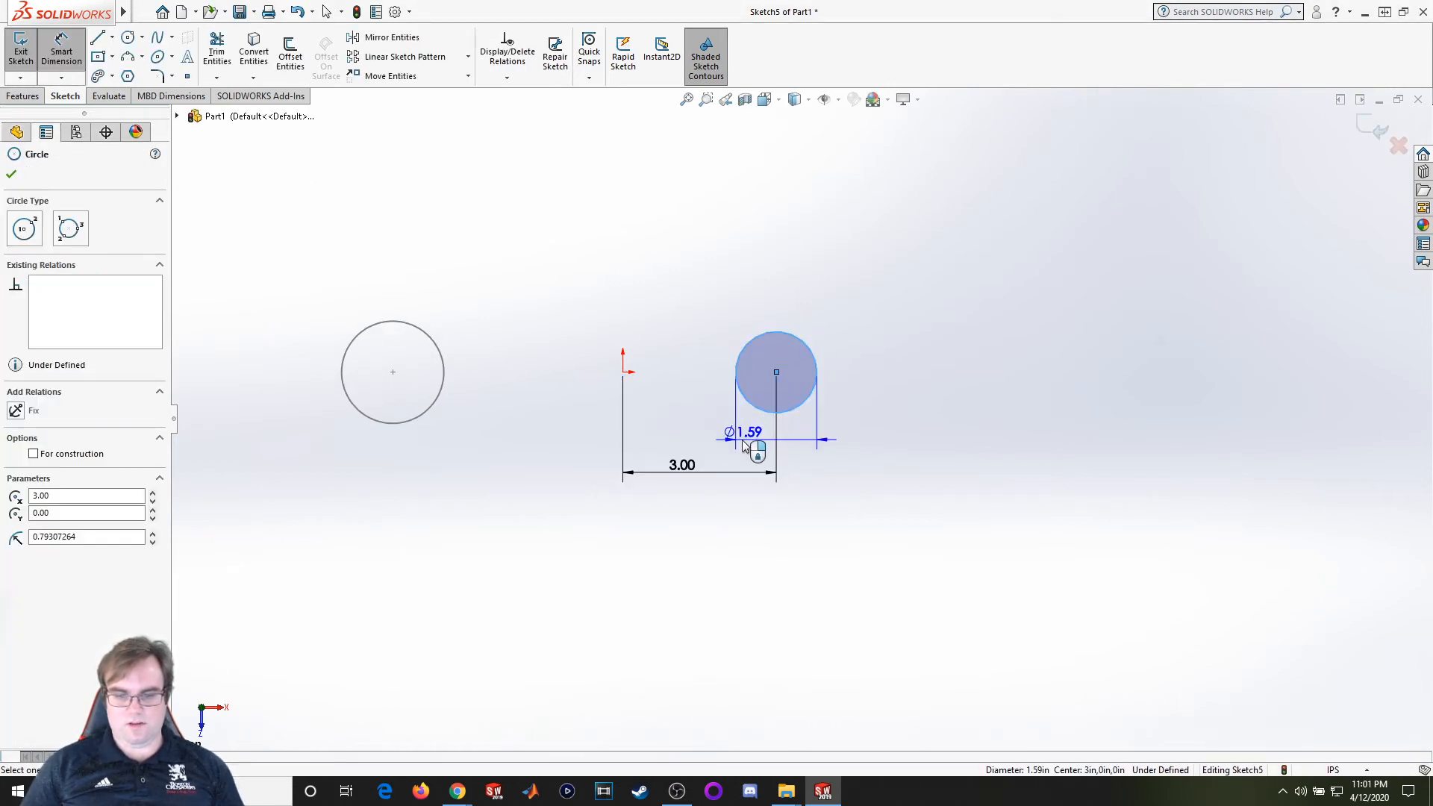
click(744, 446)
text(2)
key(Return)
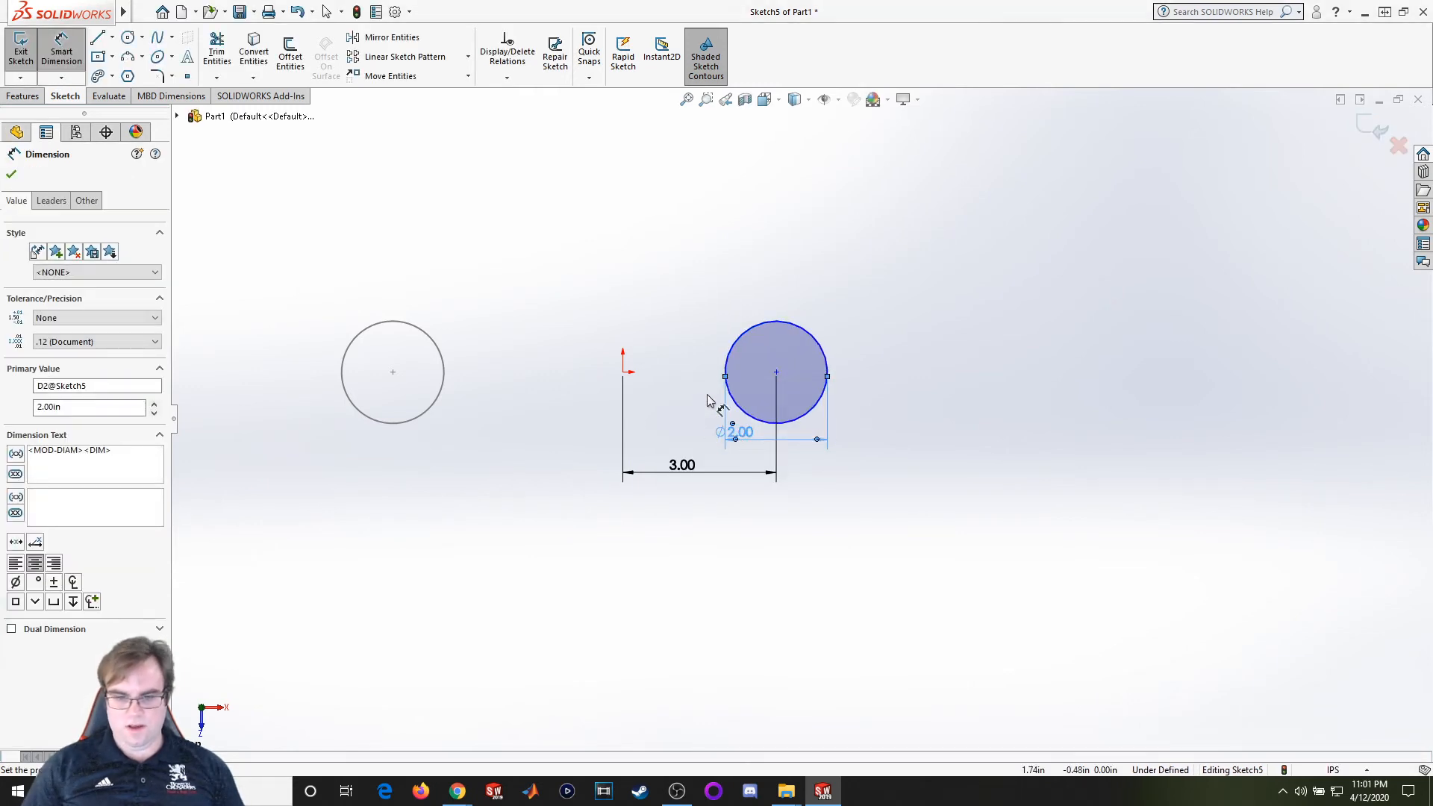
click(11, 174)
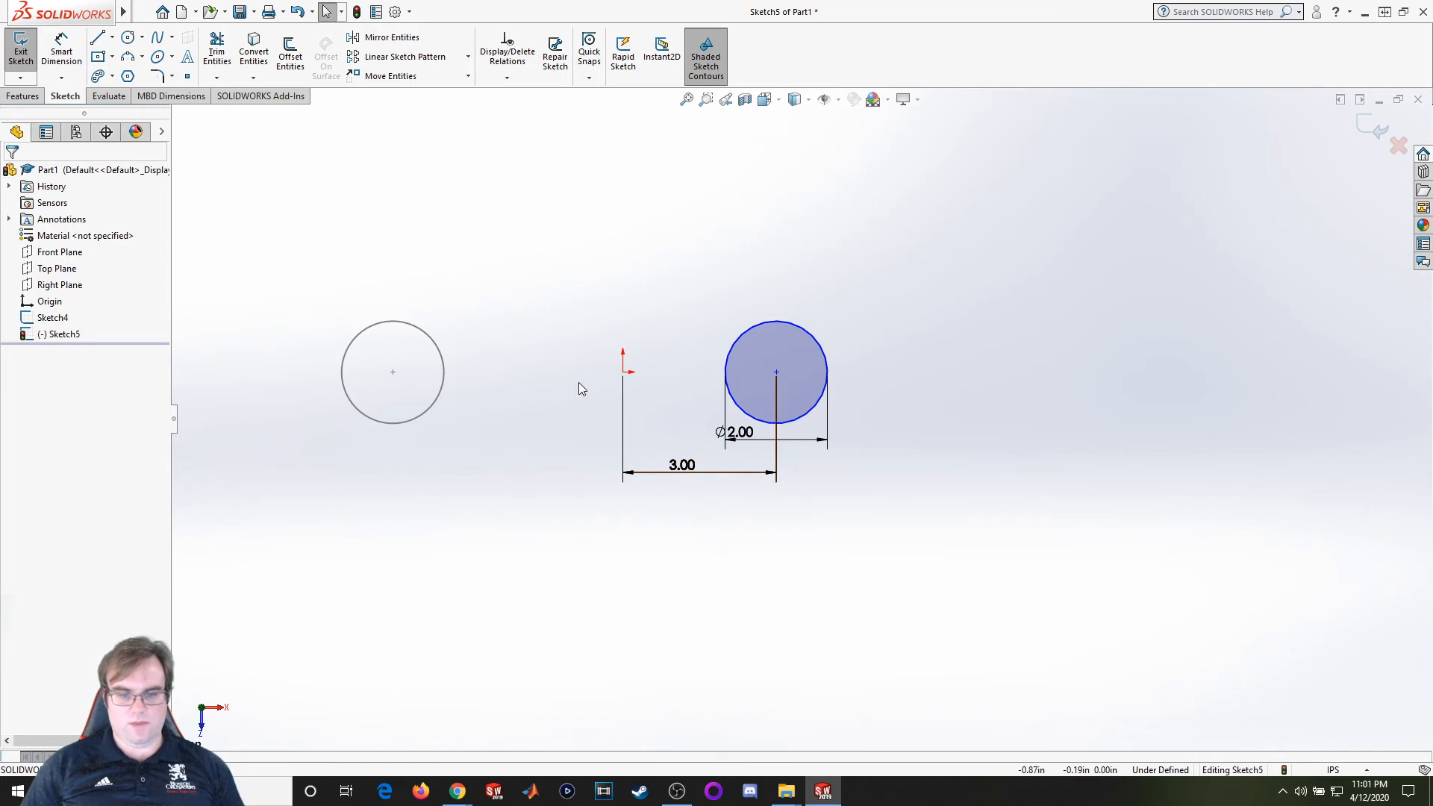
Add a horizontal relation between the origin and the center of the second circle
click(624, 373)
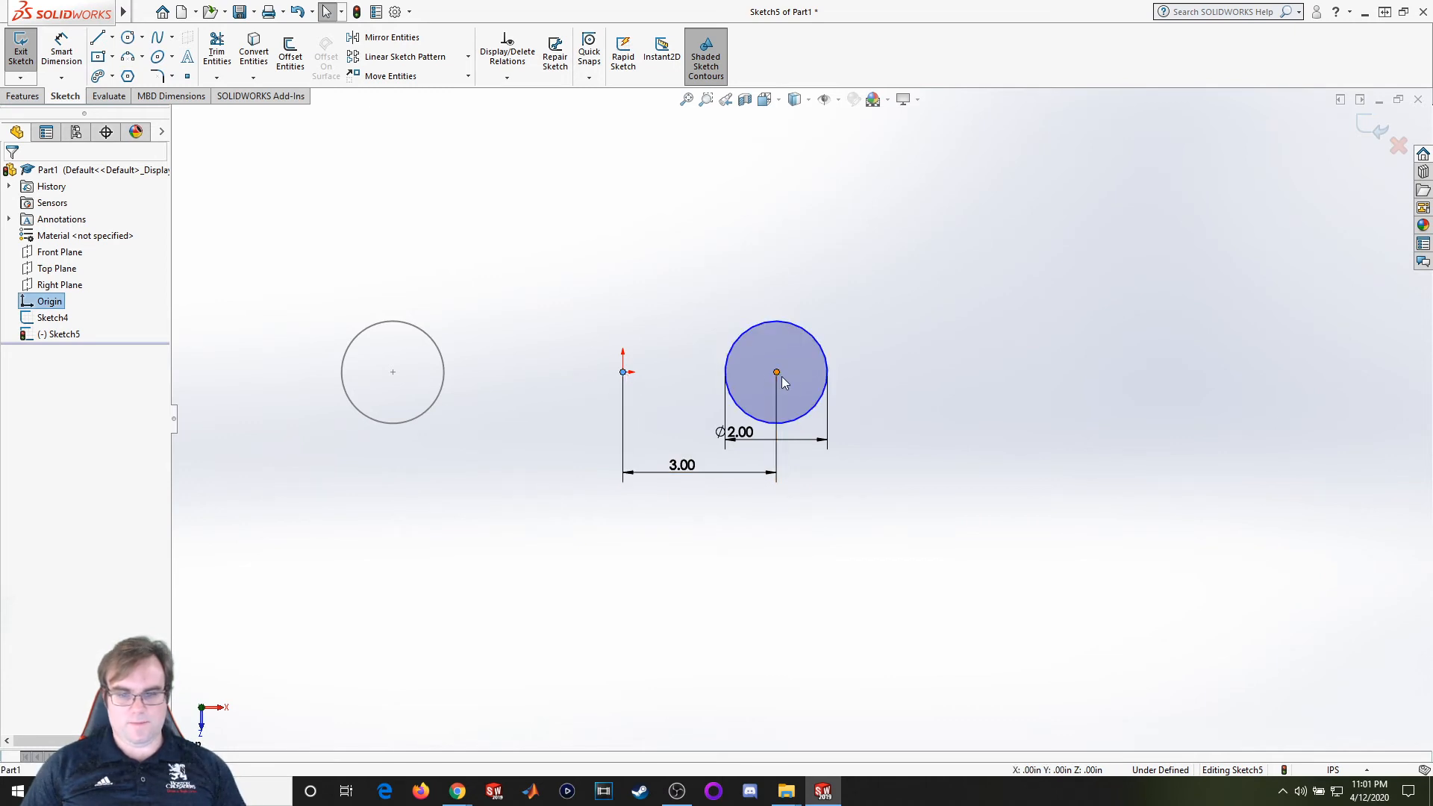
ctrl+click(777, 373)
click(38, 431)
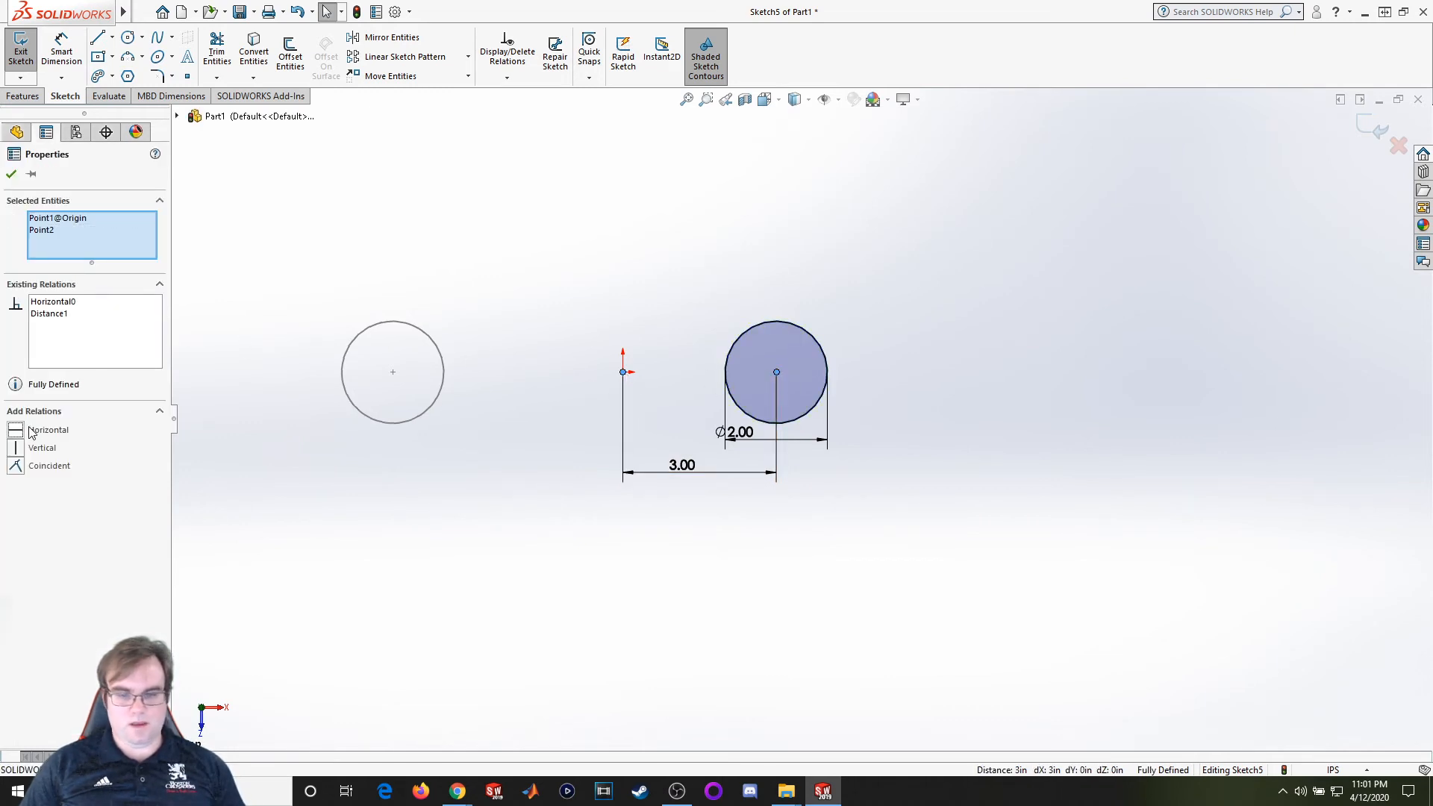
click(12, 173)
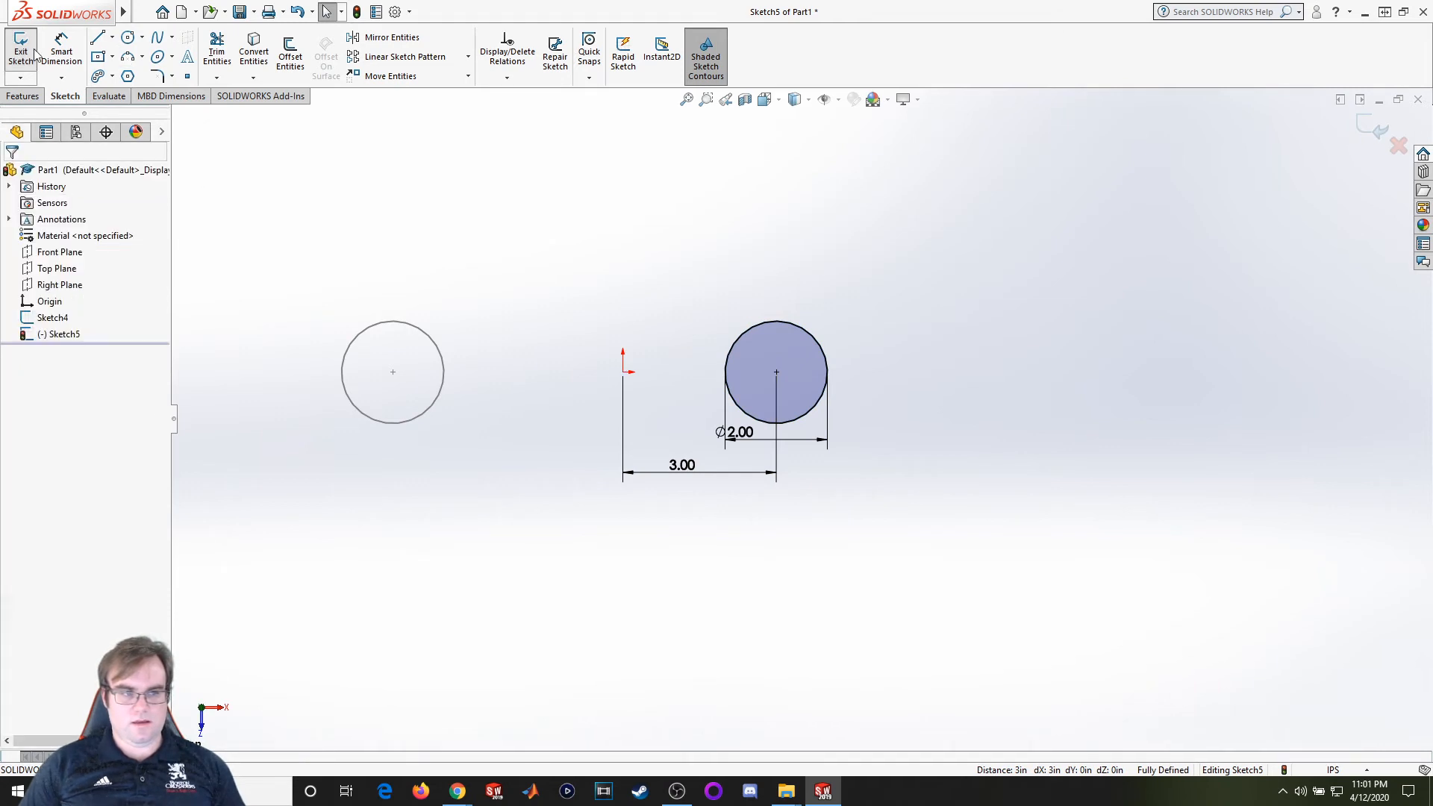
Set the second circle's diameter to 1.75 in and finish the sketch
click(61, 51)
click(754, 432)
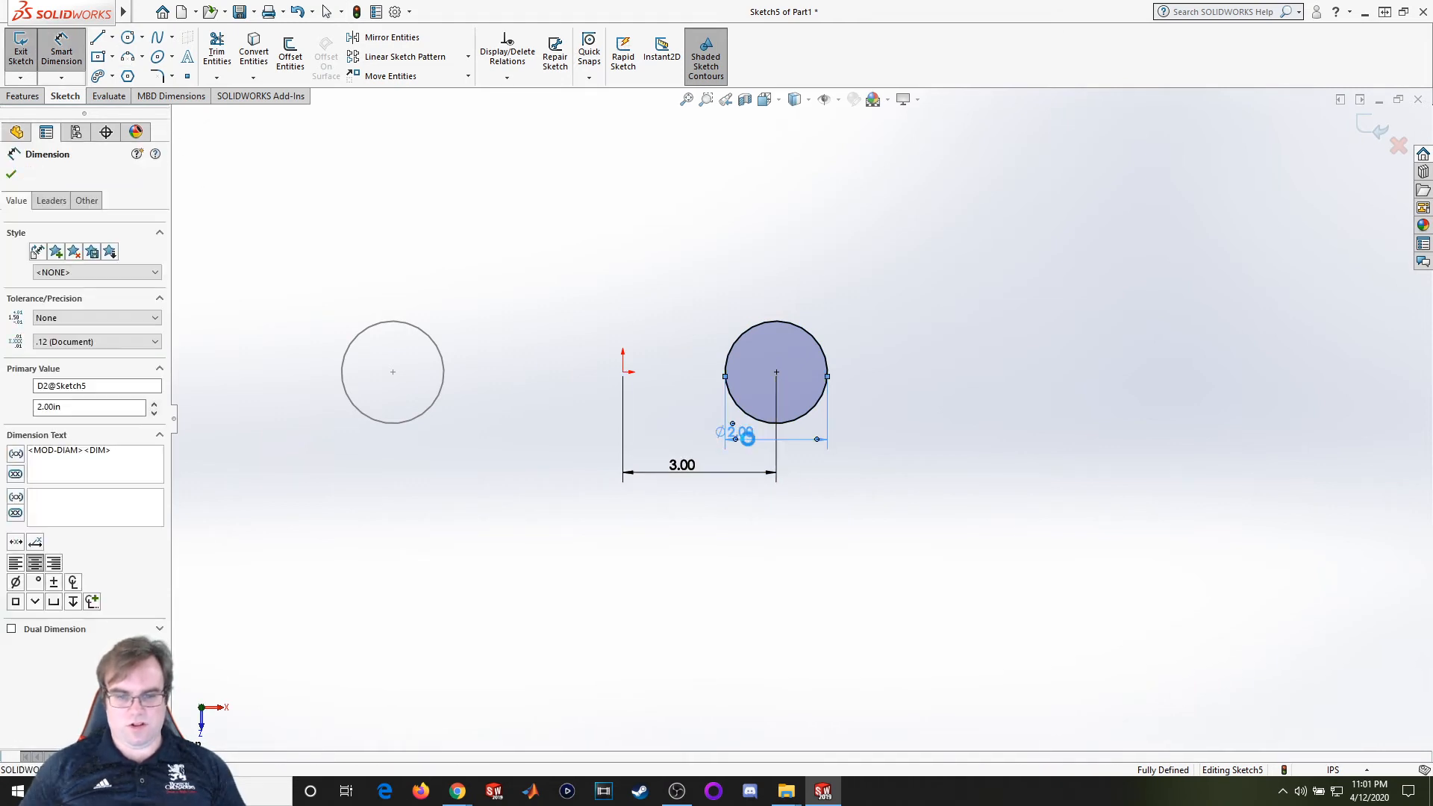
text(1.75)
key(Return)
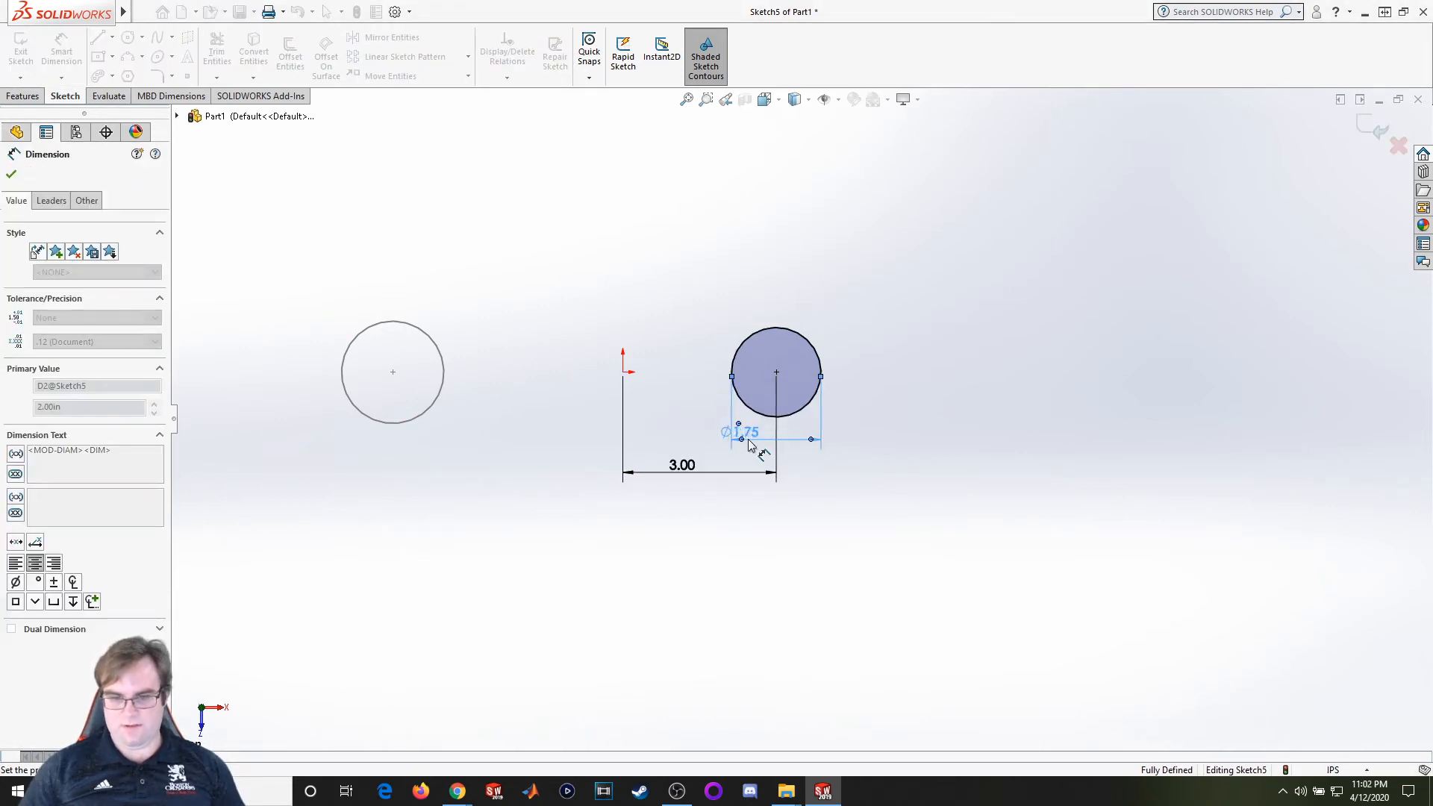
click(12, 175)
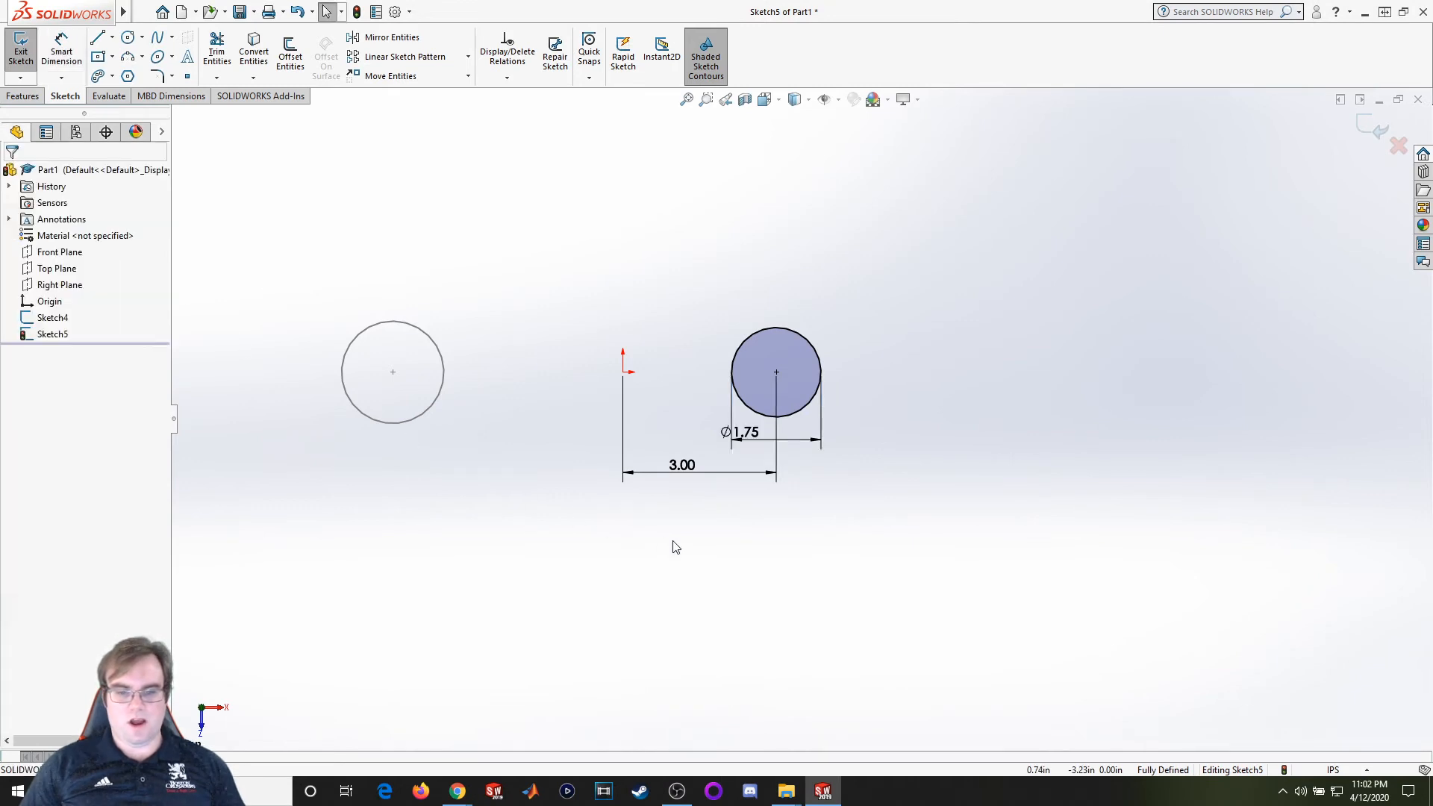
click(21, 51)
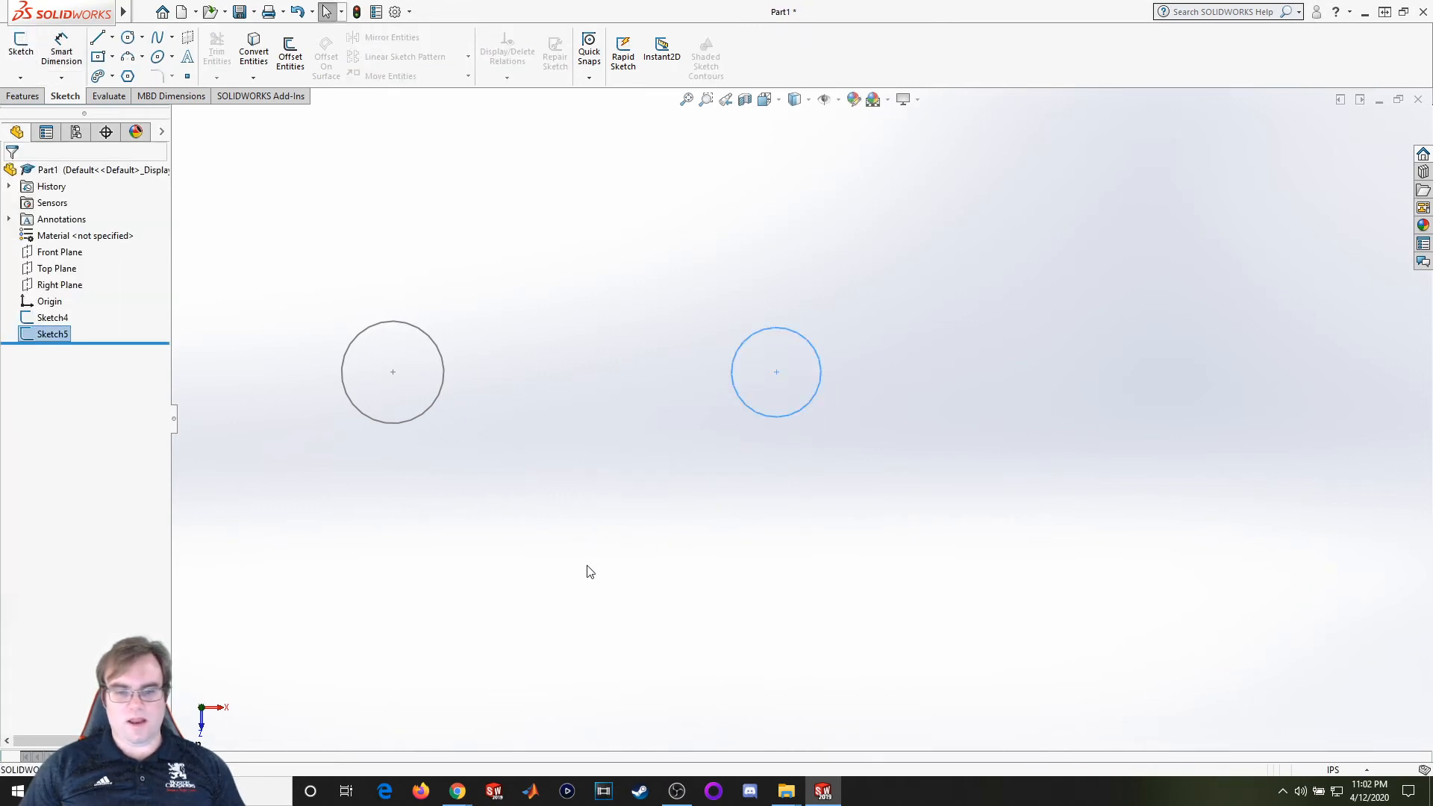
middle_drag(587, 569, 578, 285)
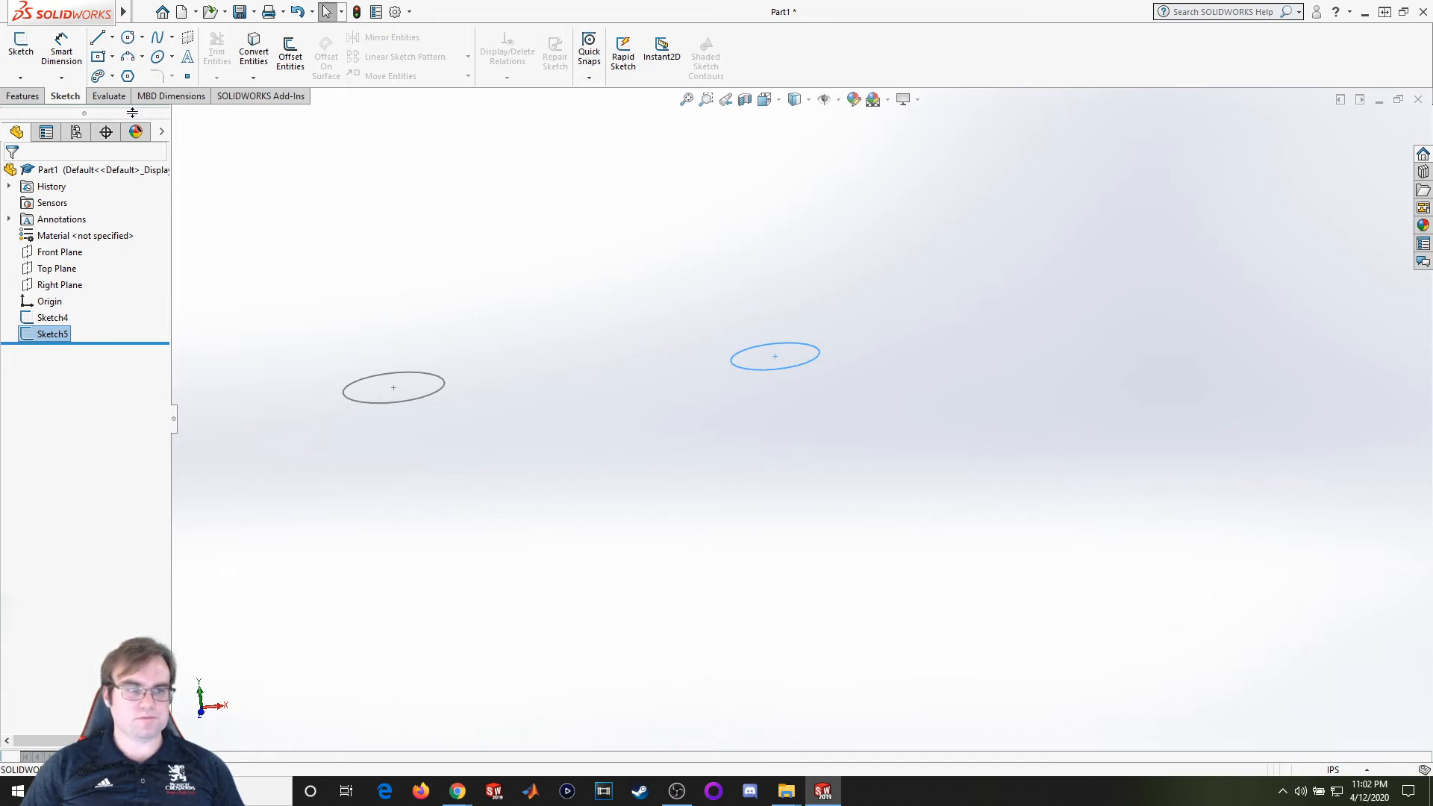
click(22, 47)
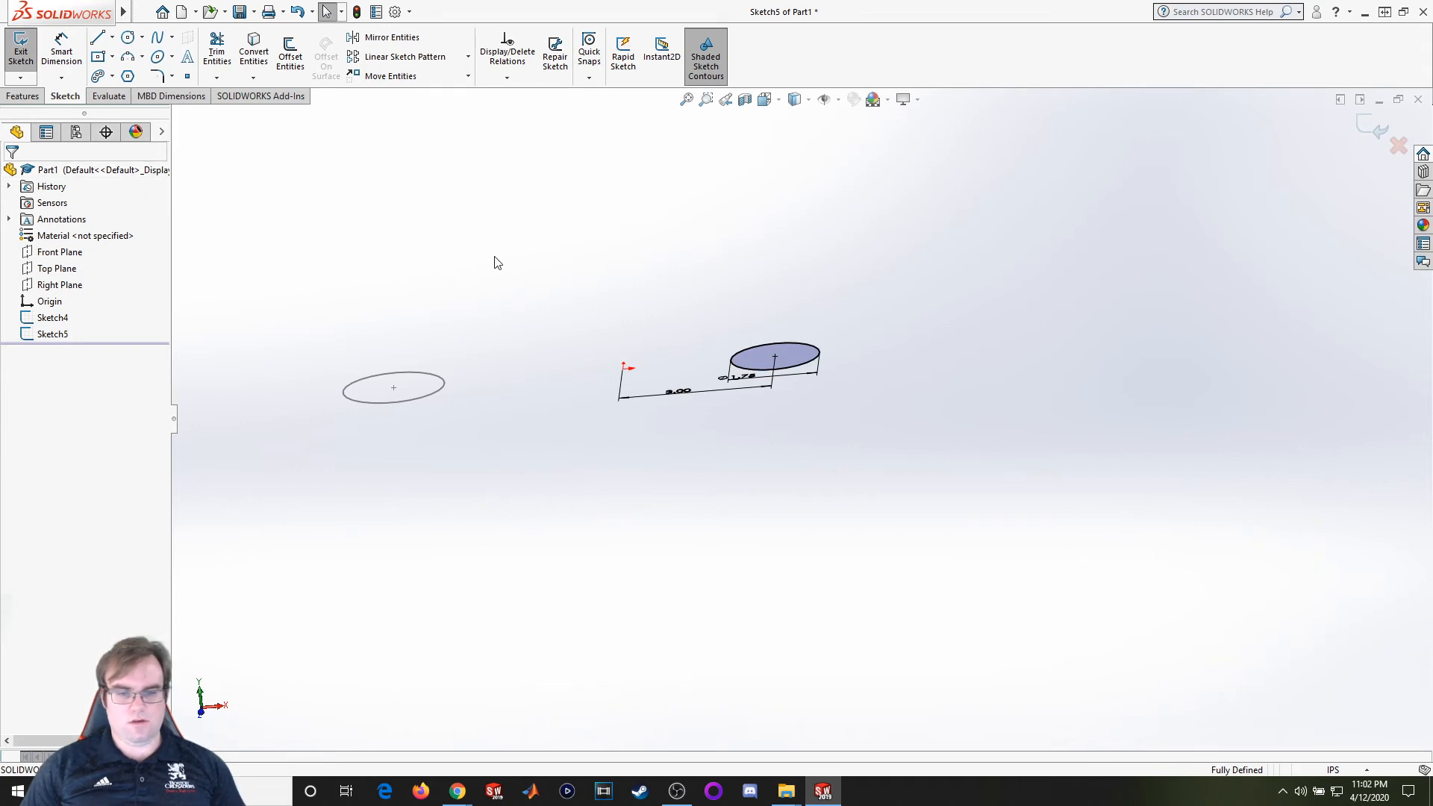
click(23, 54)
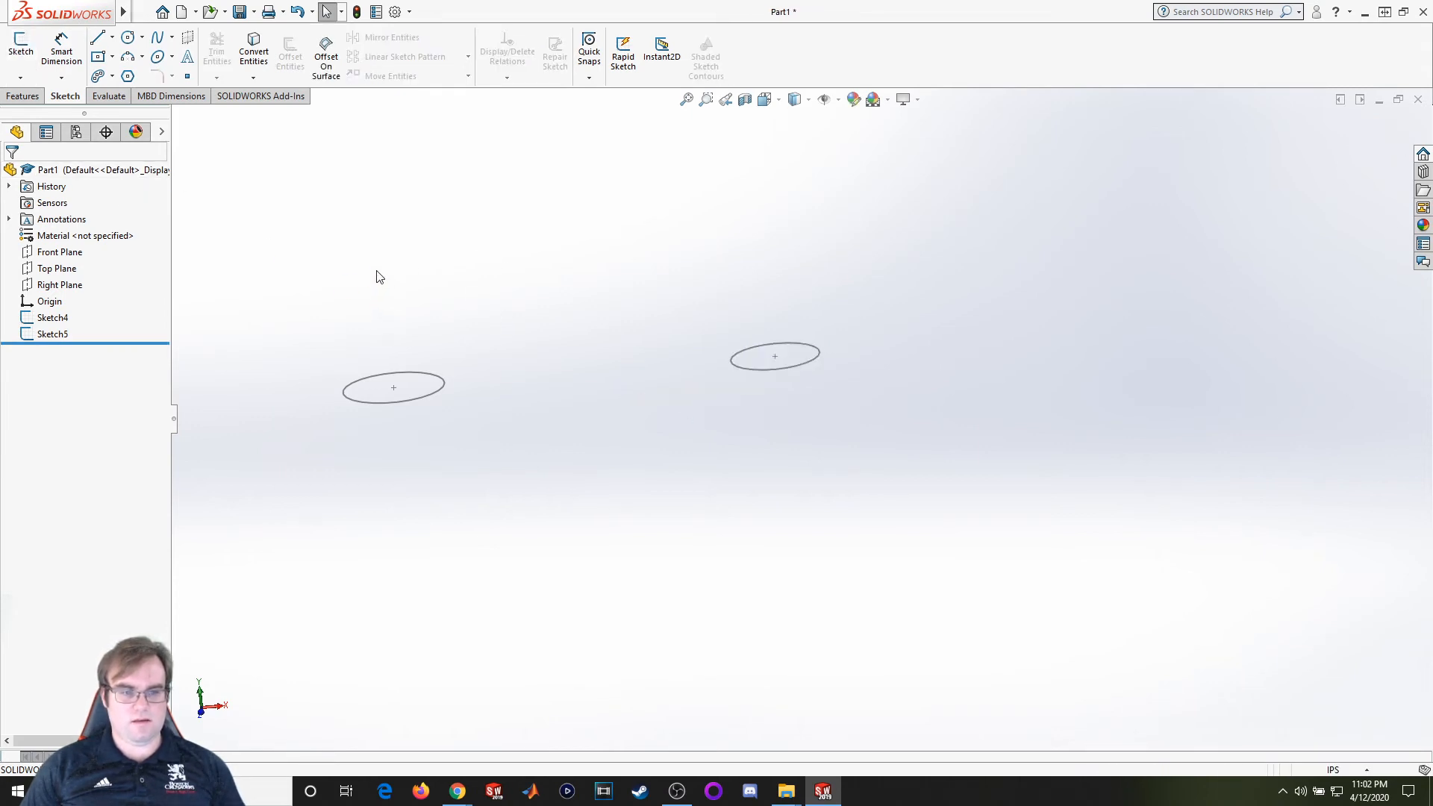
Start a sketch on the Right Plane and draw a circle about 0.65 in in diameter, centered about 1.64 in directly above the origin
click(21, 46)
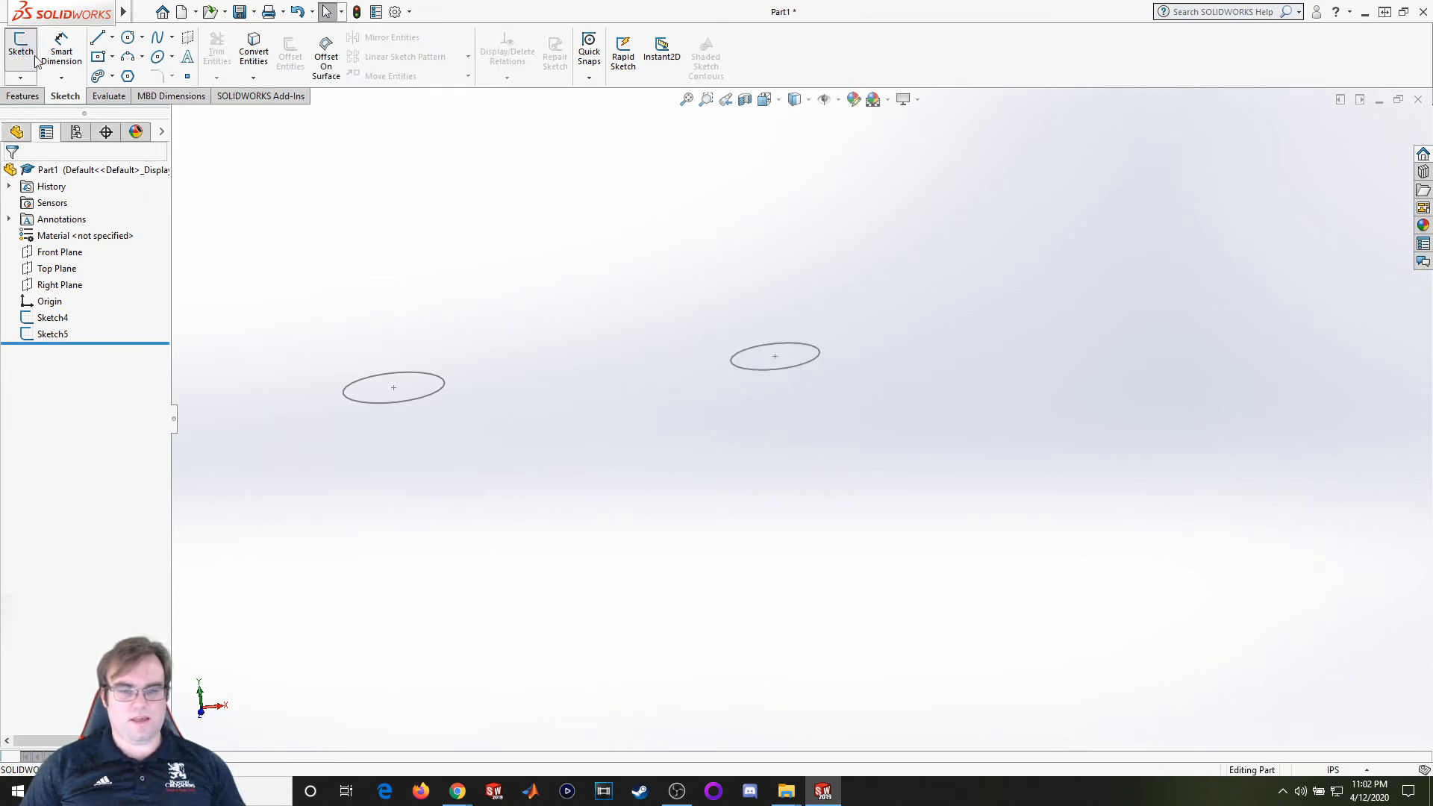
click(178, 117)
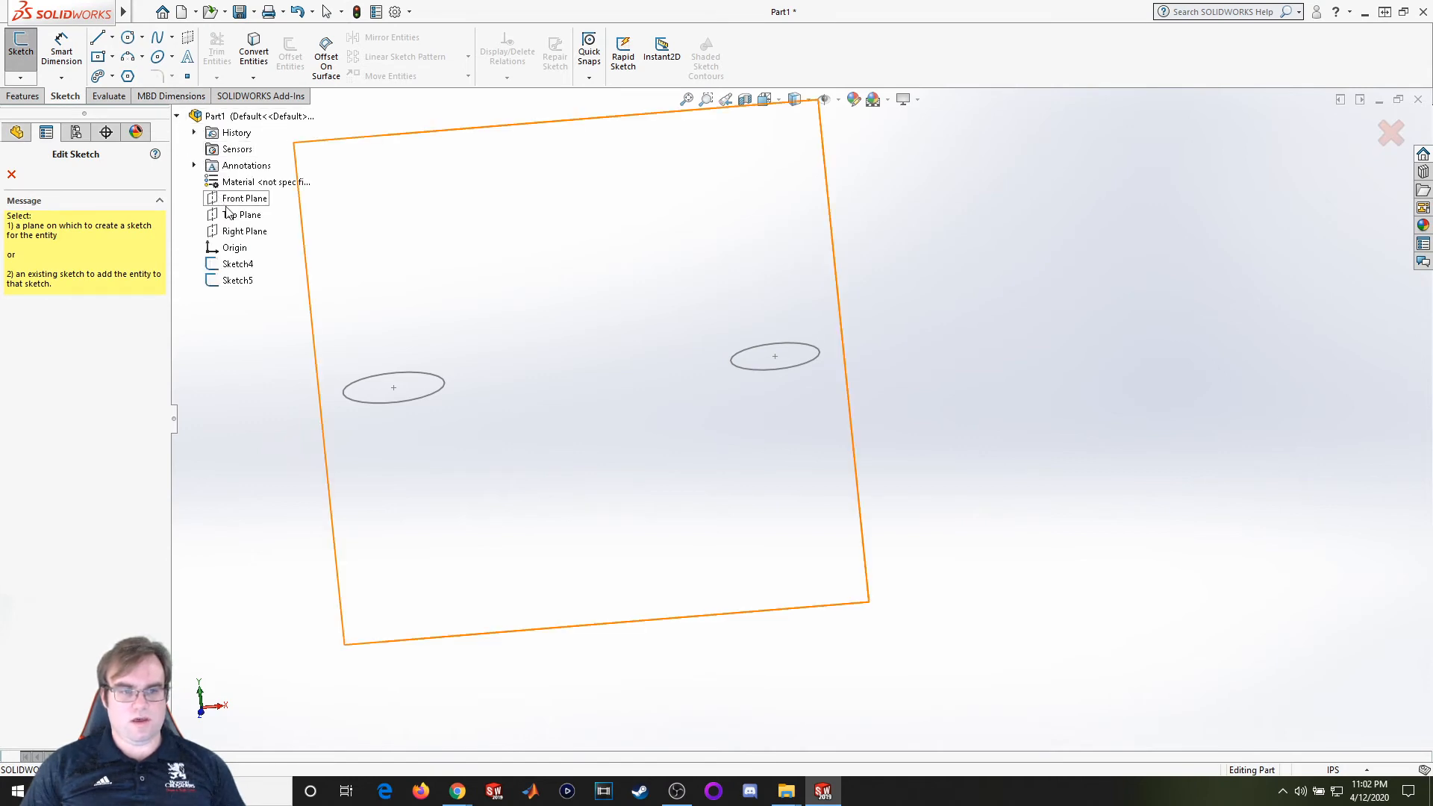
click(233, 236)
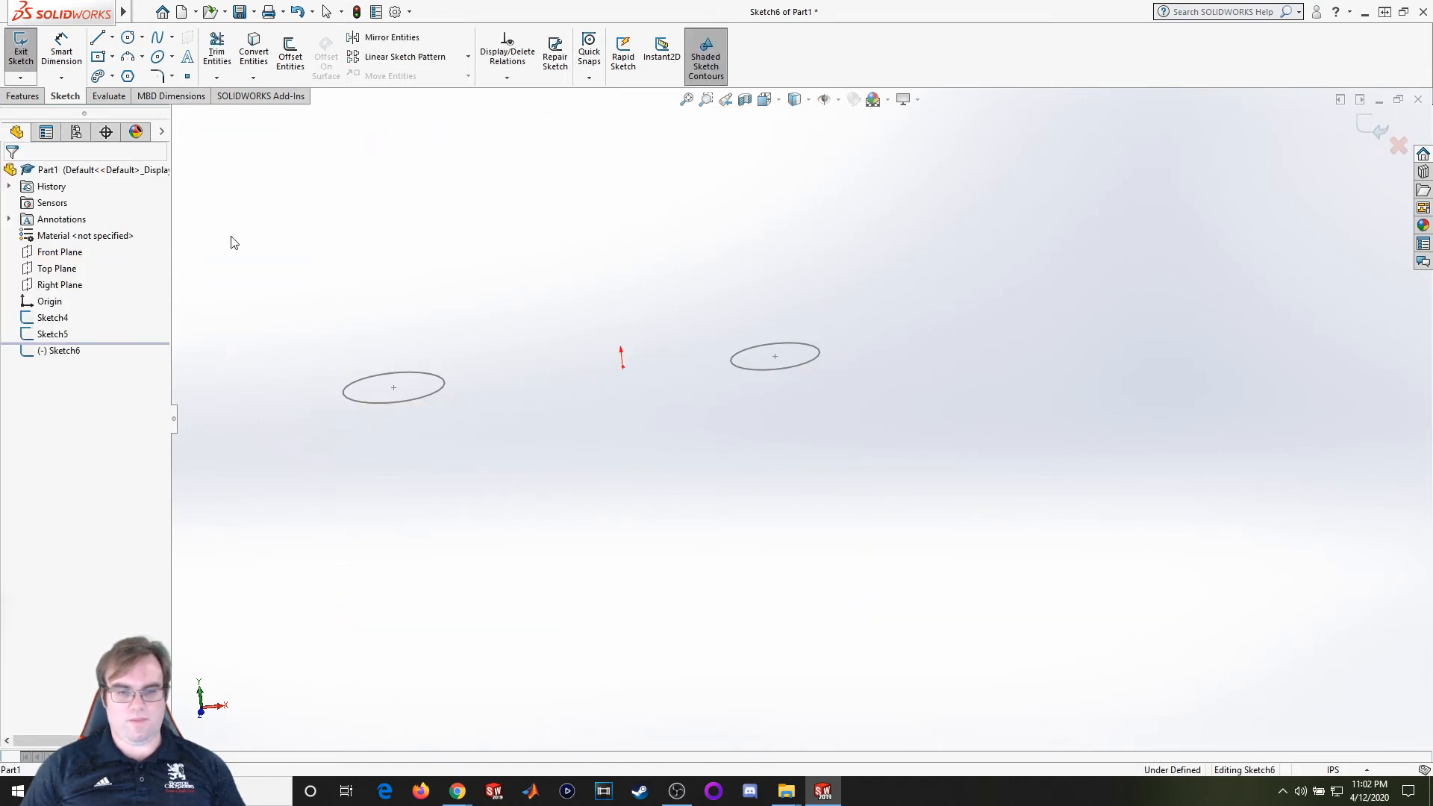
key(space)
click(780, 398)
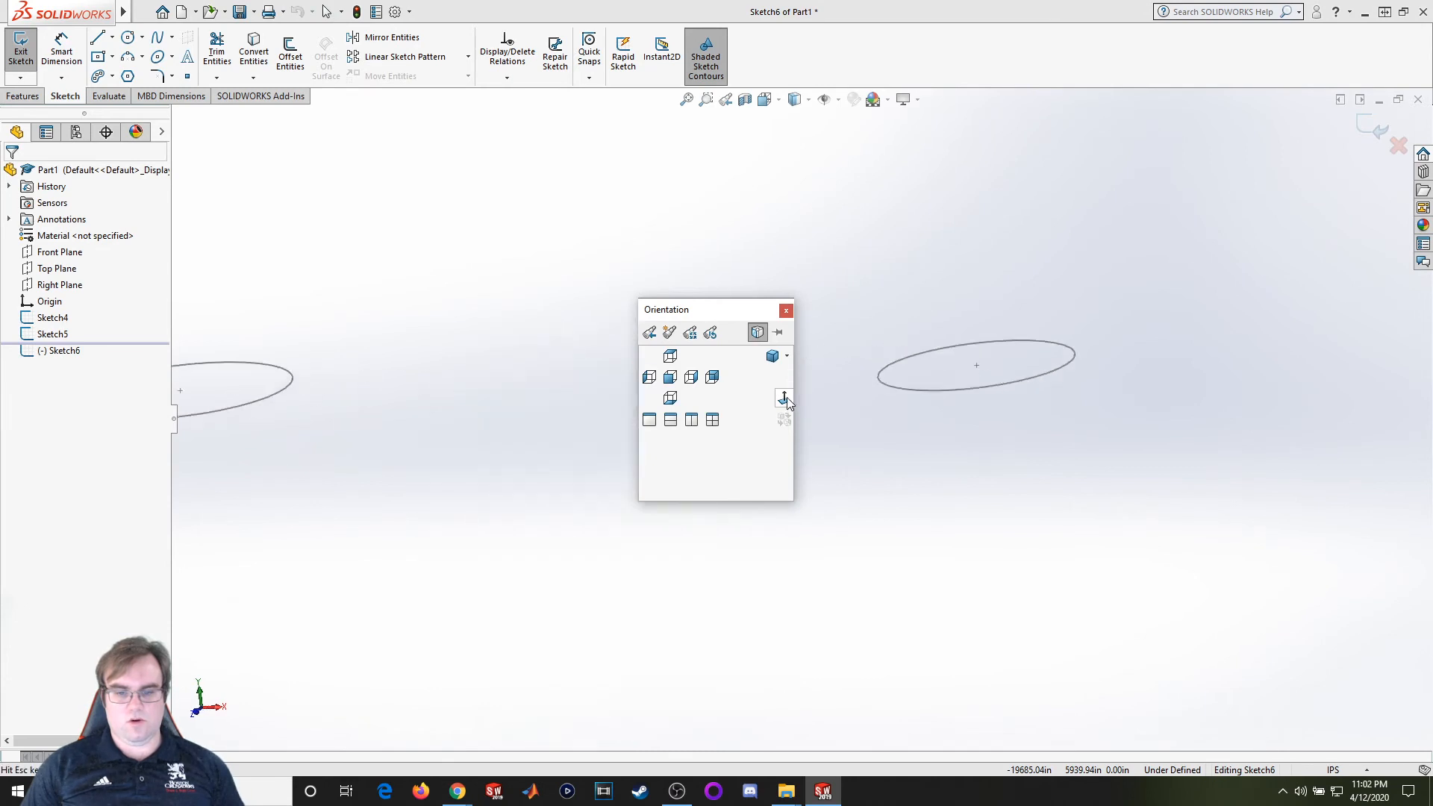
click(129, 39)
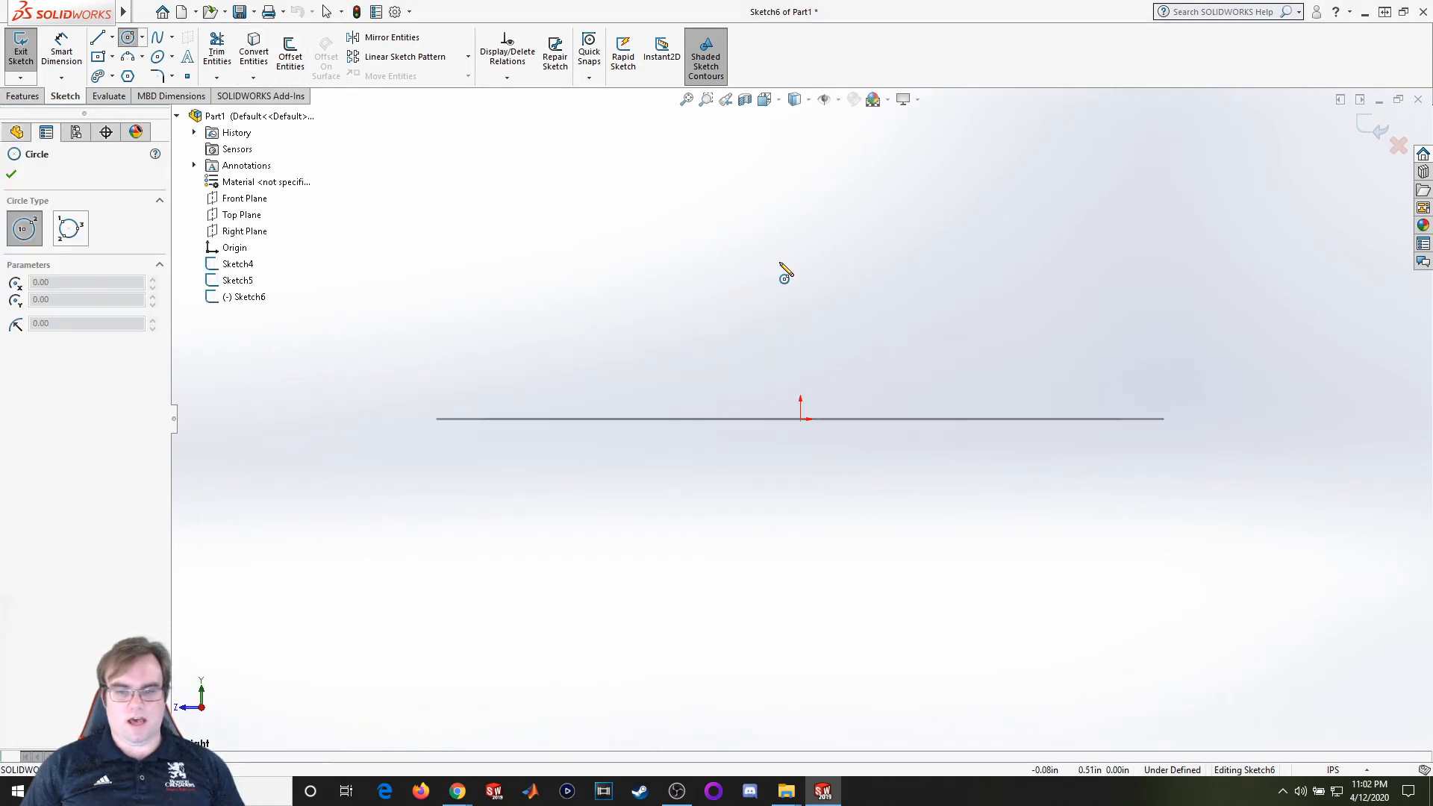
click(800, 218)
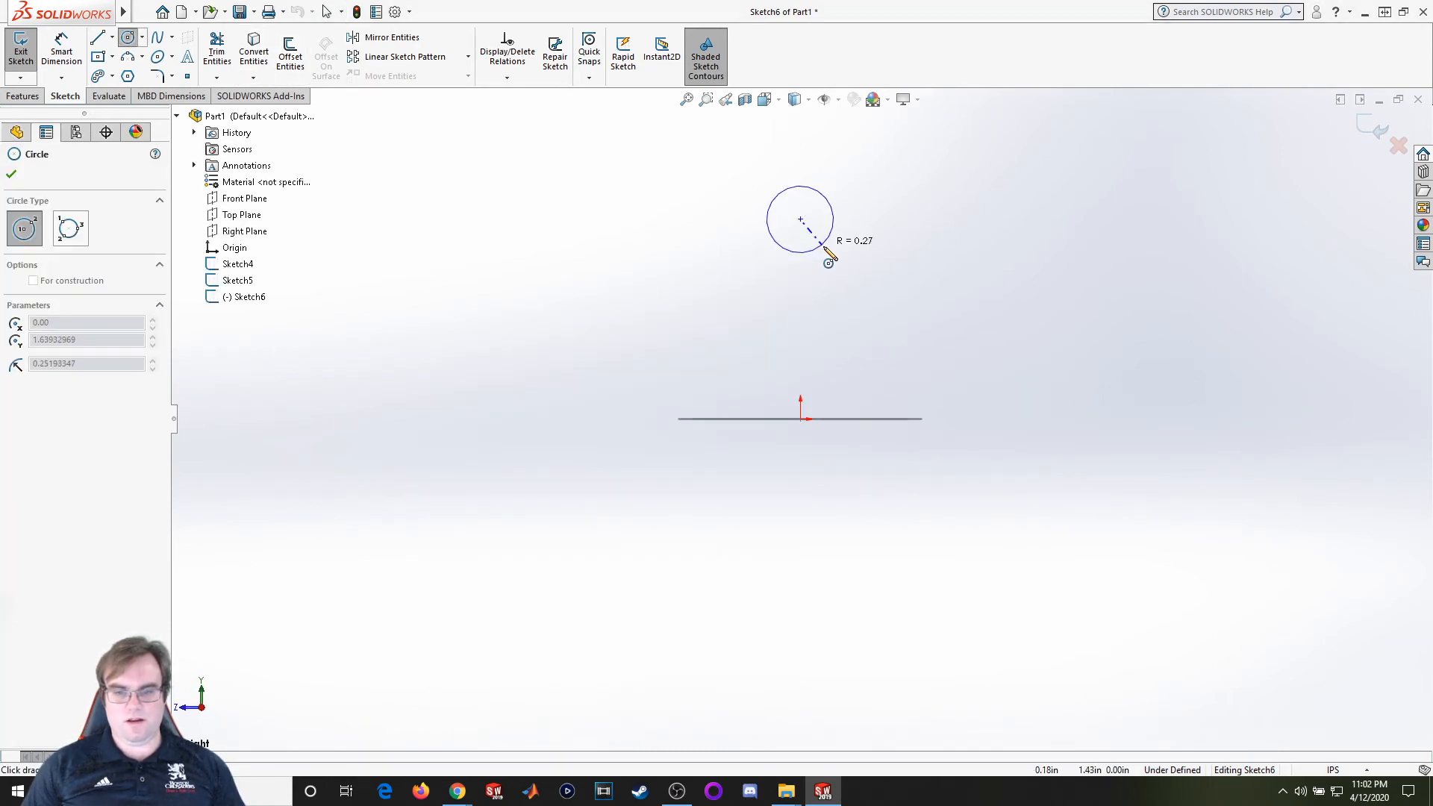
click(828, 249)
Dimension the raised circle's diameter at 1 in
click(62, 48)
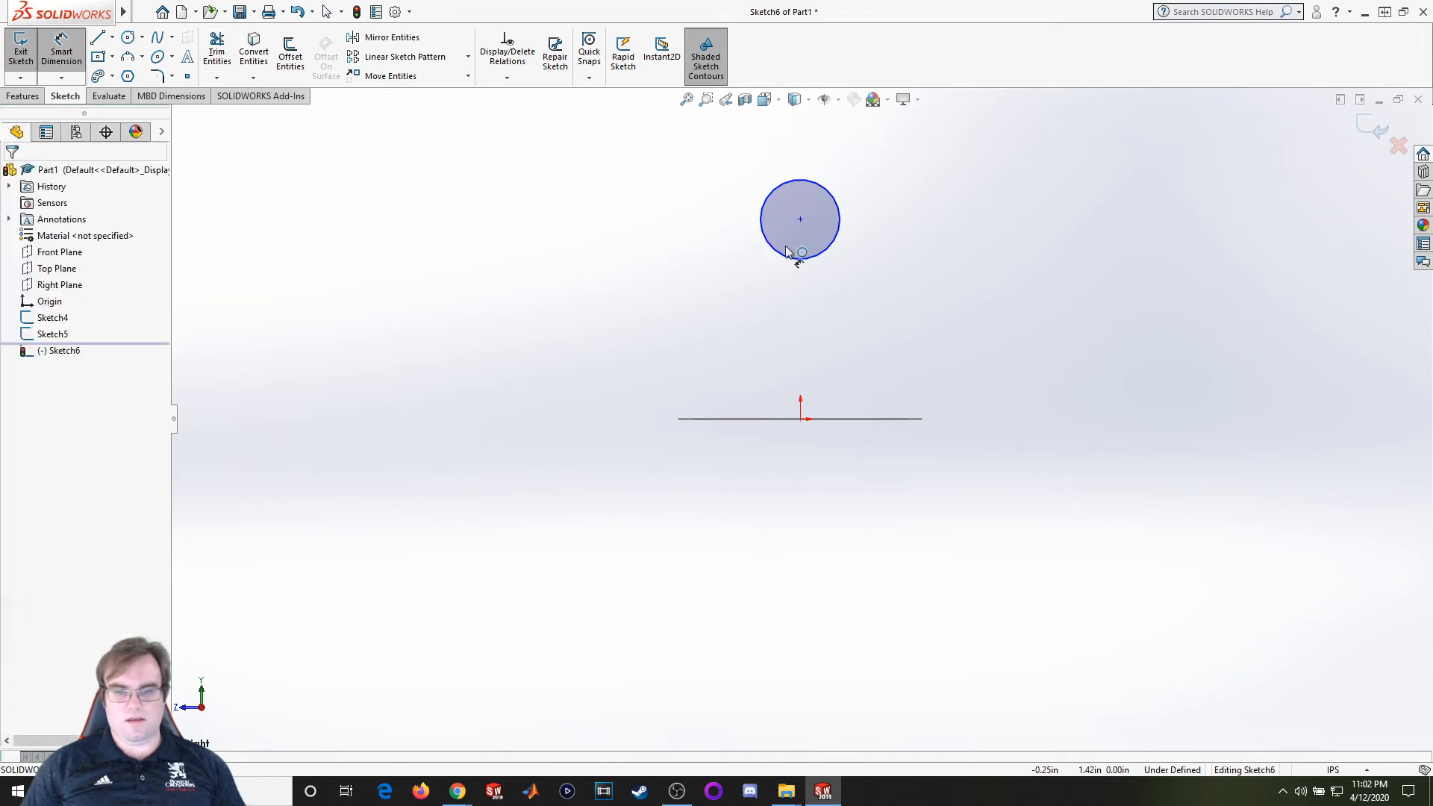
click(828, 247)
click(887, 240)
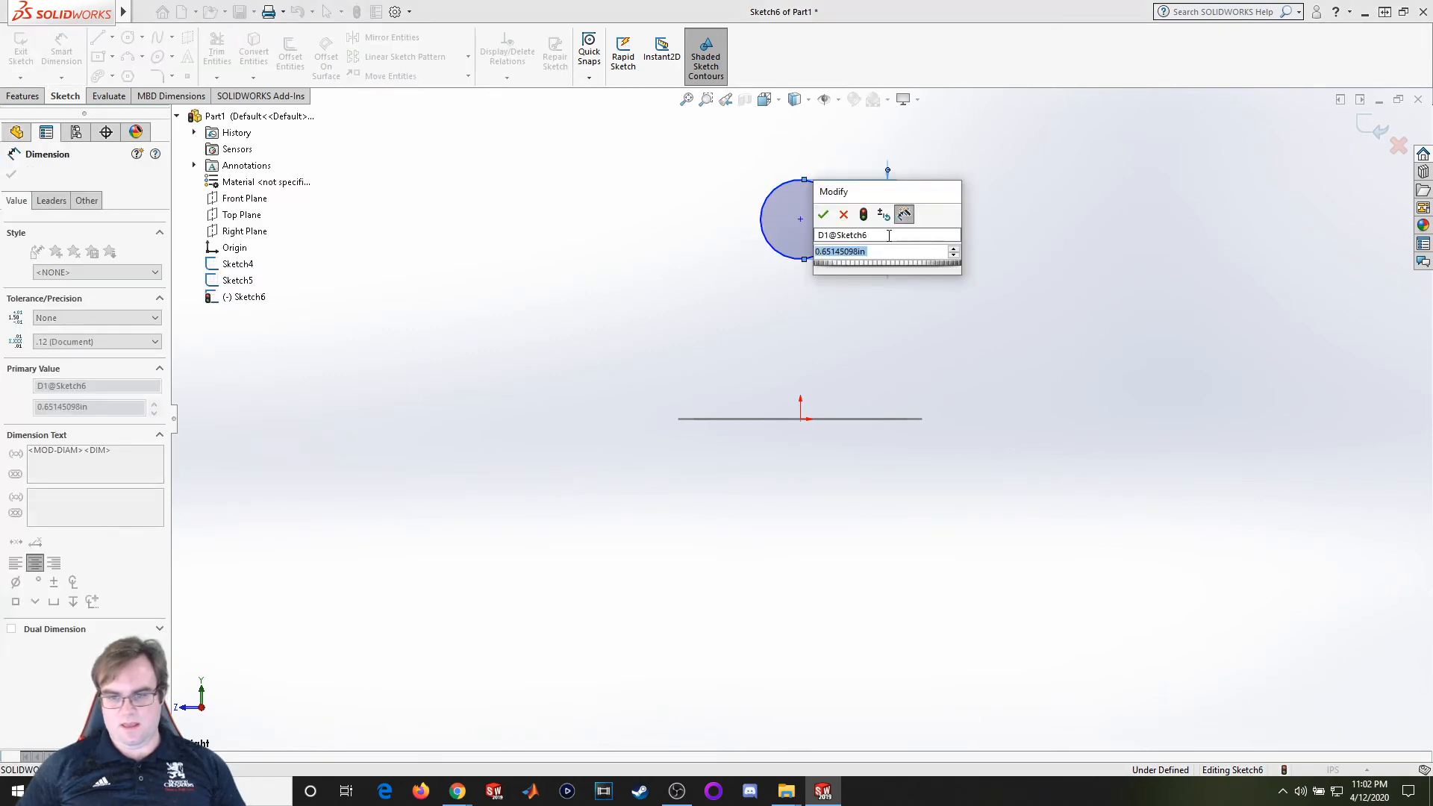
text(1)
key(Return)
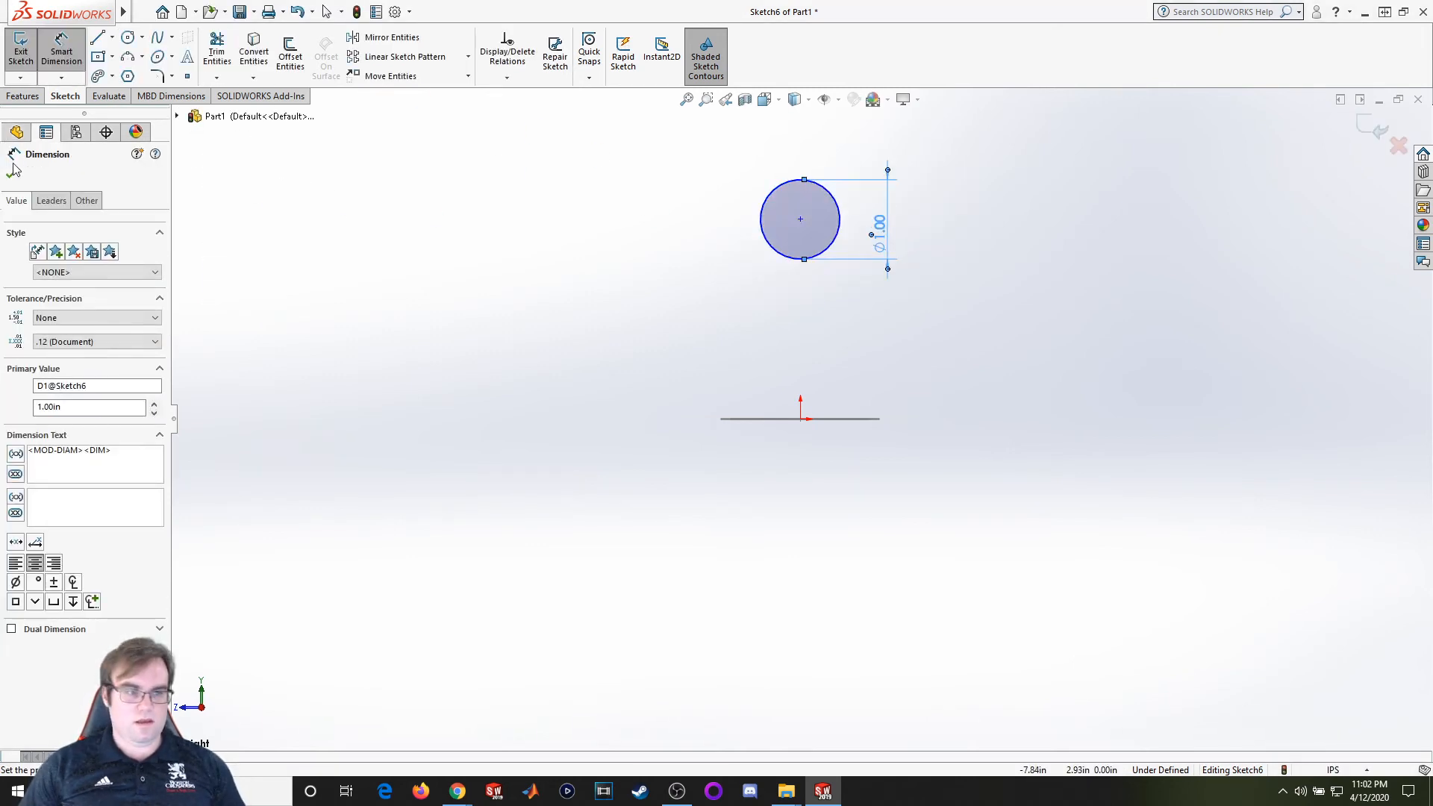
Dimension the distance from the origin to the raised circle's center at 2.5 in and close the dimension tool
click(800, 220)
click(801, 419)
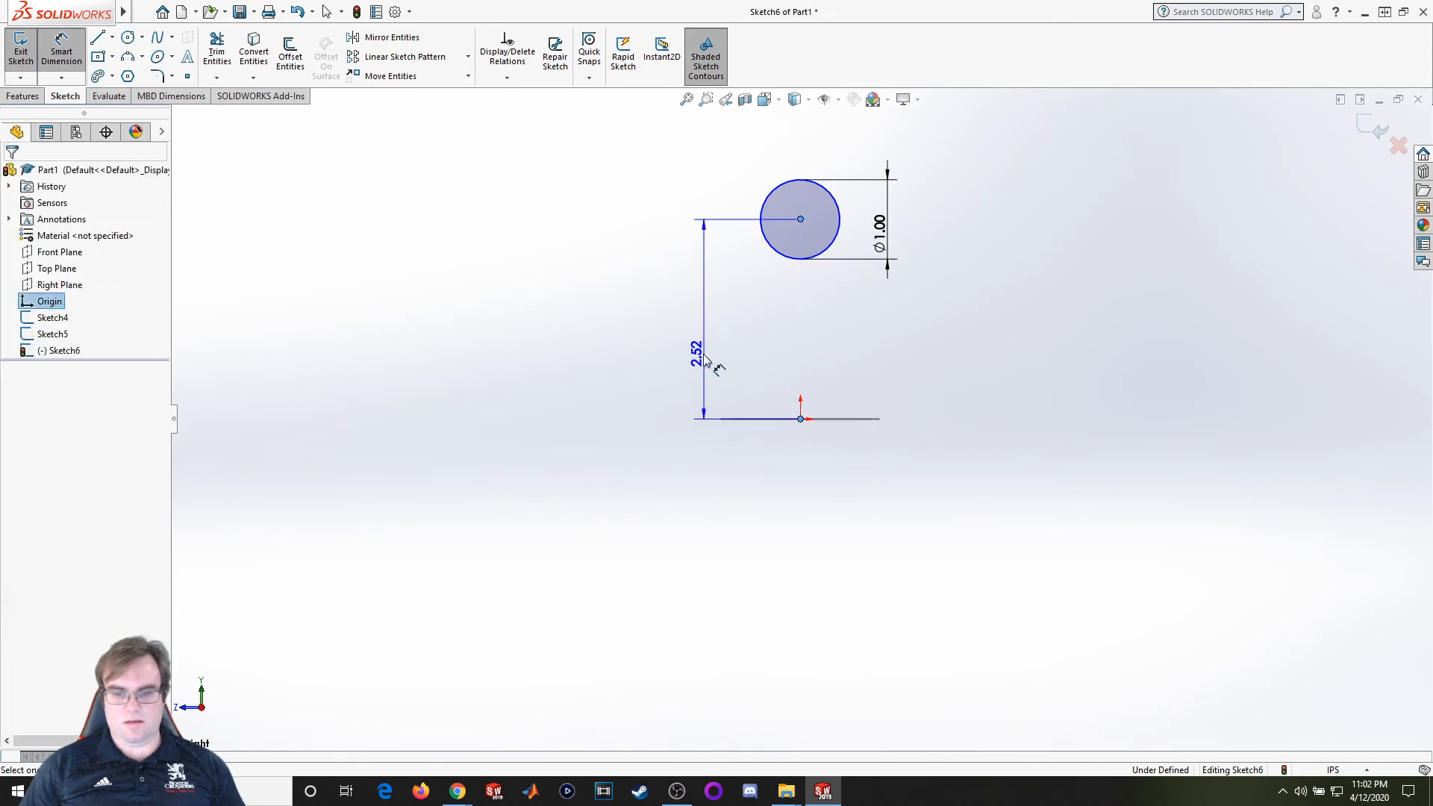
click(700, 352)
text(2.5)
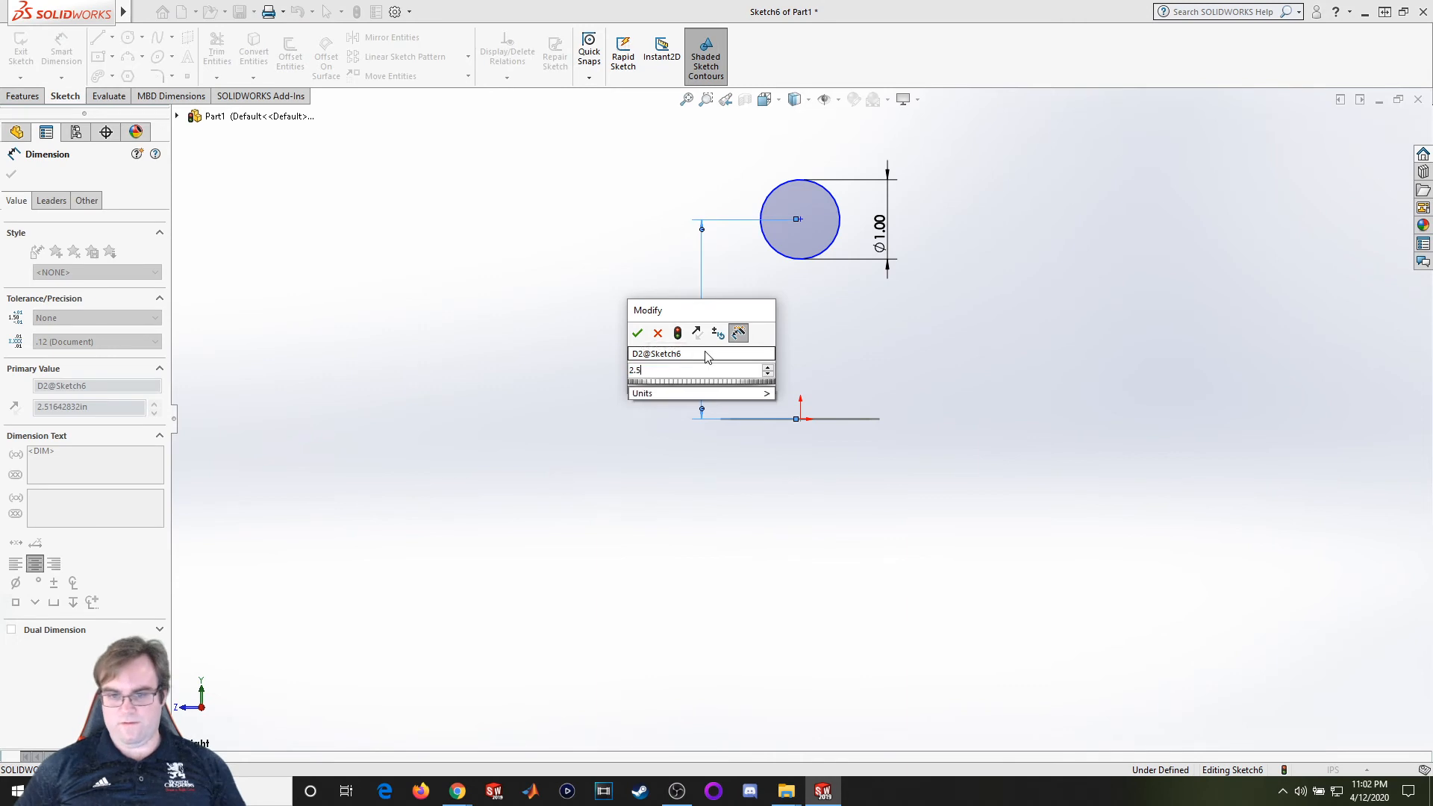
key(Return)
key(Escape)
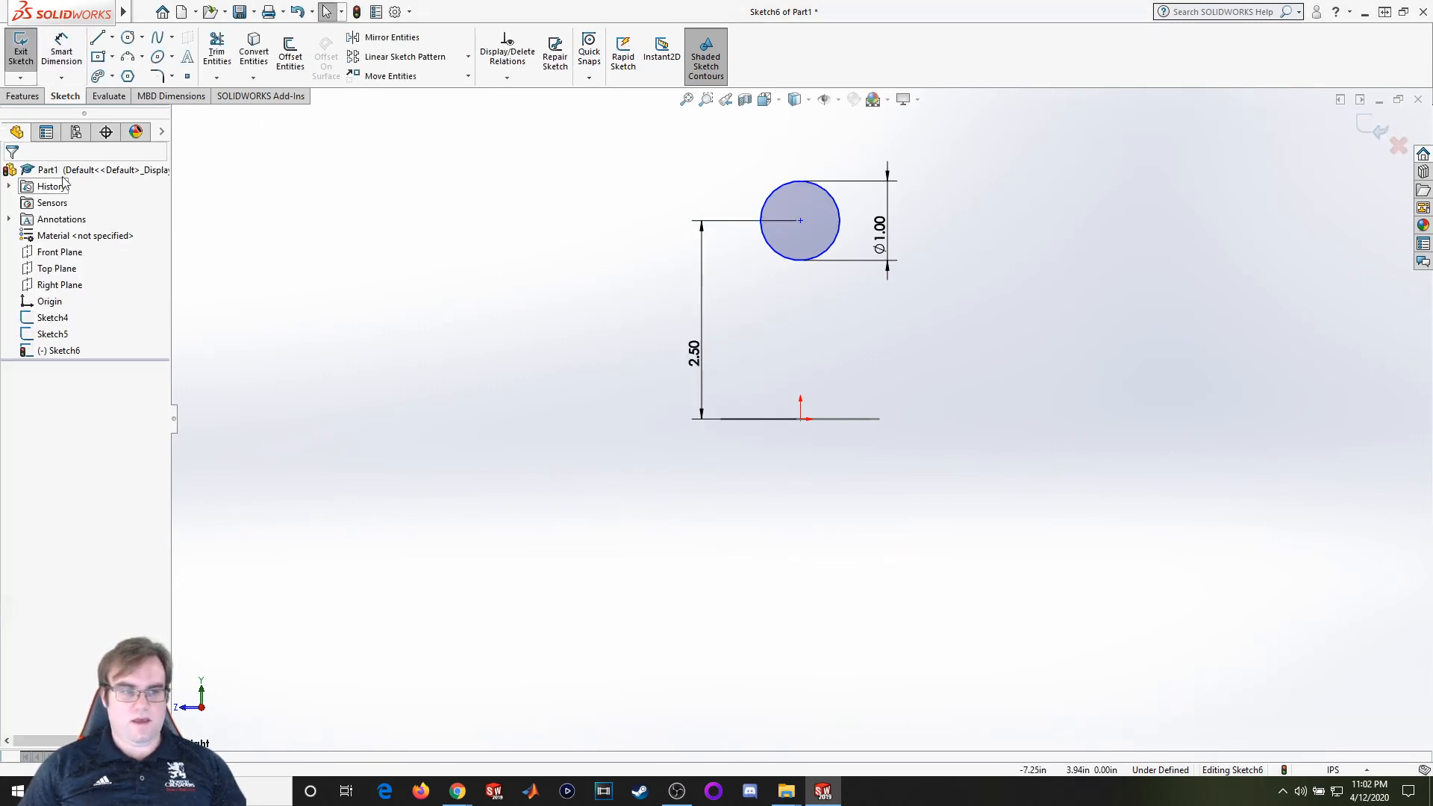
Add a vertical relation between the raised circle's center and the origin, and finish the sketch
click(802, 223)
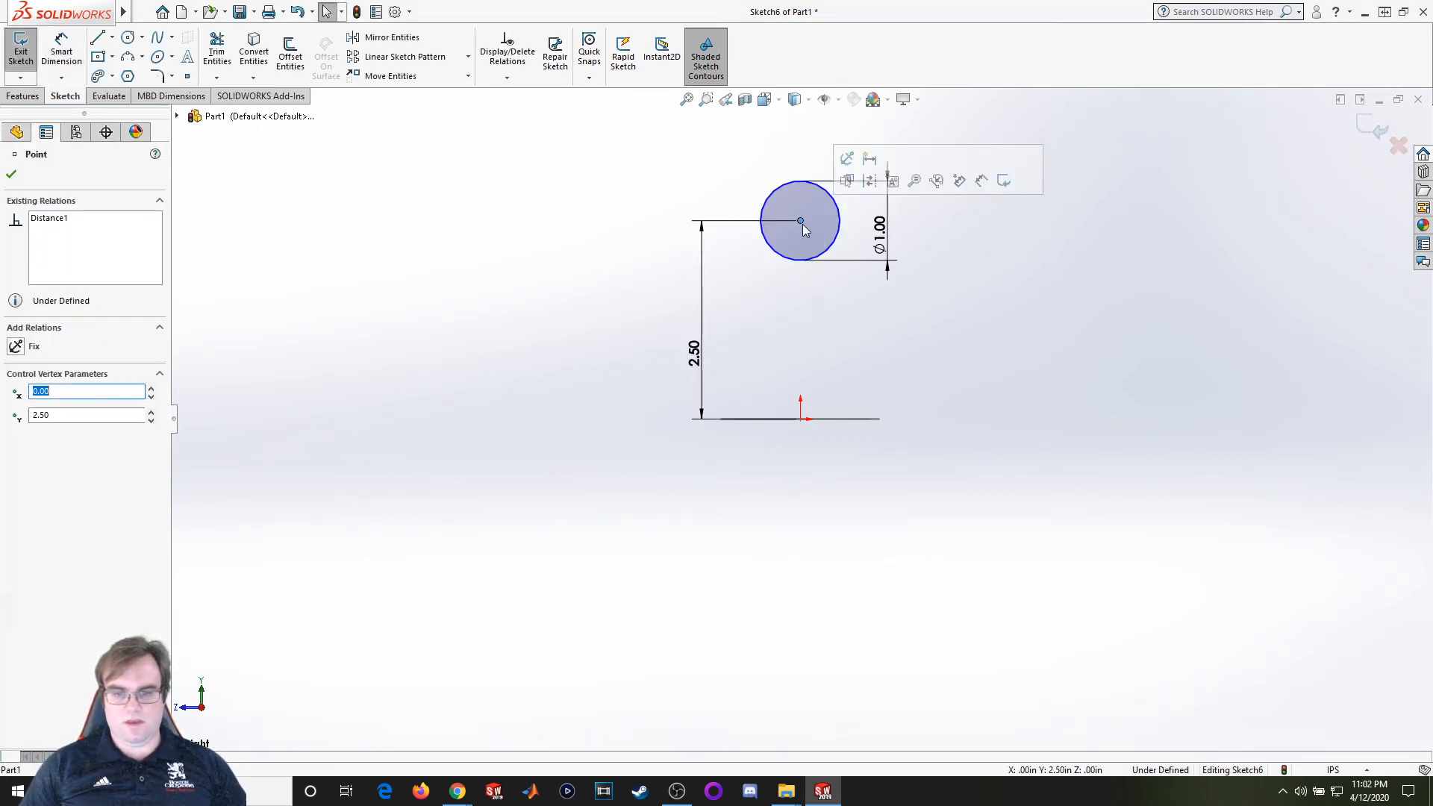
ctrl+click(808, 400)
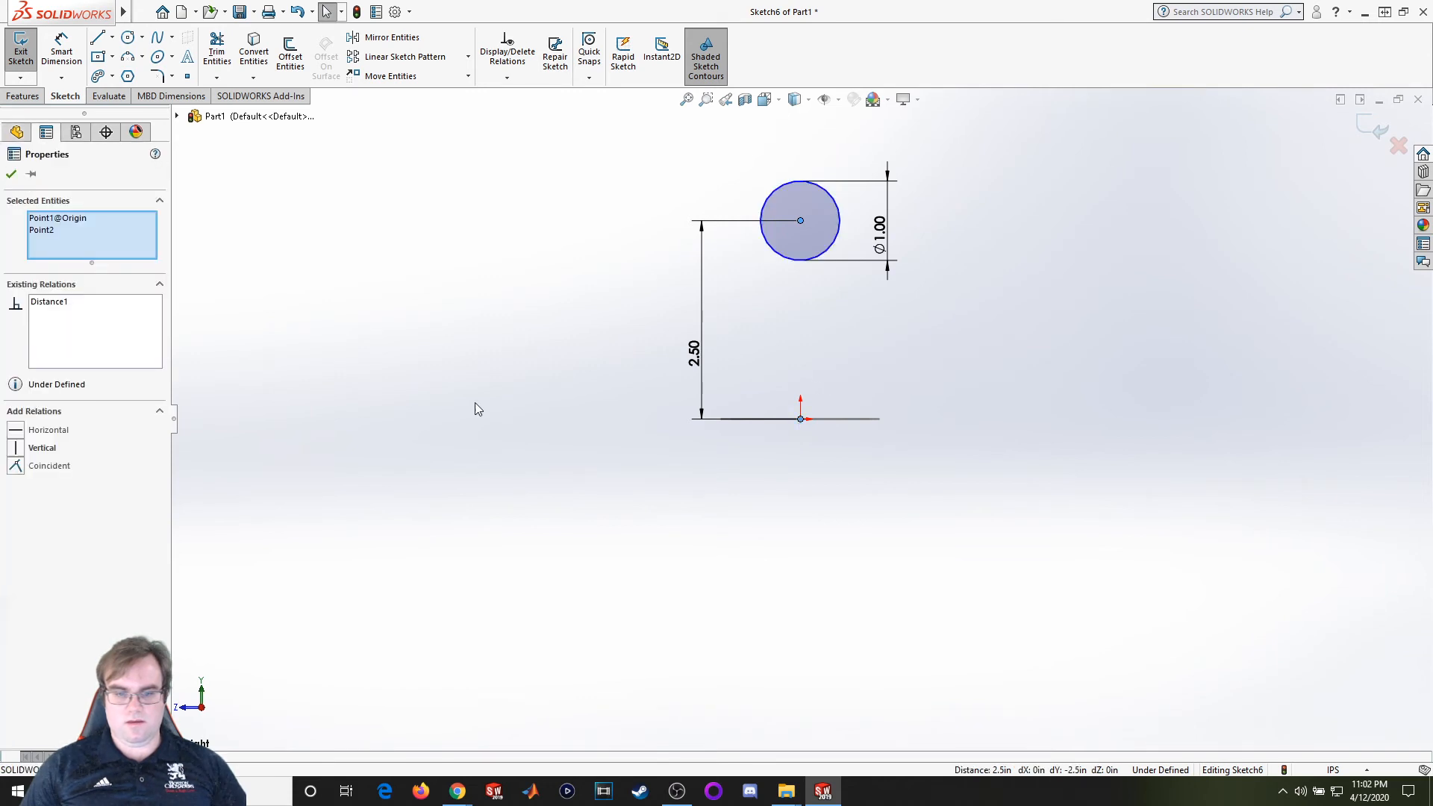
click(40, 448)
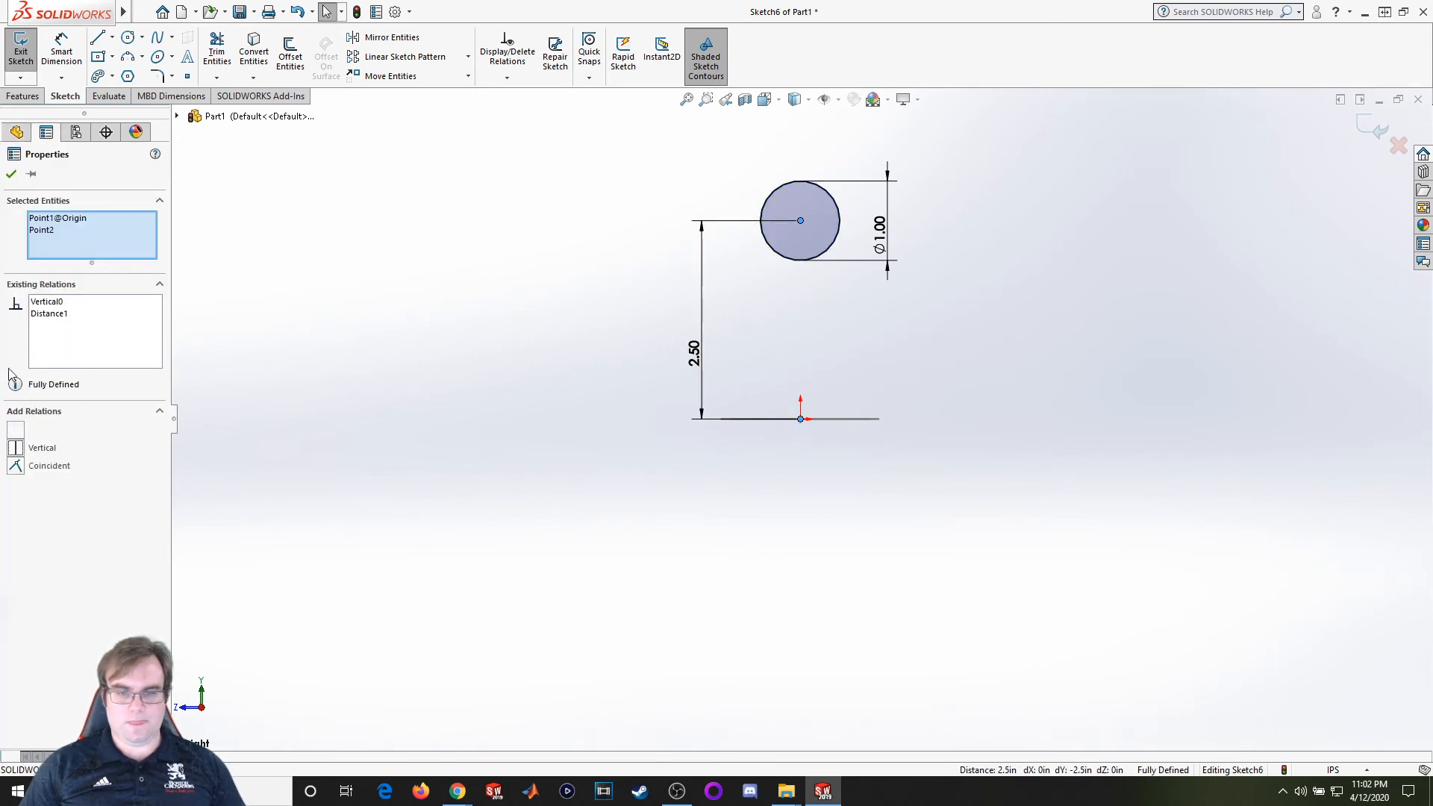
click(11, 178)
mouse_move(543, 416)
middle_down()
mouse_move(522, 425)
mouse_move(662, 523)
middle_up()
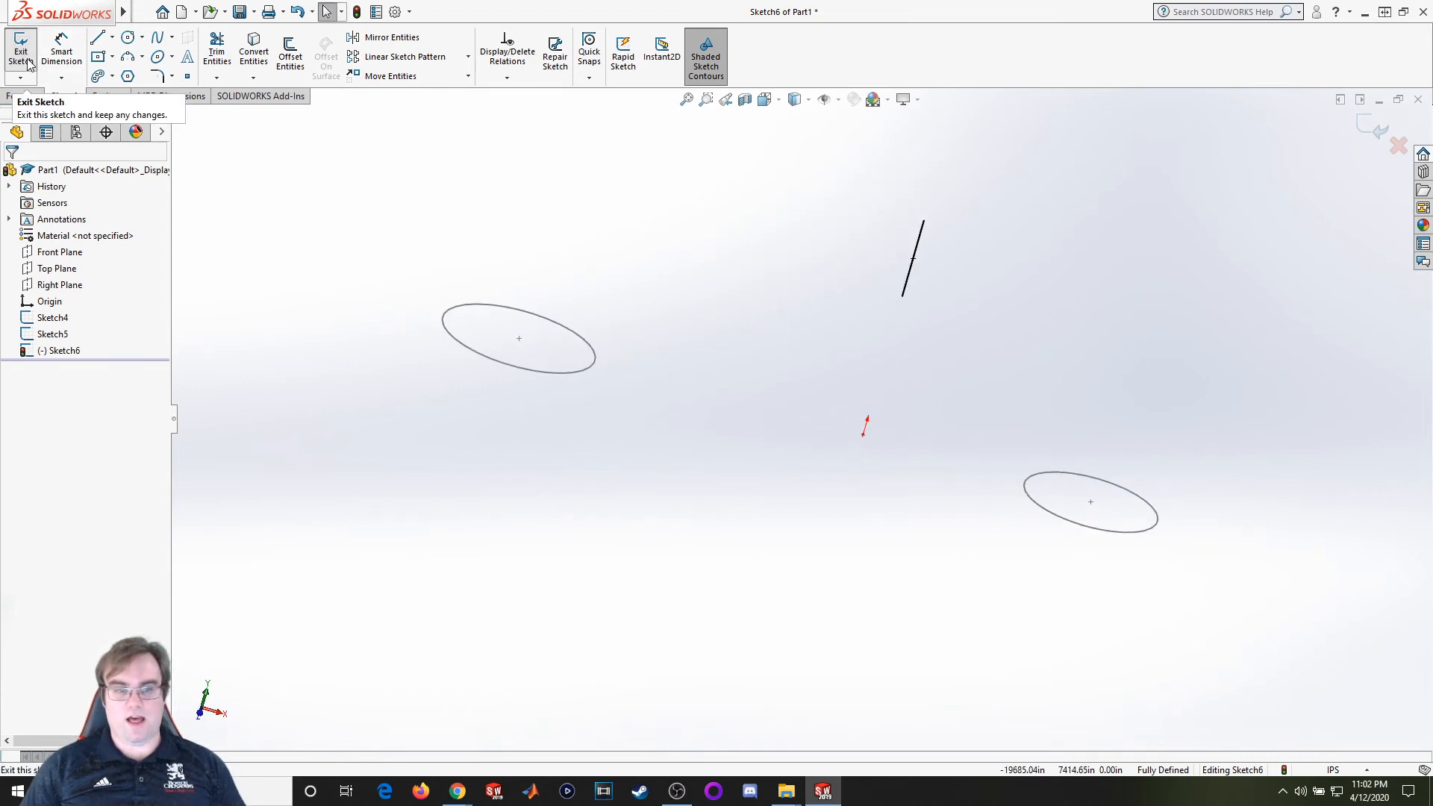
click(21, 56)
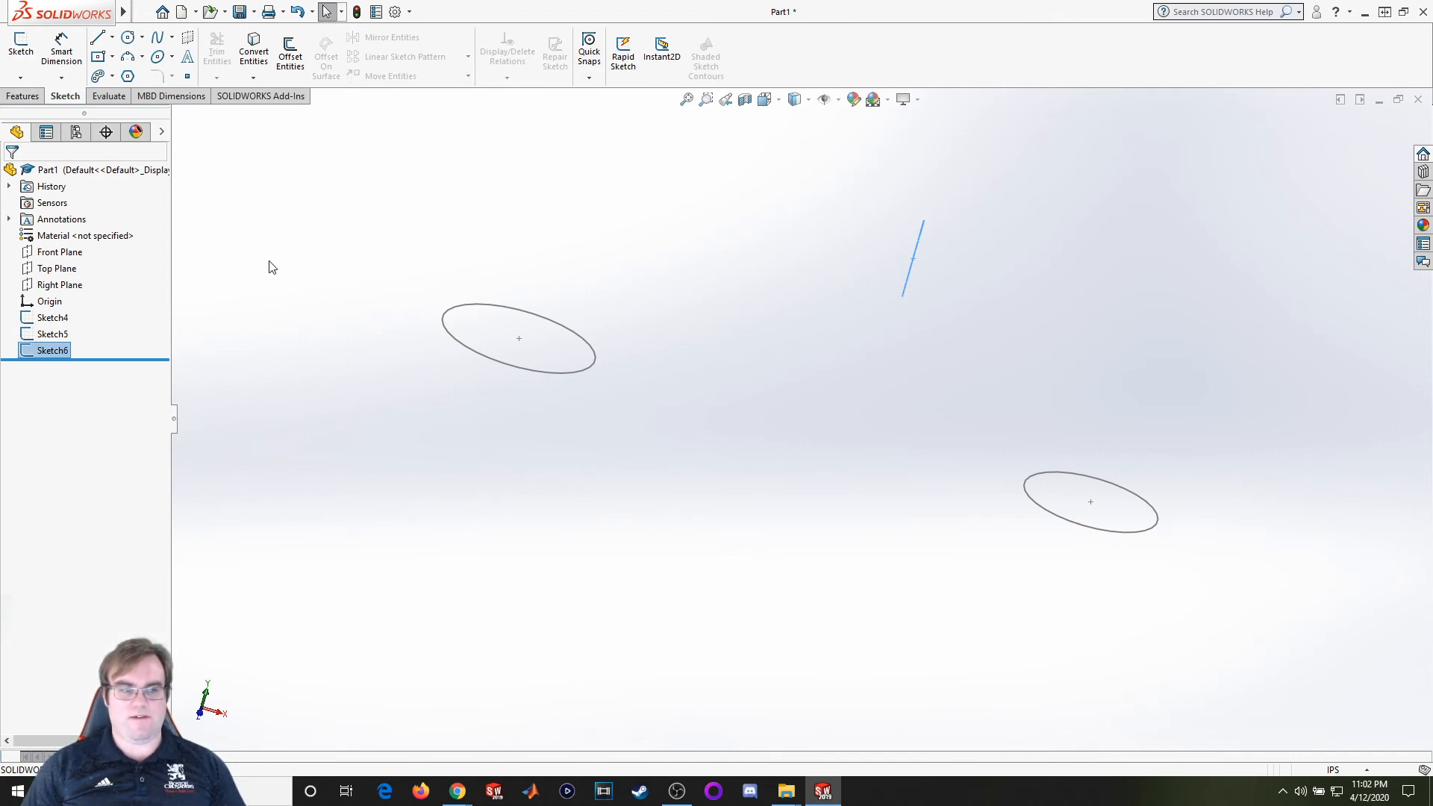
Preview a boss loft from the 2 in circle through the raised 1 in circle to the 1.75 in circle, and cancel it
click(22, 96)
click(139, 64)
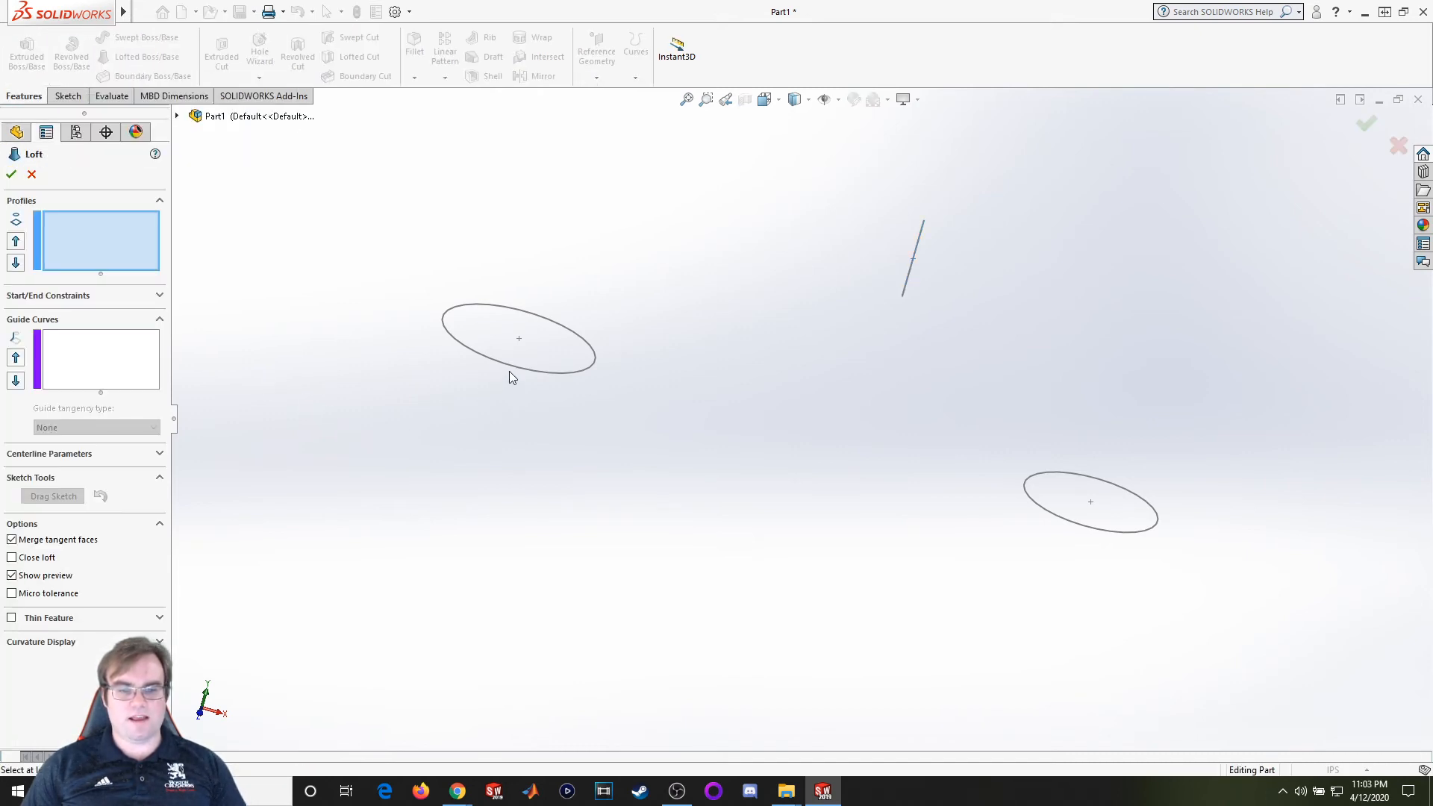
click(518, 367)
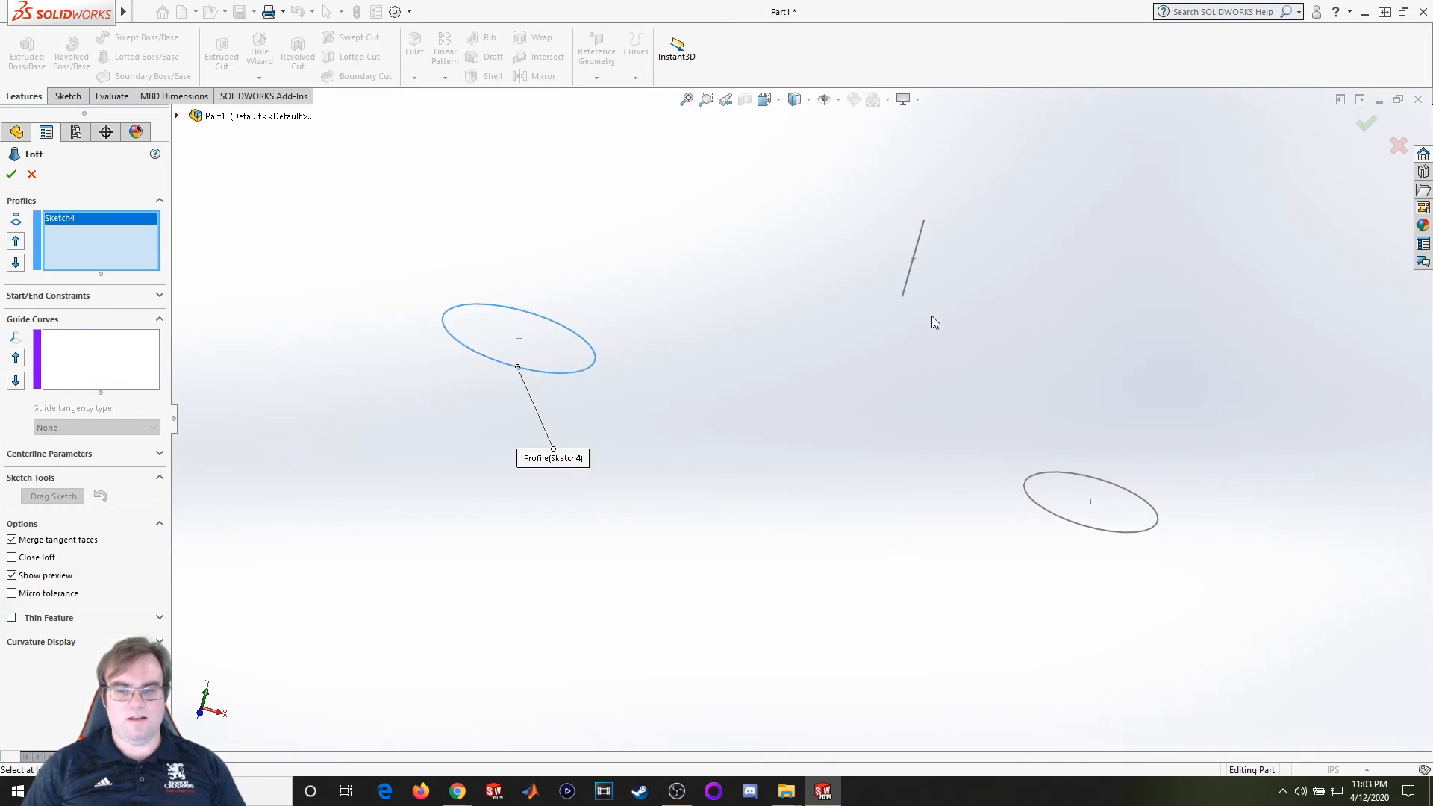
click(903, 294)
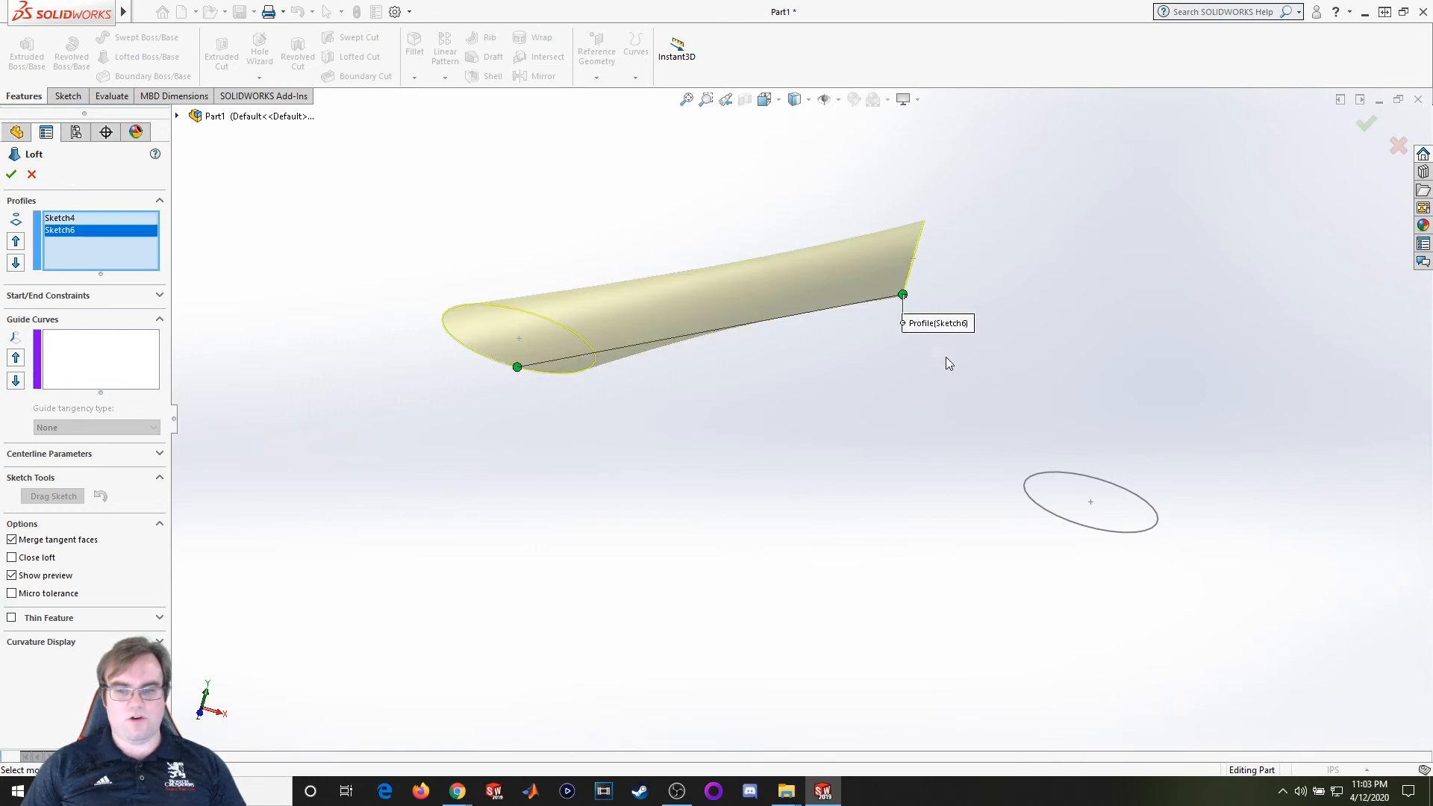
click(1033, 500)
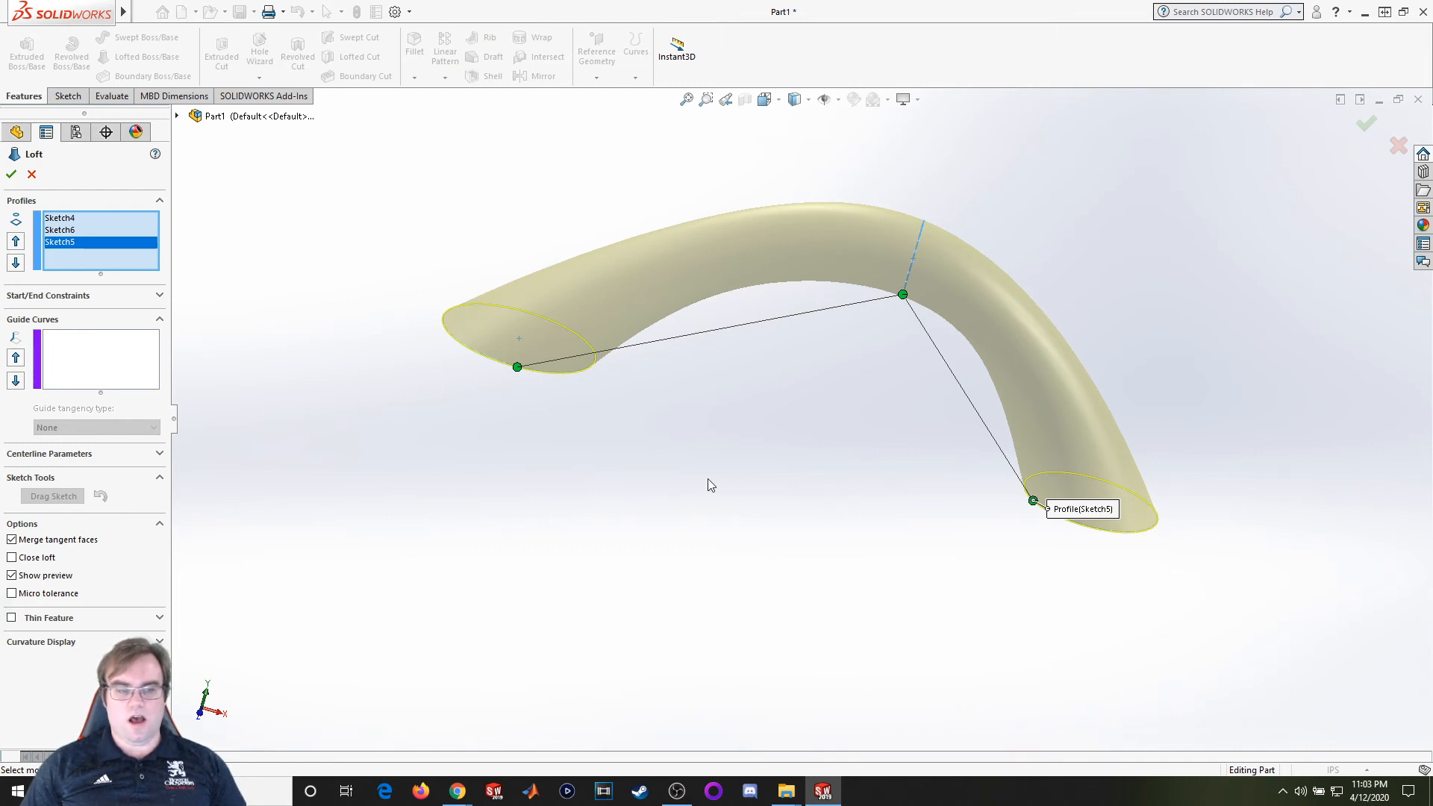
middle_drag(754, 480, 790, 422)
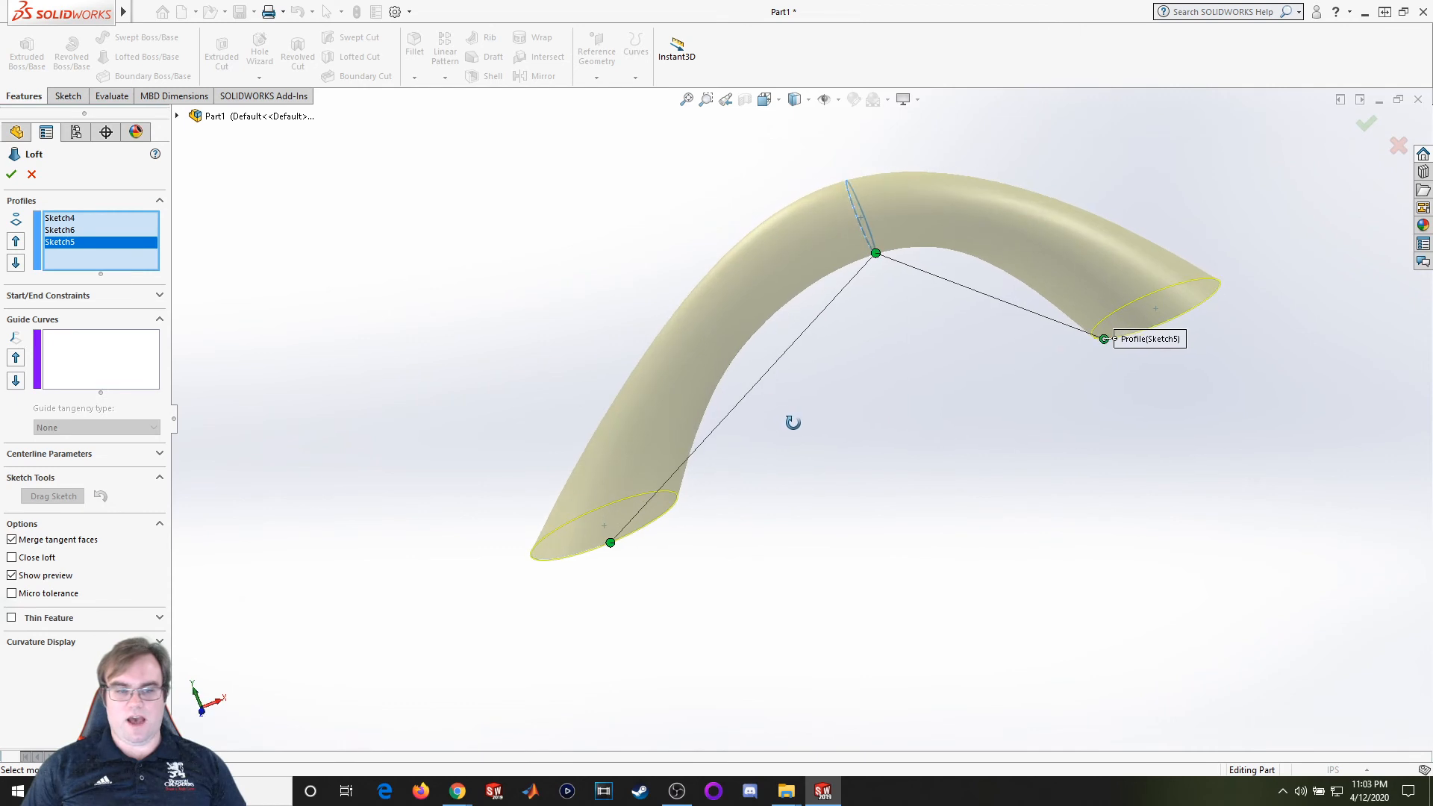
click(33, 175)
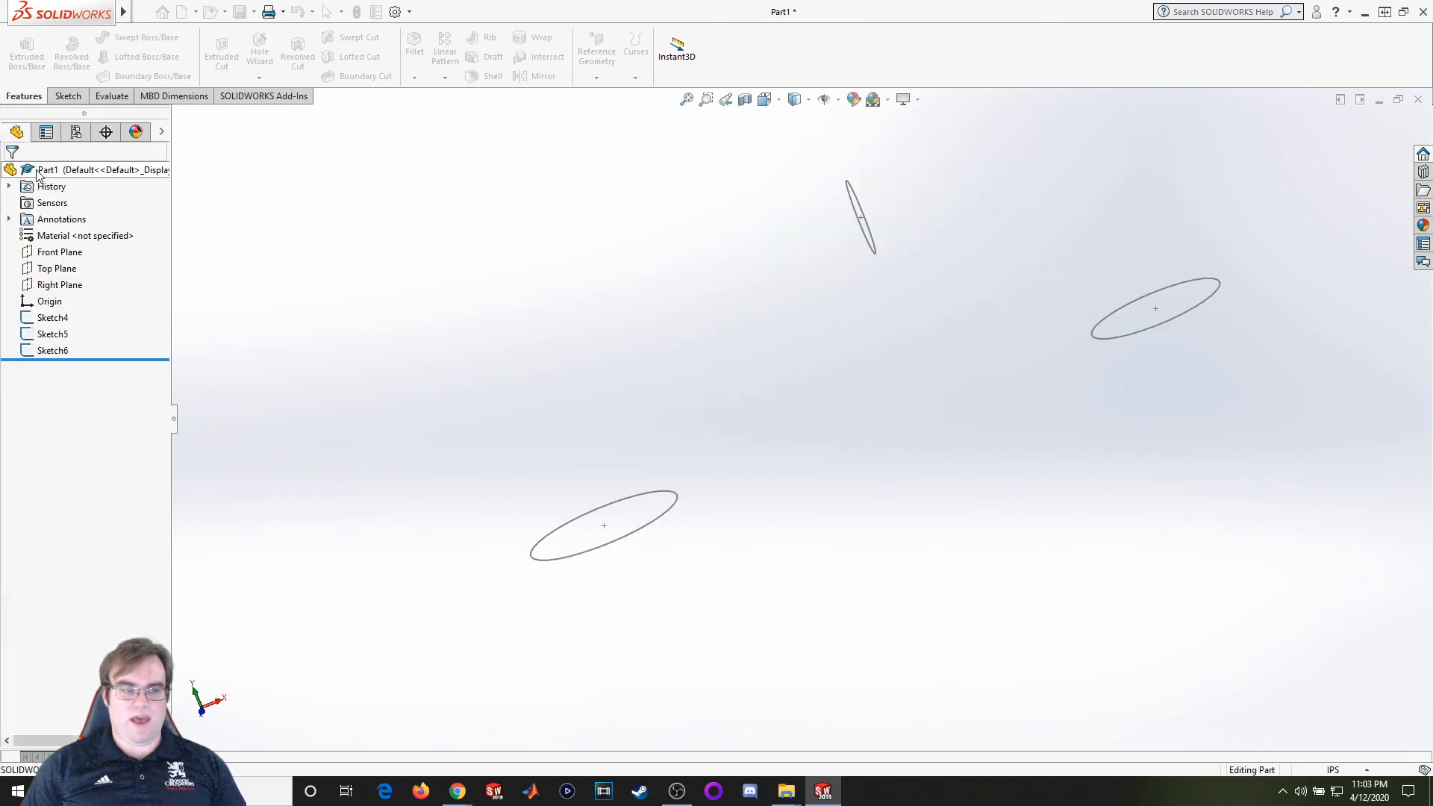
Start a sketch on the Front Plane and orient the view normal to it
click(66, 97)
click(21, 46)
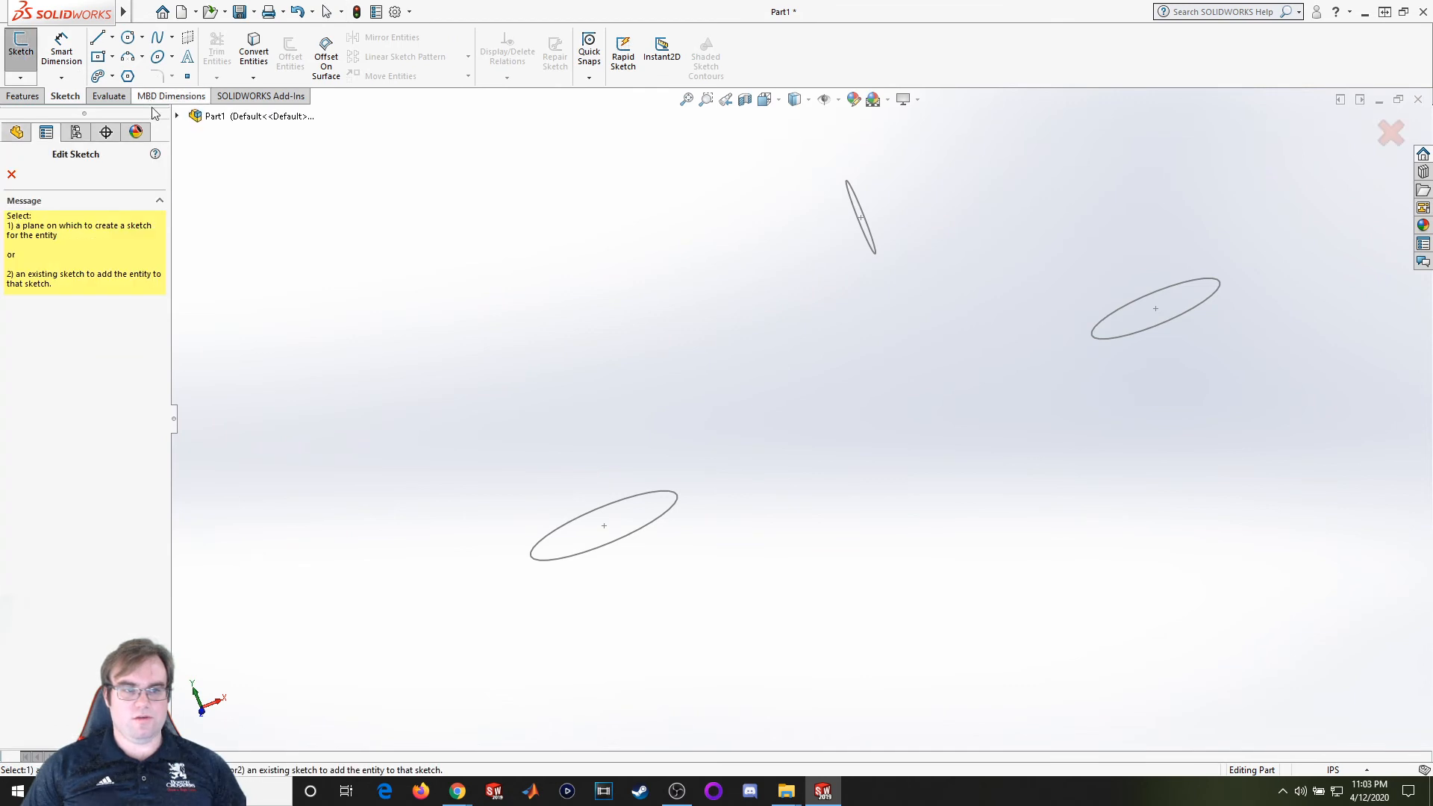
click(177, 116)
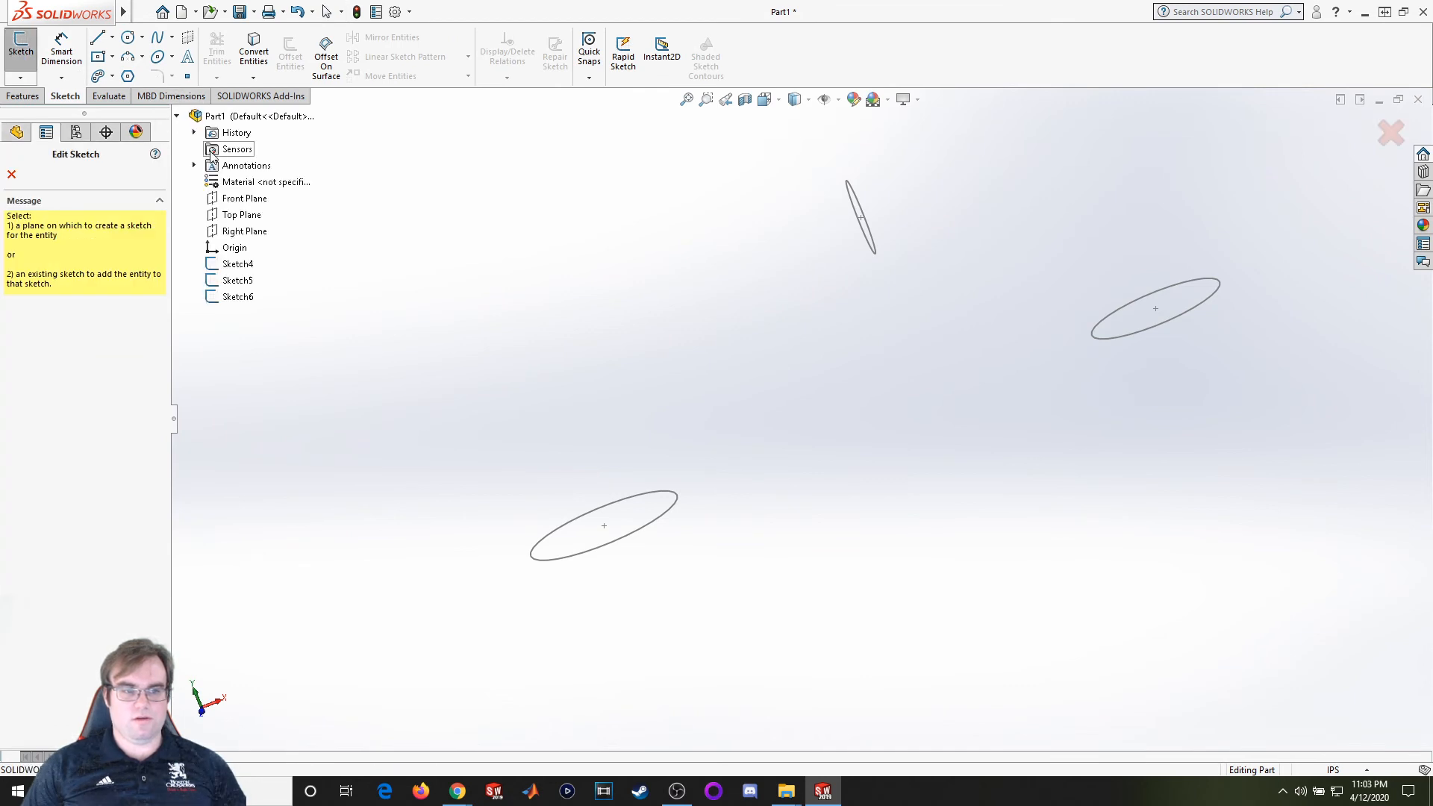
click(236, 213)
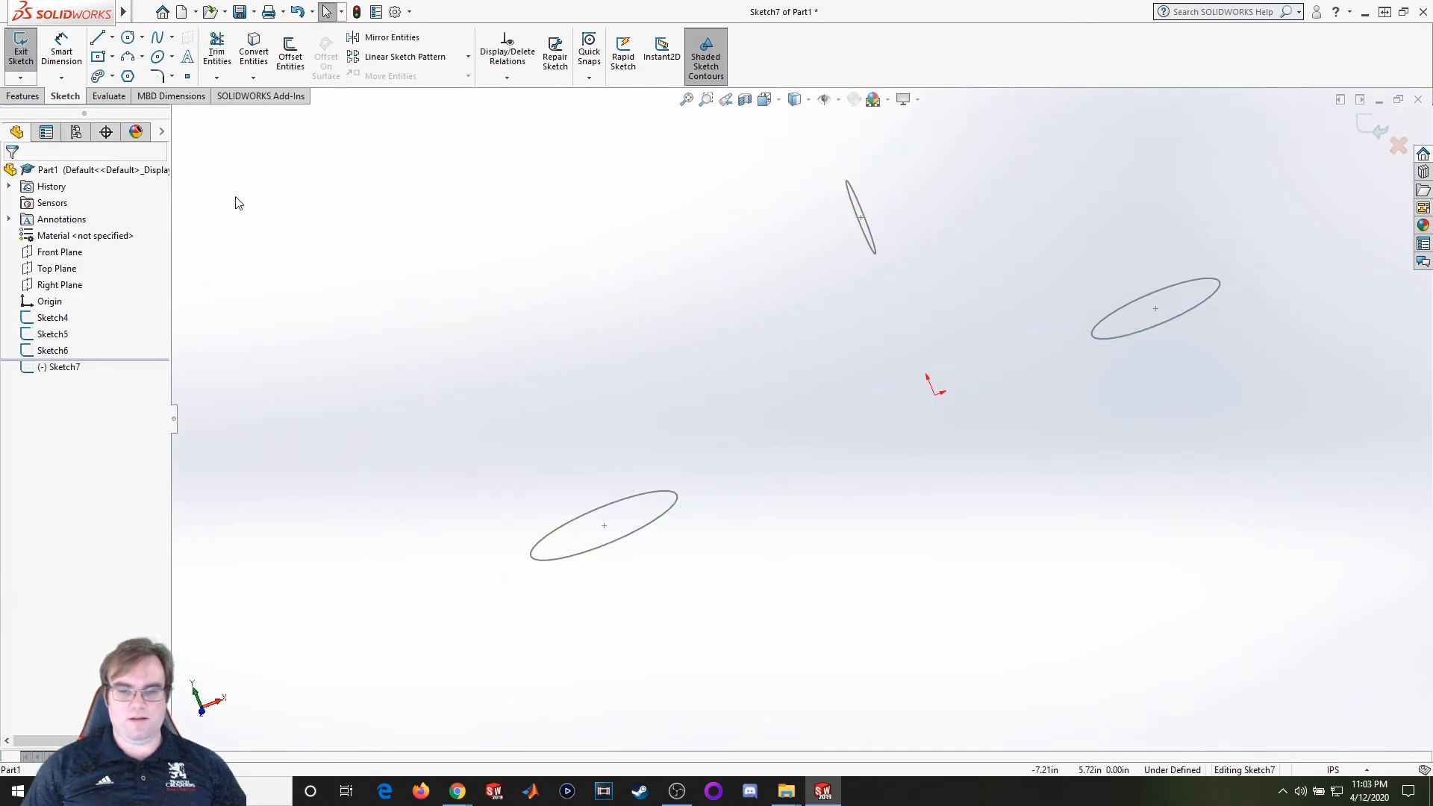
key(space)
click(783, 399)
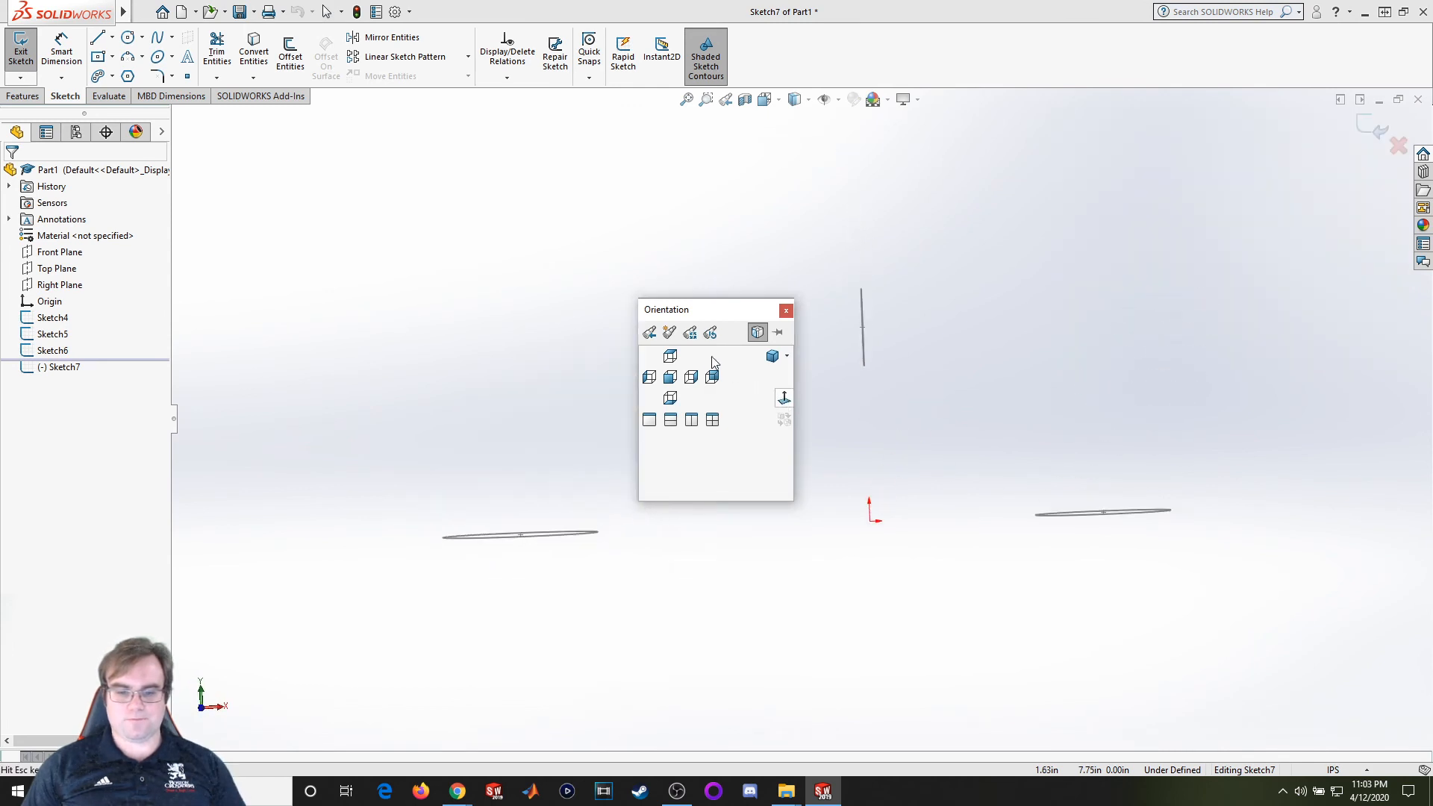
Sketch a three-point spline arching from just beside the 2 in circle's inner edge to the lowest point of the raised circle
click(157, 39)
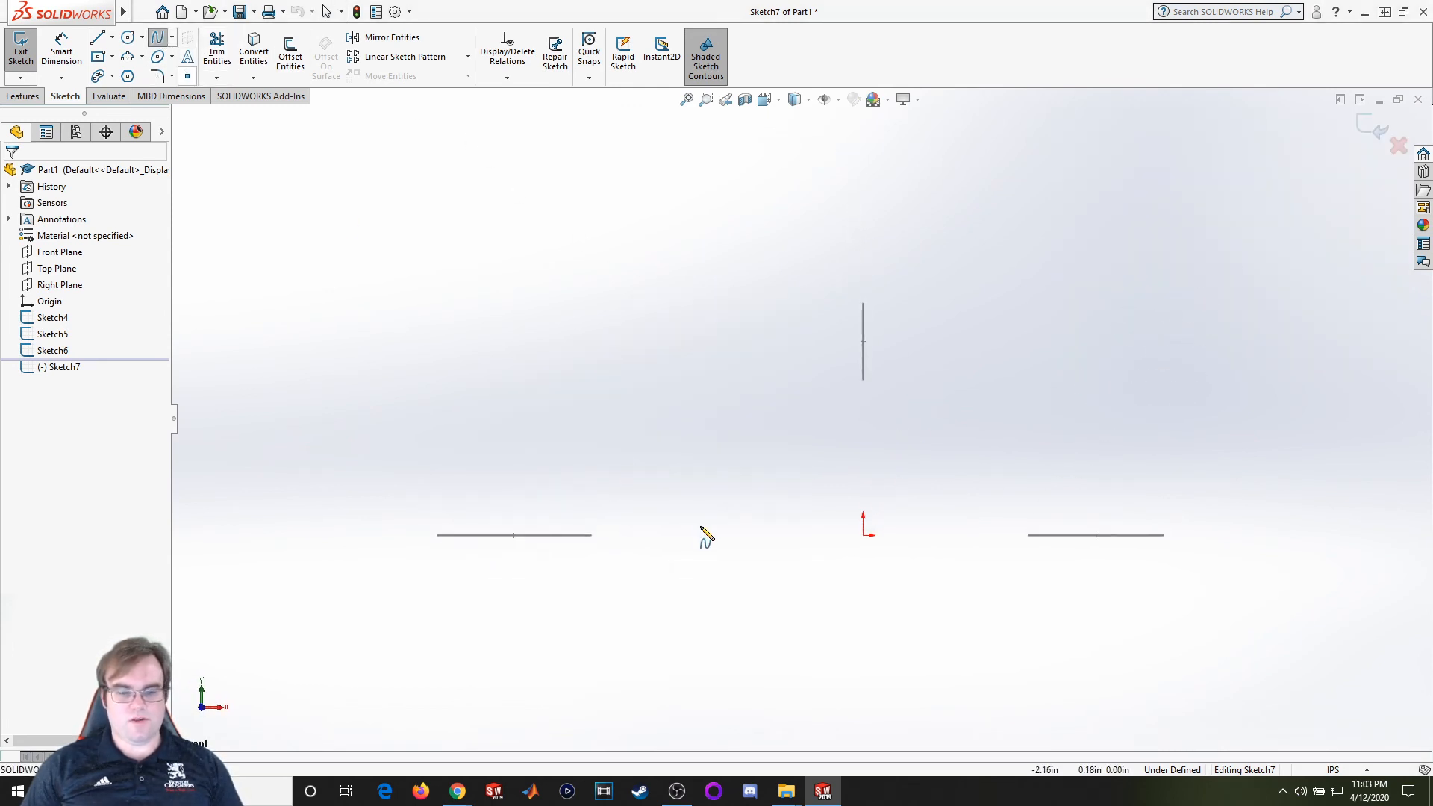
click(607, 534)
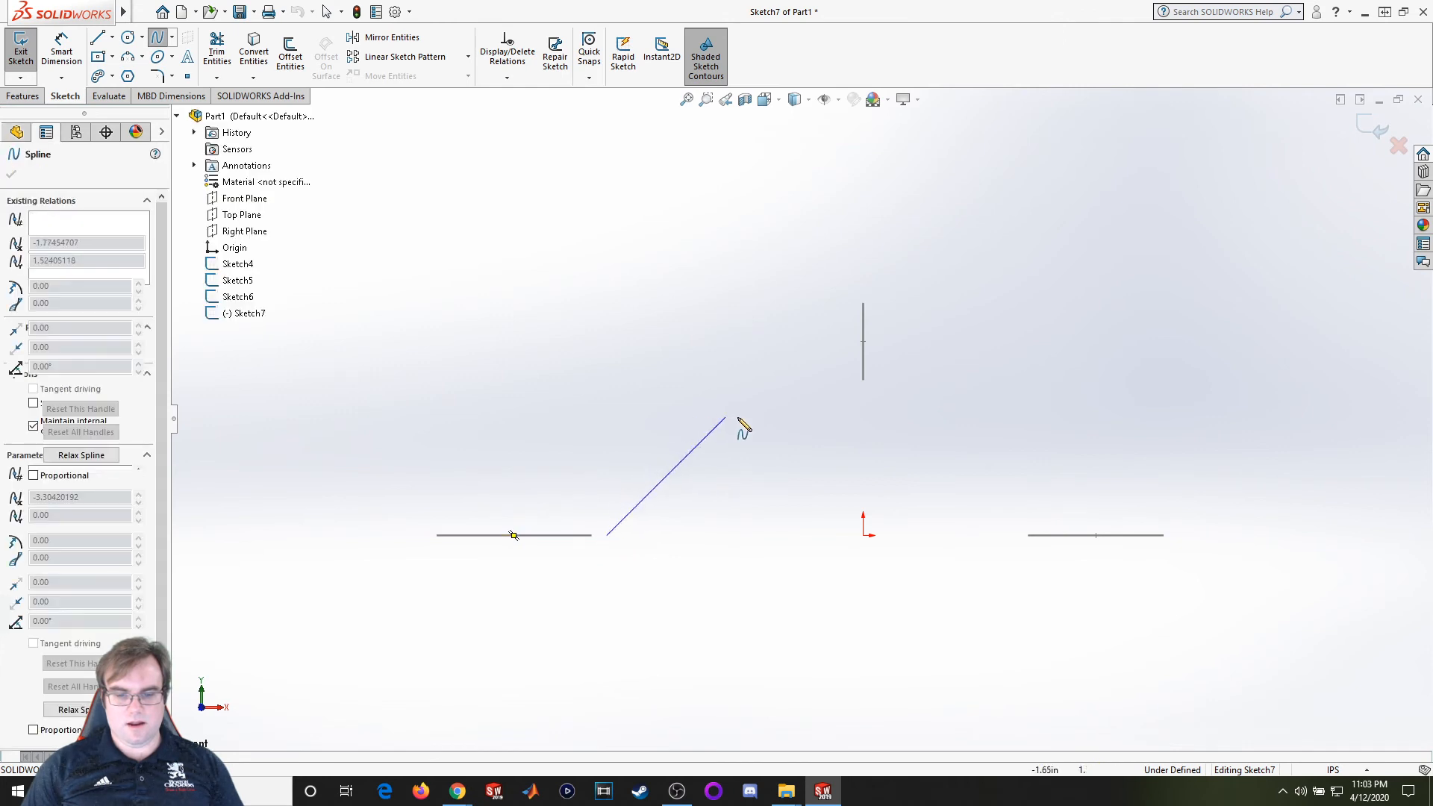
click(689, 414)
double_click(864, 381)
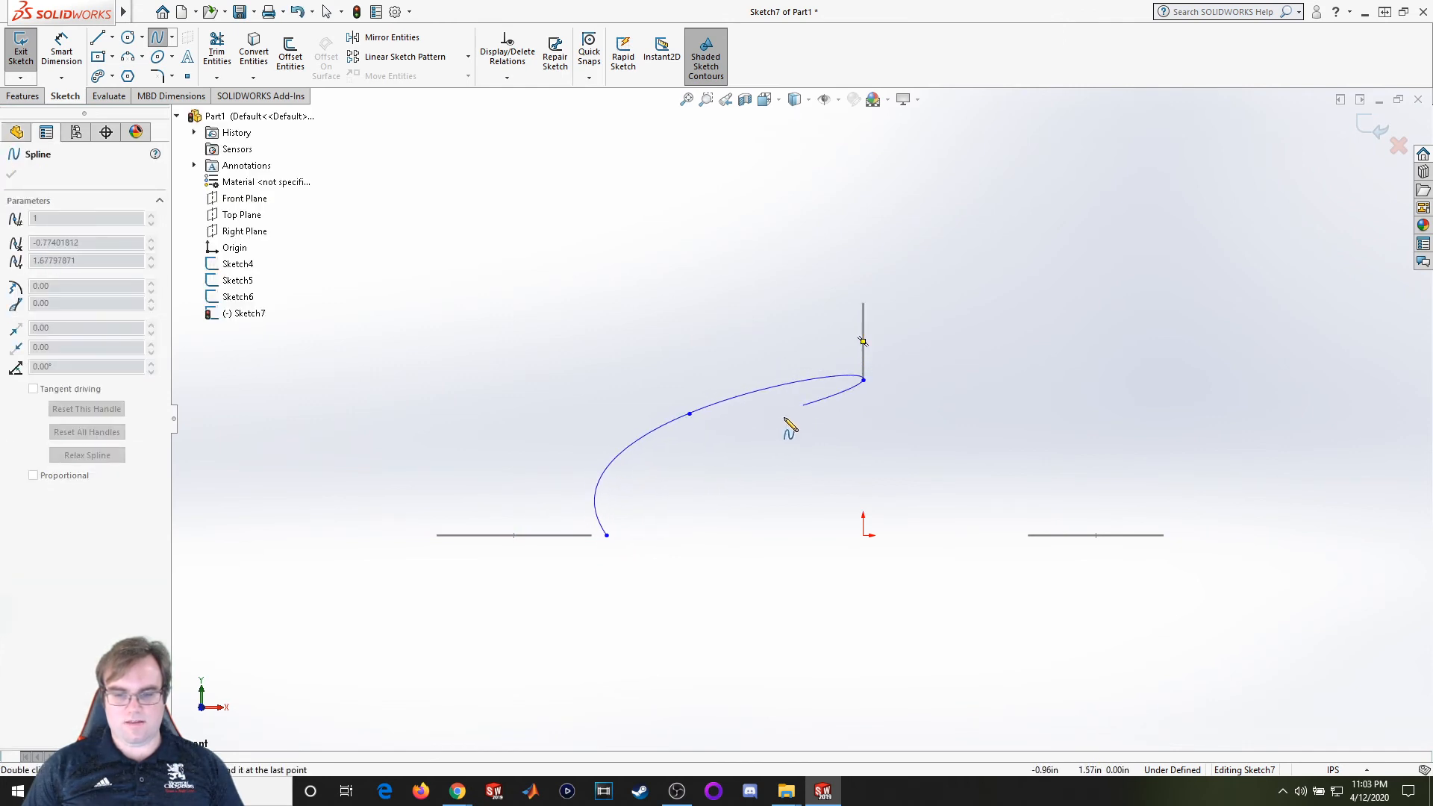
key(Escape)
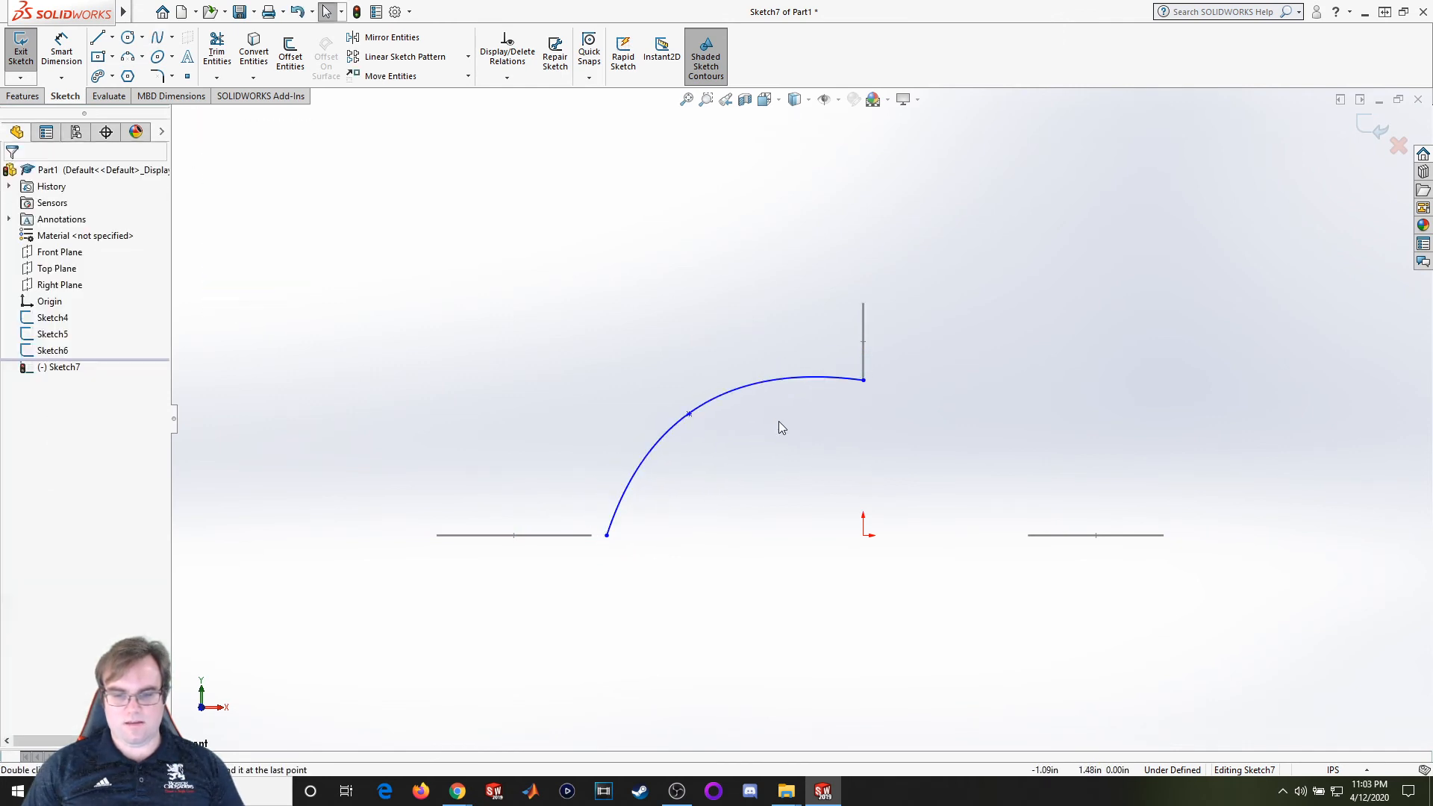
Add a pierce relation between the spline's lower endpoint and the 2 in circle
click(607, 536)
ctrl+click(595, 540)
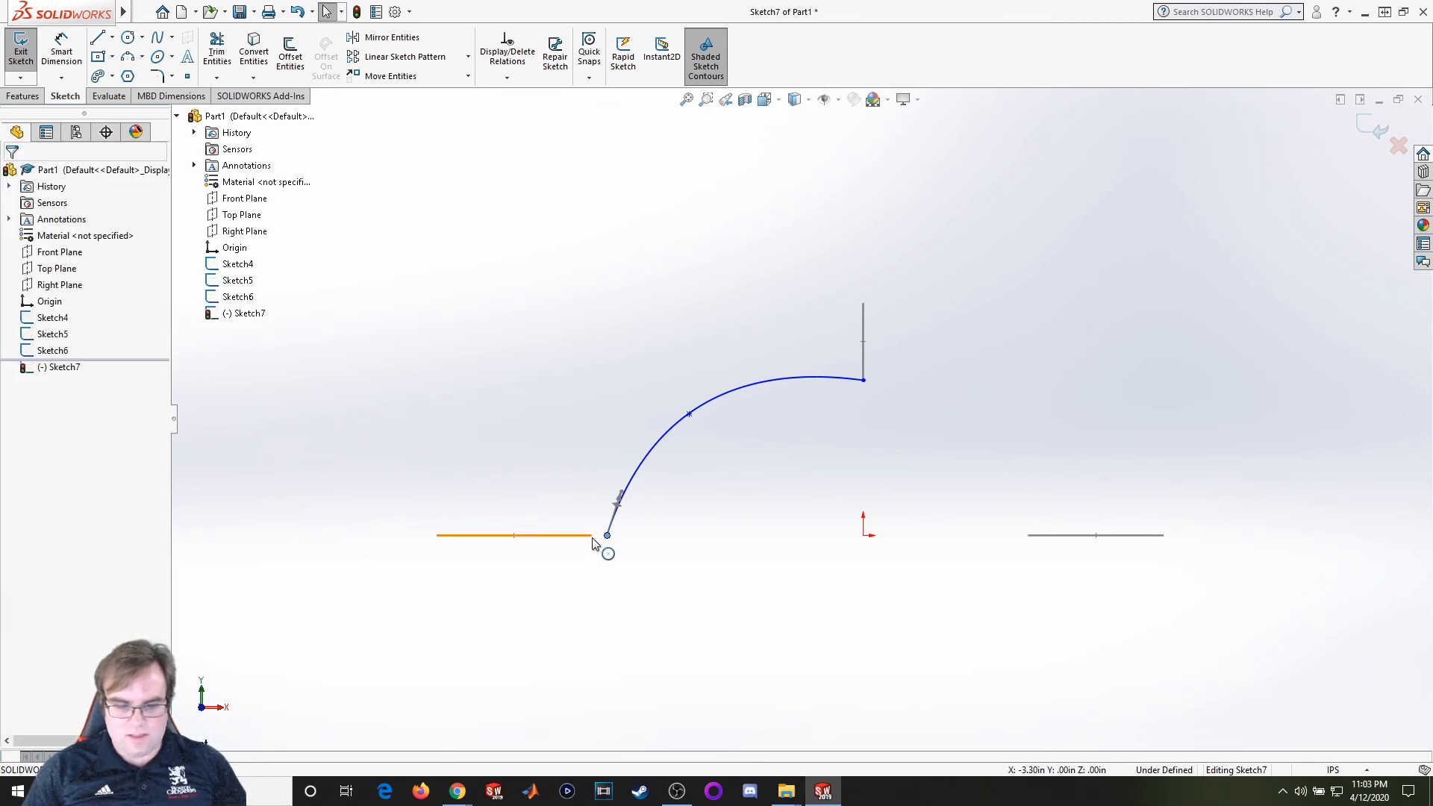
click(16, 484)
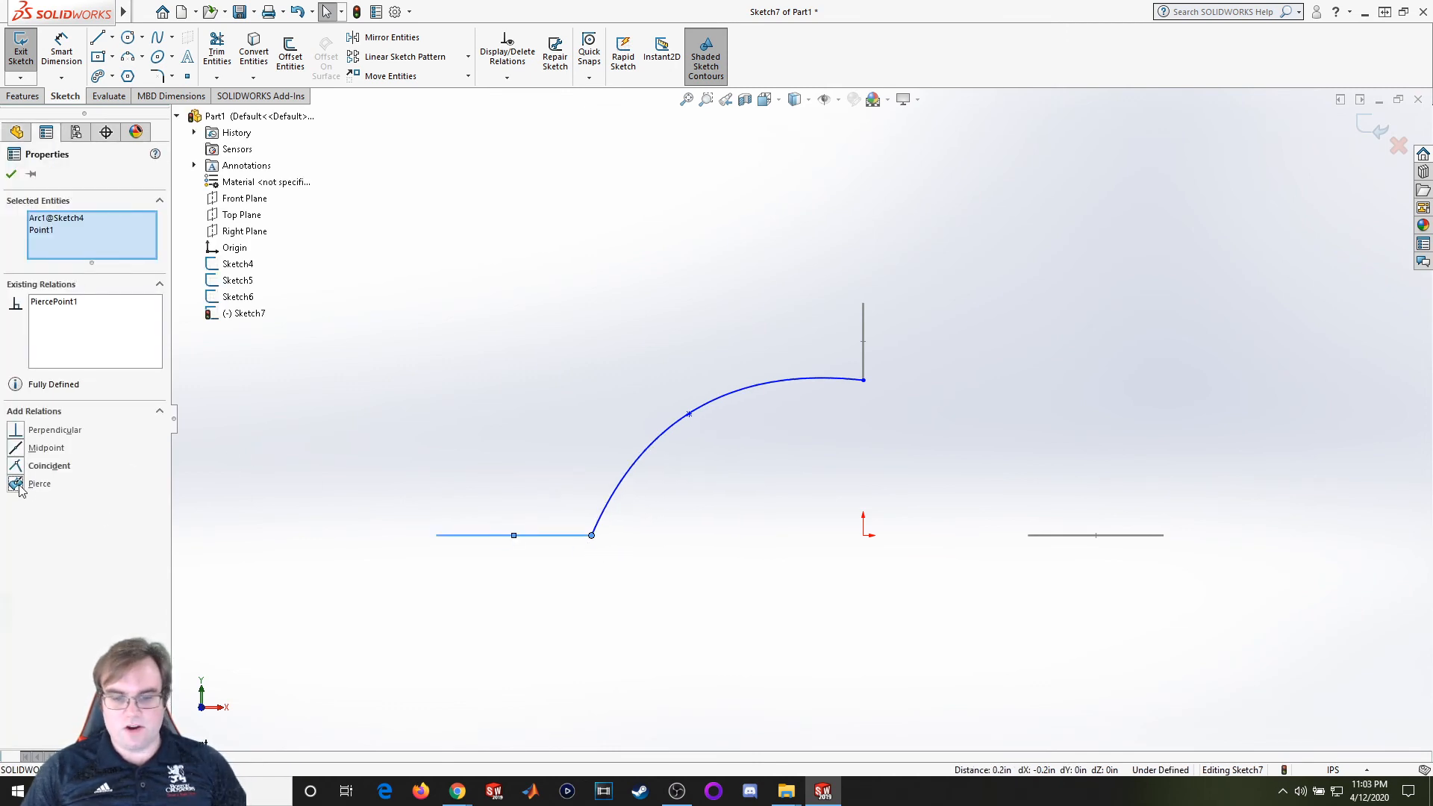
click(787, 686)
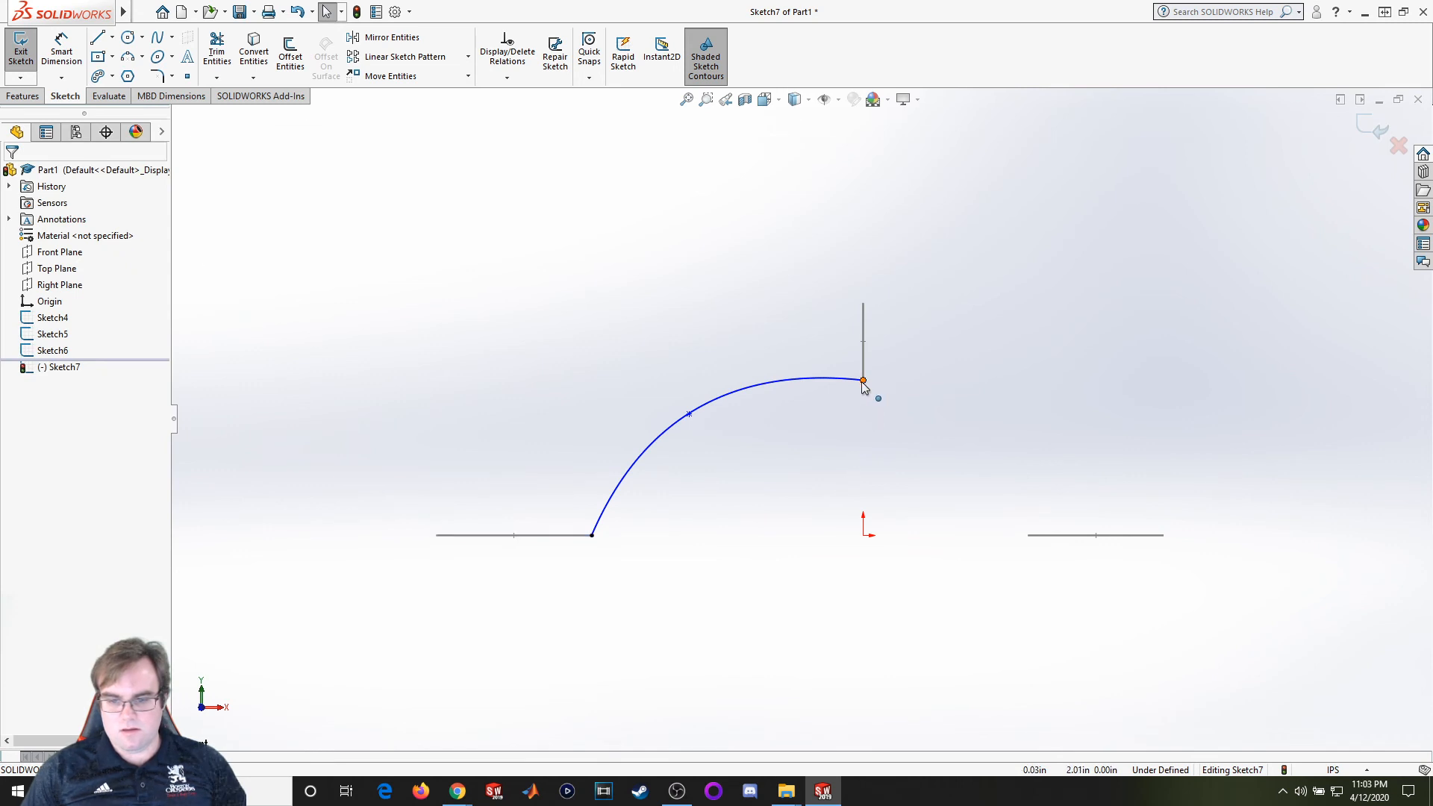
Pull the spline's upper endpoint off the raised circle and add a pierce relation between that endpoint and the circle
drag(862, 382, 840, 391)
click(838, 422)
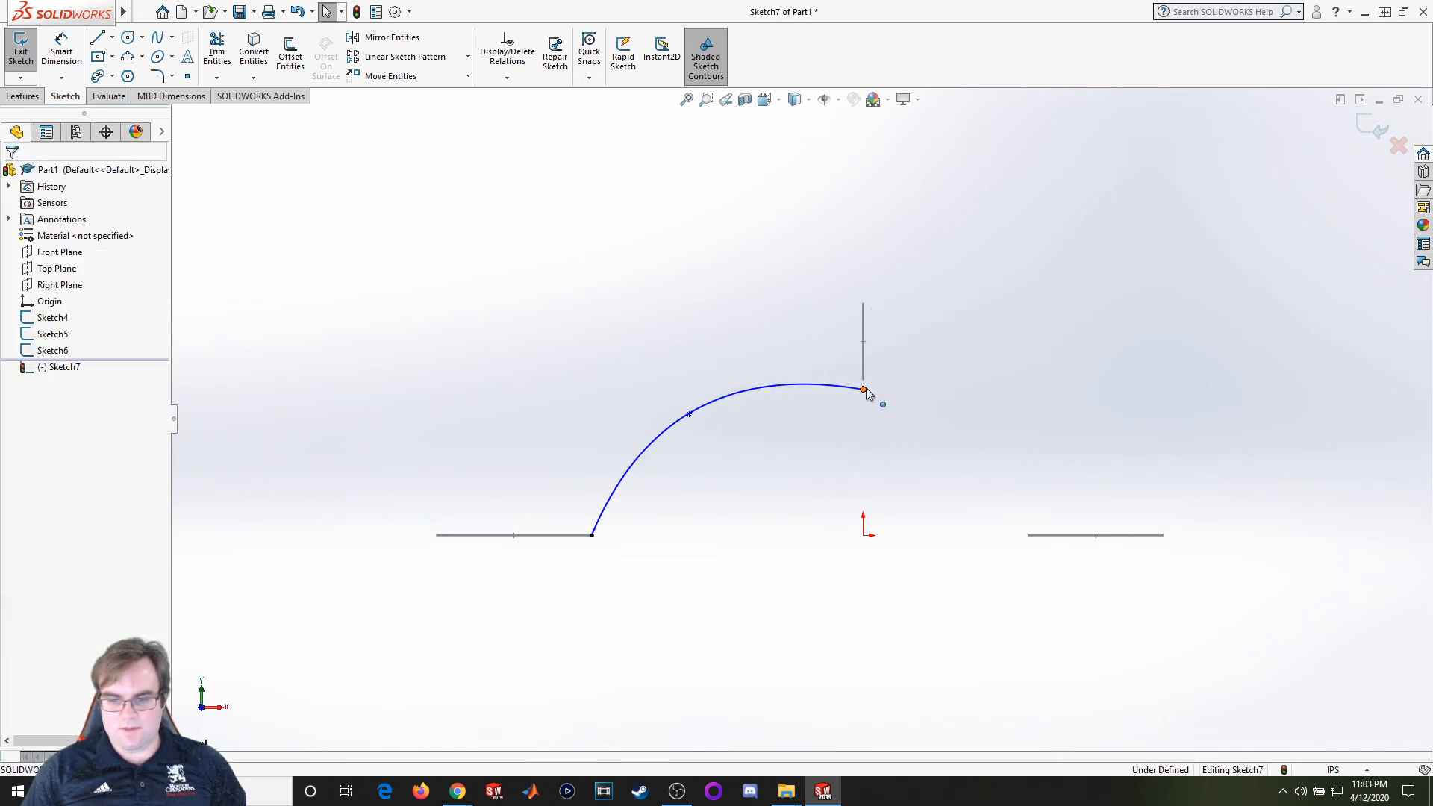
click(864, 389)
ctrl+click(863, 379)
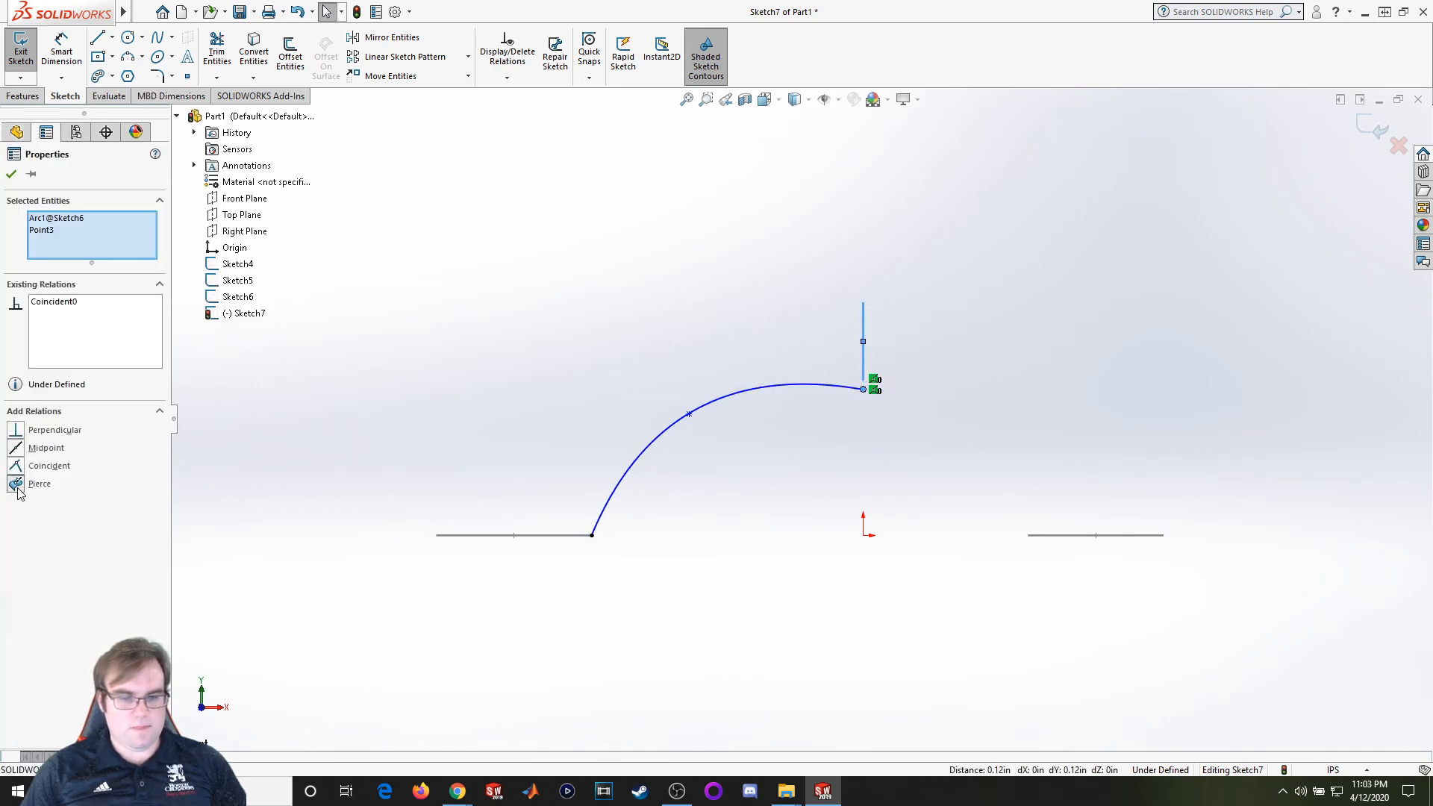
Reshape the spline into a flatter arch by moving its middle point toward the raised circle
click(646, 450)
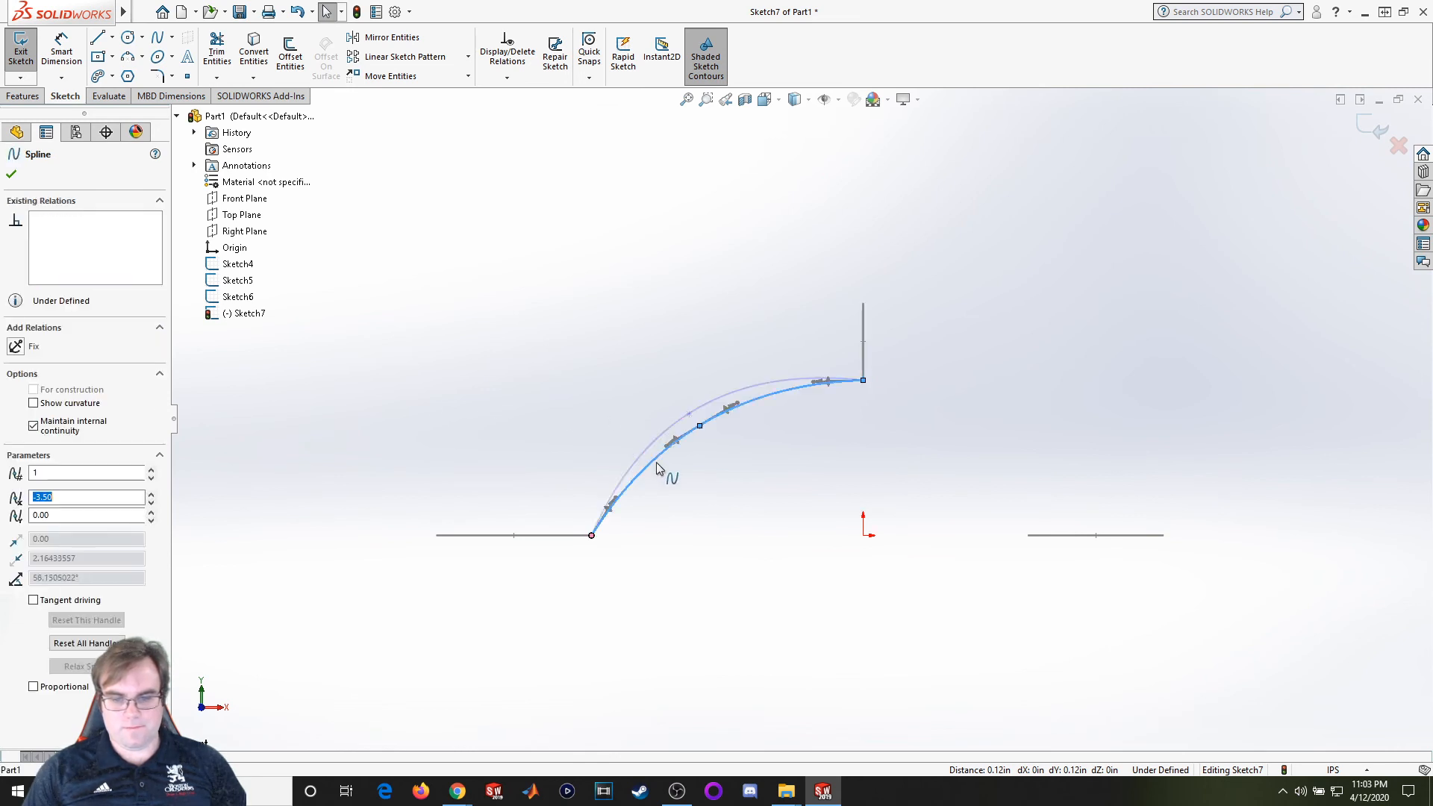
click(727, 445)
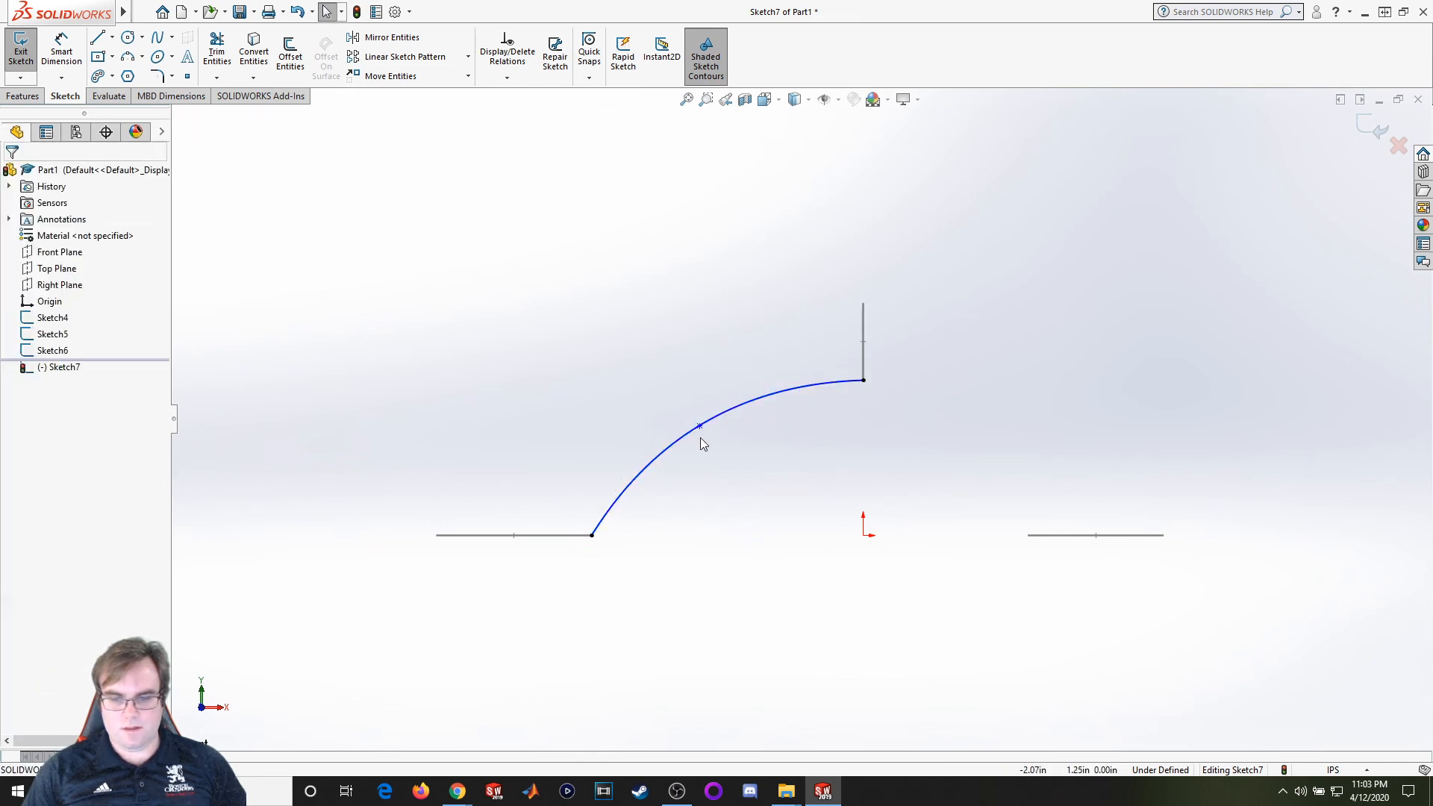
drag(699, 426, 746, 415)
click(728, 485)
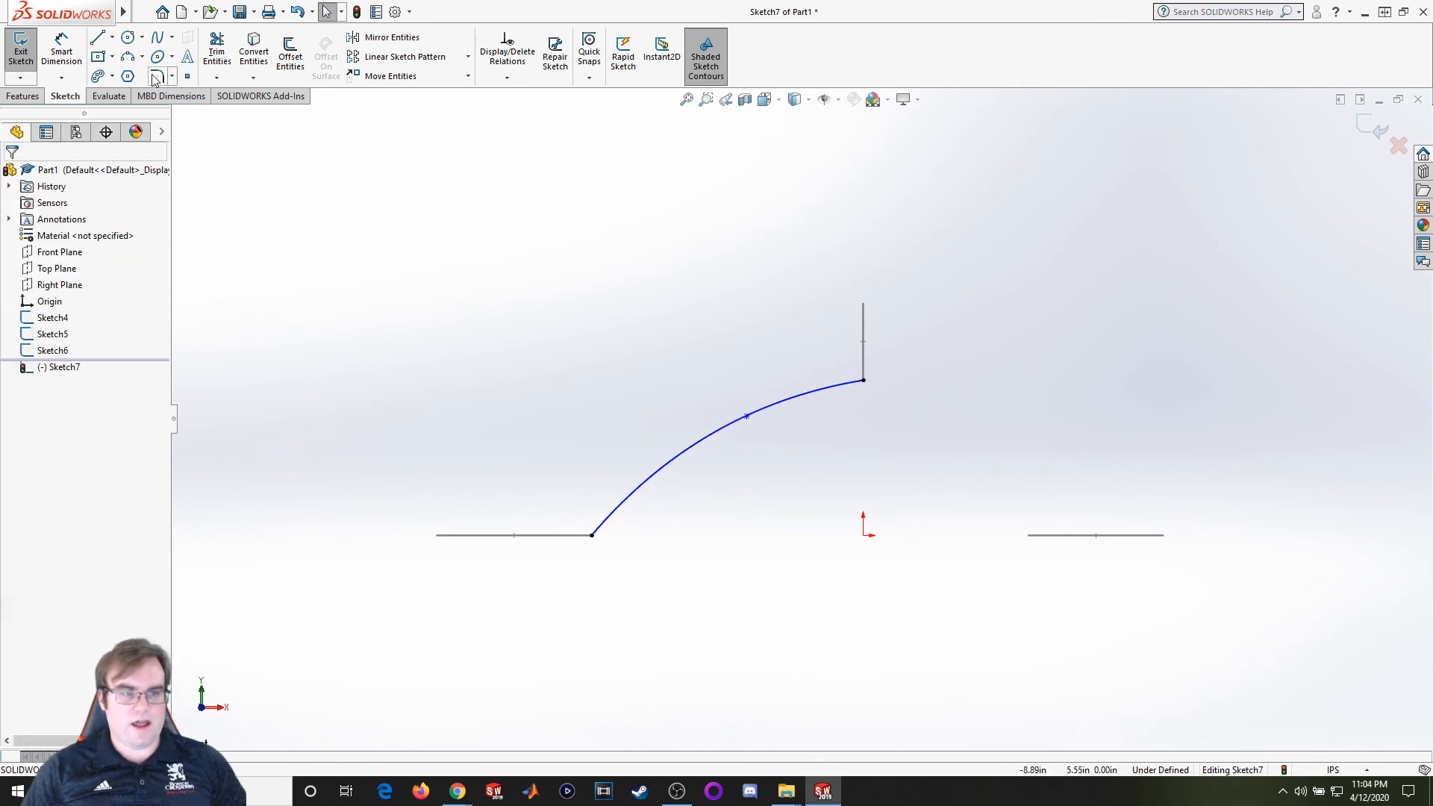
Sketch a second three-point spline from the first spline's upper end to the 1.75 in circle's inner edge, and lower its middle point slightly
click(158, 38)
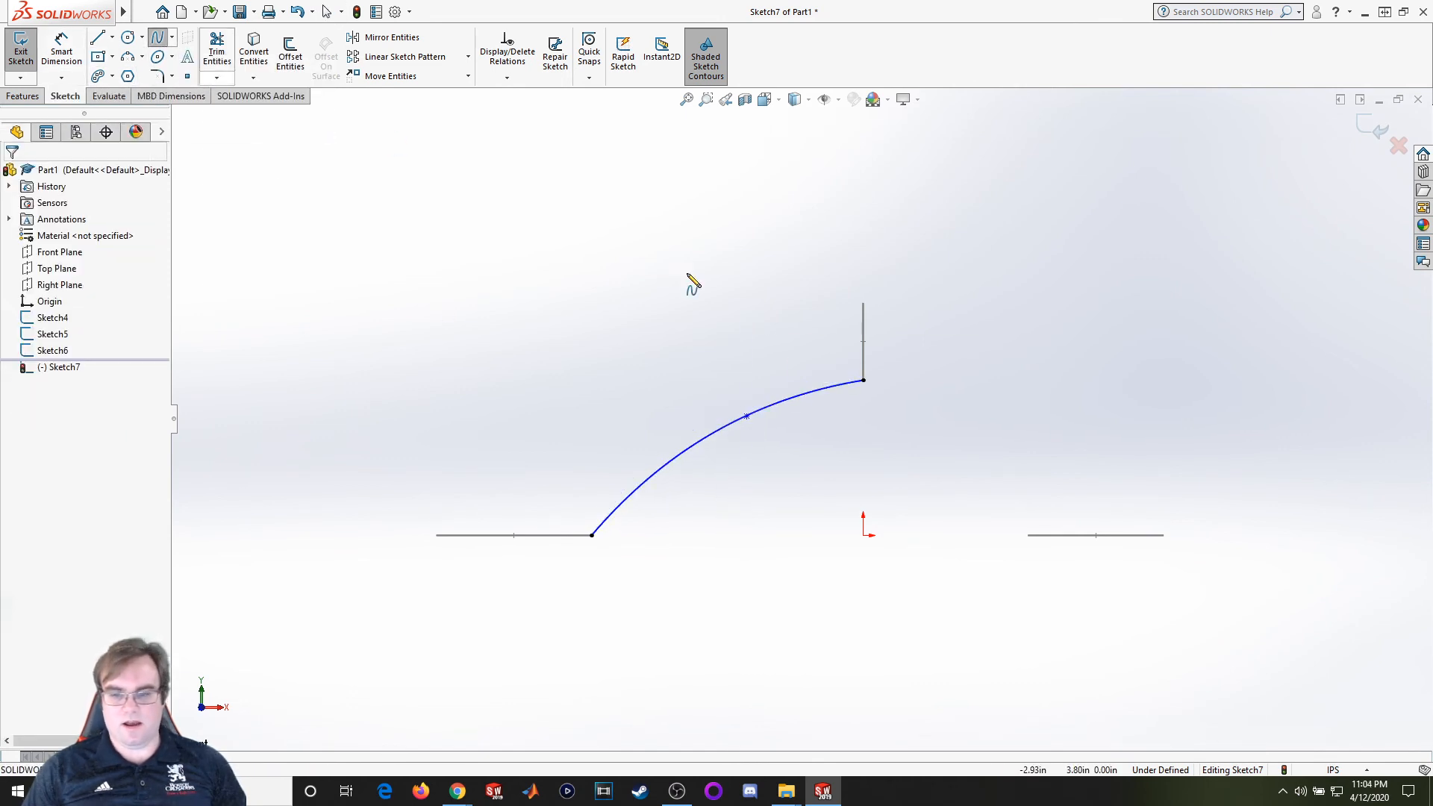
click(864, 381)
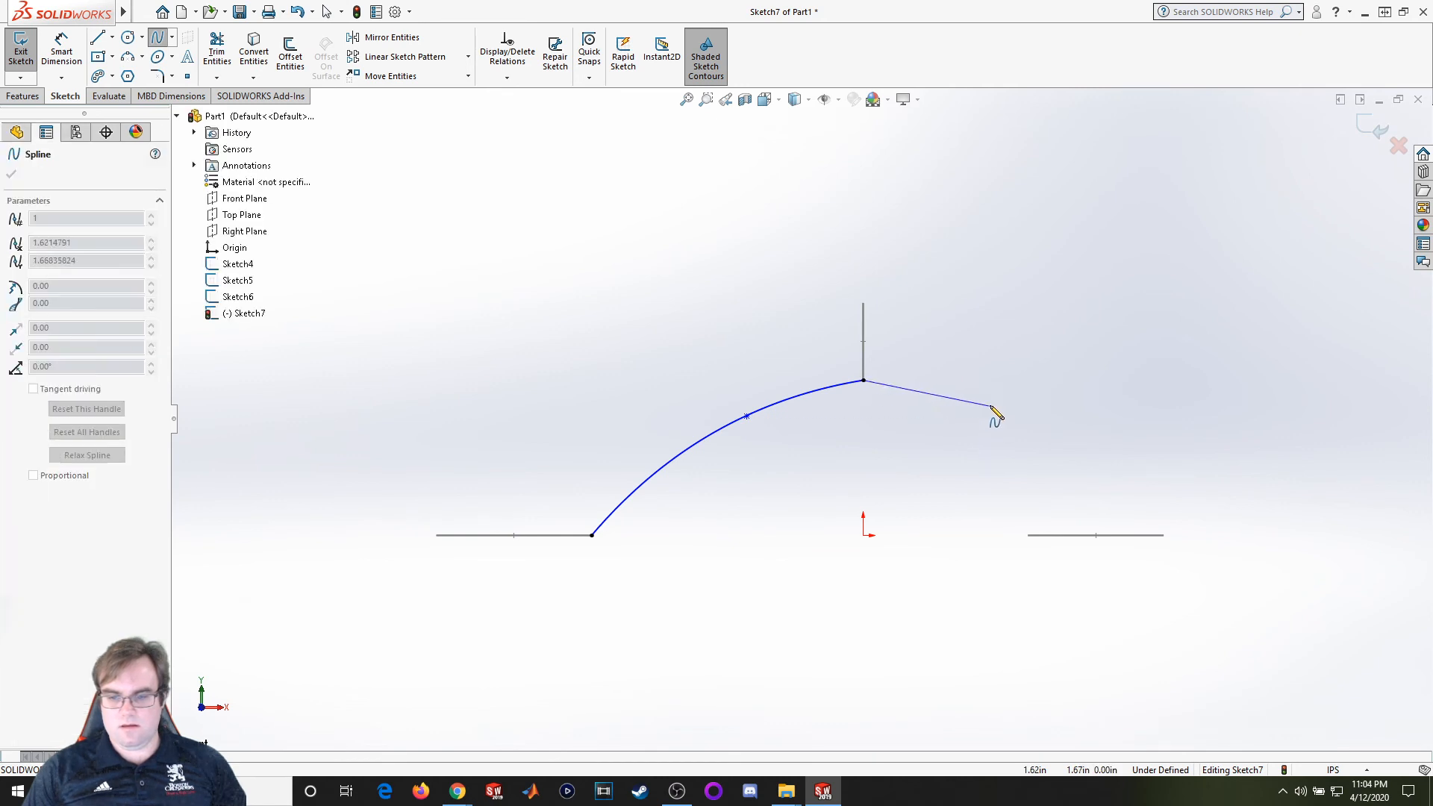
click(990, 405)
click(1028, 535)
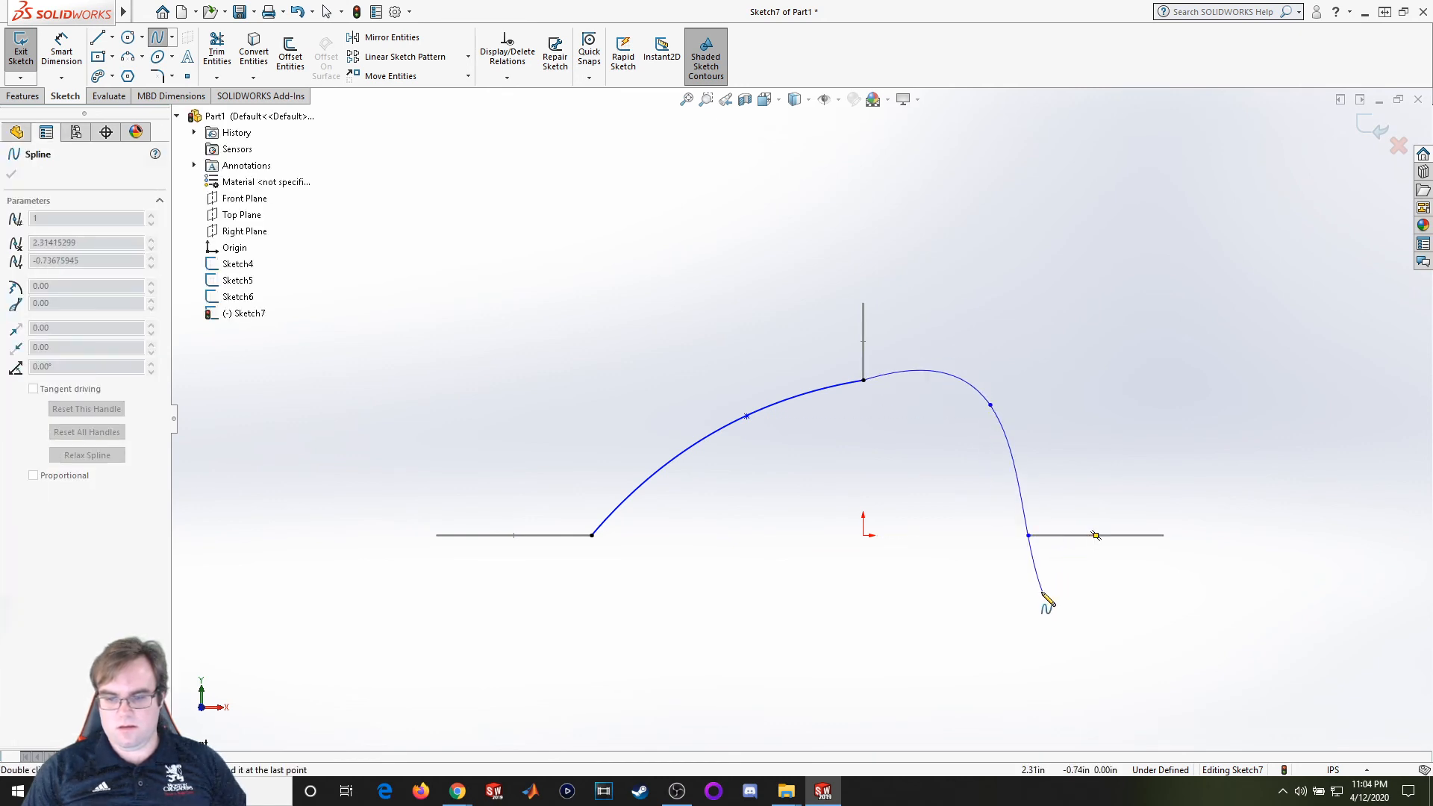
key(Escape)
drag(990, 405, 979, 414)
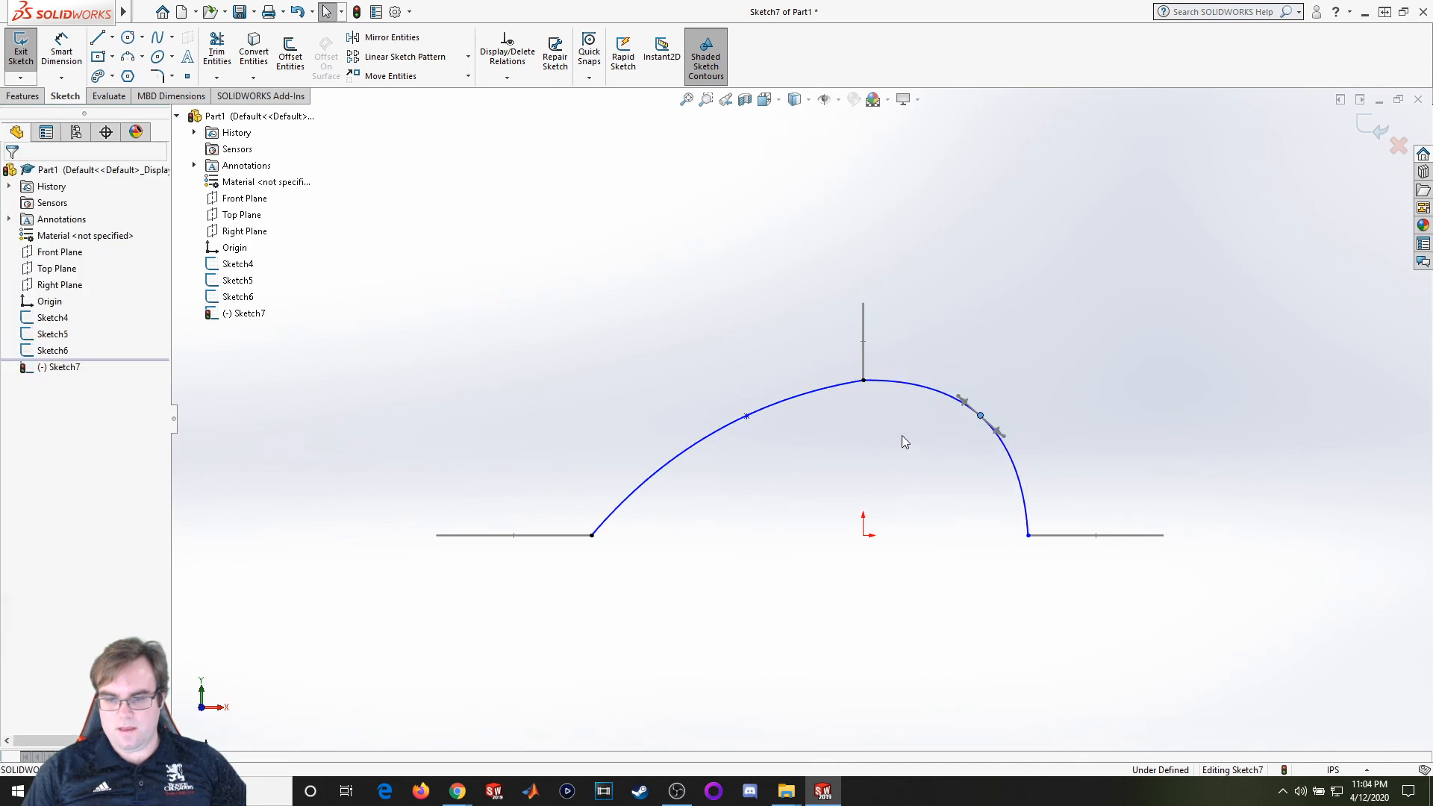
Add a tangent relation between the two splines where they meet at the raised circle
click(890, 383)
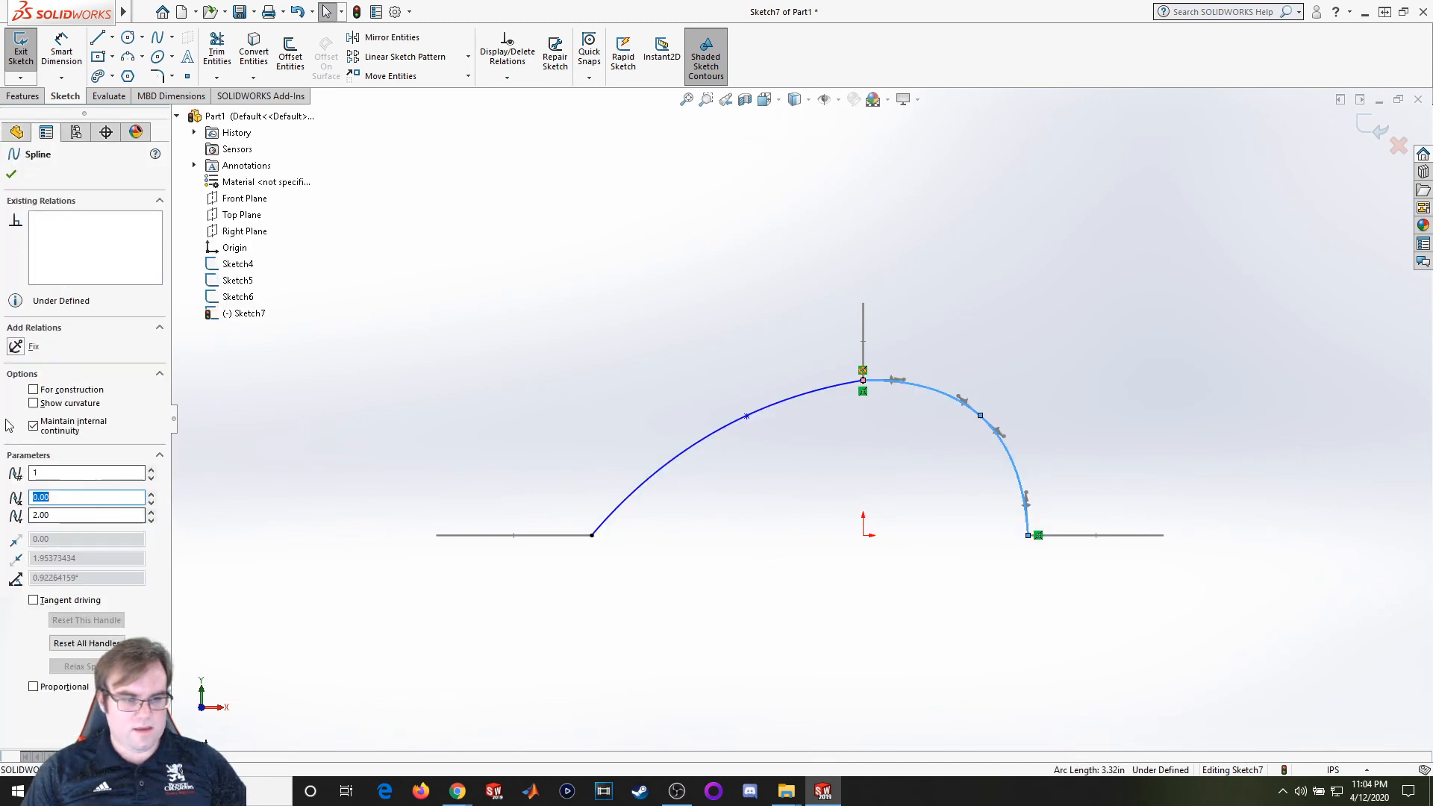
click(363, 346)
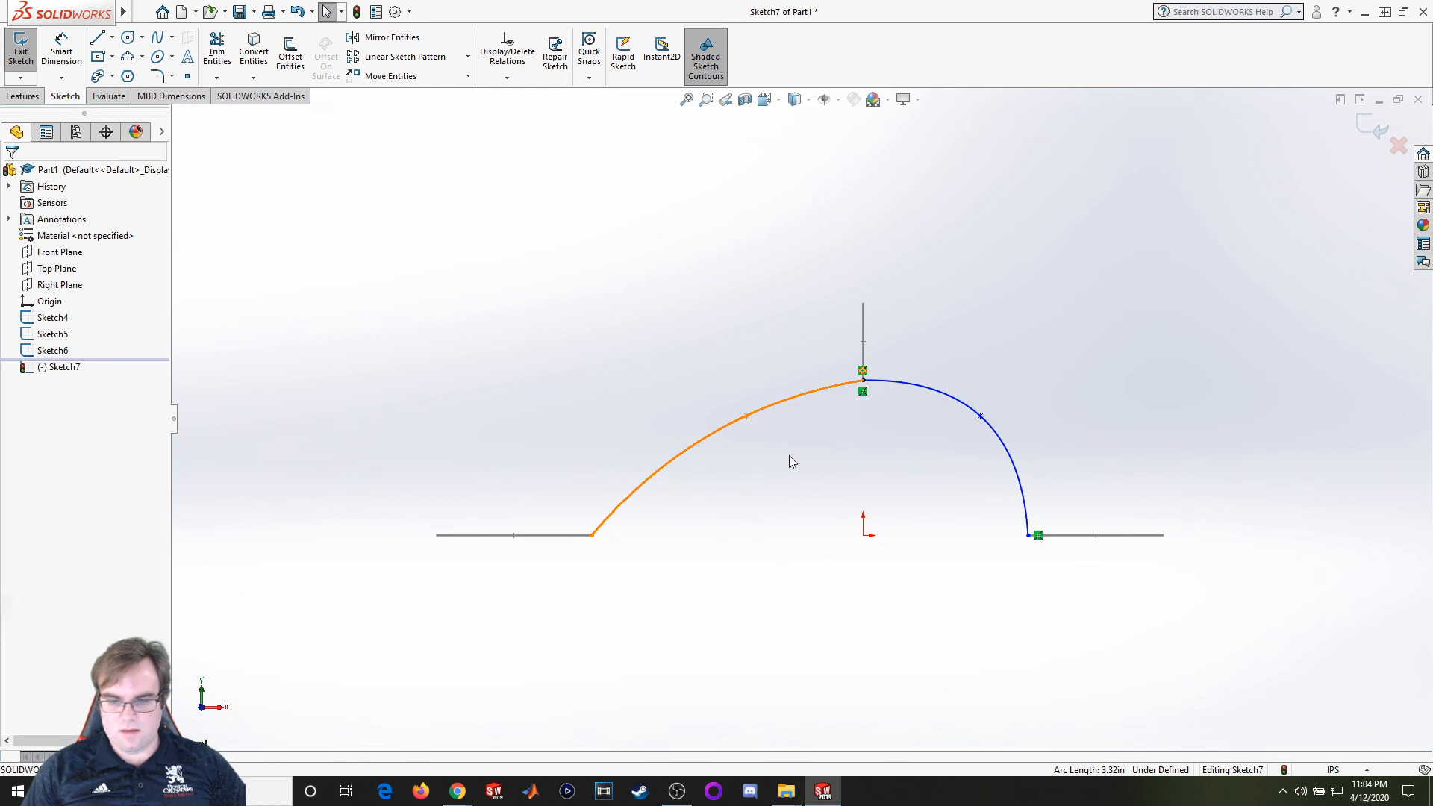
click(824, 397)
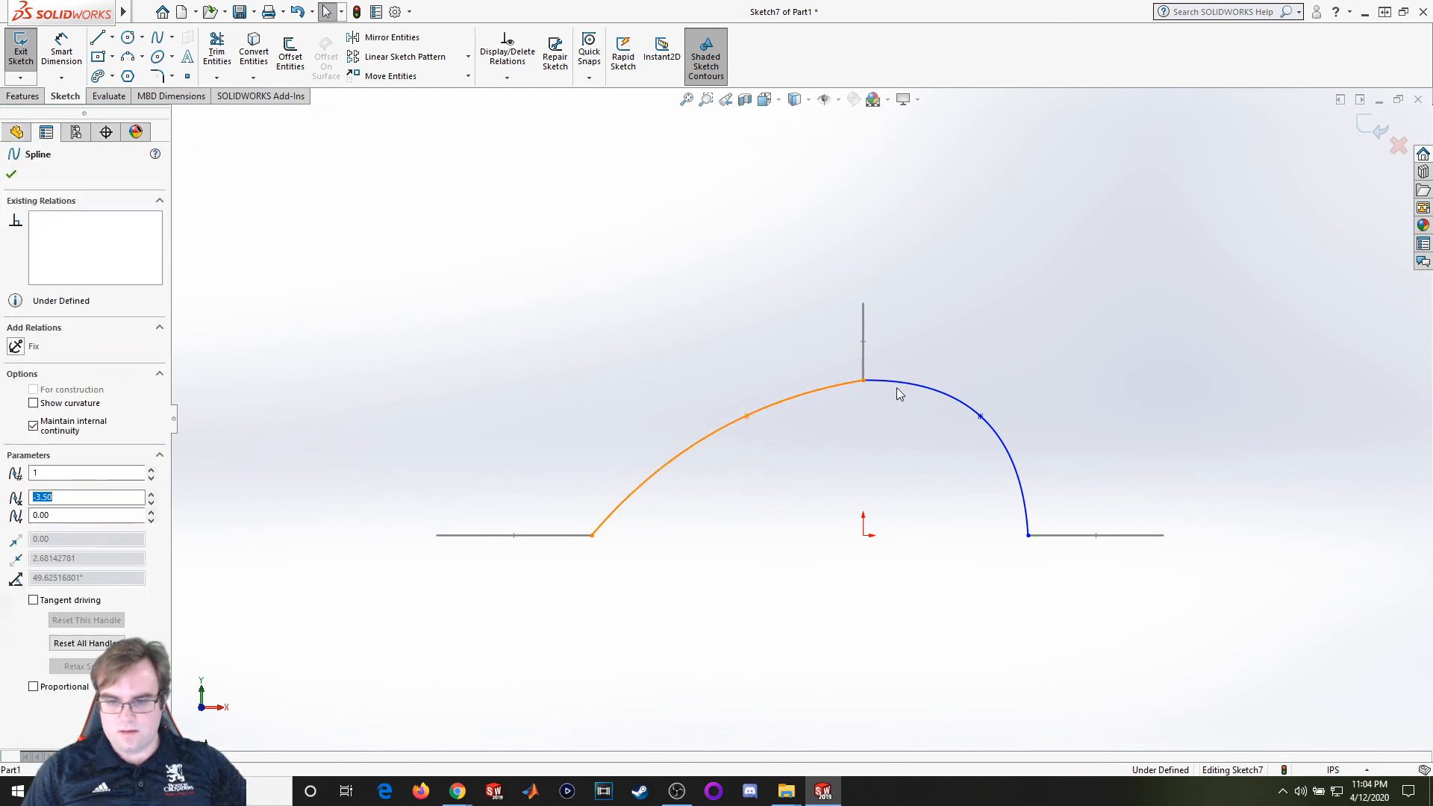
ctrl+click(918, 396)
click(34, 433)
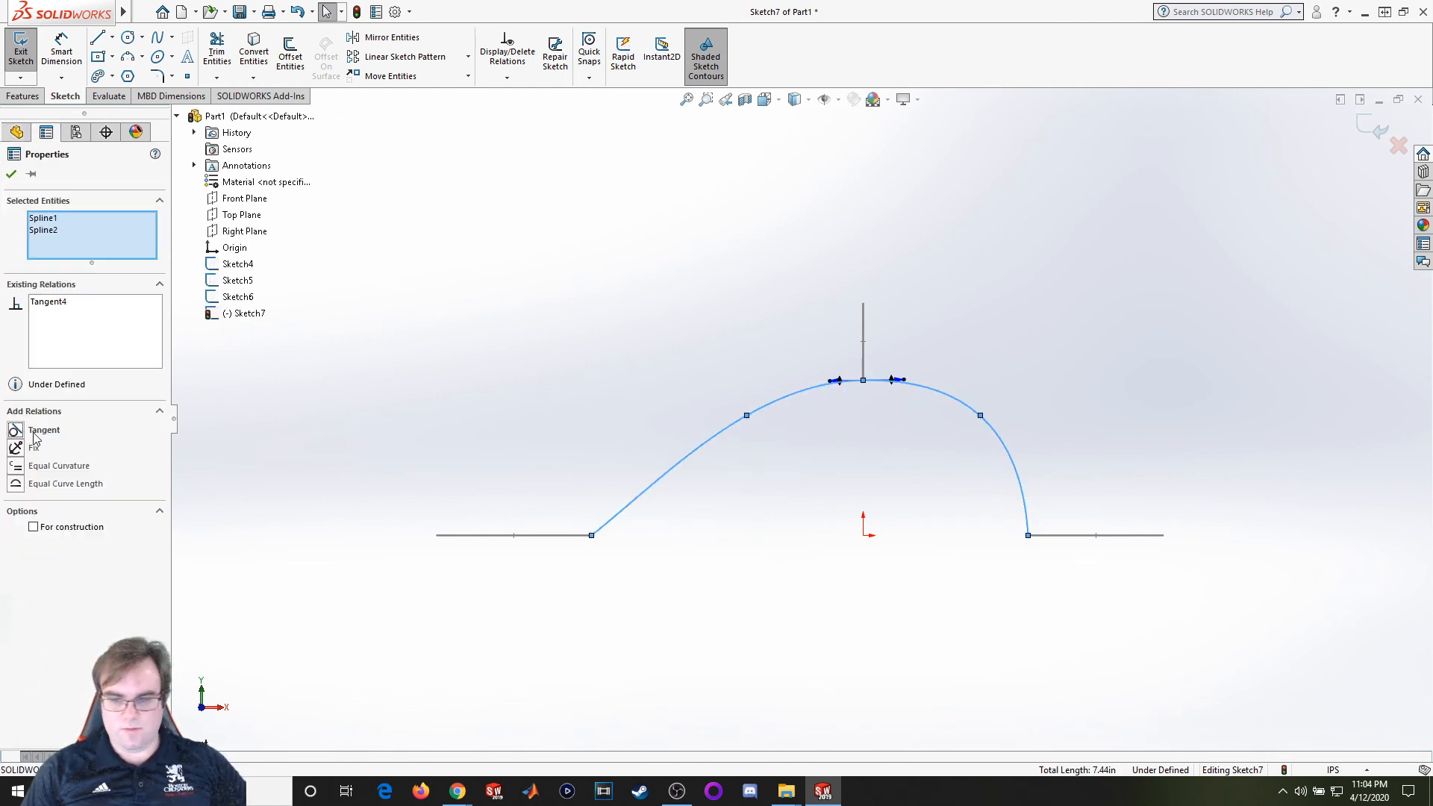
click(710, 673)
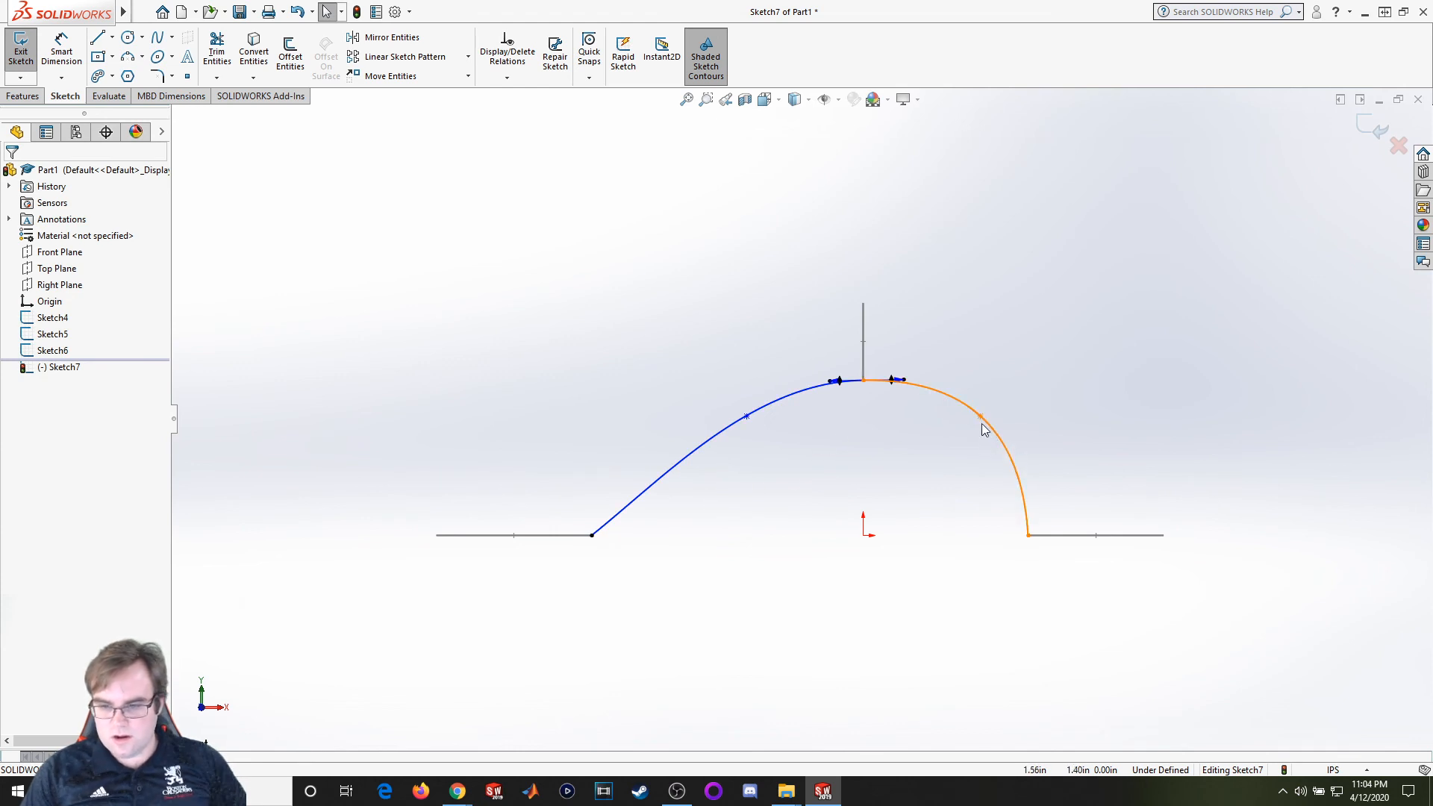
Move the middle points of both splines outward to form a fuller, rounded arch, and finish the sketch
mouse_move(980, 422)
mouse_down()
mouse_move(979, 436)
mouse_move(997, 429)
mouse_up()
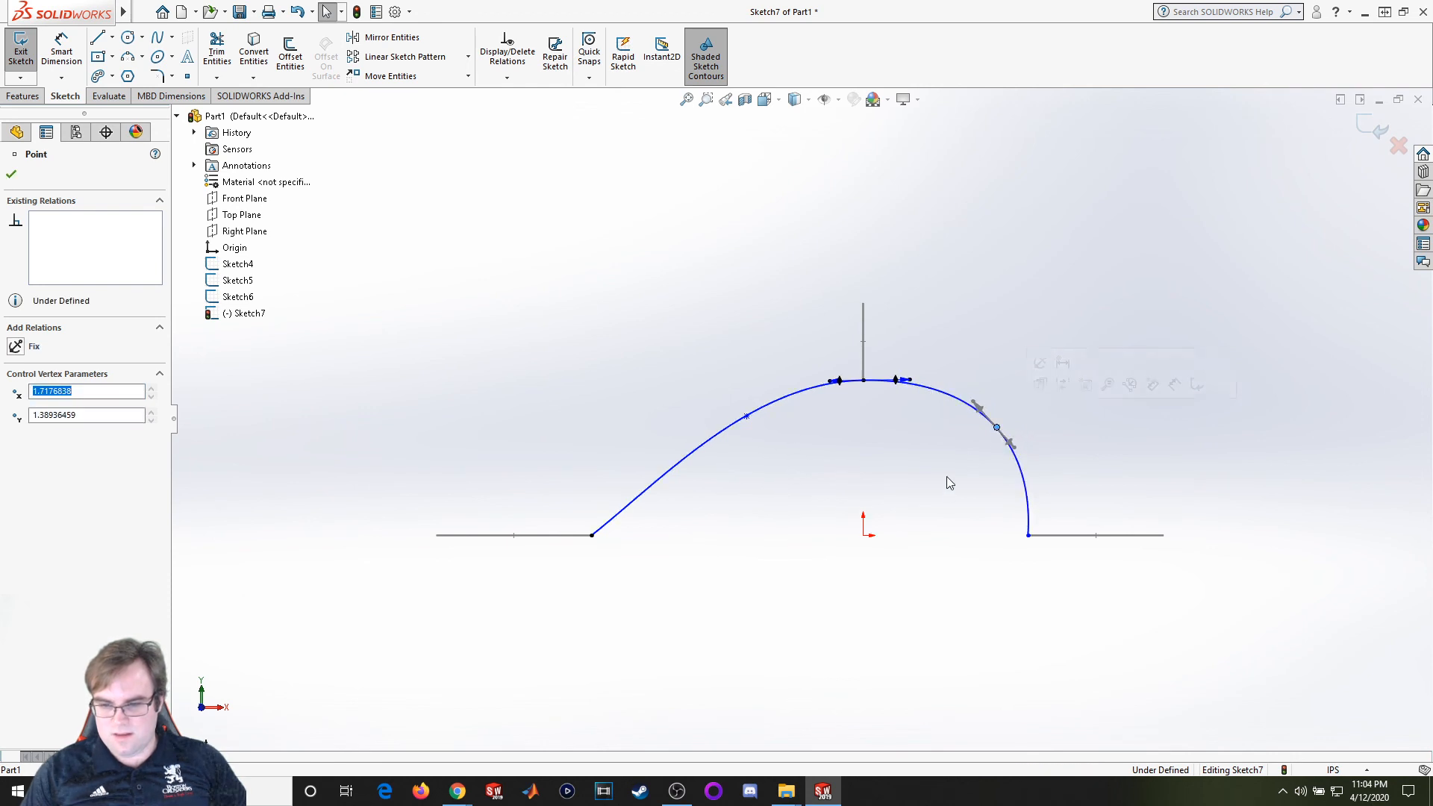
click(789, 486)
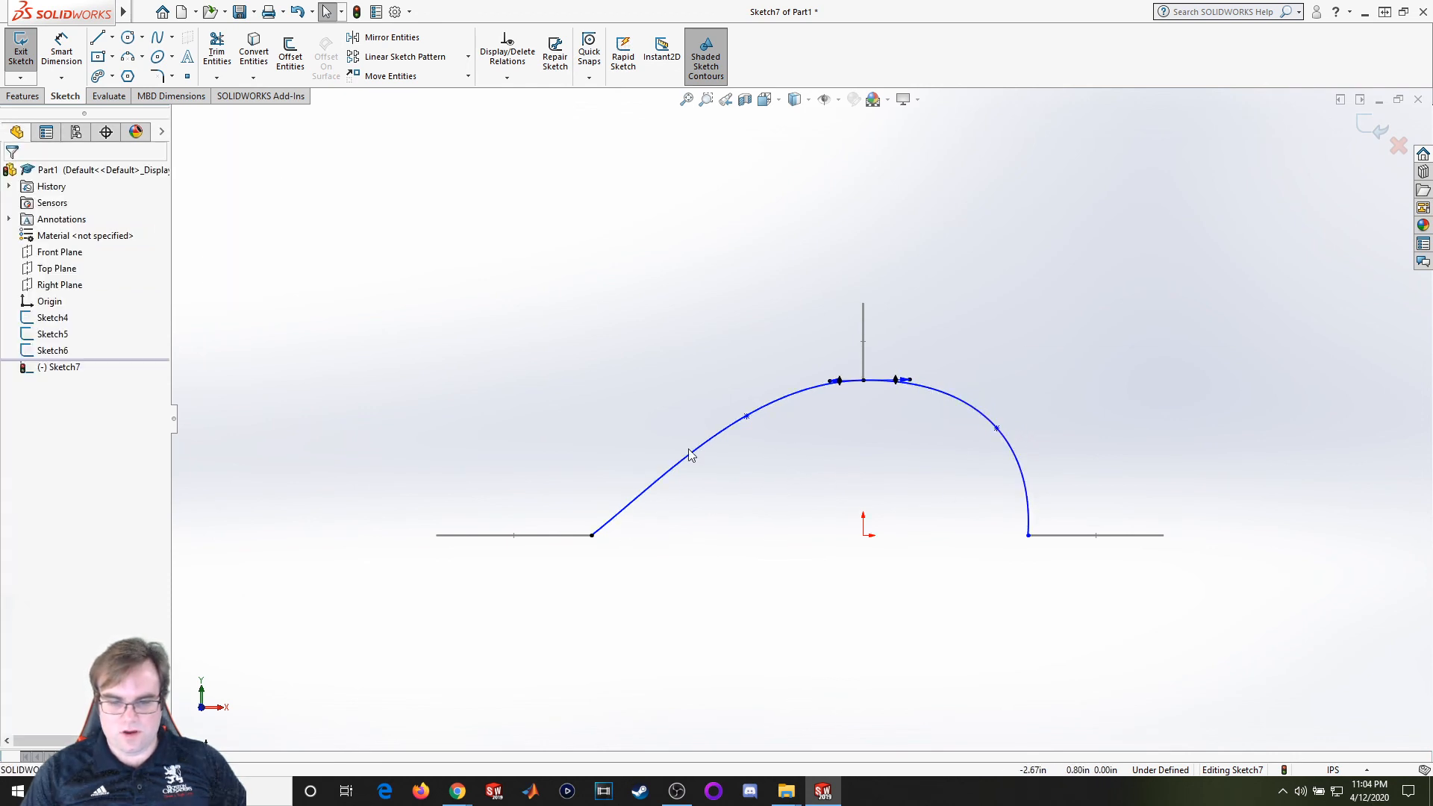
drag(748, 420, 706, 399)
click(741, 466)
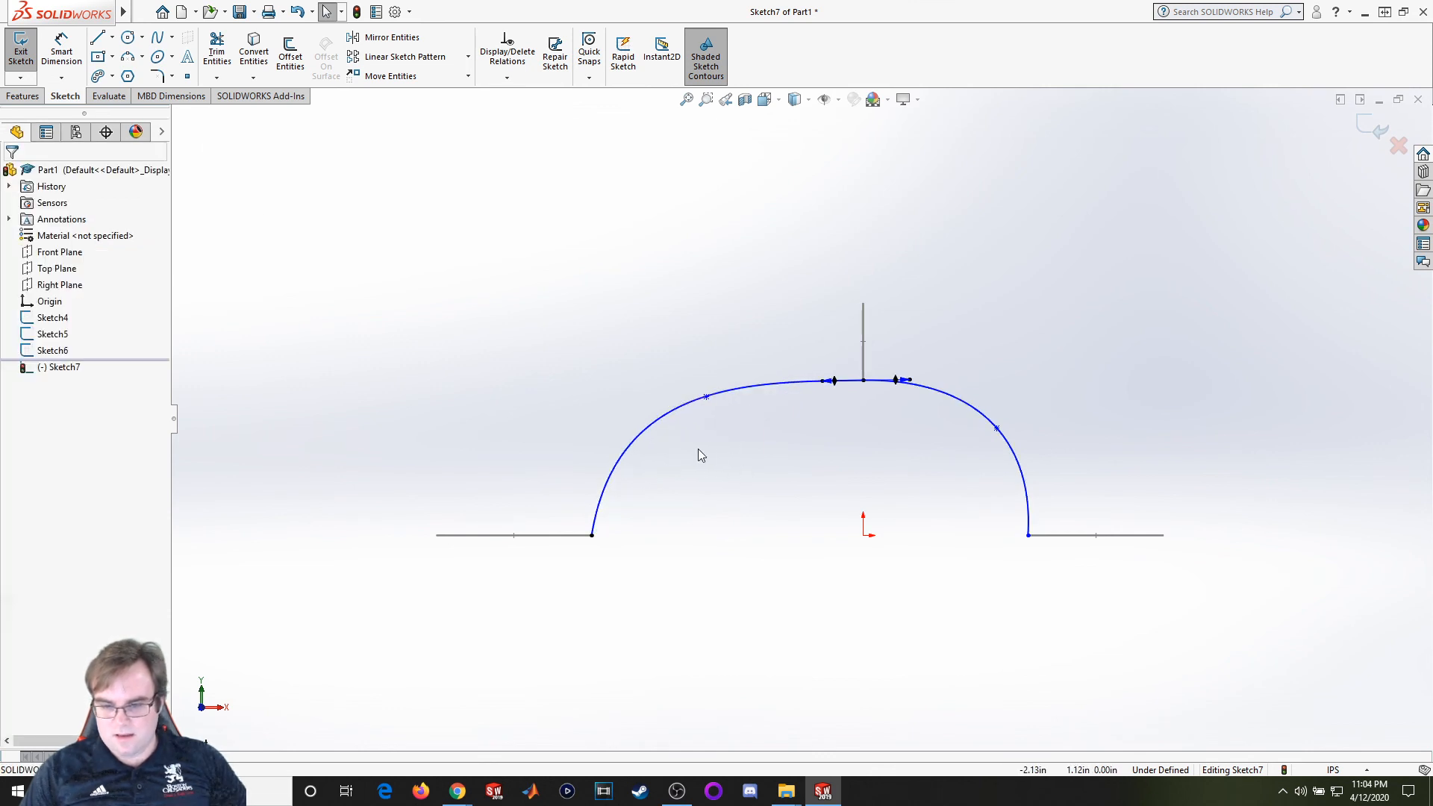
scroll(962, 366, down, 3)
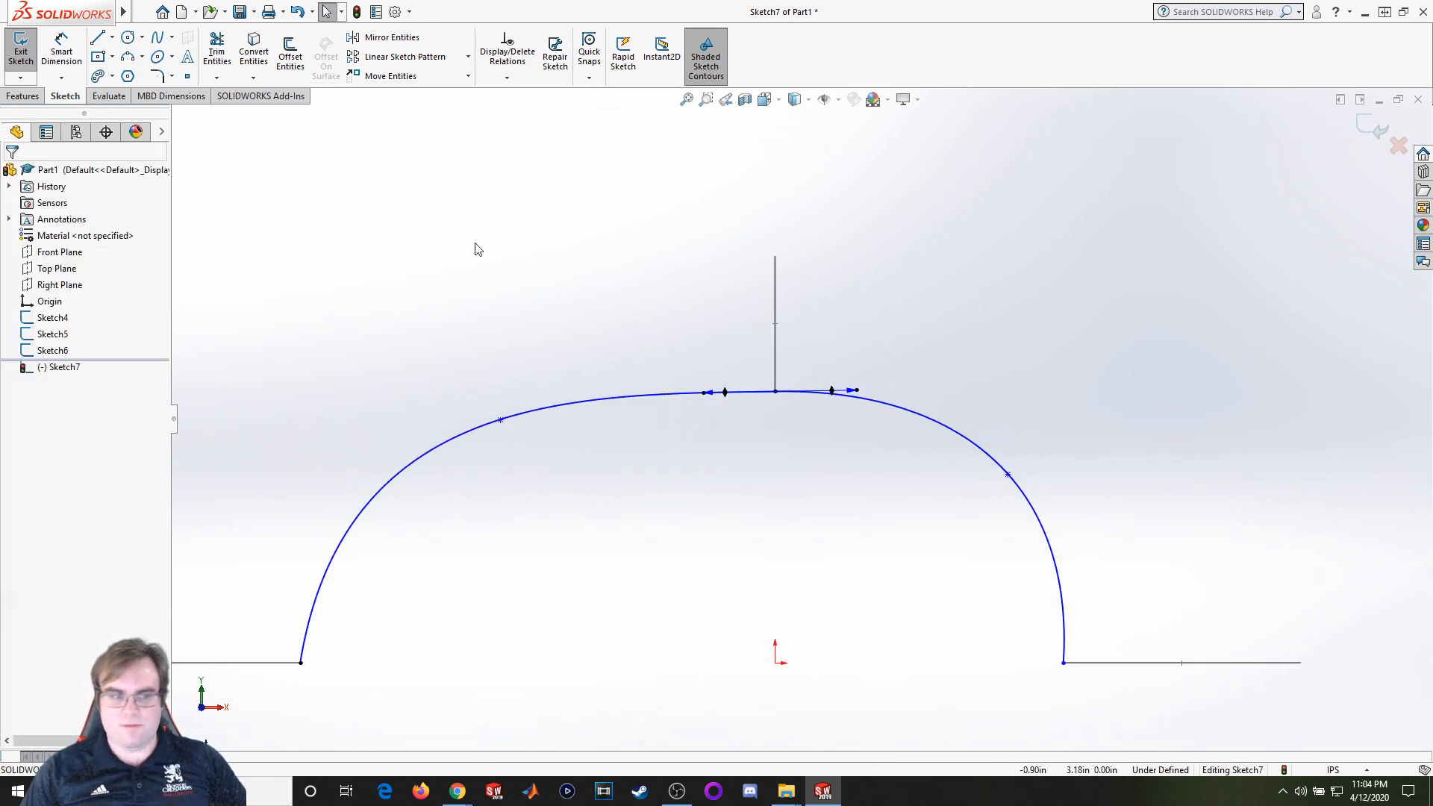
click(21, 52)
Start a lofted boss through the three circle profiles in order: the larger base circle, the raised circle, and the 1.75 in circle
scroll(727, 509, up, 3)
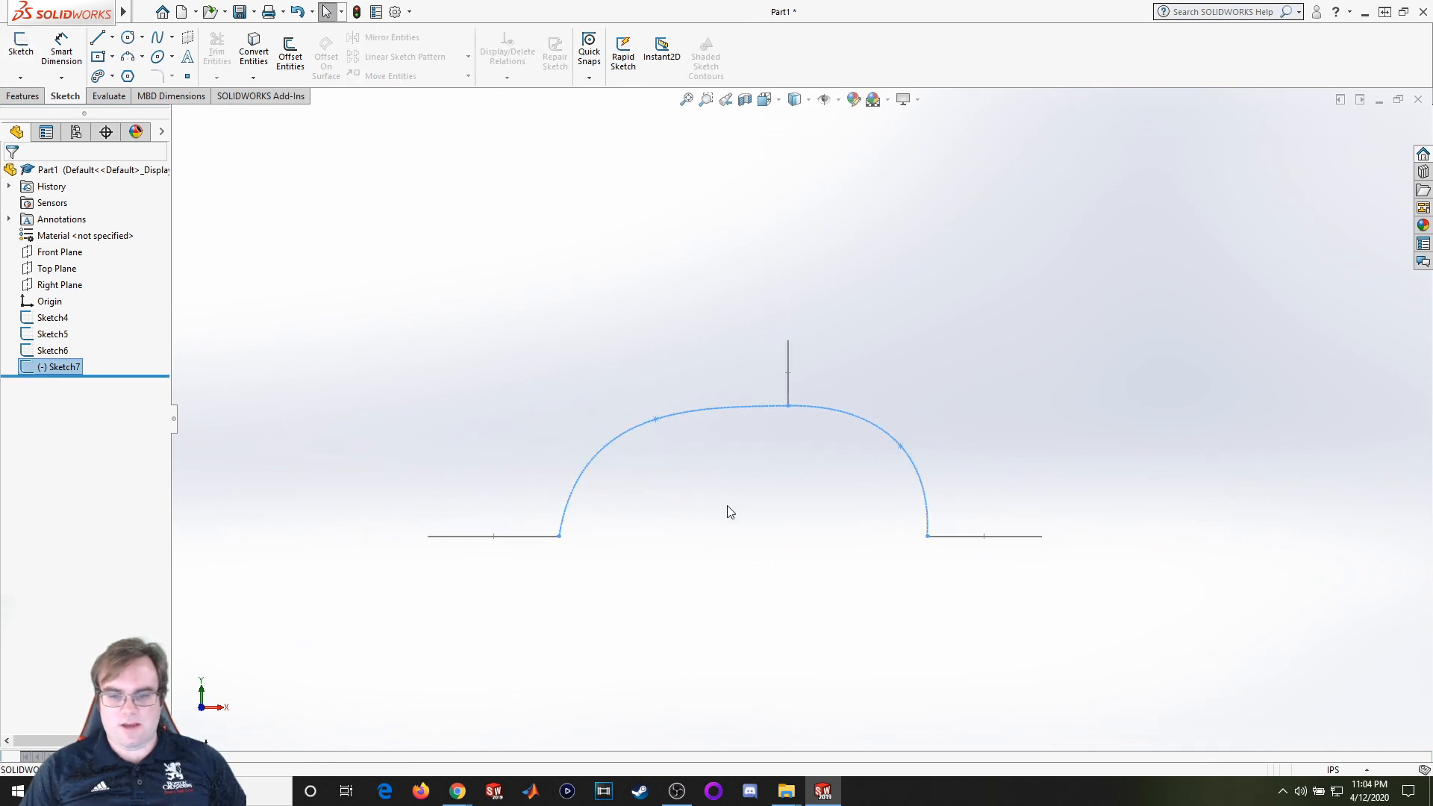
click(24, 97)
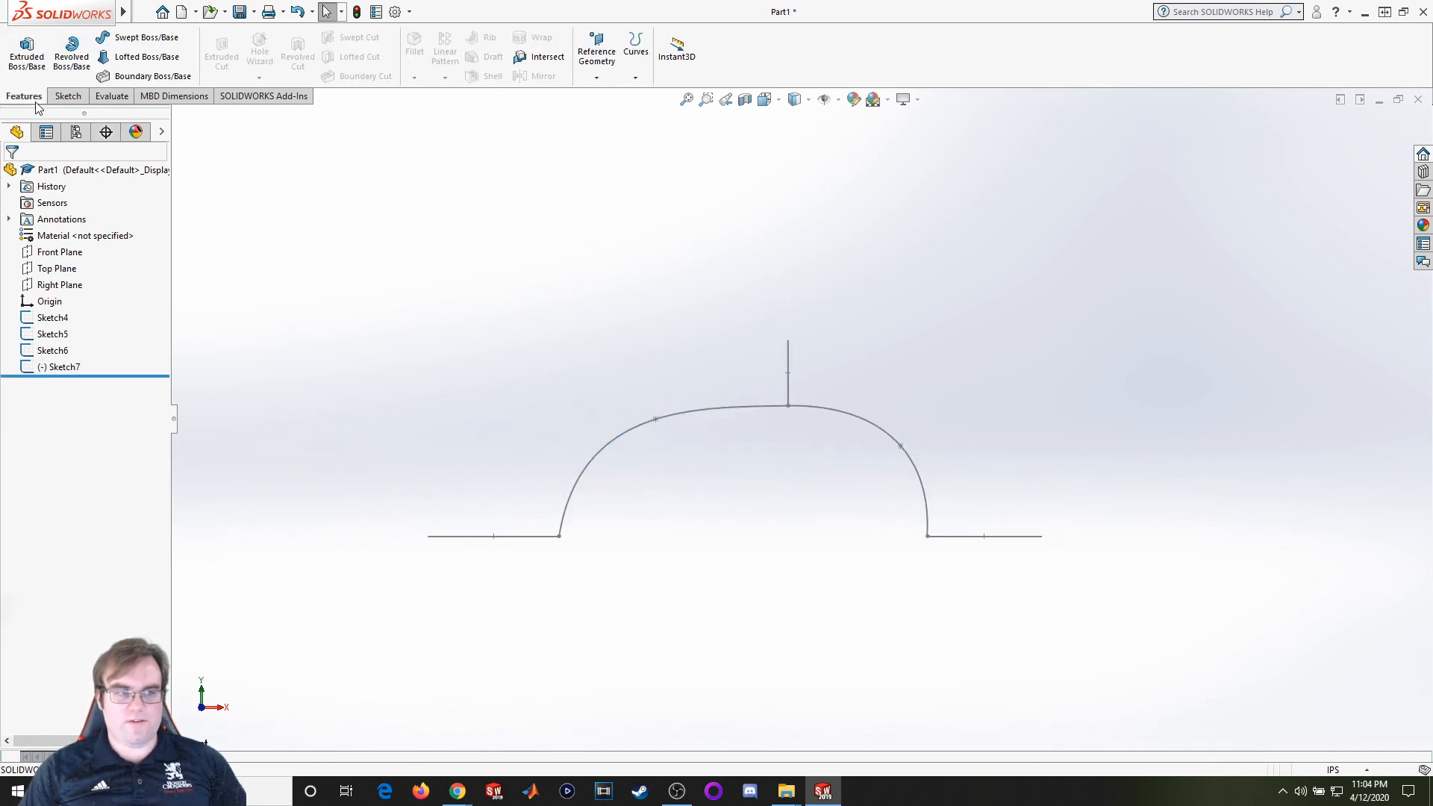
click(146, 57)
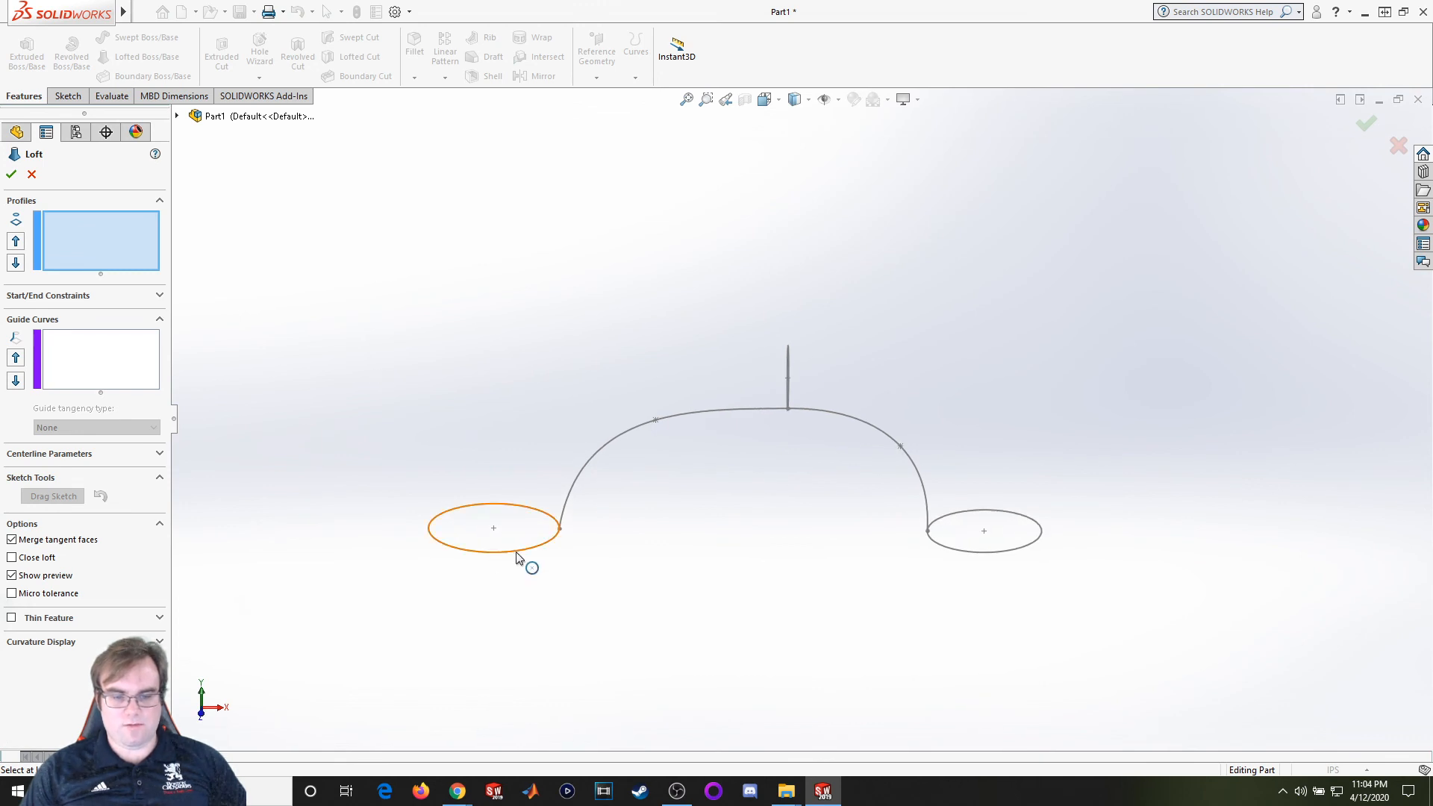
click(516, 551)
click(787, 392)
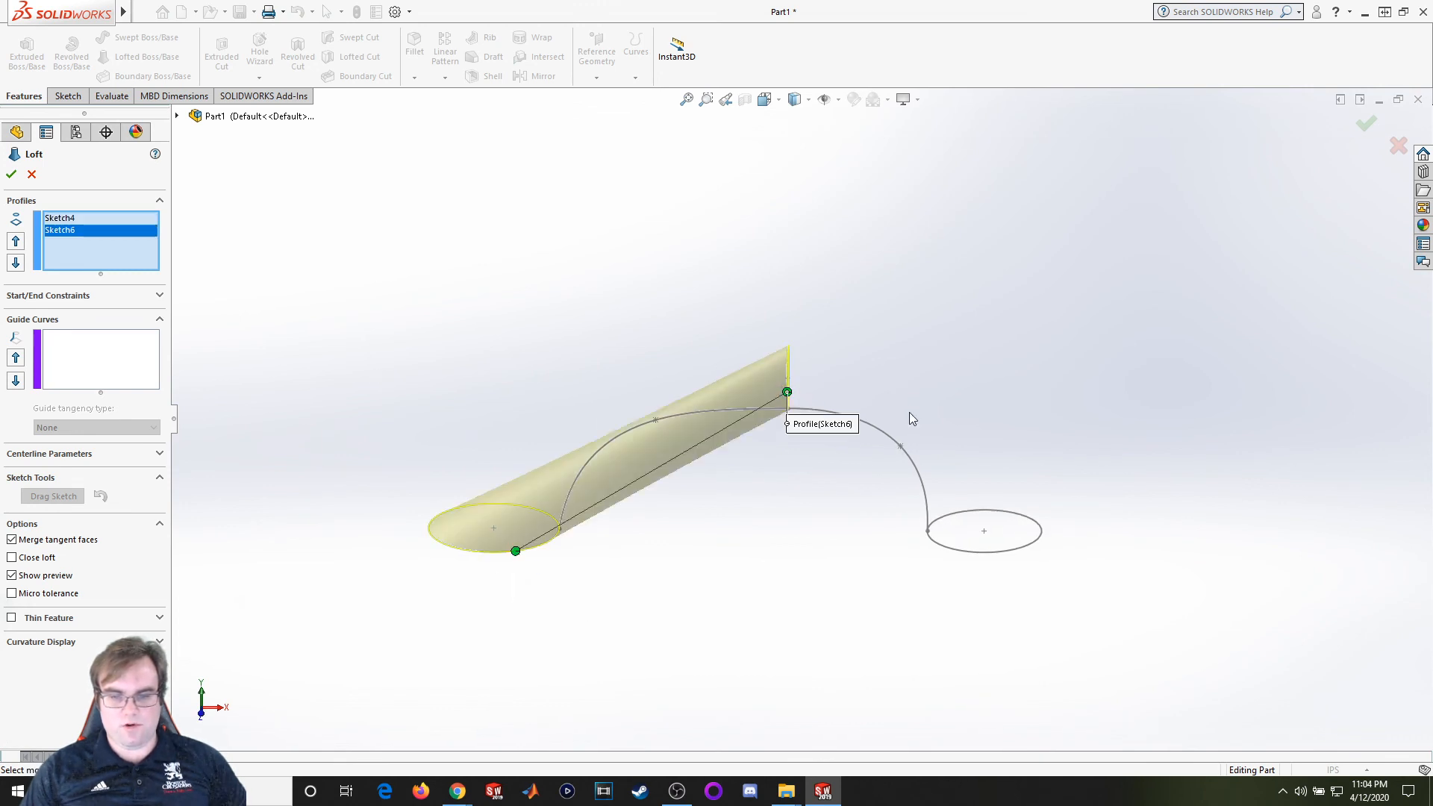
click(987, 552)
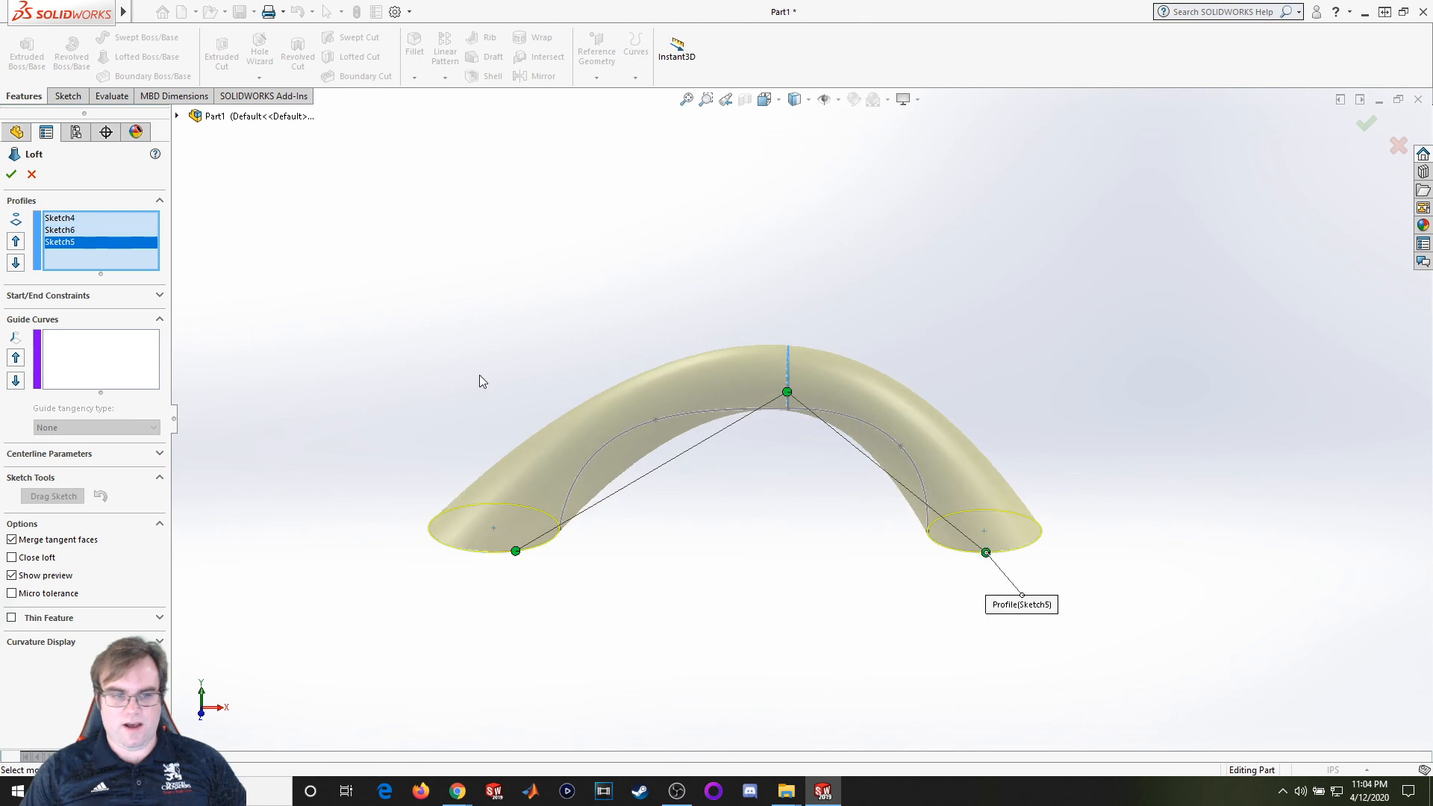
Assign the two-spline arch sketch as the loft's guide curve and create the loft
click(97, 356)
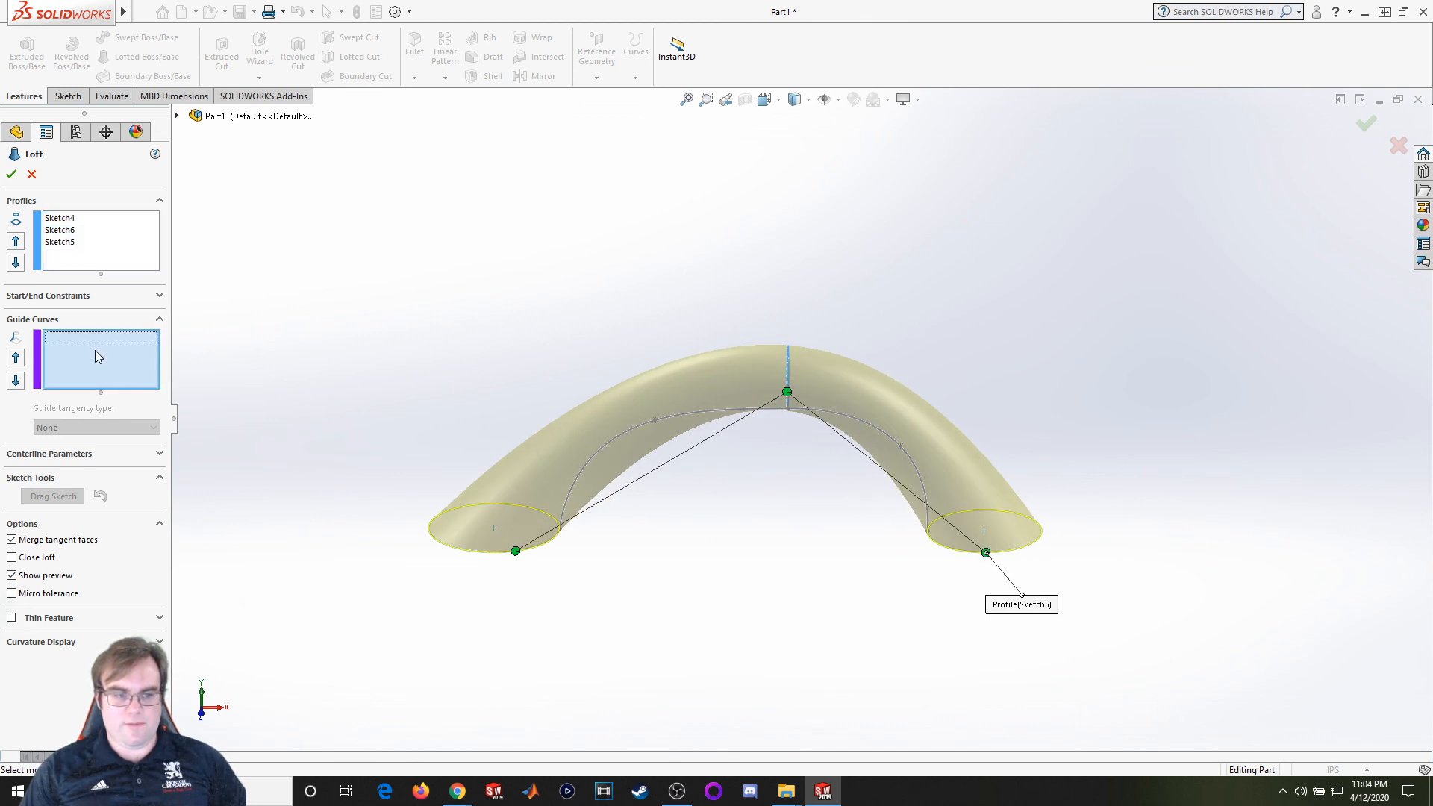
click(623, 438)
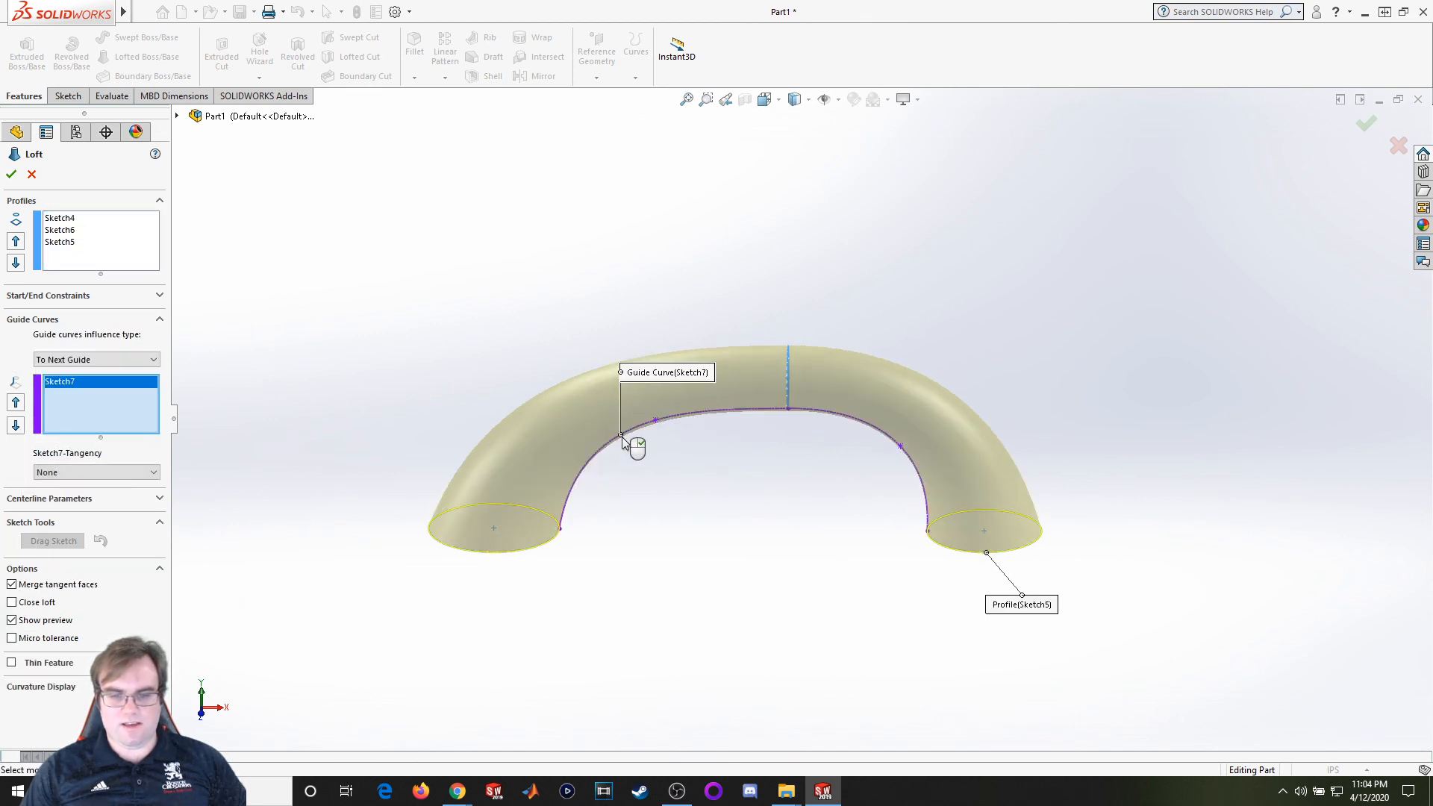
click(920, 475)
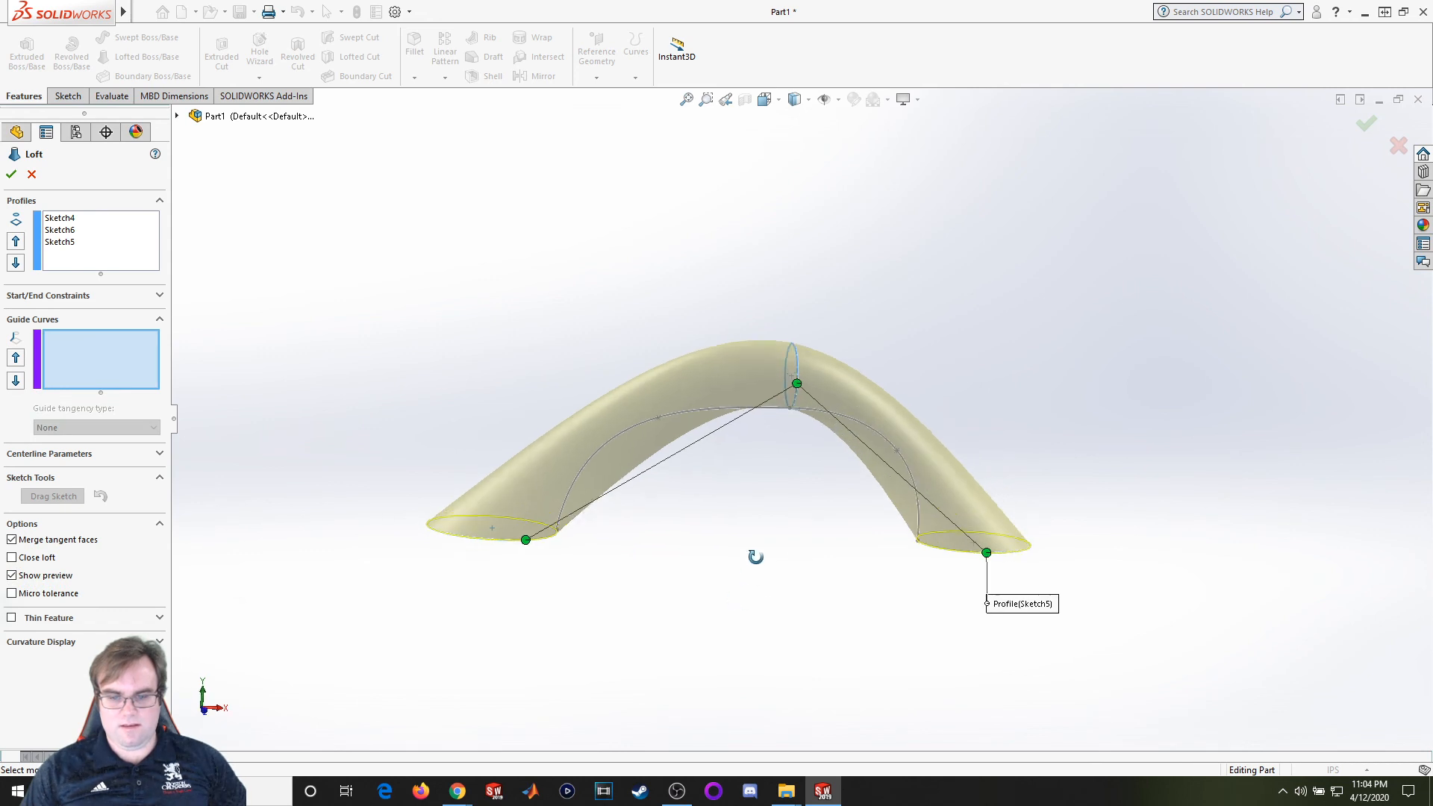
click(708, 413)
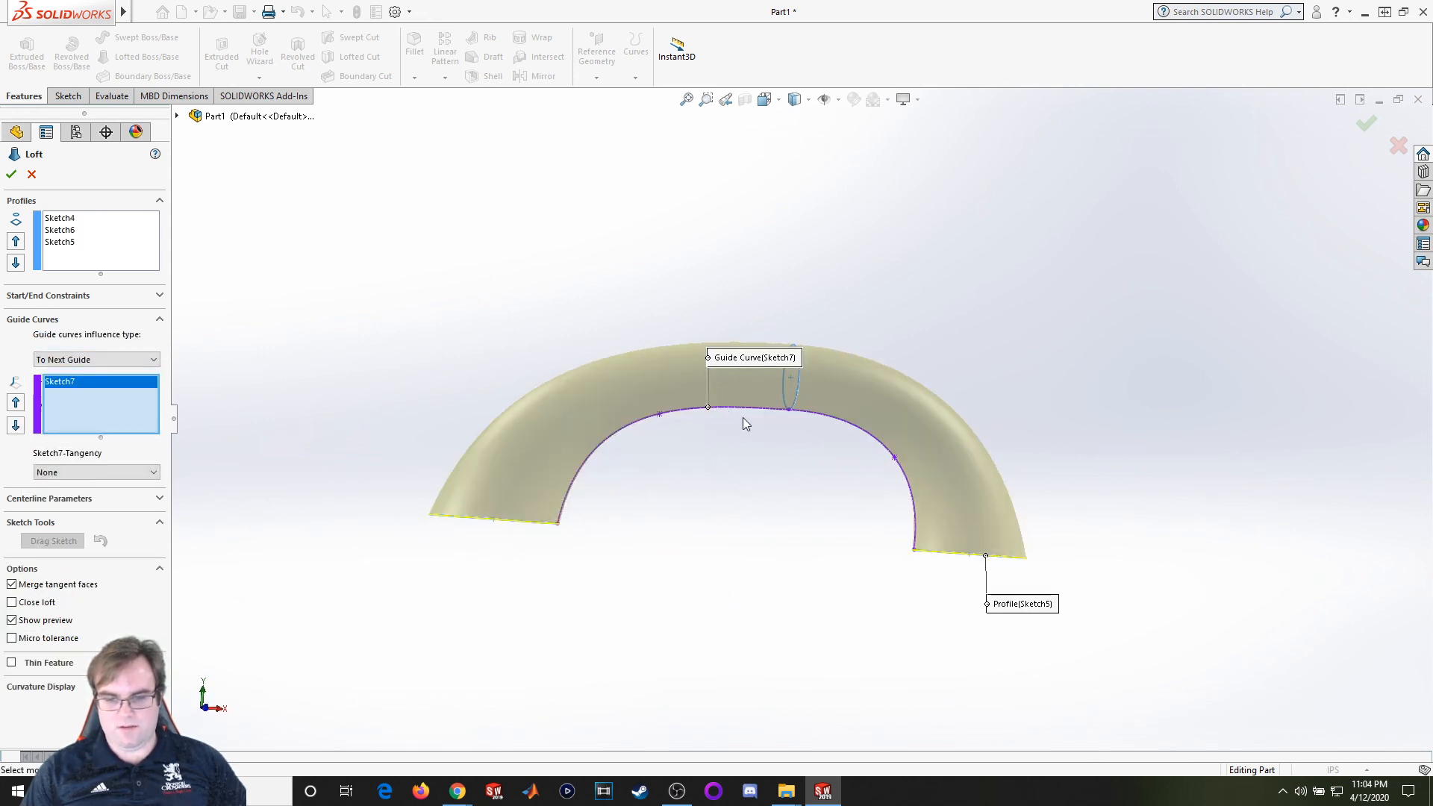
middle_drag(745, 423, 570, 528)
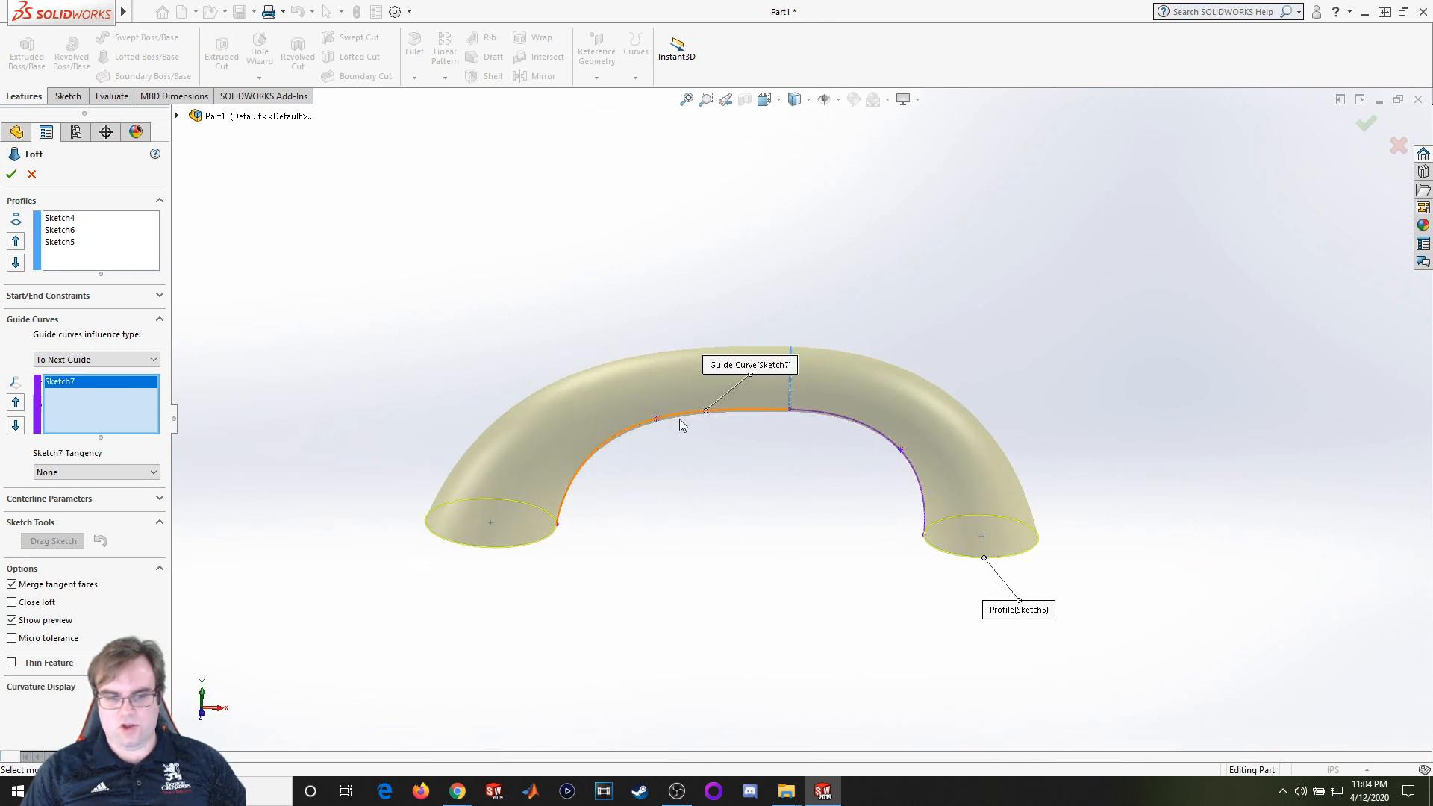
middle_drag(778, 582, 741, 493)
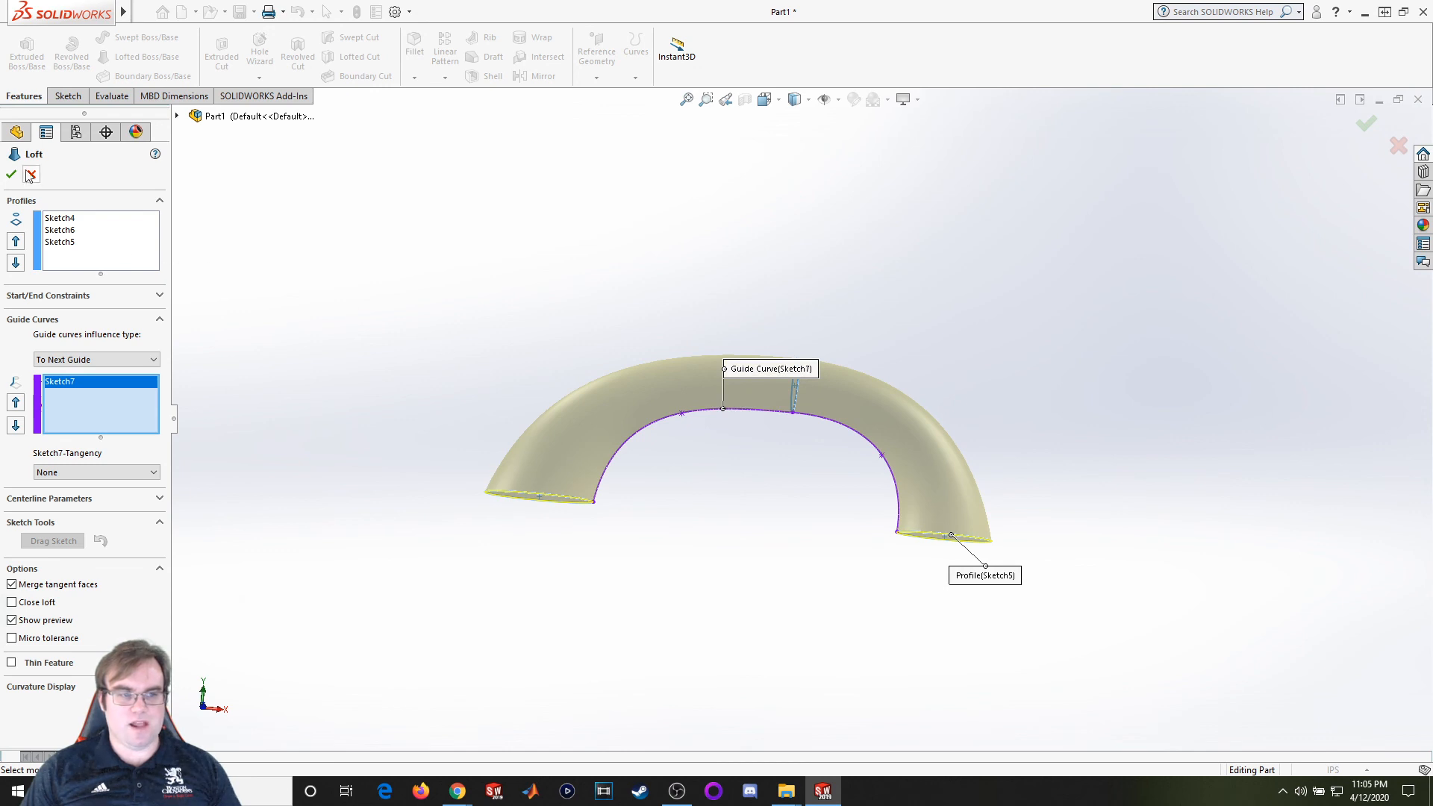
click(12, 174)
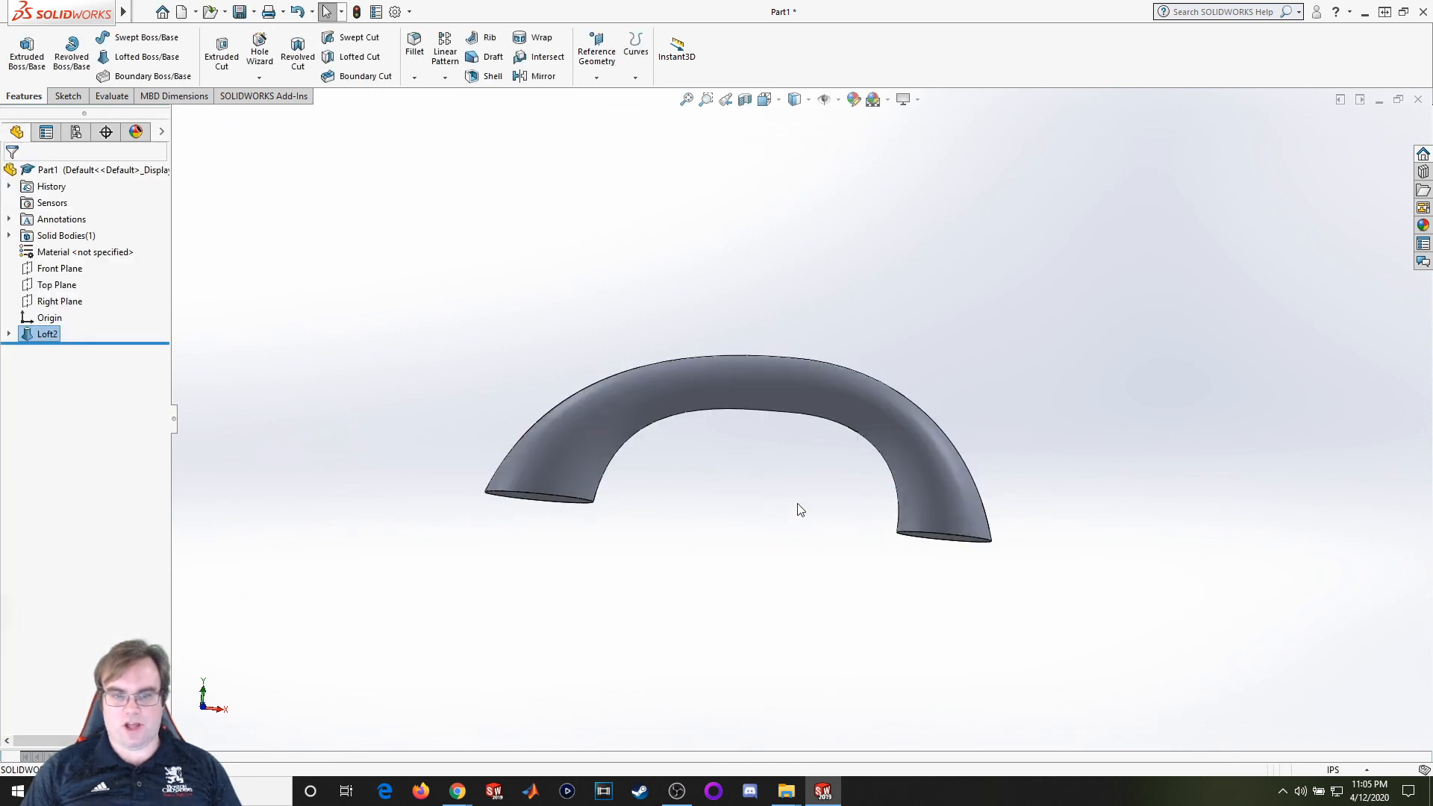